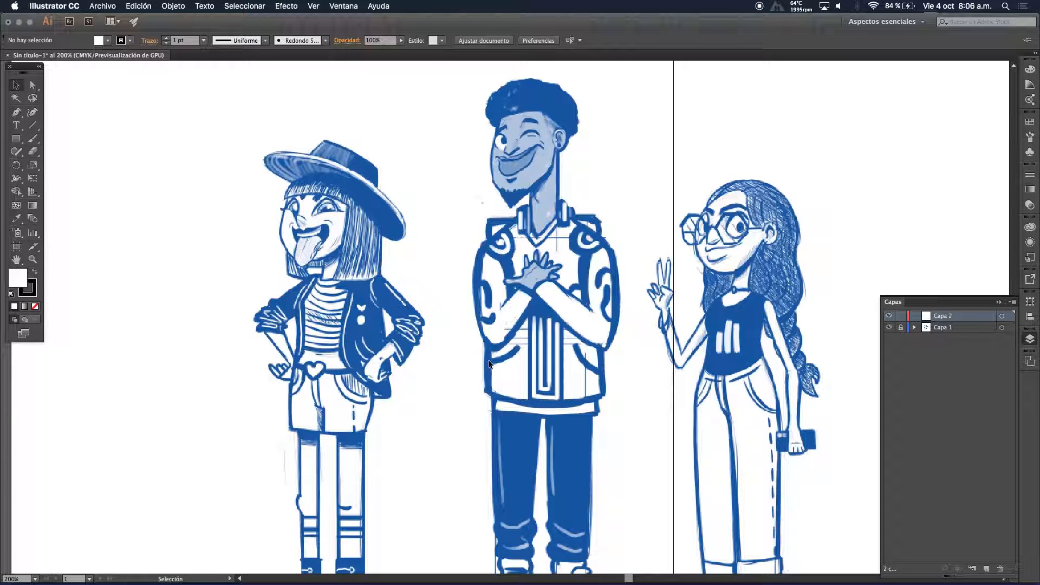
# Start a Pen path on the hat-wearing girl's fringe, curving from under the hat brim down to its outer corner at the temple
pyautogui.hscroll(-5, 489, 363)
pyautogui.press('z')
pyautogui.click(513, 272)
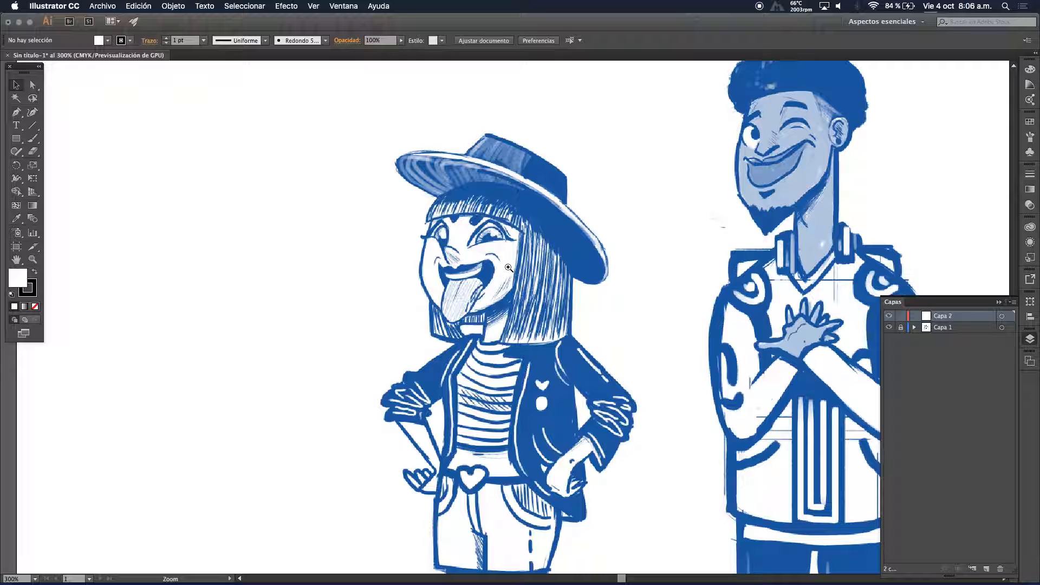
pyautogui.click(503, 279)
pyautogui.moveTo(504, 279); pyautogui.dragTo(438, 294)
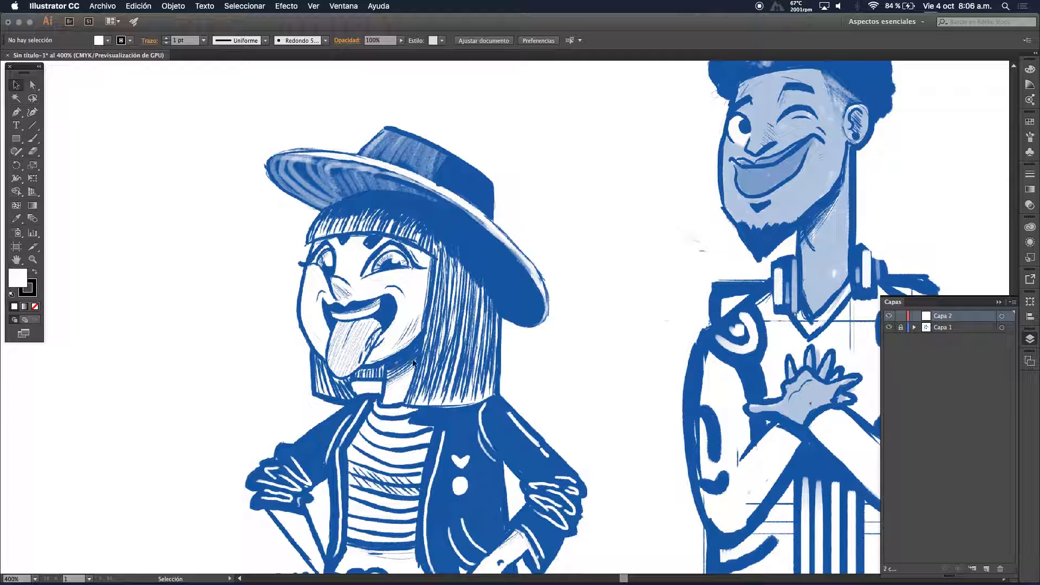
pyautogui.scroll(-5, 329, 222)
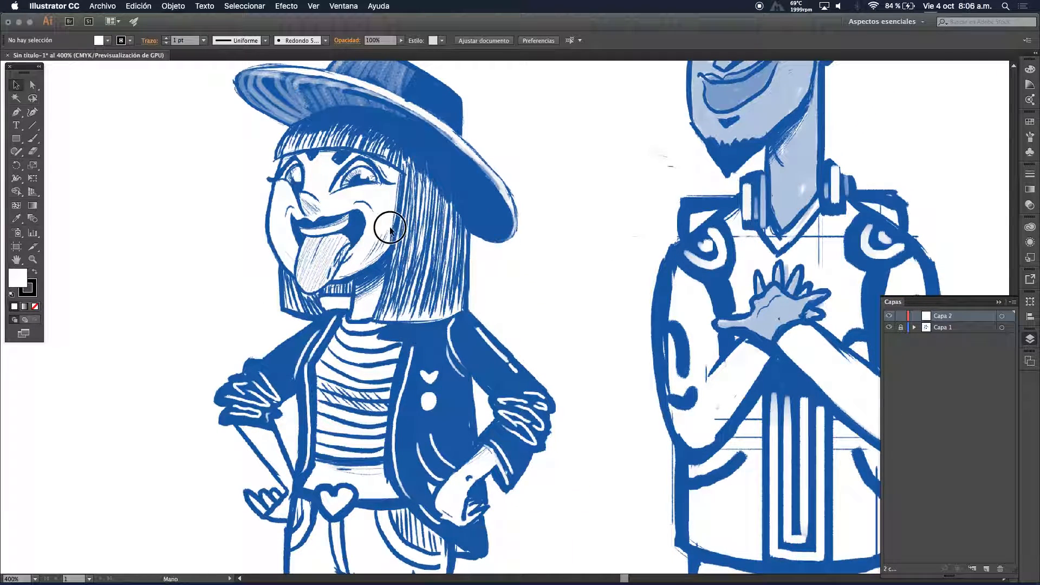
pyautogui.scroll(5, 329, 222)
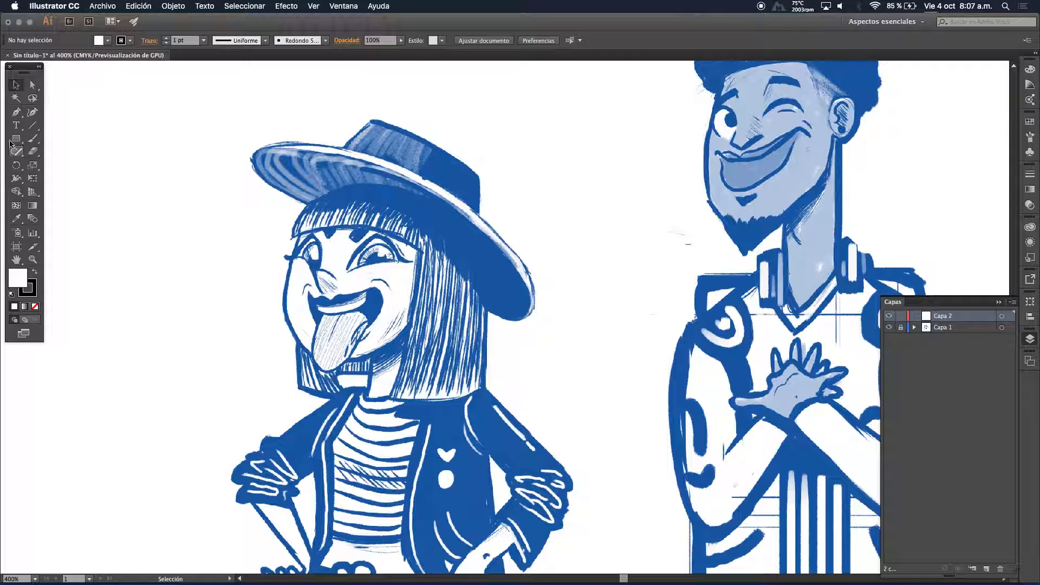
pyautogui.click(17, 115)
pyautogui.moveTo(17, 117); pyautogui.dragTo(50, 113)
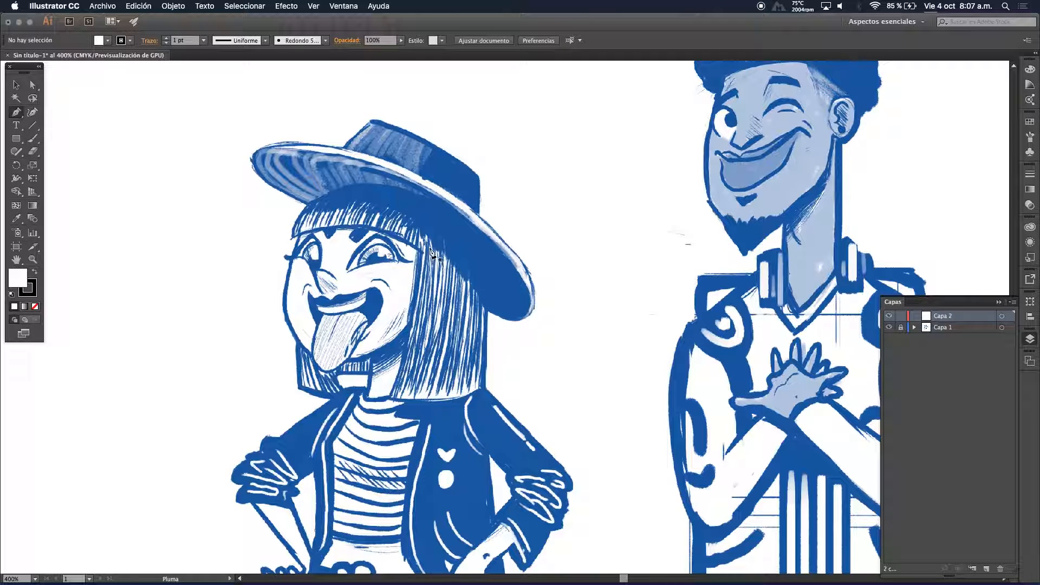
pyautogui.click(342, 187)
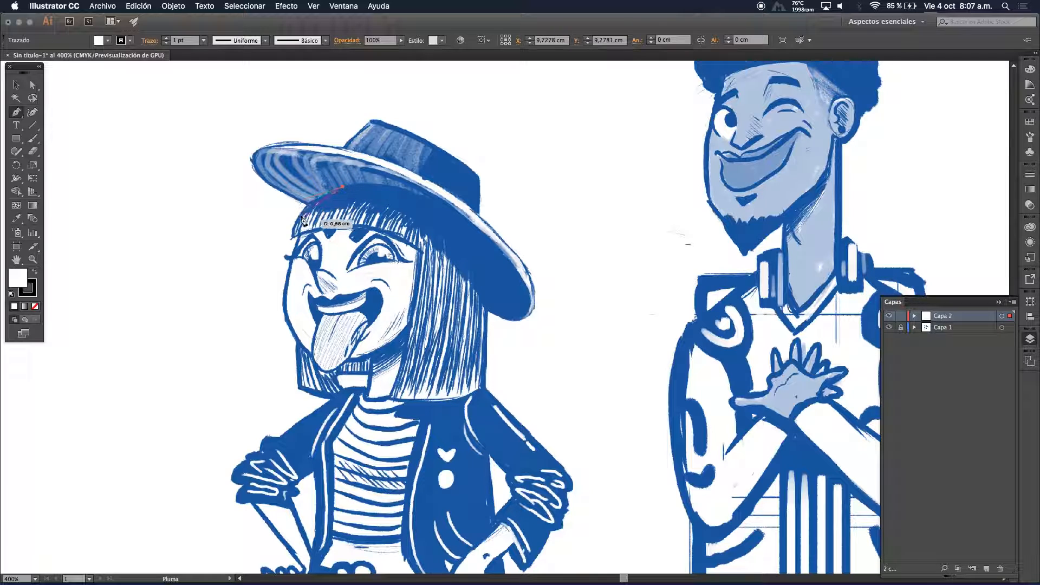
pyautogui.moveTo(290, 230); pyautogui.dragTo(275, 270)
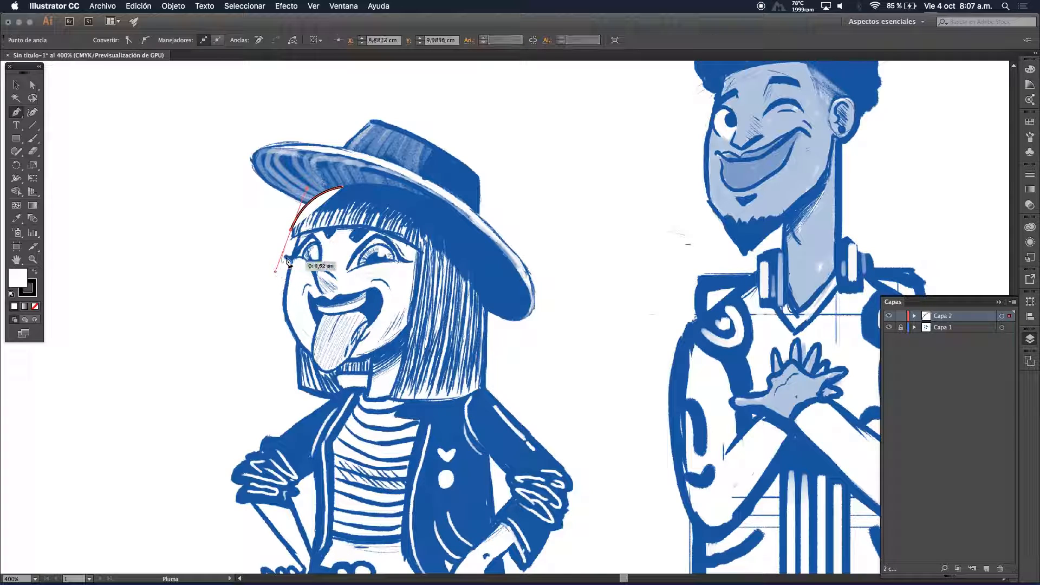
pyautogui.click(291, 232)
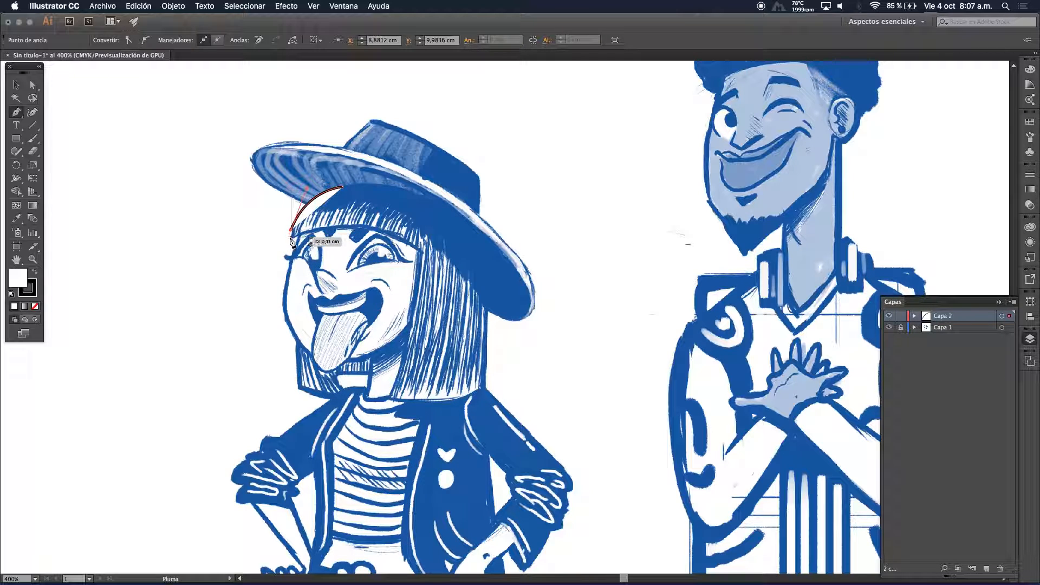
# Trace the fringe's lower edge across the forehead and down the side hair, close the path along the head's curve, and deselect it
pyautogui.moveTo(418, 251); pyautogui.dragTo(472, 307)
pyautogui.click(421, 253)
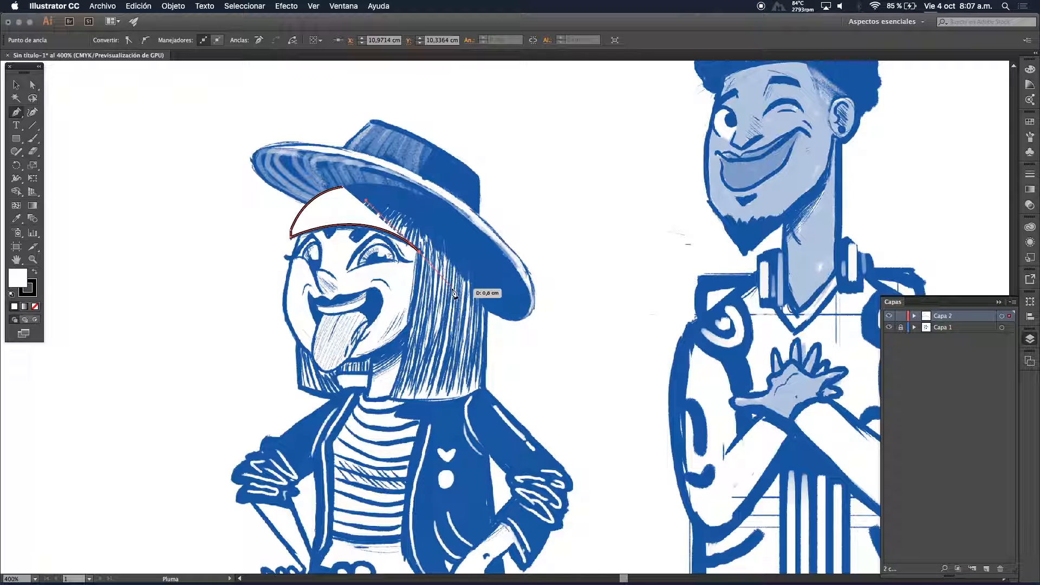
pyautogui.moveTo(483, 310); pyautogui.dragTo(478, 244)
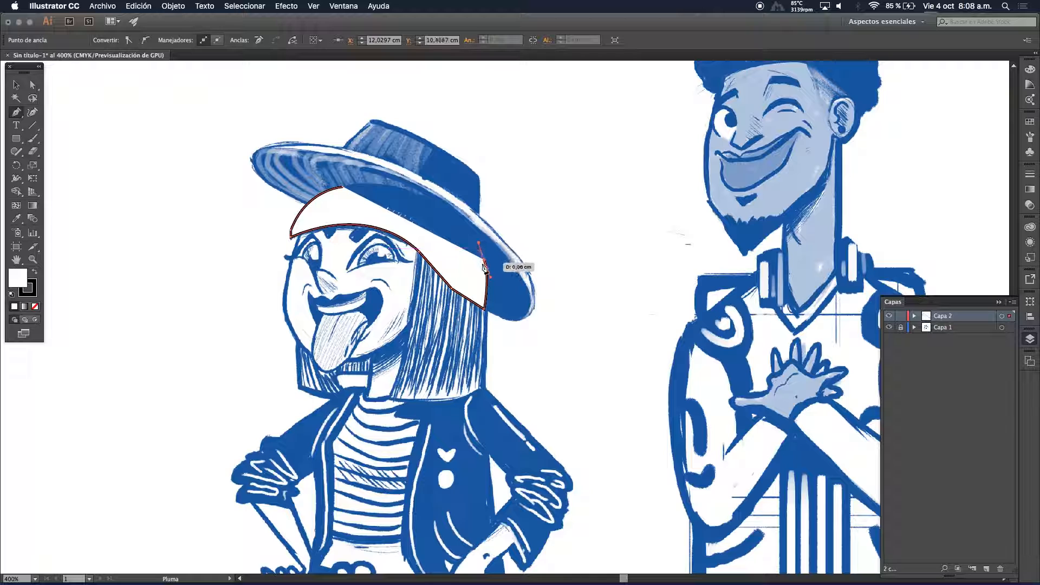
pyautogui.rightClick(485, 262)
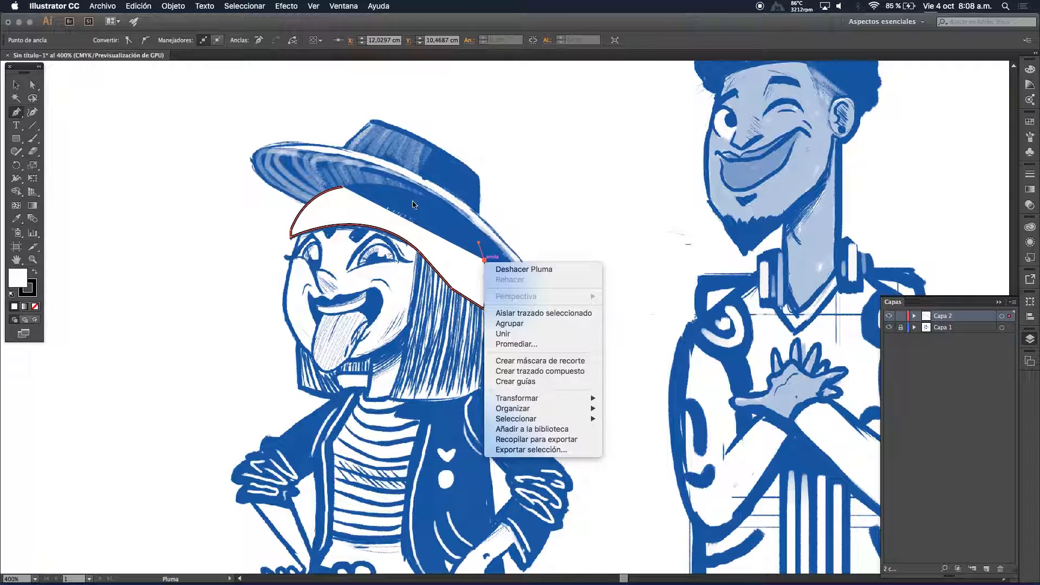
pyautogui.click(429, 227)
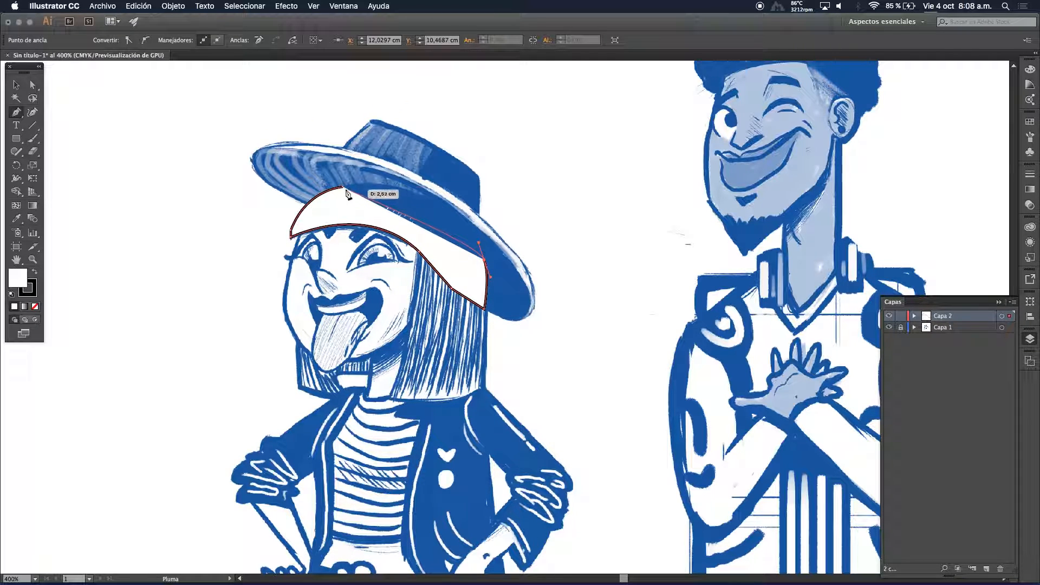
pyautogui.click(345, 189)
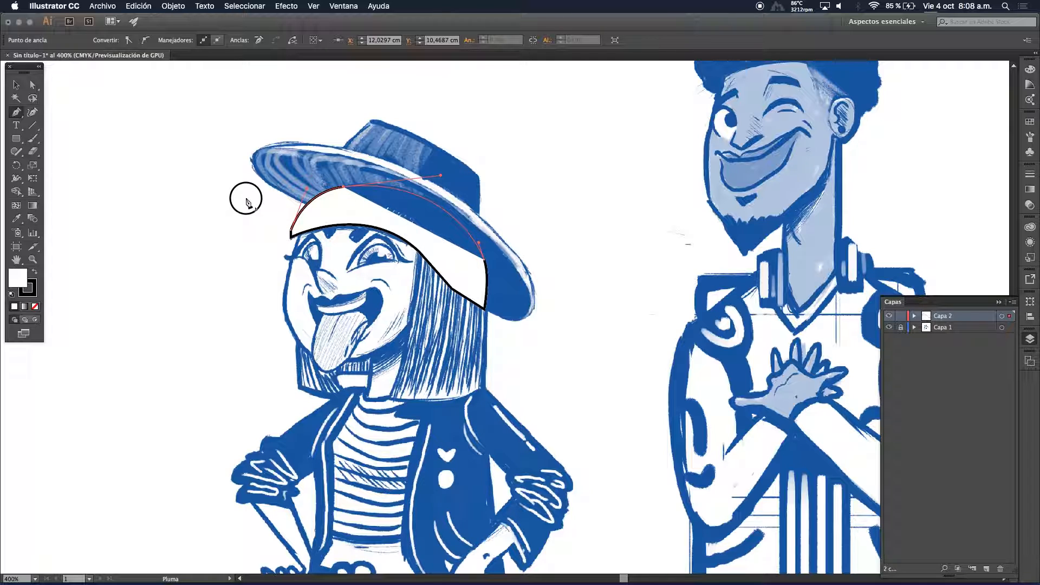
pyautogui.click(15, 84)
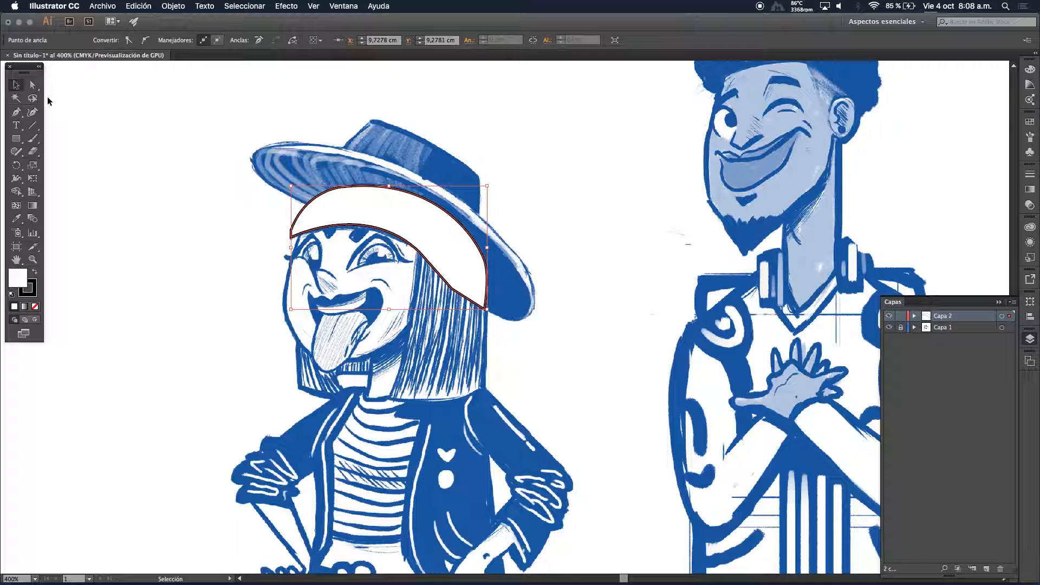
pyautogui.click(370, 250)
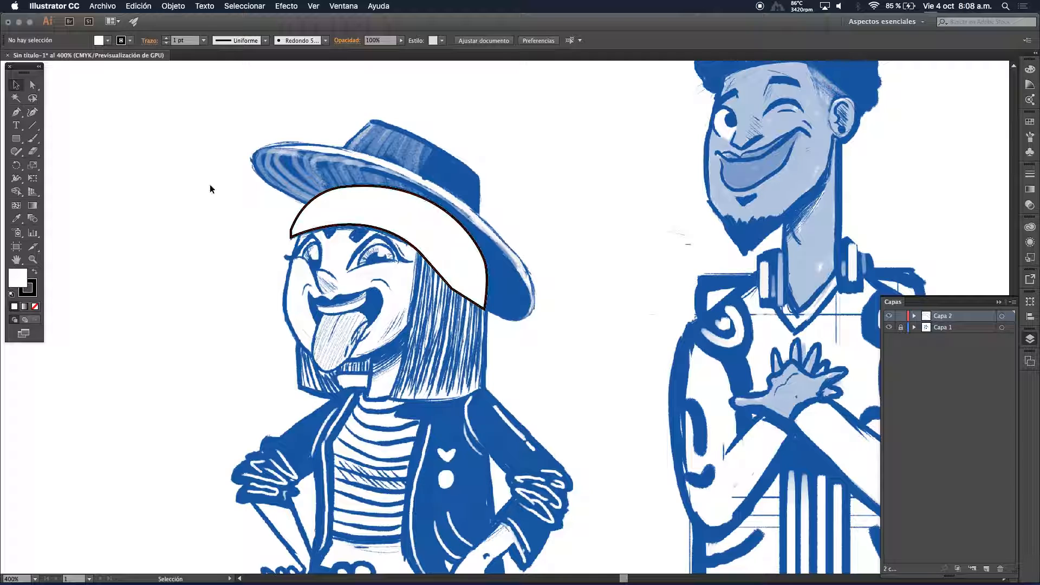
# Draw a closed Pen shape for the front hair strand beside the face, from the fringe to the shoulder, with a notch on its inner edge
pyautogui.click(17, 113)
pyautogui.click(415, 229)
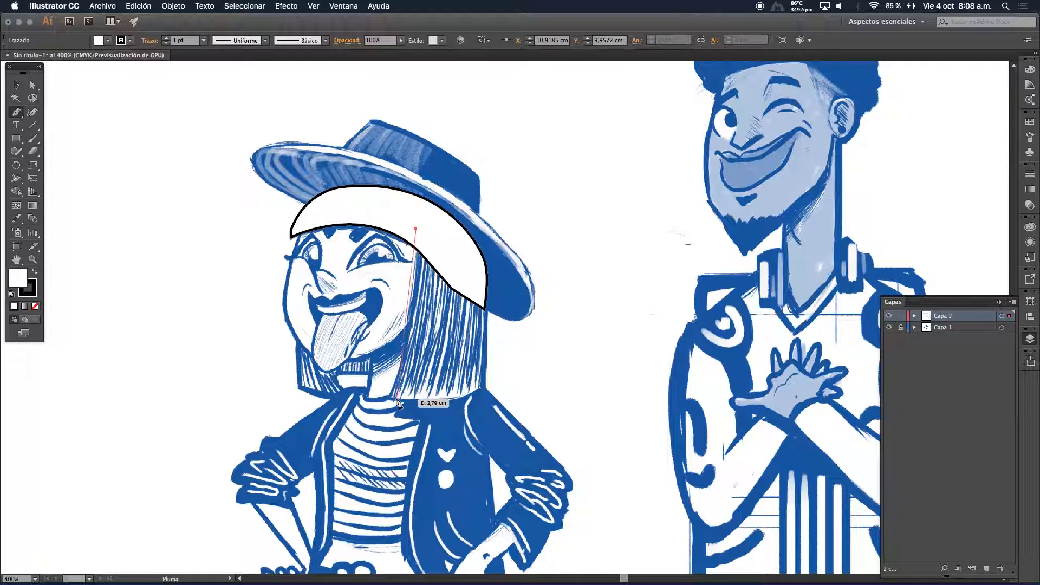
pyautogui.click(408, 322)
pyautogui.moveTo(389, 395); pyautogui.dragTo(379, 420)
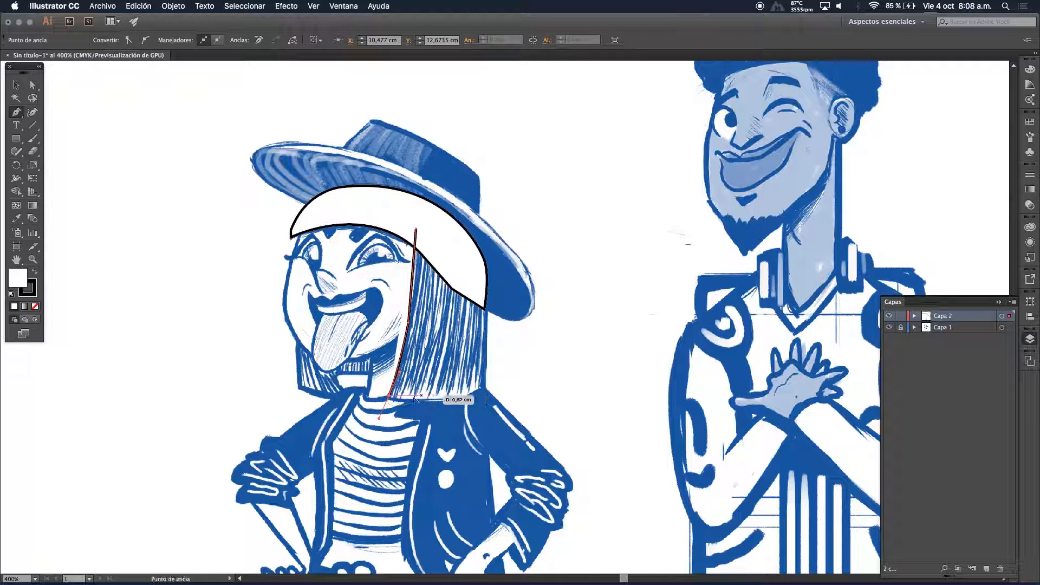
pyautogui.click(389, 394)
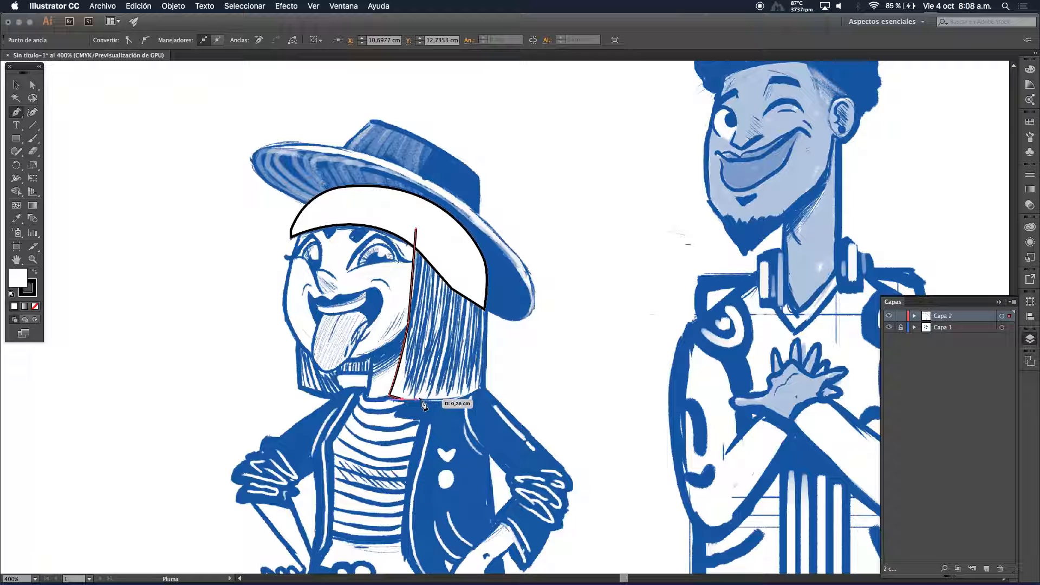
pyautogui.click(430, 320)
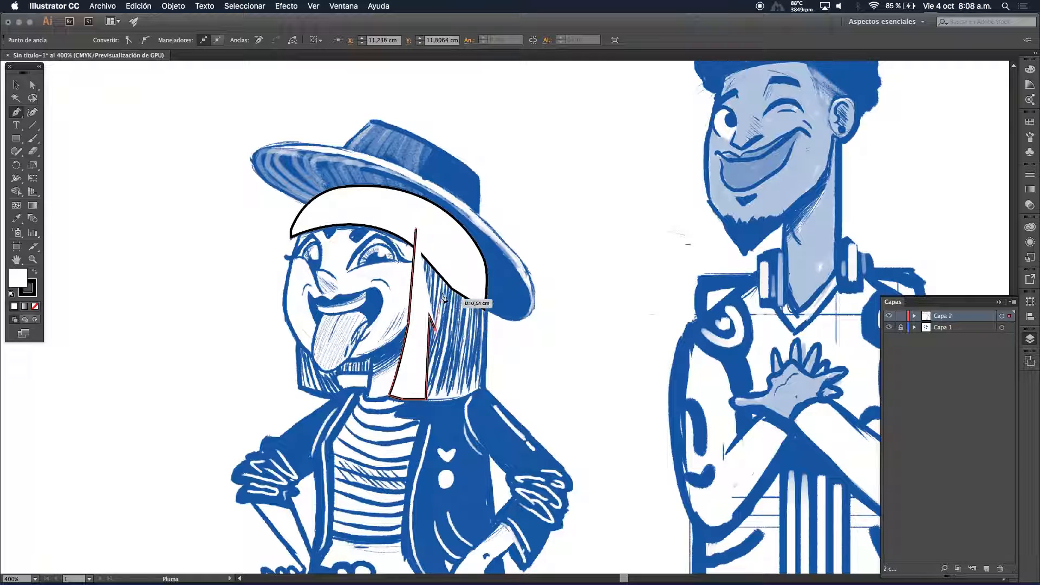
pyautogui.click(439, 246)
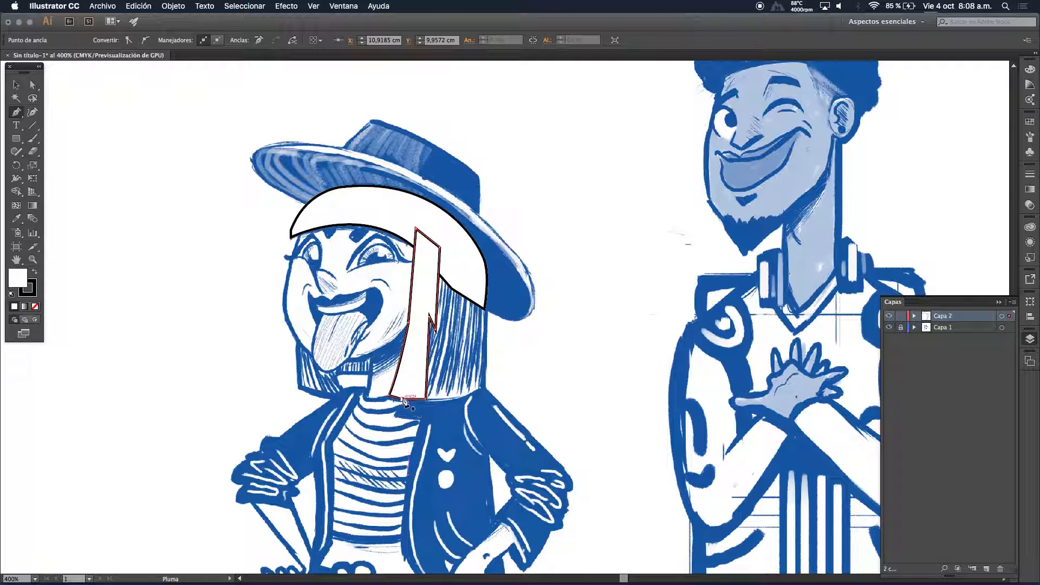
# Draw a closed Pen shape for the wide side section of hair, overlapping the front strand and reaching up beneath the hat, and deselect it
pyautogui.click(484, 387)
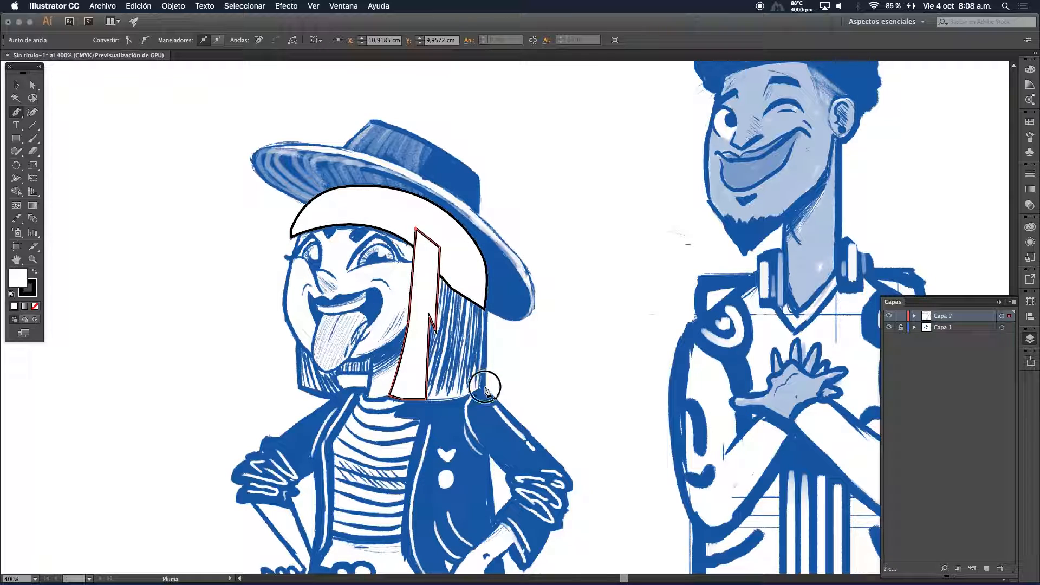
pyautogui.click(448, 400)
pyautogui.click(412, 401)
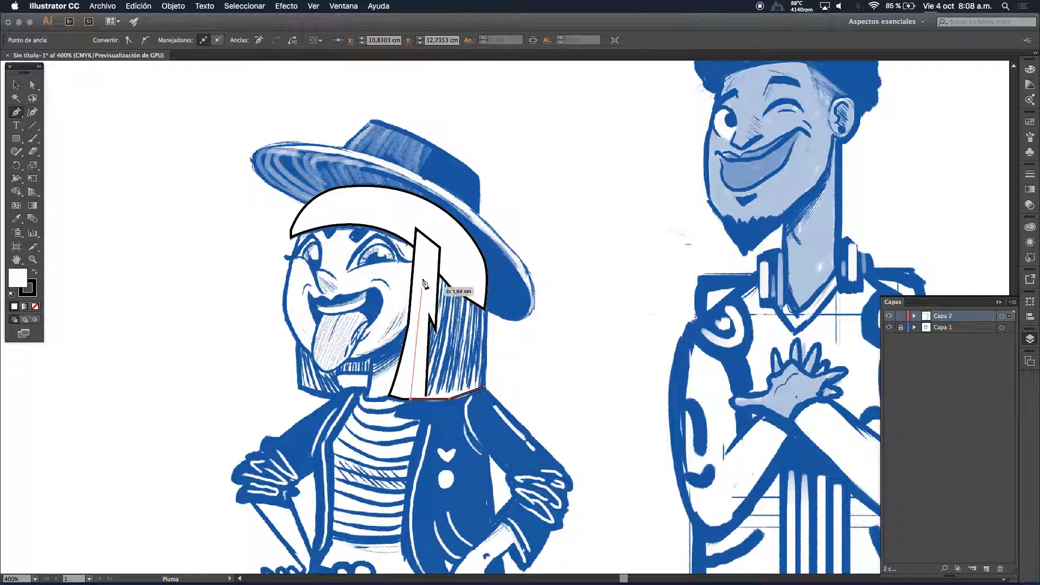
pyautogui.click(428, 234)
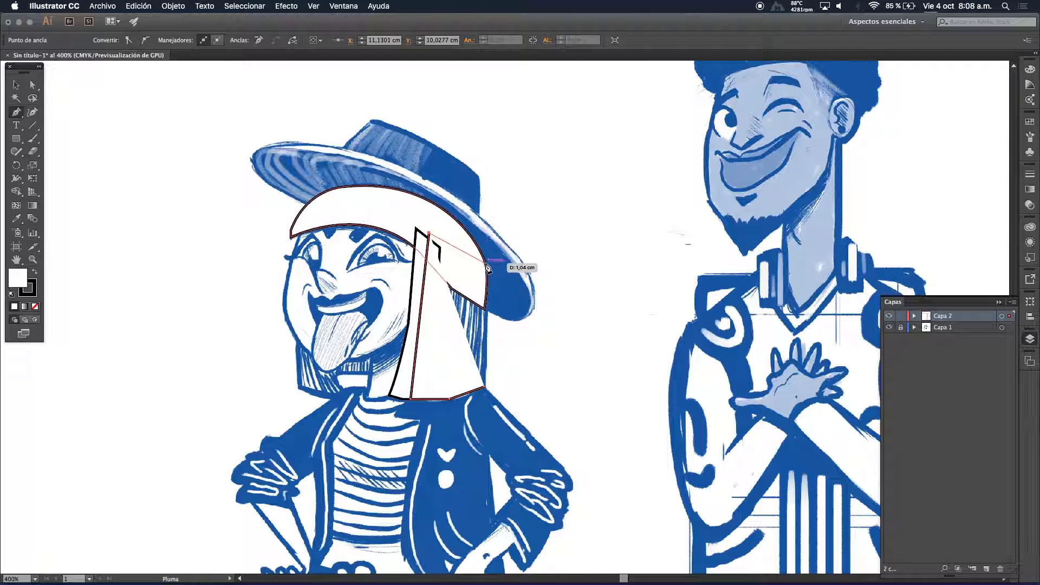
pyautogui.click(485, 264)
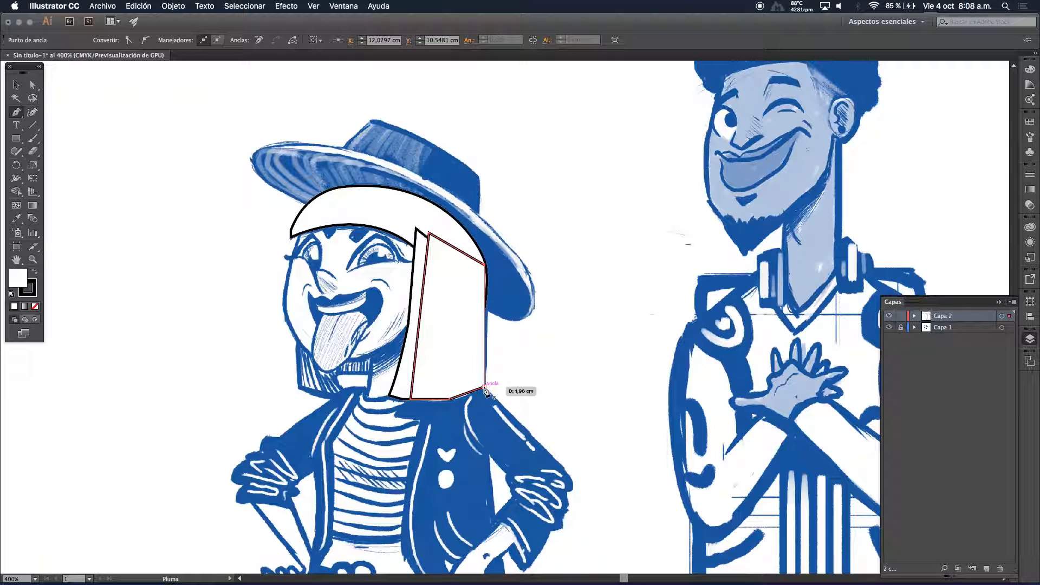
pyautogui.click(484, 388)
pyautogui.click(16, 85)
pyautogui.click(163, 216)
# Bring the front hair strand to the top of the stacking order, over the wide side section
pyautogui.click(400, 373)
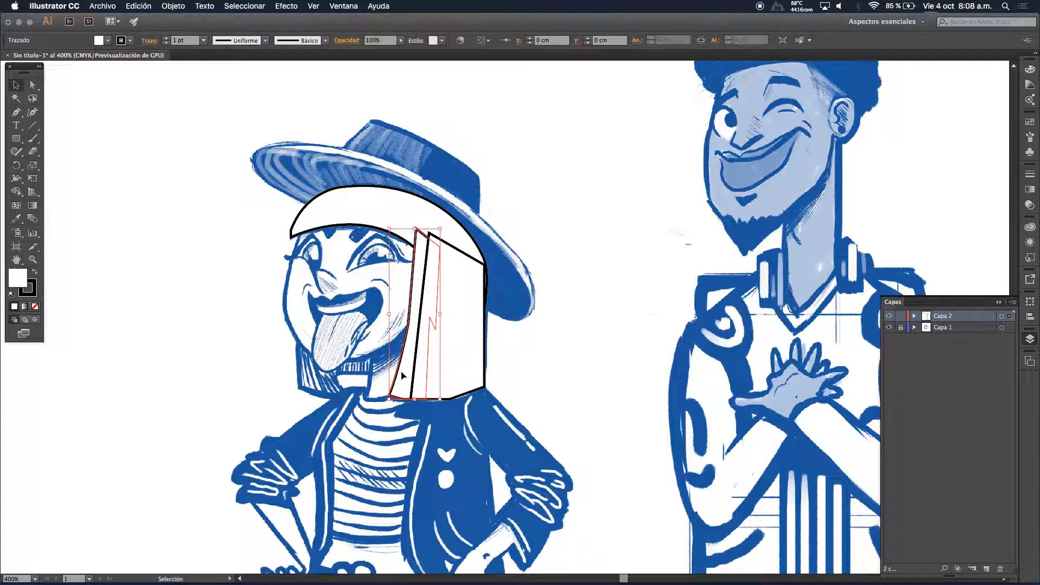
pyautogui.rightClick(402, 374)
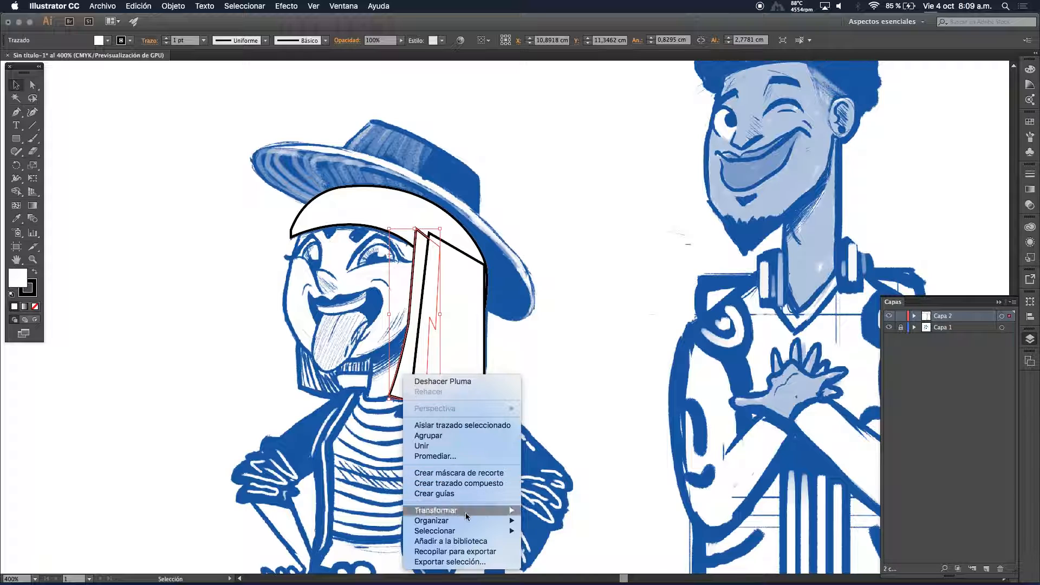
pyautogui.click(527, 519)
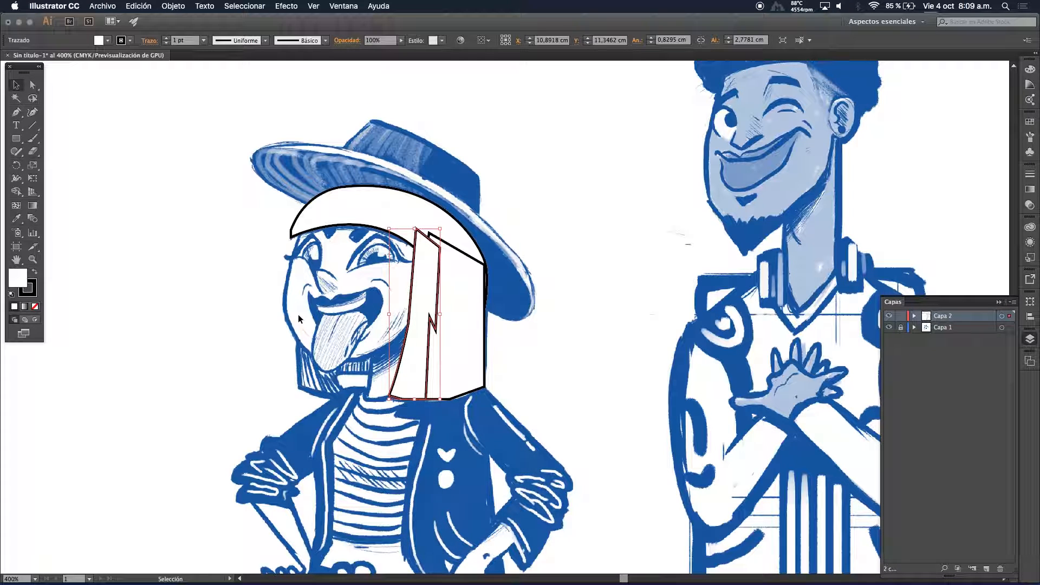
# Swing the front hair strand out over the face, rotate it back to nearly upright, and reposition it at the cheek
pyautogui.moveTo(399, 399); pyautogui.dragTo(436, 424)
pyautogui.moveTo(440, 277); pyautogui.dragTo(425, 271)
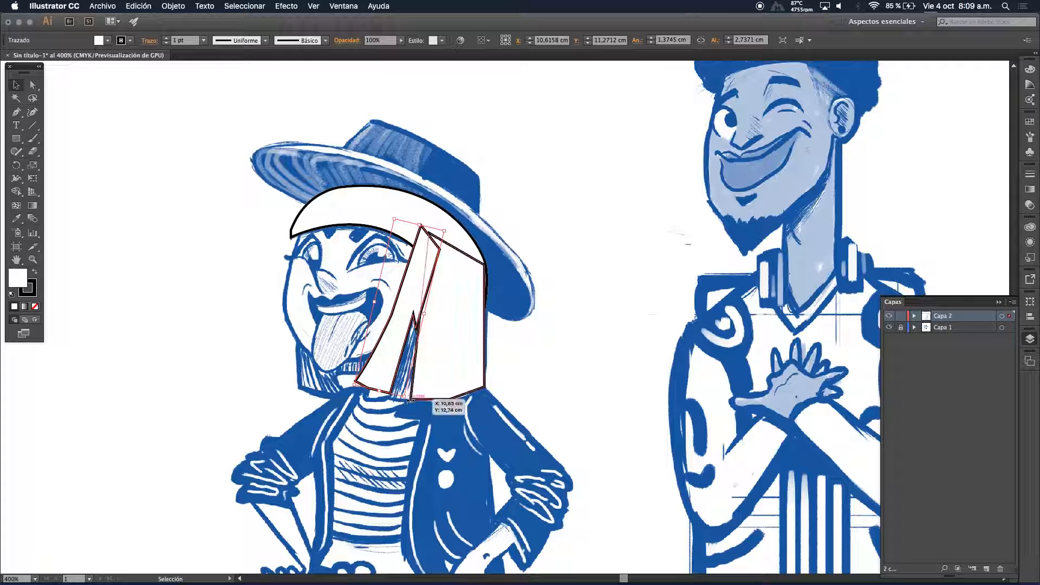
pyautogui.moveTo(407, 402); pyautogui.dragTo(429, 404)
pyautogui.moveTo(412, 307)
pyautogui.mouseDown()
pyautogui.moveTo(428, 316)
pyautogui.moveTo(427, 278)
pyautogui.moveTo(418, 308)
pyautogui.mouseUp()
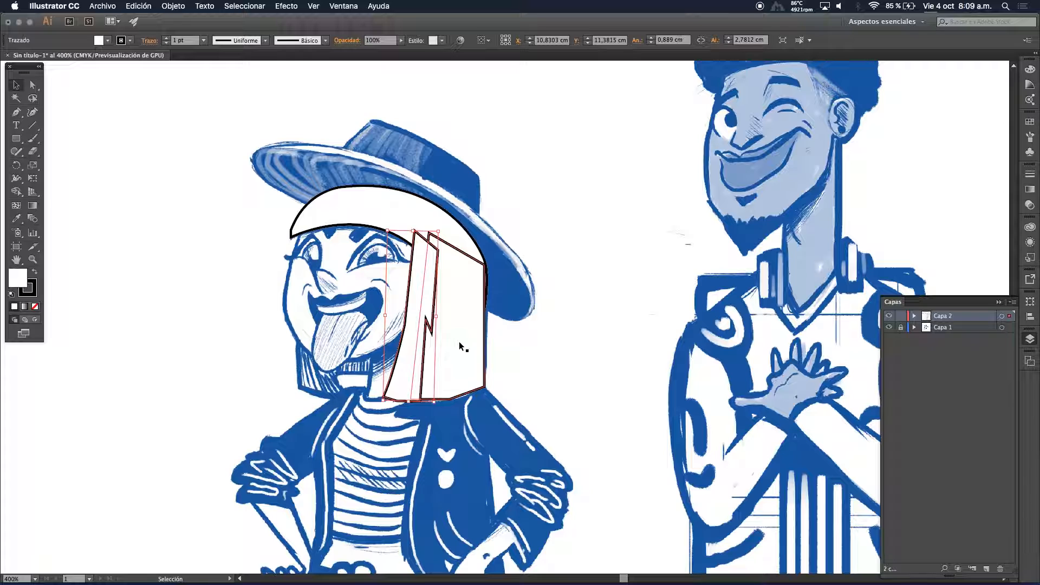
# Select the front strand and side hair section together, rotate them counterclockwise so their ends swing away from the face, and reposition them
pyautogui.keyDown('shift'); pyautogui.click(486, 398); pyautogui.keyUp('shift')
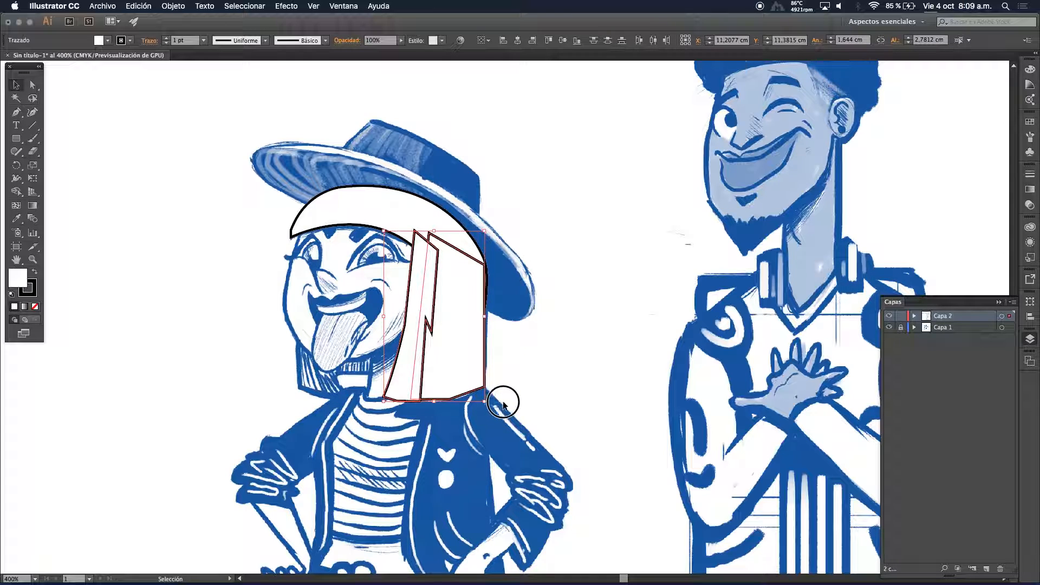
pyautogui.click(499, 405)
pyautogui.click(439, 377)
pyautogui.keyDown('shift'); pyautogui.click(413, 382); pyautogui.keyUp('shift')
pyautogui.click(497, 404)
pyautogui.click(432, 382)
pyautogui.keyDown('shift'); pyautogui.click(405, 379); pyautogui.keyUp('shift')
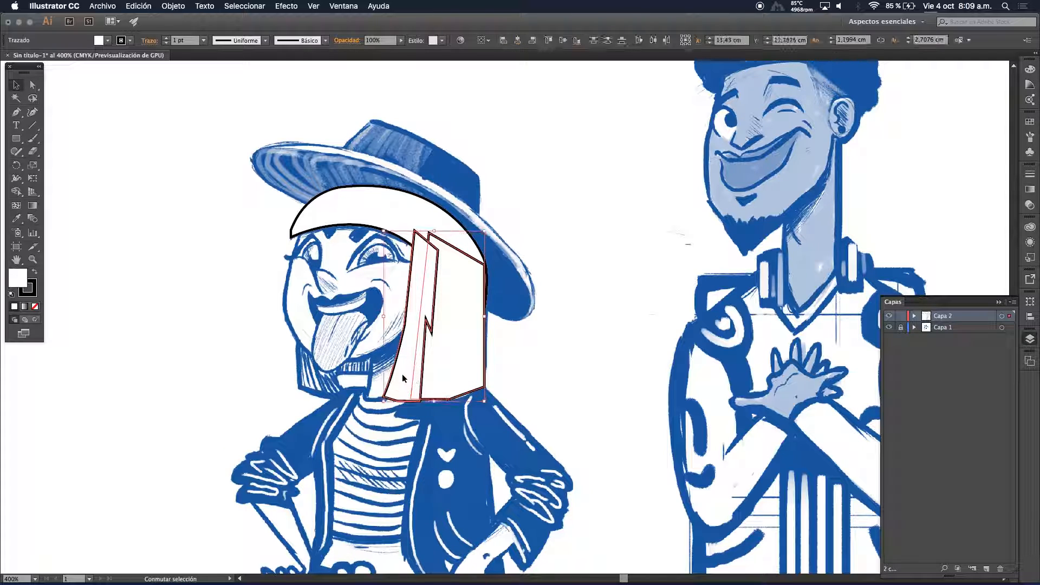
pyautogui.moveTo(488, 407); pyautogui.dragTo(535, 398)
pyautogui.moveTo(464, 360); pyautogui.dragTo(479, 358)
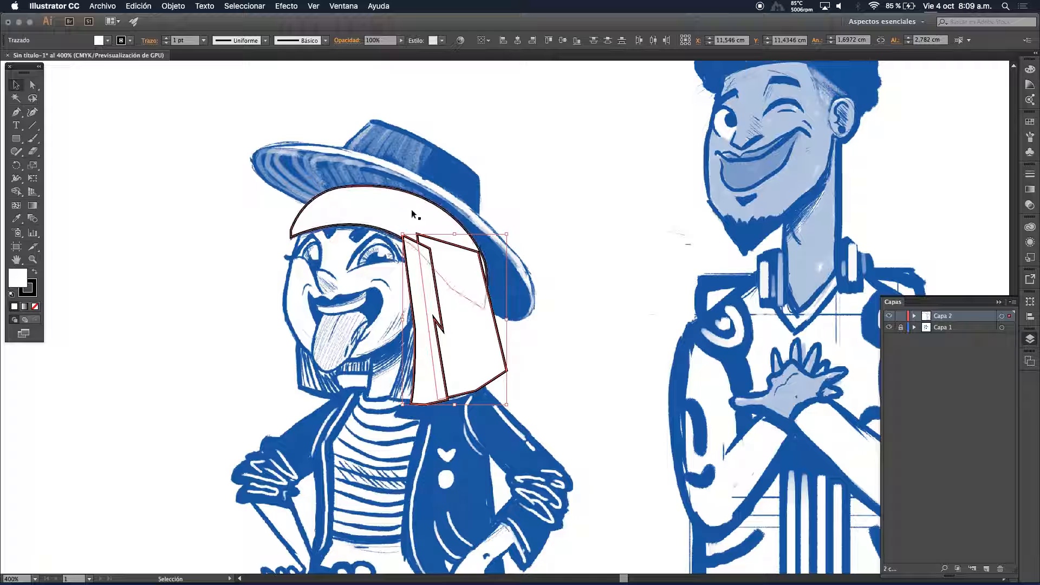
# Bring the fringe shape to the front so it overlaps both side hair pieces, and deselect it
pyautogui.click(257, 201)
pyautogui.click(360, 216)
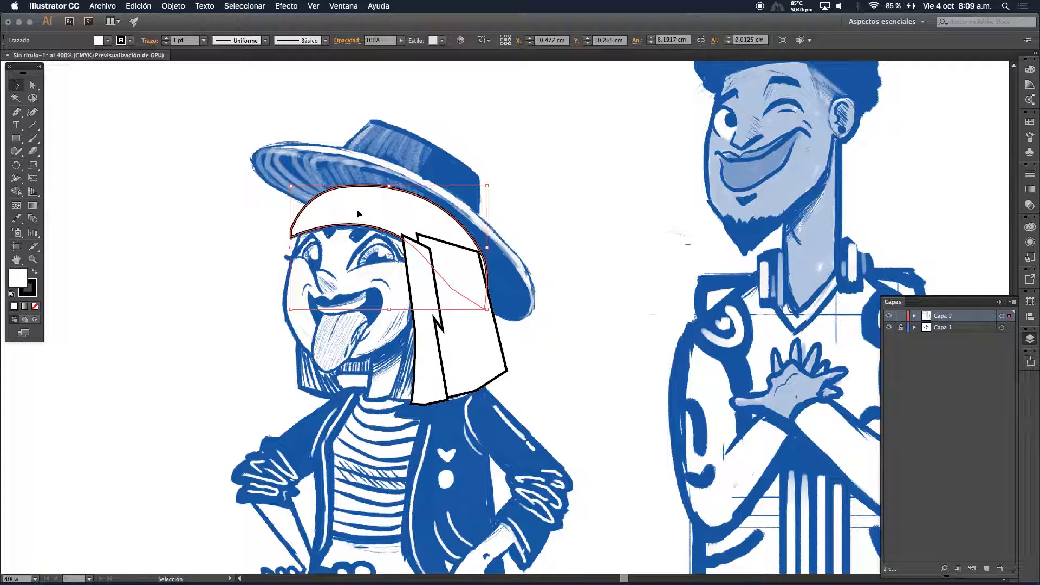
pyautogui.rightClick(357, 213)
pyautogui.moveTo(436, 359)
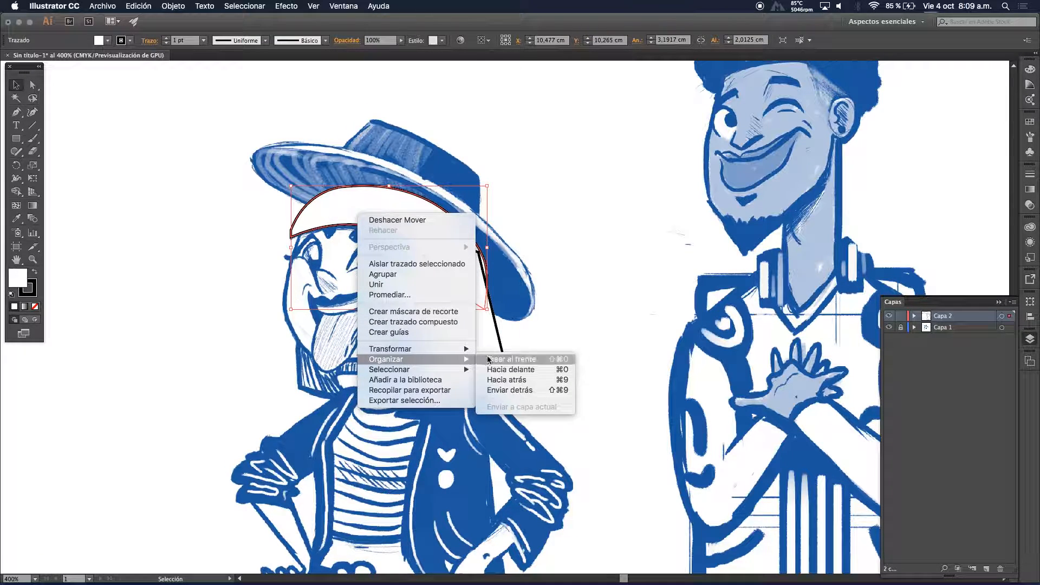
pyautogui.click(508, 359)
pyautogui.click(595, 334)
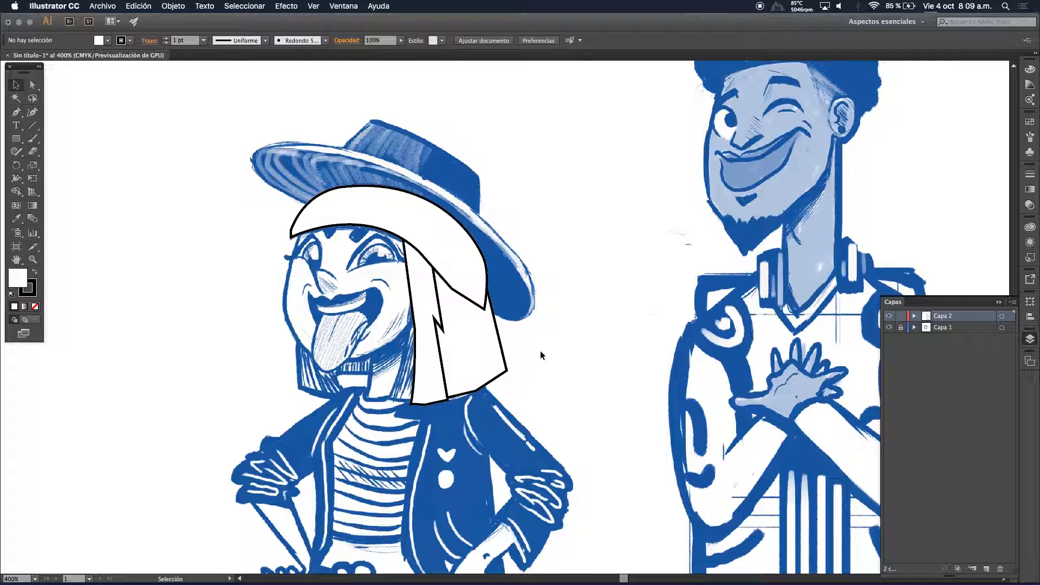
# Select all three hair shapes, remove their black stroke, and deselect them
pyautogui.click(446, 259)
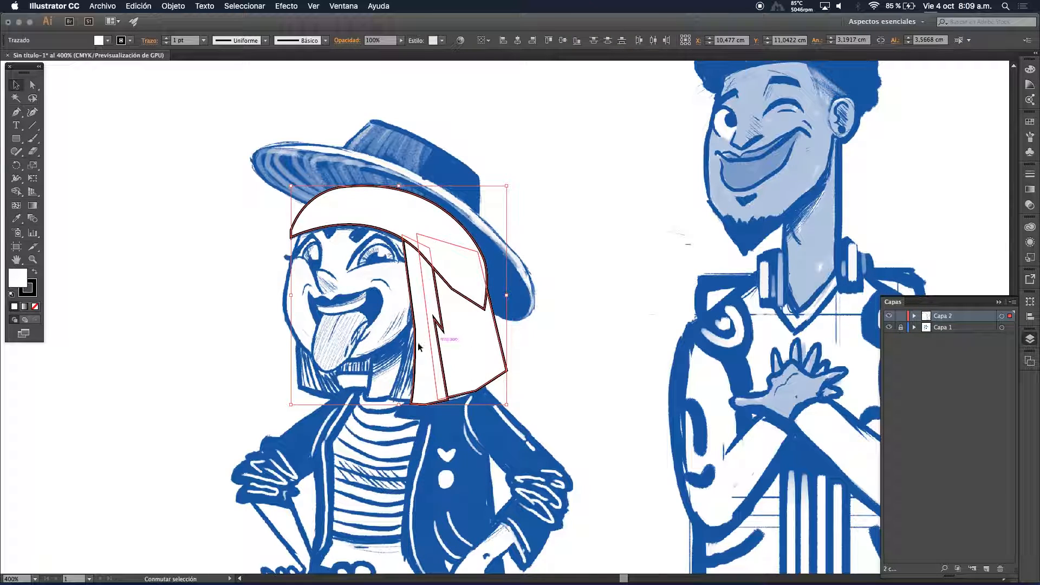
pyautogui.click(31, 292)
pyautogui.click(34, 306)
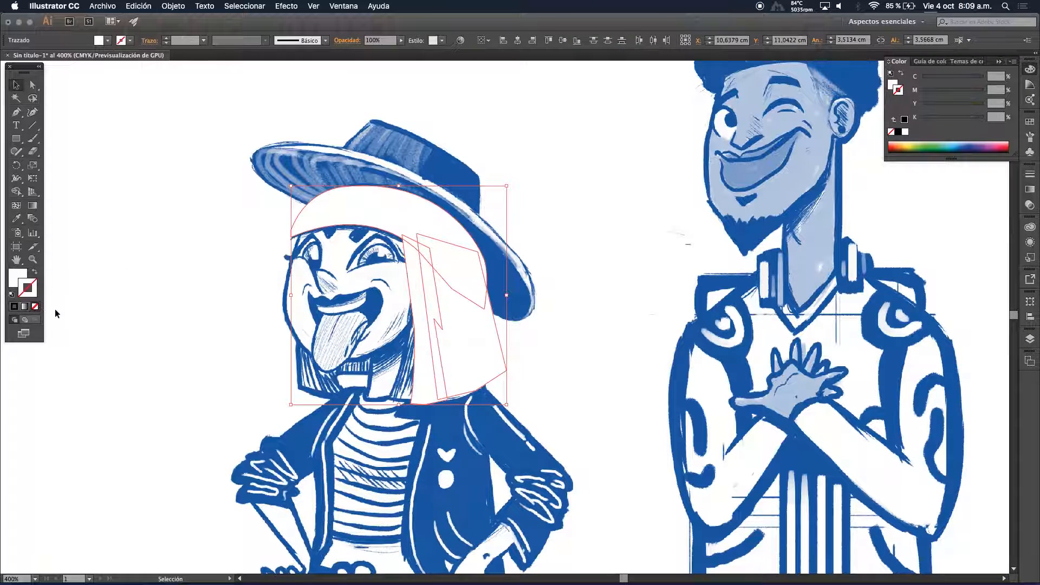
pyautogui.click(85, 310)
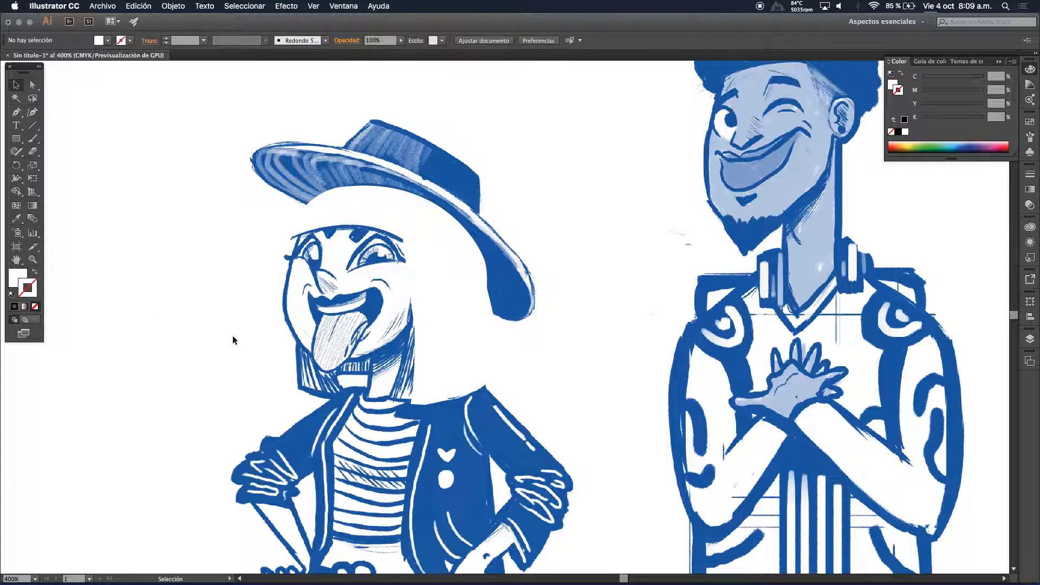
# Swing the front hair strand out over the face, rotate it back to nearly upright, and nudge it into place beside the cheek
pyautogui.click(405, 409)
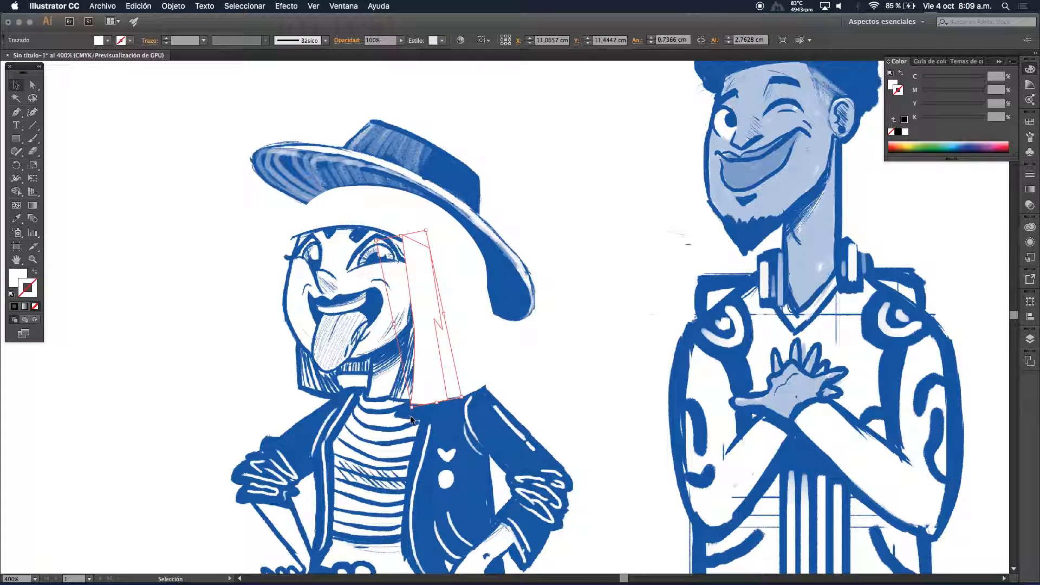
pyautogui.moveTo(411, 413); pyautogui.dragTo(381, 405)
pyautogui.moveTo(429, 293); pyautogui.dragTo(400, 285)
pyautogui.press('super+z')
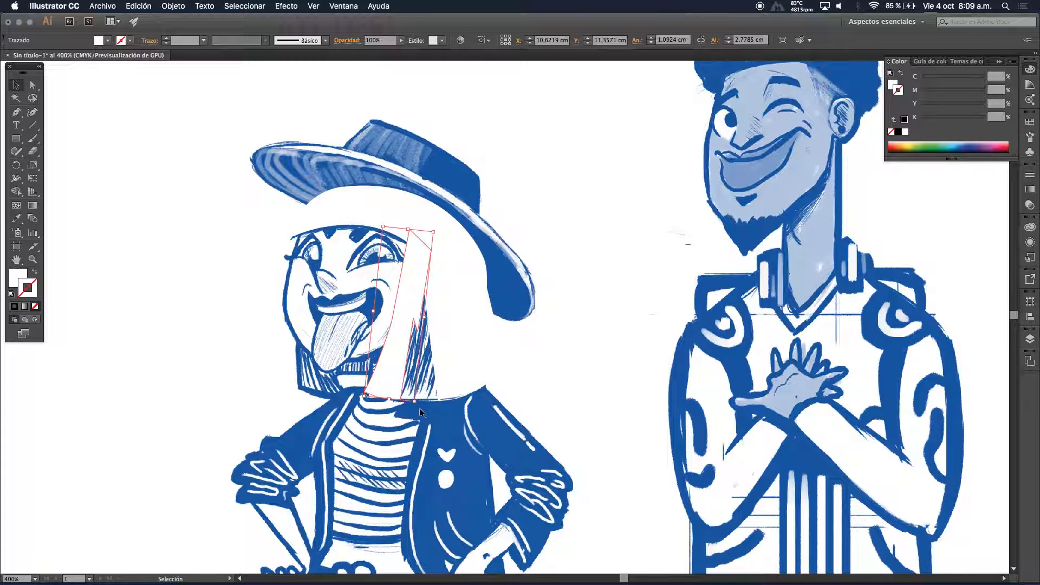
pyautogui.moveTo(400, 386); pyautogui.dragTo(452, 402)
pyautogui.moveTo(423, 356); pyautogui.dragTo(432, 358)
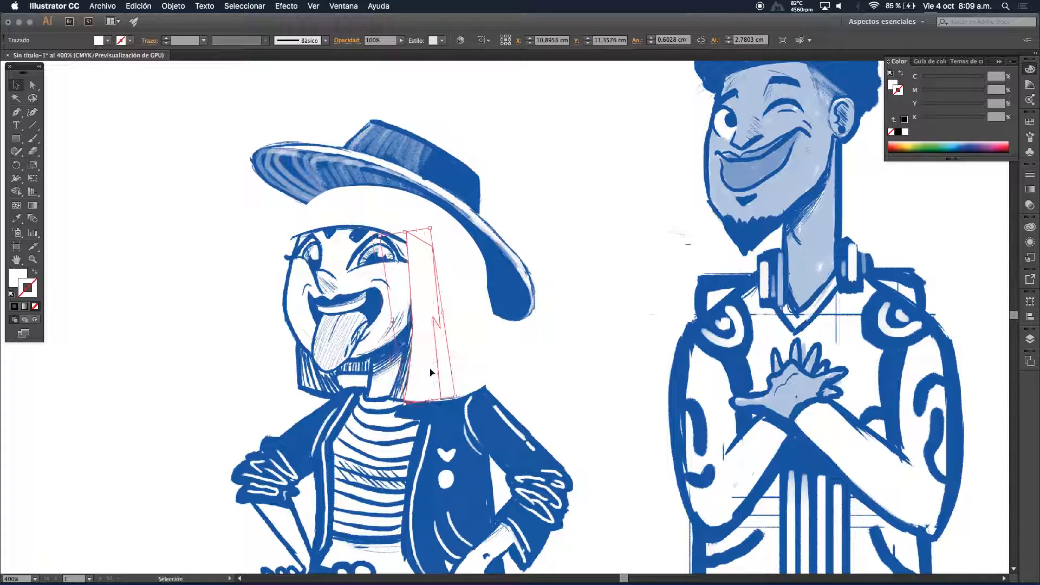
# Fill all three hair shapes with the dark blue sampled from the hat using the Eyedropper, and deselect them
pyautogui.click(364, 222)
pyautogui.keyDown('shift'); pyautogui.click(462, 347); pyautogui.keyUp('shift')
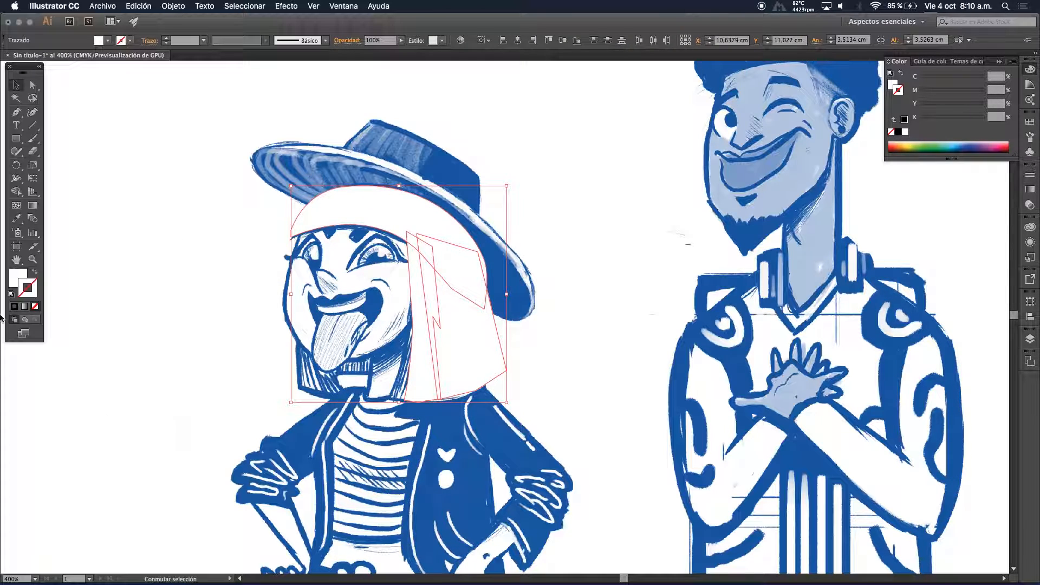
pyautogui.click(17, 218)
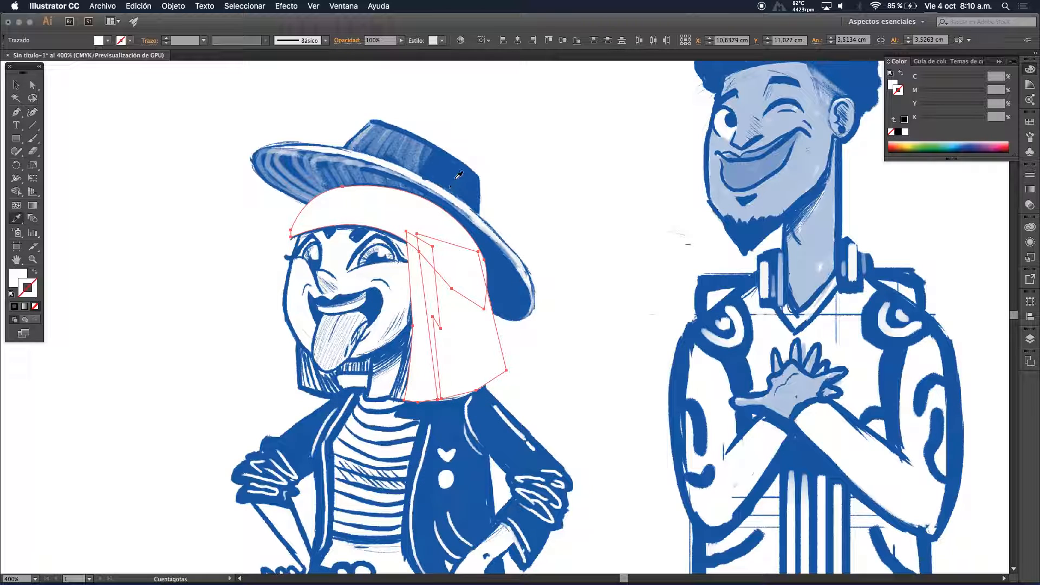
pyautogui.click(457, 176)
pyautogui.click(16, 84)
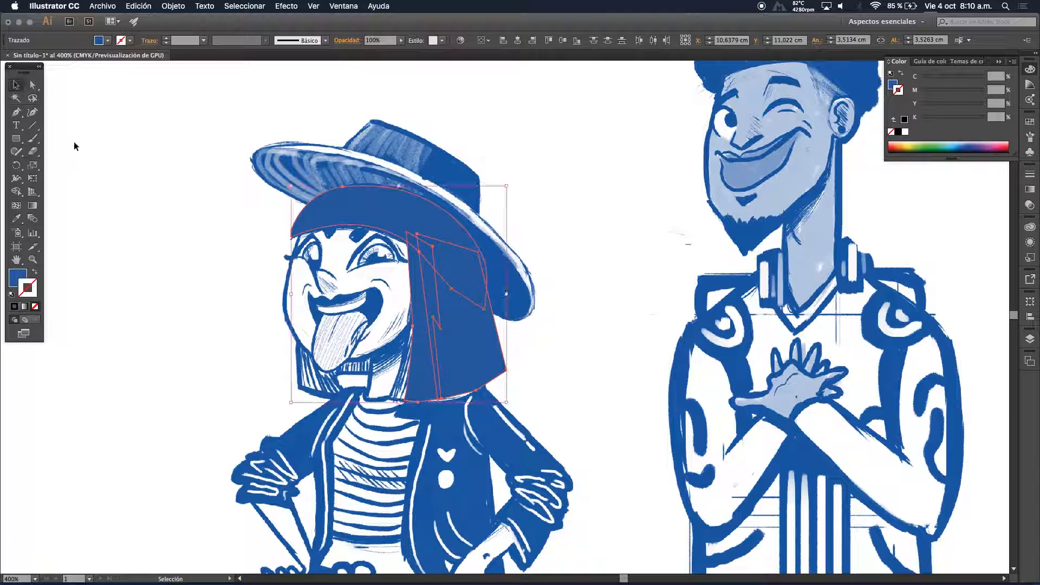
pyautogui.click(75, 145)
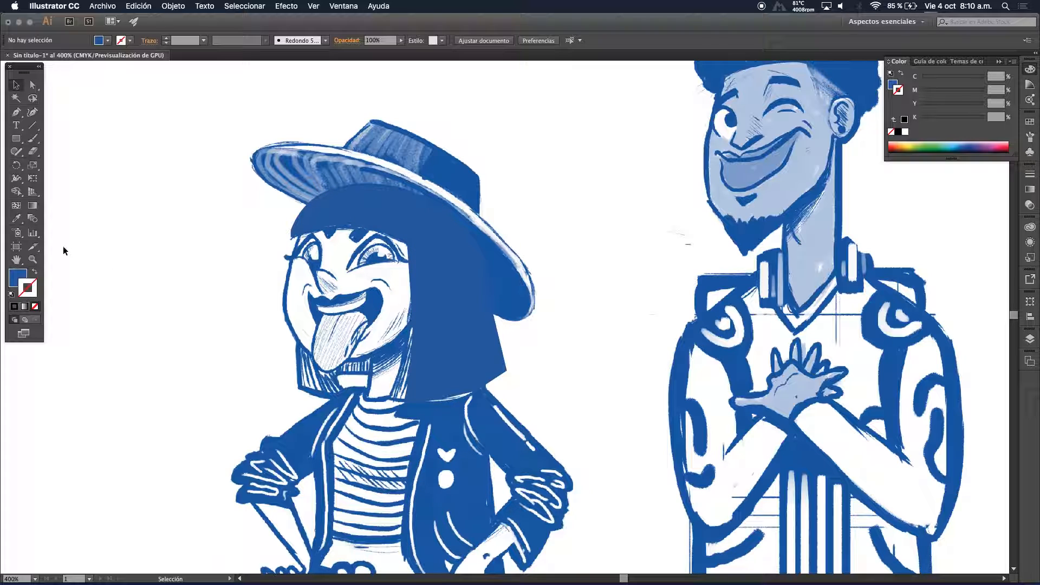
# Set up the Pen tool with no fill and a black 1 pt stroke, and create a new layer above the hair layer
pyautogui.press('p')
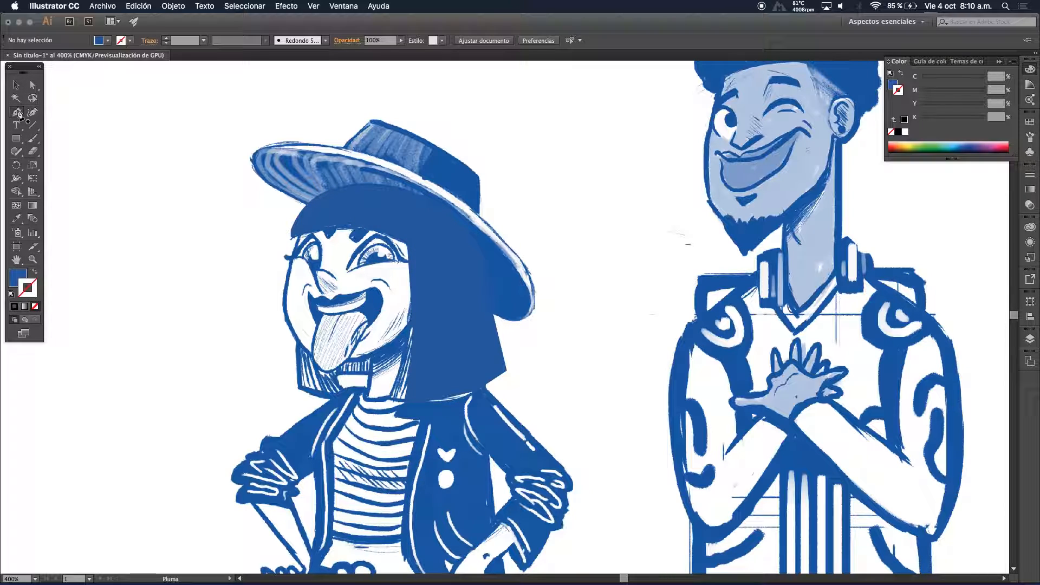
pyautogui.click(18, 85)
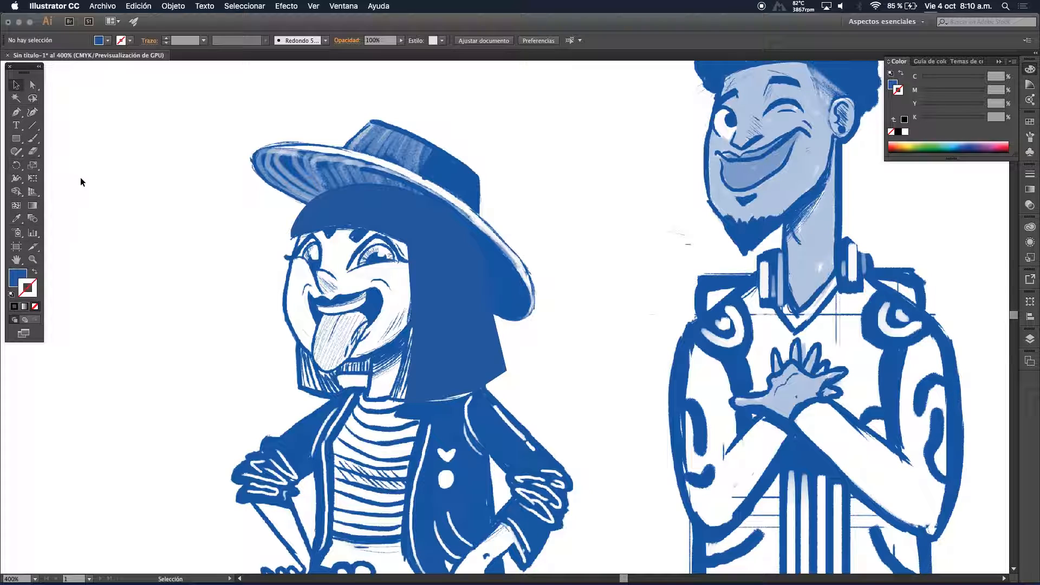
pyautogui.click(16, 112)
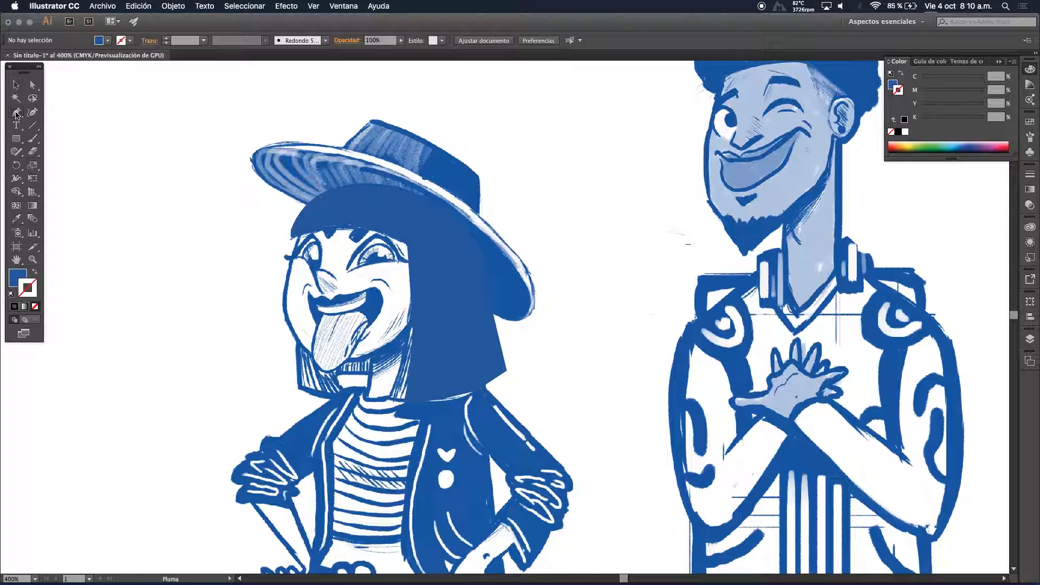
pyautogui.click(17, 307)
pyautogui.click(16, 280)
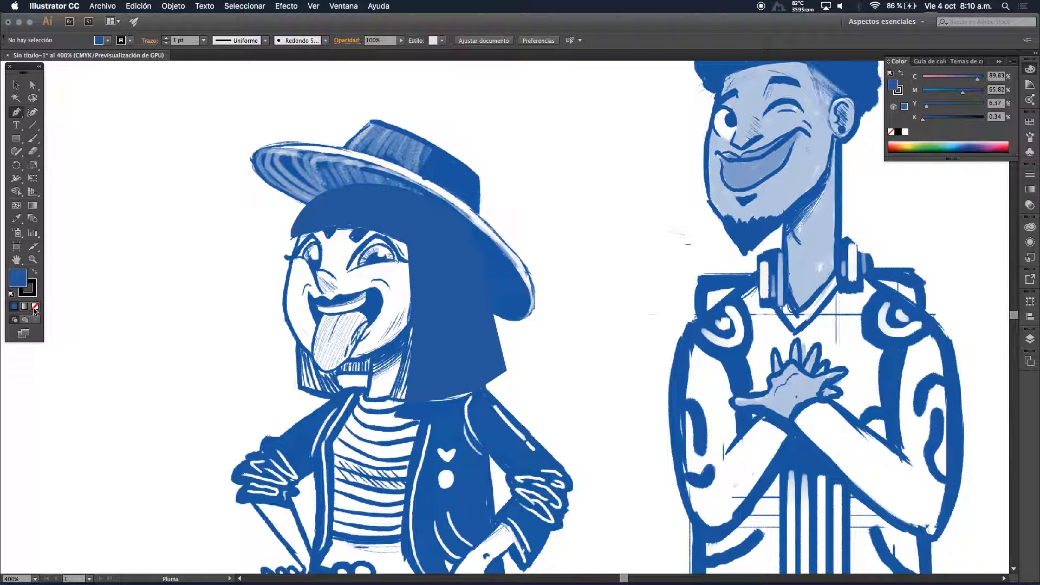
pyautogui.click(33, 308)
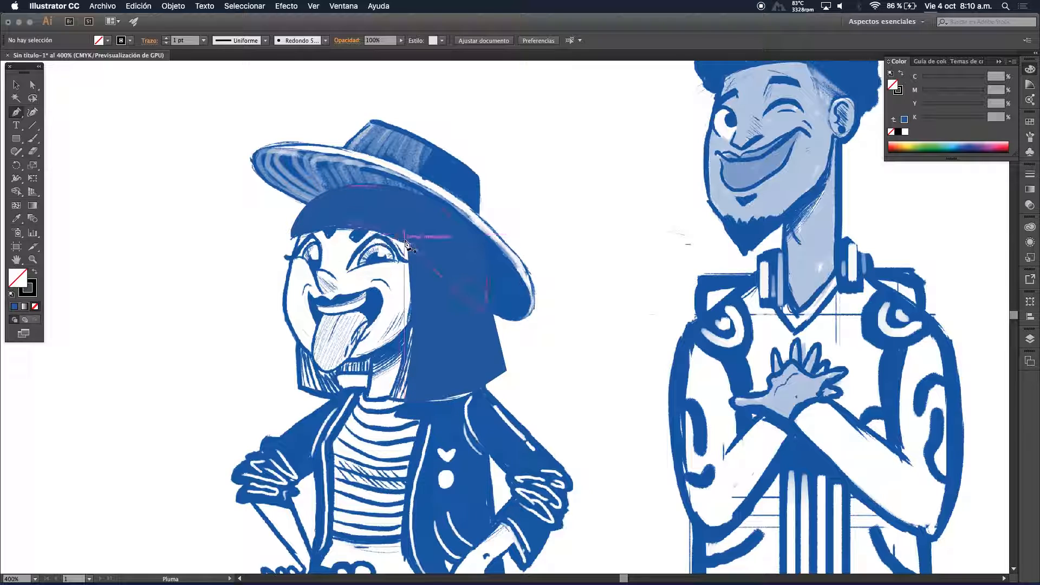
pyautogui.click(1030, 339)
pyautogui.click(986, 569)
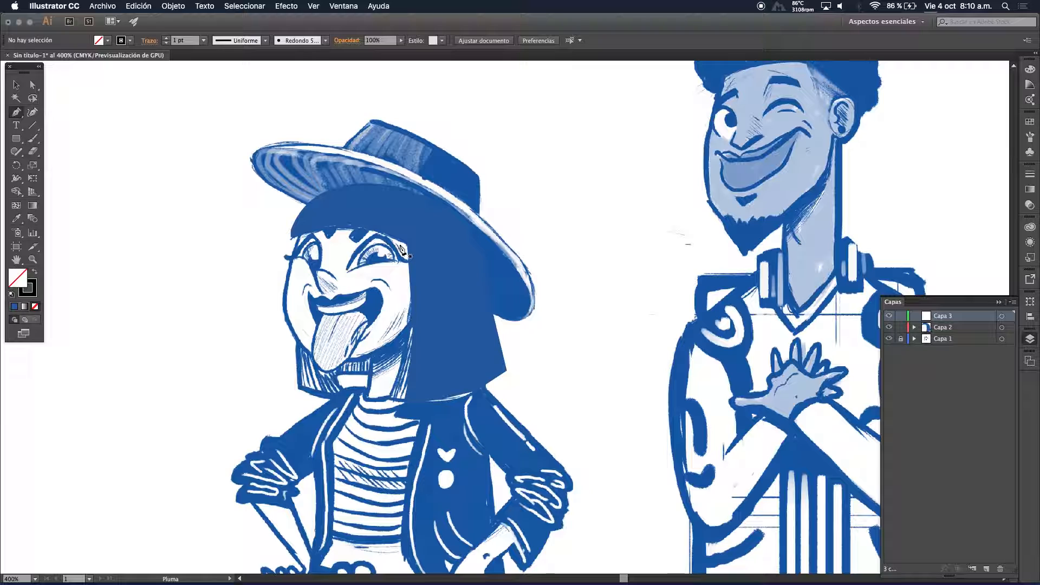
# Trace the face as a closed pen outline along the cheeks and chin, extending its upper edge beneath the fringe and side hair
pyautogui.click(288, 281)
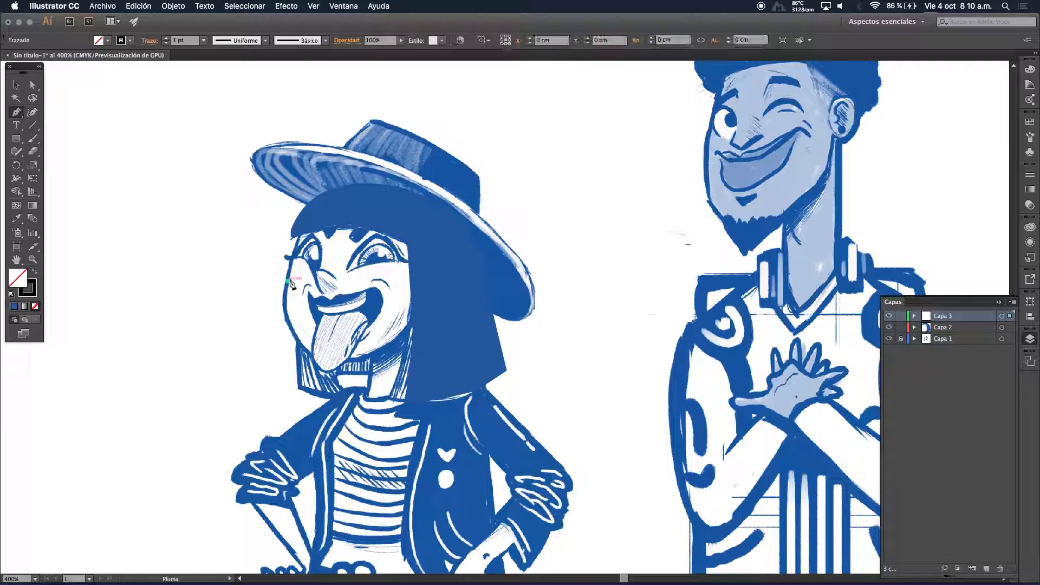
pyautogui.click(304, 219)
pyautogui.moveTo(328, 206); pyautogui.dragTo(443, 222)
pyautogui.click(449, 224)
pyautogui.click(458, 260)
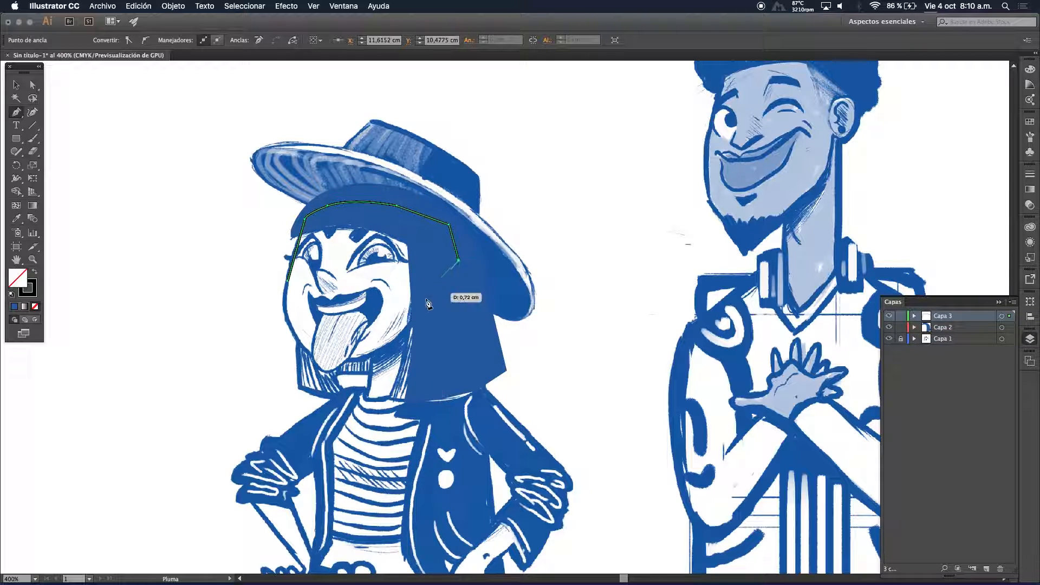
pyautogui.click(417, 316)
pyautogui.click(362, 362)
pyautogui.moveTo(361, 361)
pyautogui.mouseDown()
pyautogui.moveTo(342, 363)
pyautogui.moveTo(301, 340)
pyautogui.moveTo(313, 317)
pyautogui.moveTo(264, 295)
pyautogui.moveTo(268, 318)
pyautogui.moveTo(289, 321)
pyautogui.moveTo(301, 346)
pyautogui.moveTo(287, 321)
pyautogui.mouseUp()
pyautogui.click(287, 320)
# Try moving the closed face outline away from the head as one piece, undo the move, and deselect it
pyautogui.moveTo(287, 281); pyautogui.dragTo(156, 278)
pyautogui.click(16, 85)
pyautogui.click(85, 129)
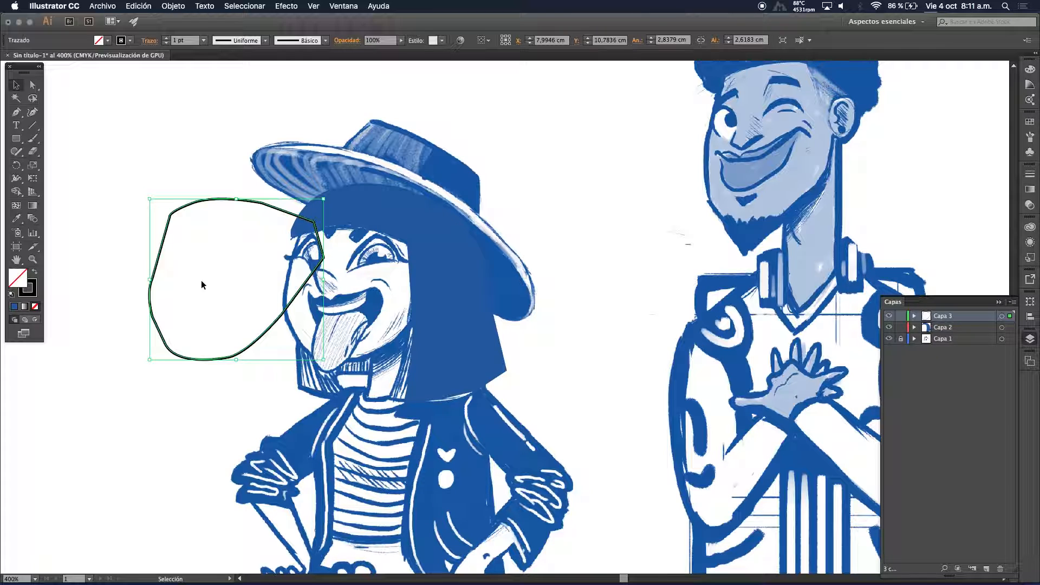
pyautogui.press('super+z')
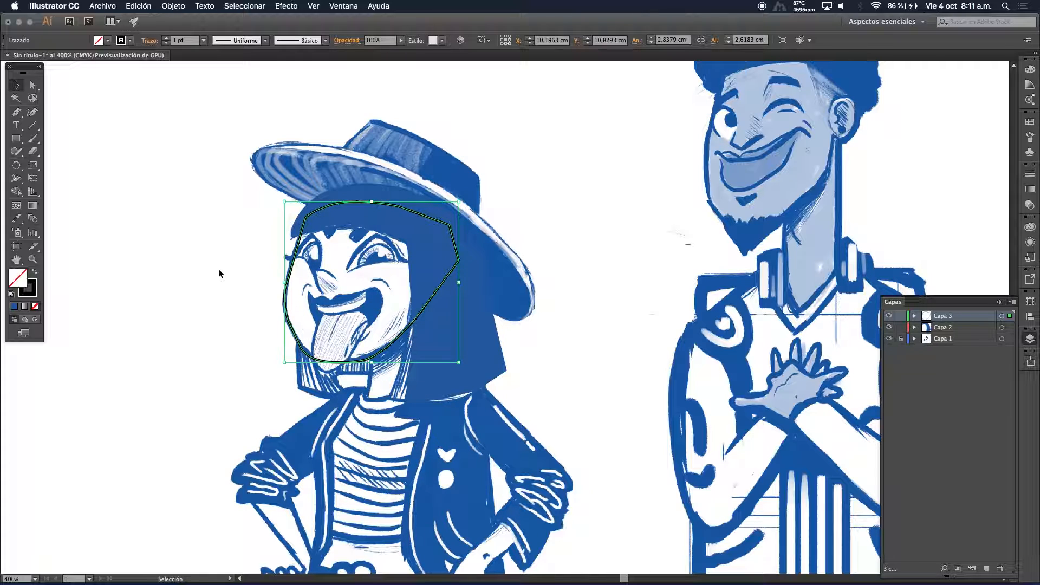
pyautogui.click(232, 209)
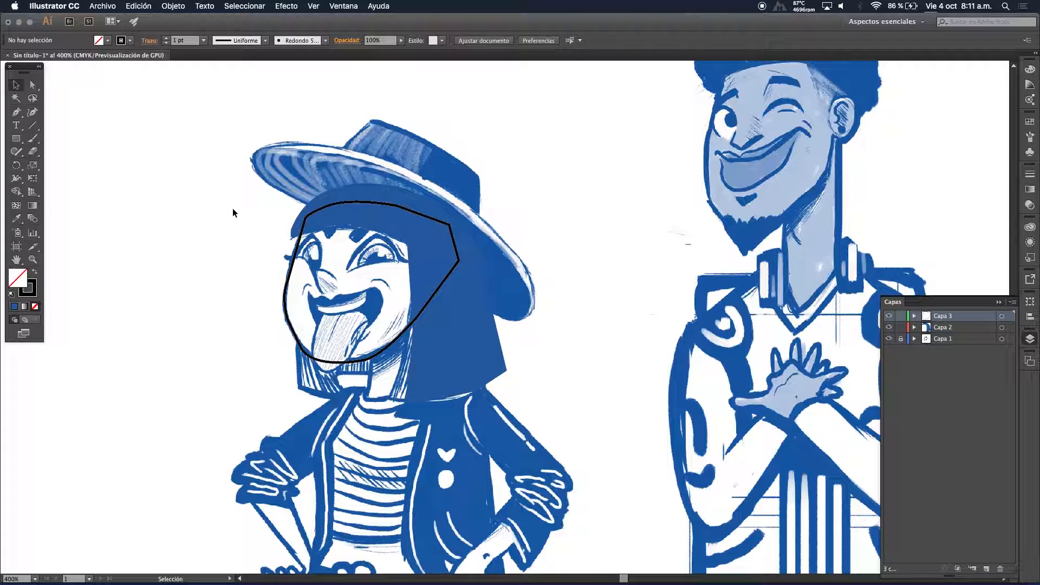
# Fill the face shape with a light peach skin tone mixed in the colour picker, and deselect it
pyautogui.click(285, 290)
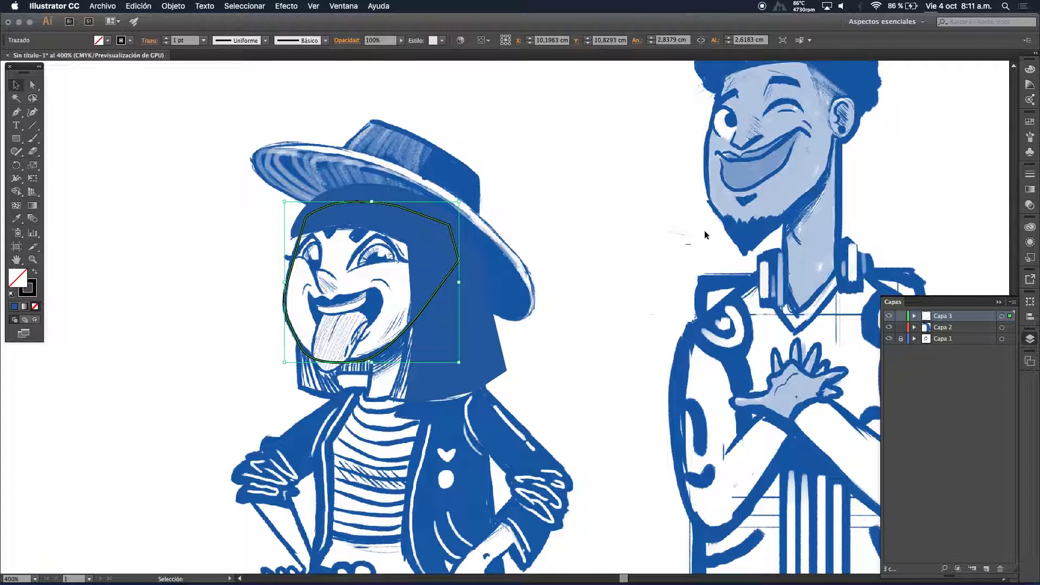
pyautogui.click(1029, 122)
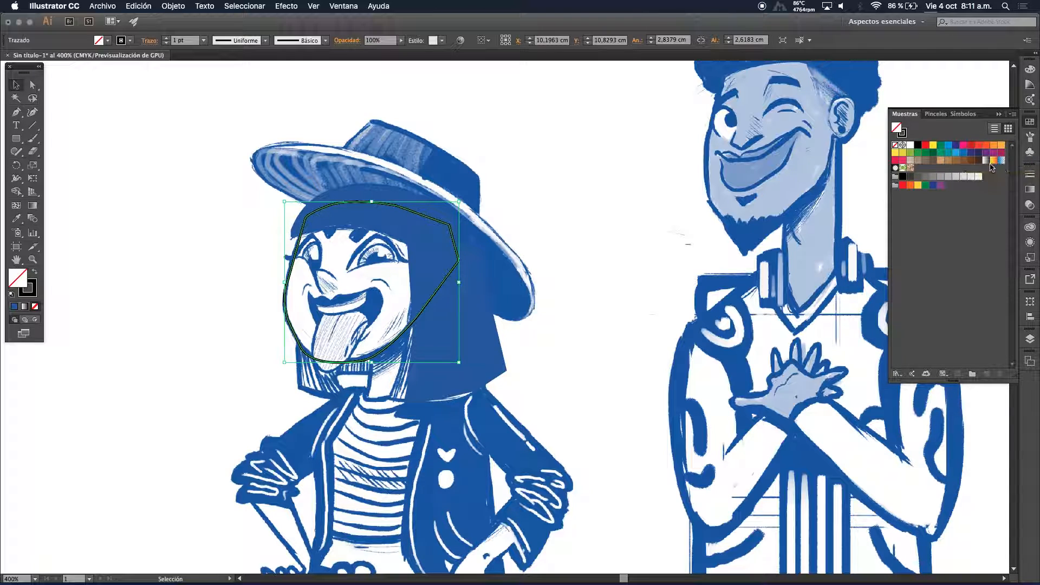
pyautogui.click(910, 160)
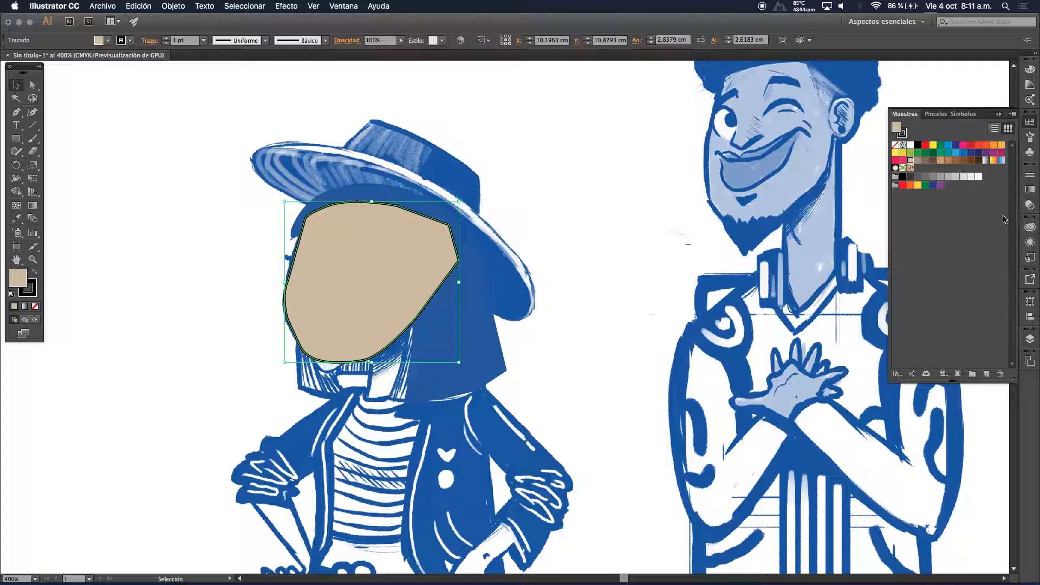
pyautogui.click(979, 145)
pyautogui.doubleClick(19, 279)
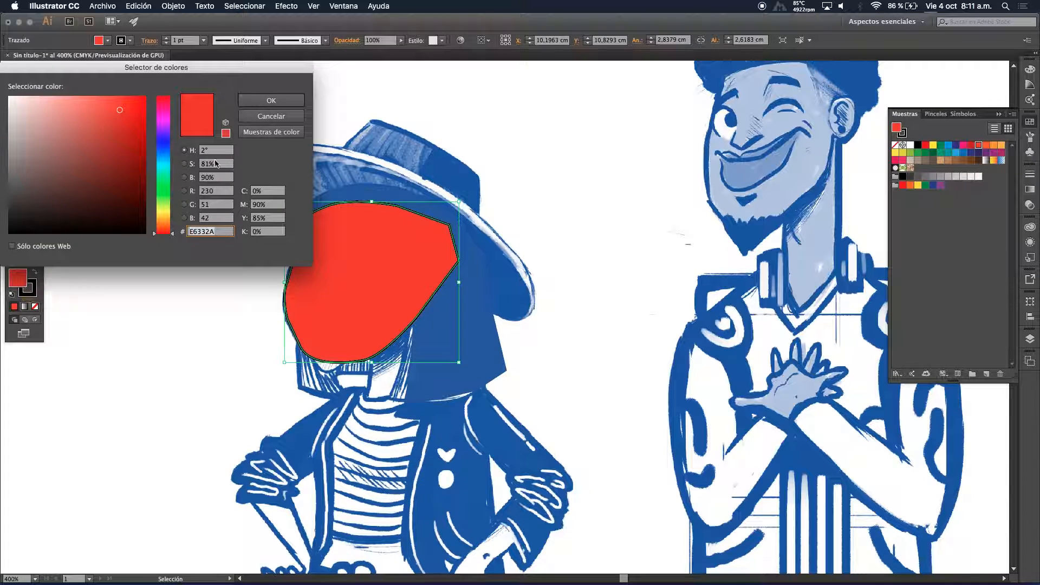
pyautogui.moveTo(173, 234); pyautogui.dragTo(172, 223)
pyautogui.moveTo(59, 103); pyautogui.dragTo(50, 101)
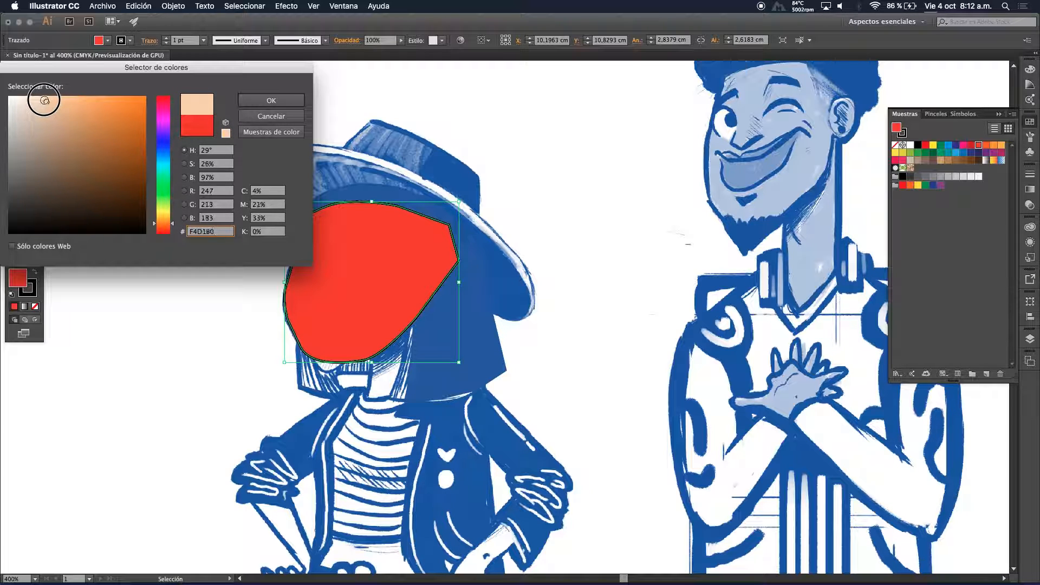
pyautogui.click(257, 99)
pyautogui.click(174, 271)
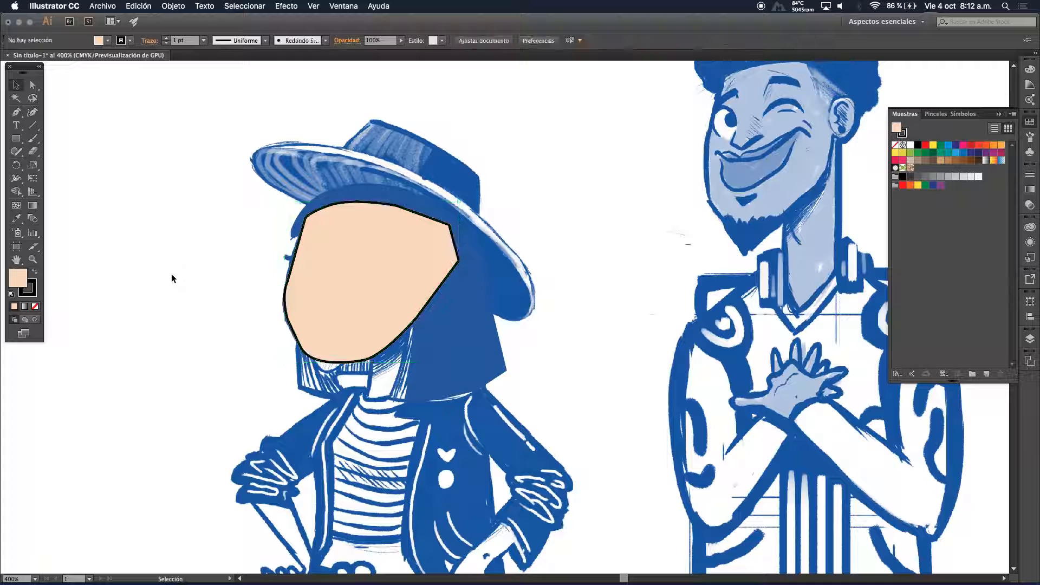
# Move the face layer Capa 3 below the hair layer Capa 2, and check the artwork with the sketch layer briefly hidden
pyautogui.click(380, 267)
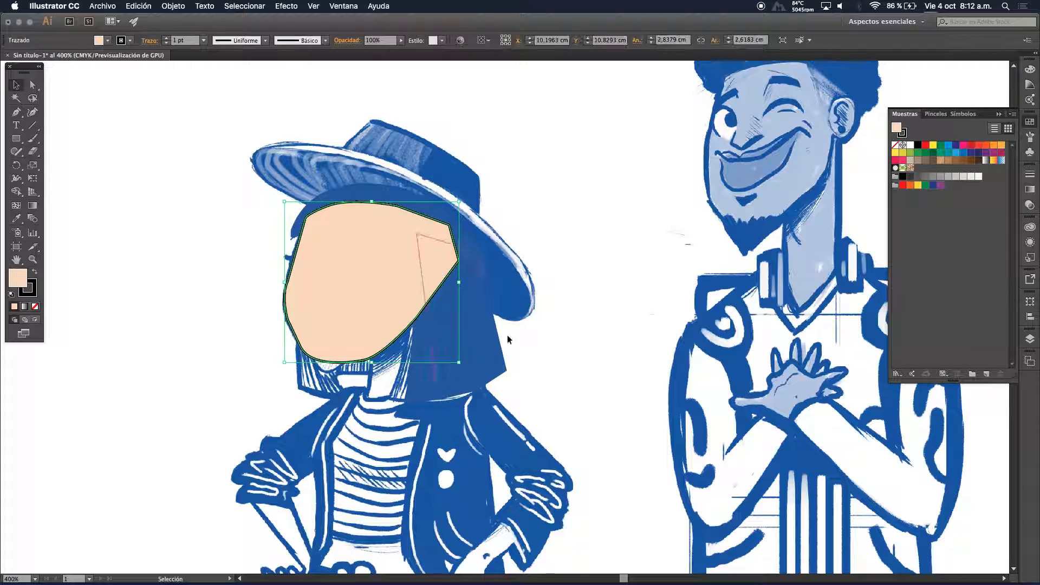
pyautogui.click(1029, 339)
pyautogui.moveTo(942, 315); pyautogui.dragTo(911, 334)
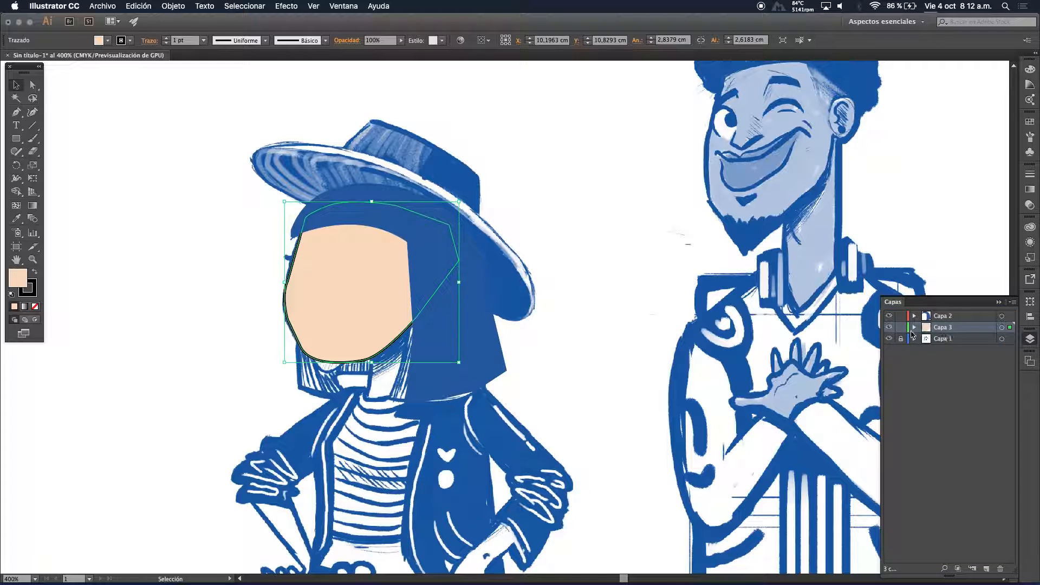
pyautogui.click(147, 366)
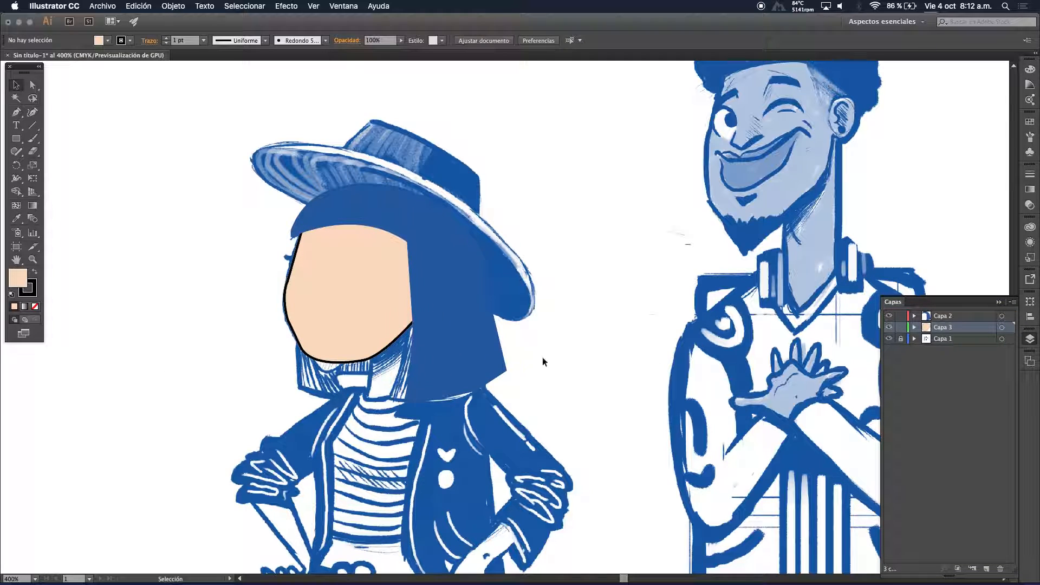
pyautogui.click(888, 339)
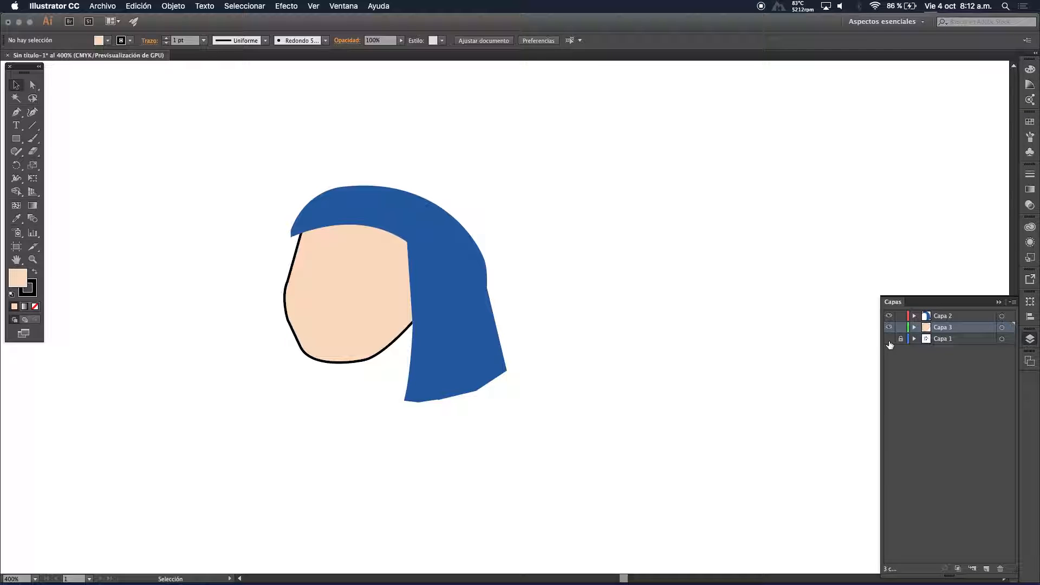
pyautogui.click(889, 339)
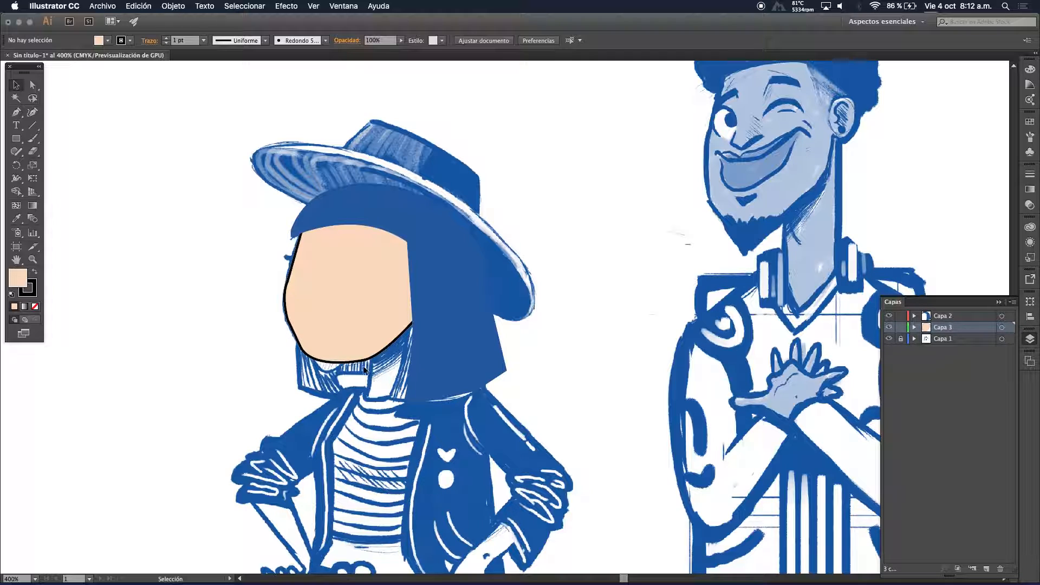
# Hide the hair layer Capa 2, turning the face layer Capa 3 off and back on over the sketch
pyautogui.click(888, 328)
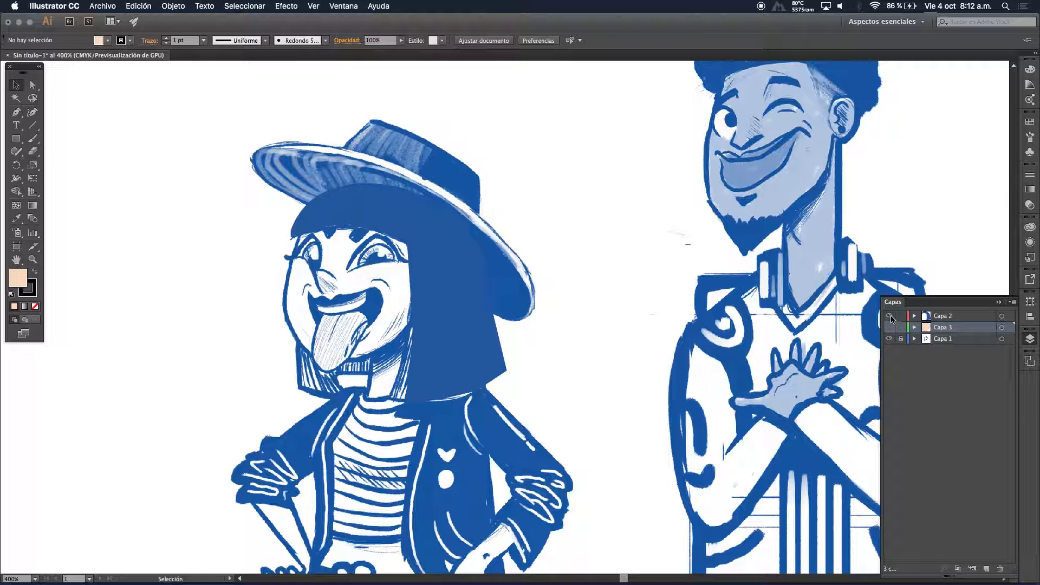
pyautogui.click(889, 316)
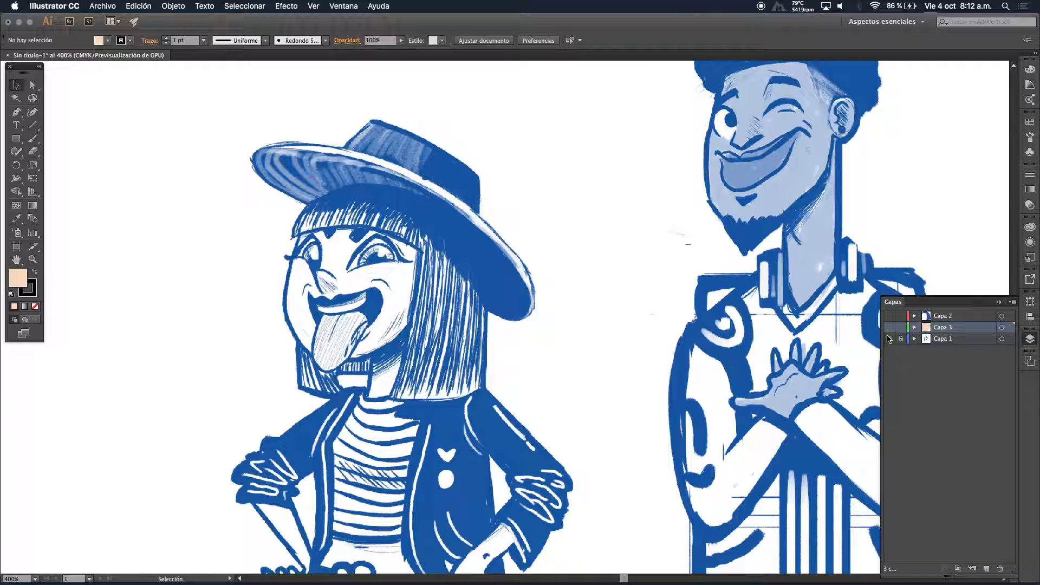
pyautogui.click(888, 327)
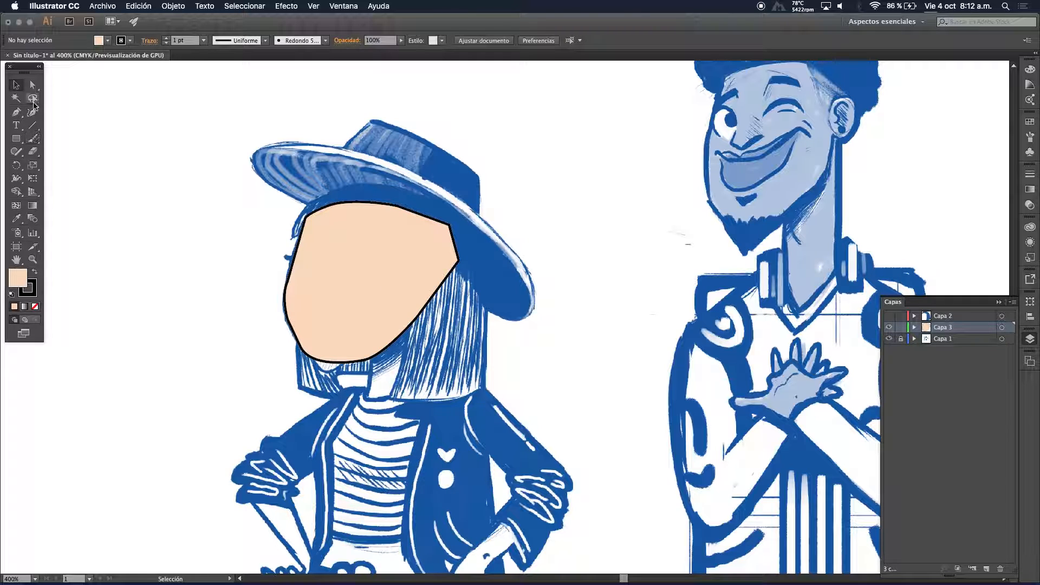
# Hide the face layer Capa 3 and add a new layer above it, with the Pencil tool ready for freehand drawing
pyautogui.click(16, 113)
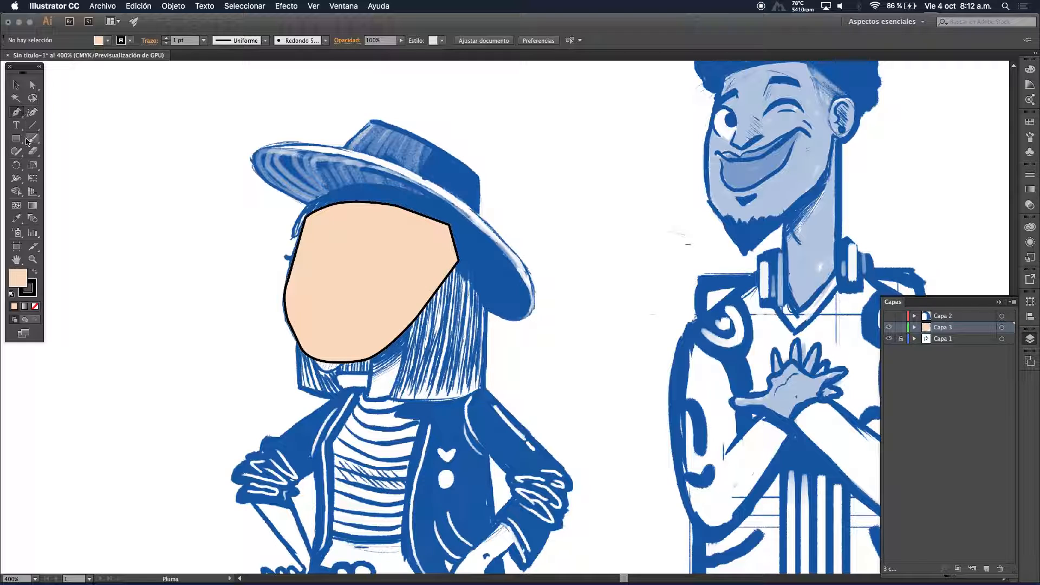
pyautogui.moveTo(16, 152); pyautogui.dragTo(54, 164)
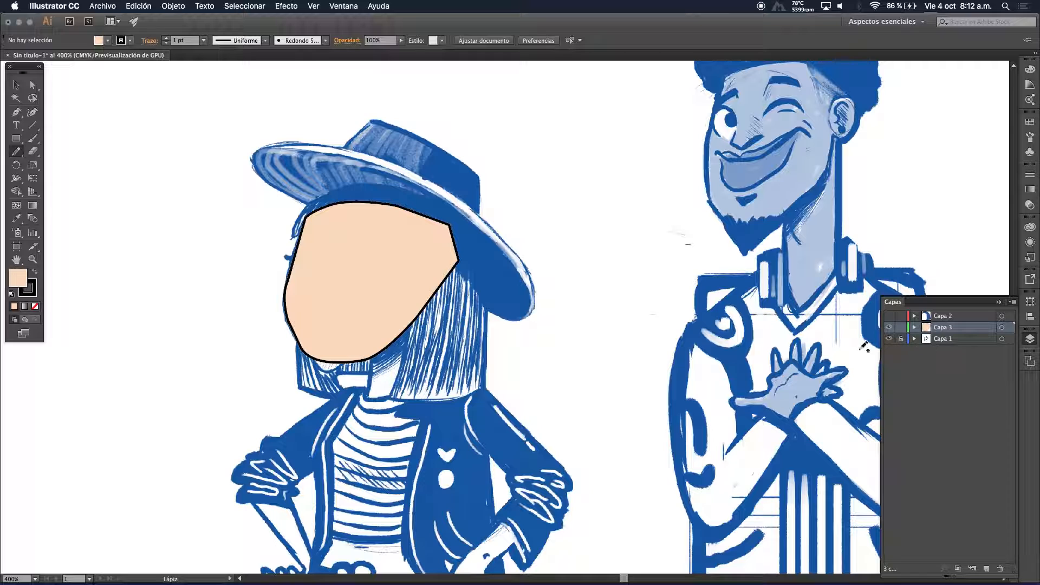
pyautogui.click(889, 327)
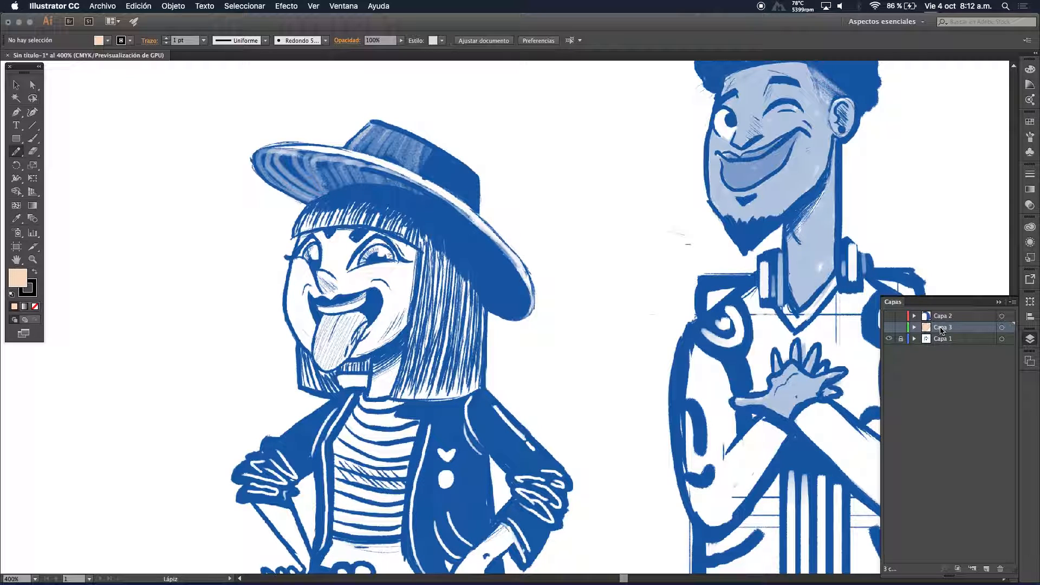
pyautogui.click(986, 570)
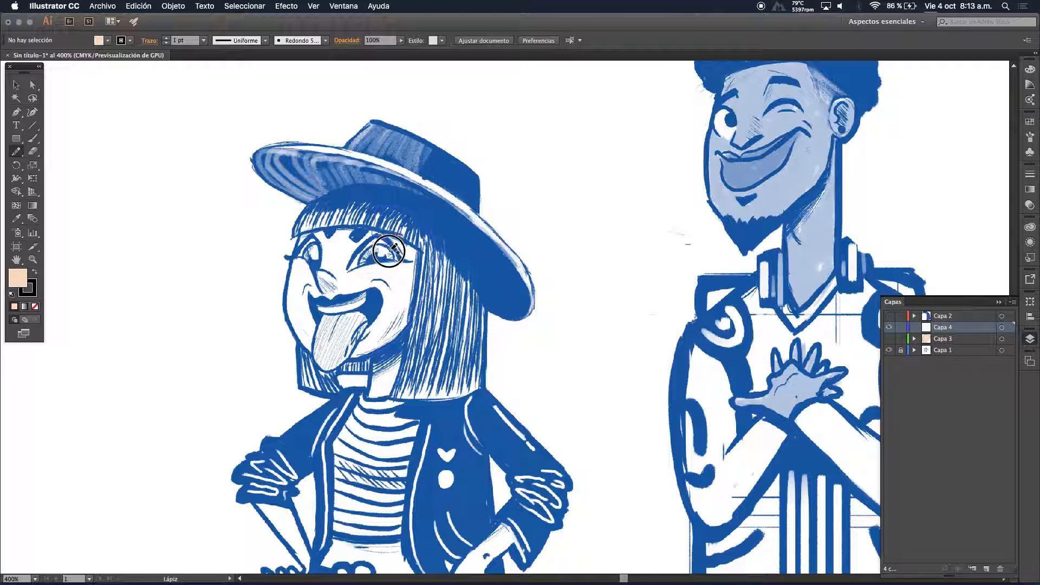
# Draw a closed freehand shadow shape along the girl's hair-side cheek and forehead, and show the face layer Capa 3 again
pyautogui.moveTo(389, 259)
pyautogui.mouseDown()
pyautogui.moveTo(363, 285)
pyautogui.moveTo(389, 313)
pyautogui.moveTo(358, 356)
pyautogui.mouseUp()
pyautogui.moveTo(373, 352); pyautogui.dragTo(362, 355)
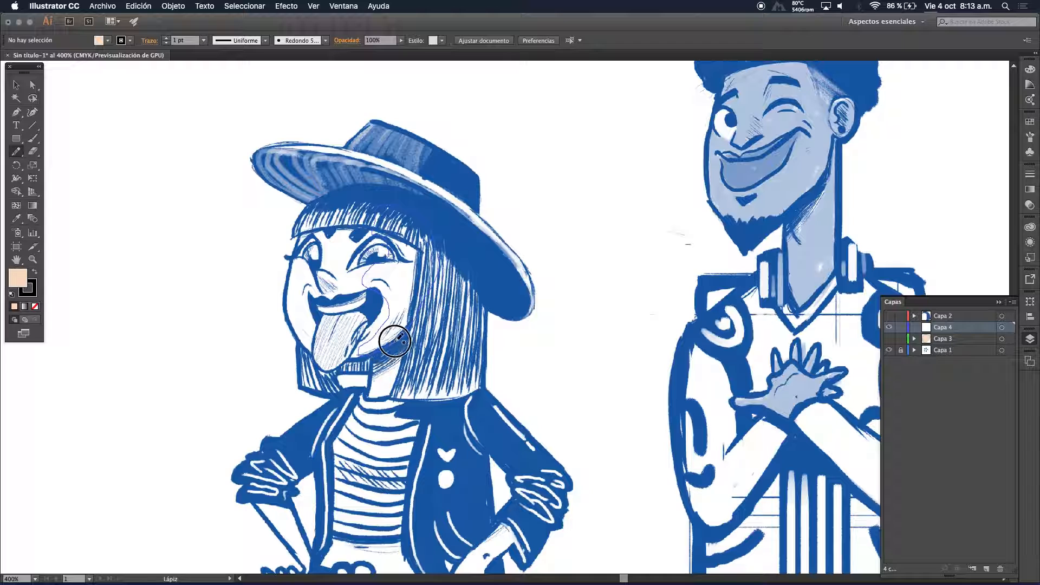
pyautogui.click(16, 85)
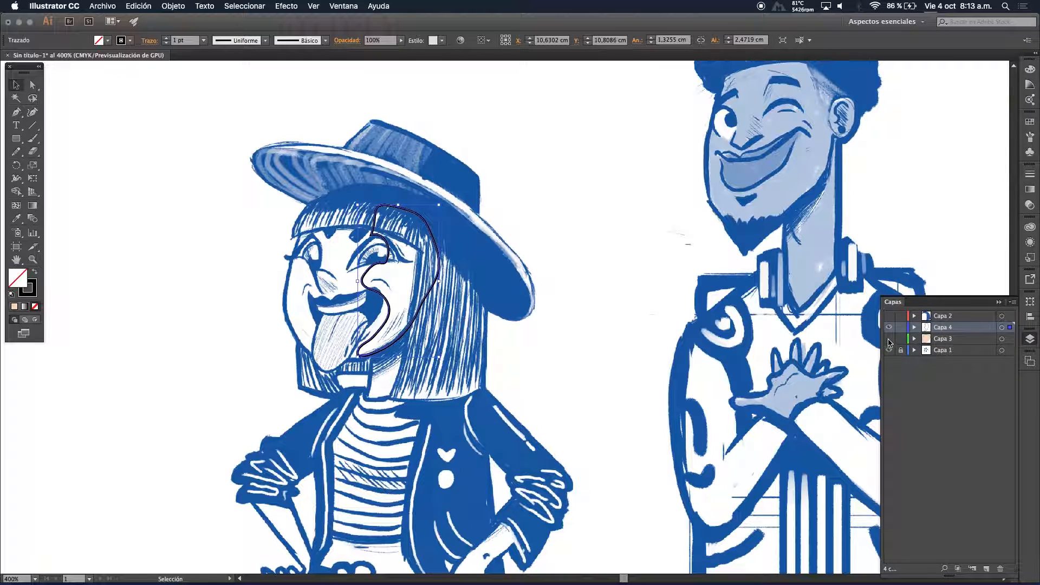
pyautogui.click(889, 339)
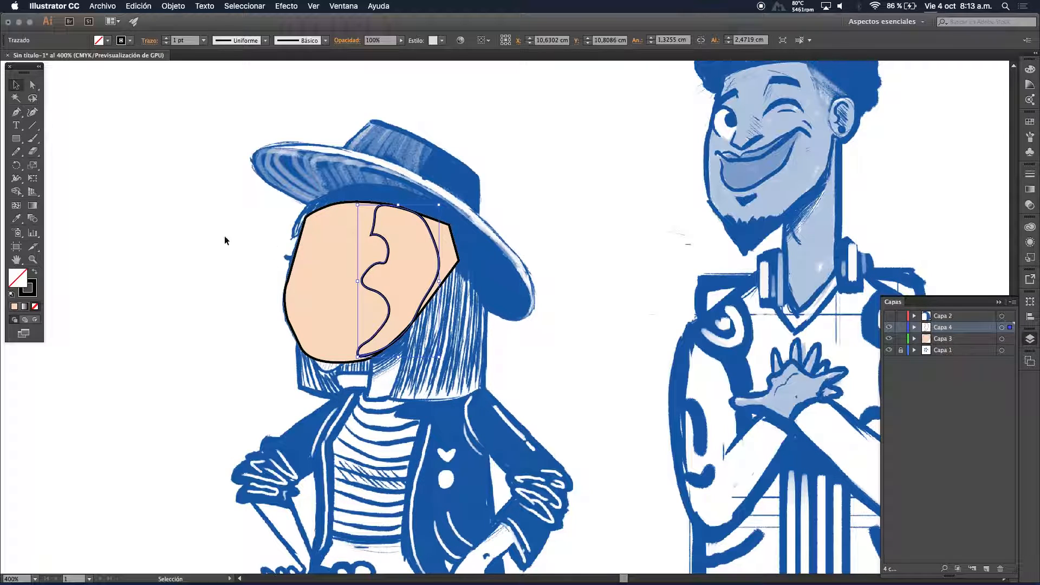
# Give the shadow shape the face's skin tone with the Eyedropper and remove its stroke
pyautogui.click(16, 218)
pyautogui.click(325, 263)
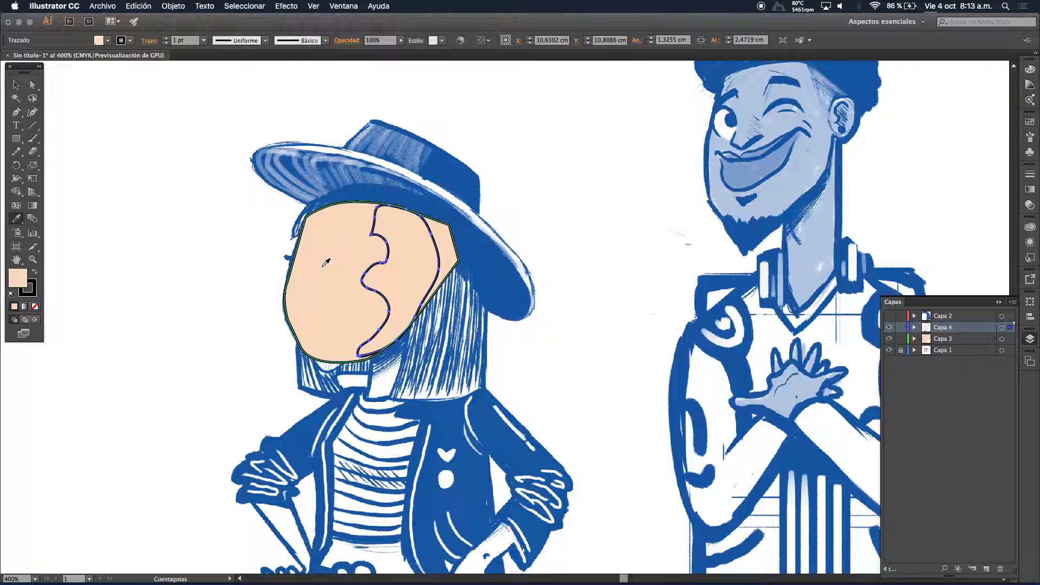
pyautogui.click(16, 84)
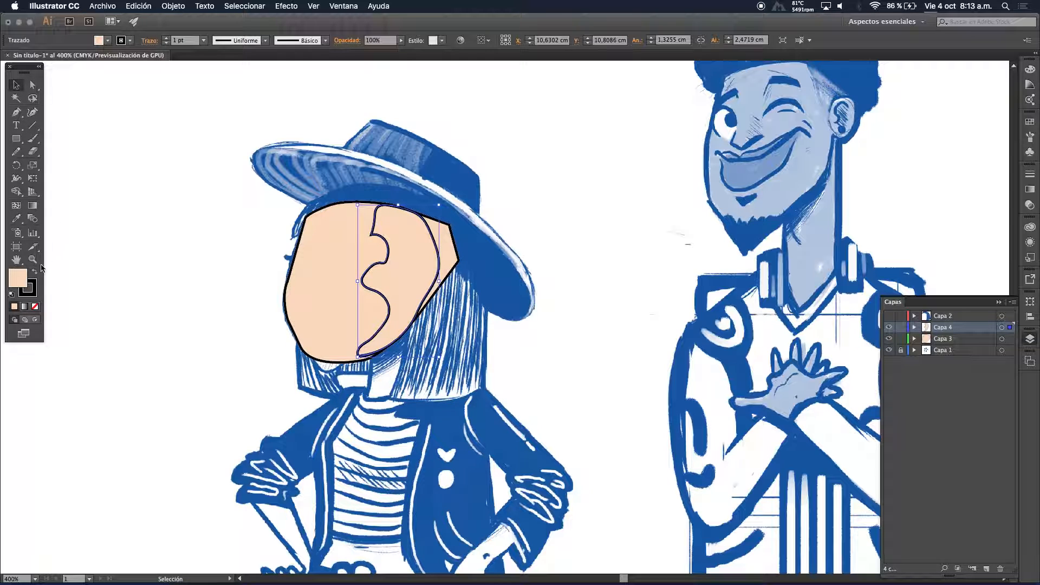
pyautogui.click(36, 293)
pyautogui.click(34, 306)
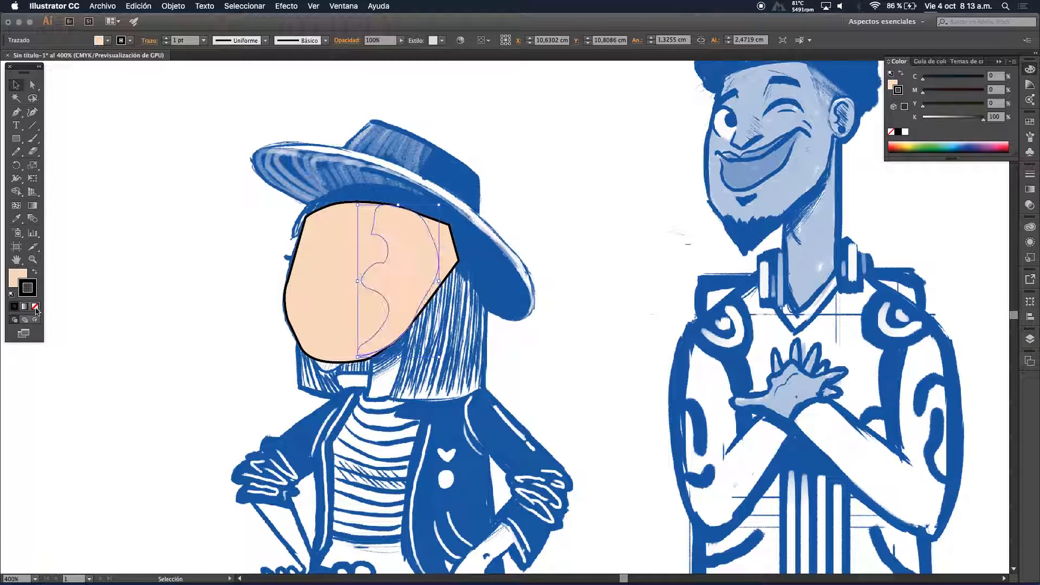
pyautogui.click(219, 269)
pyautogui.click(372, 275)
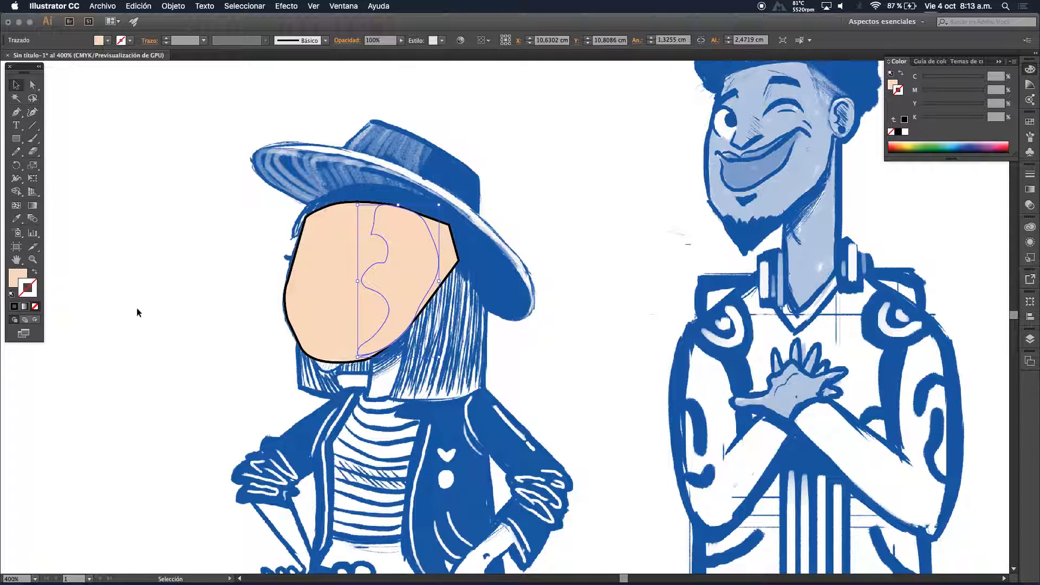
# Darken the shadow shape's fill to E5C5AA and show the hair layer Capa 2 again
pyautogui.click(15, 275)
pyautogui.doubleClick(15, 275)
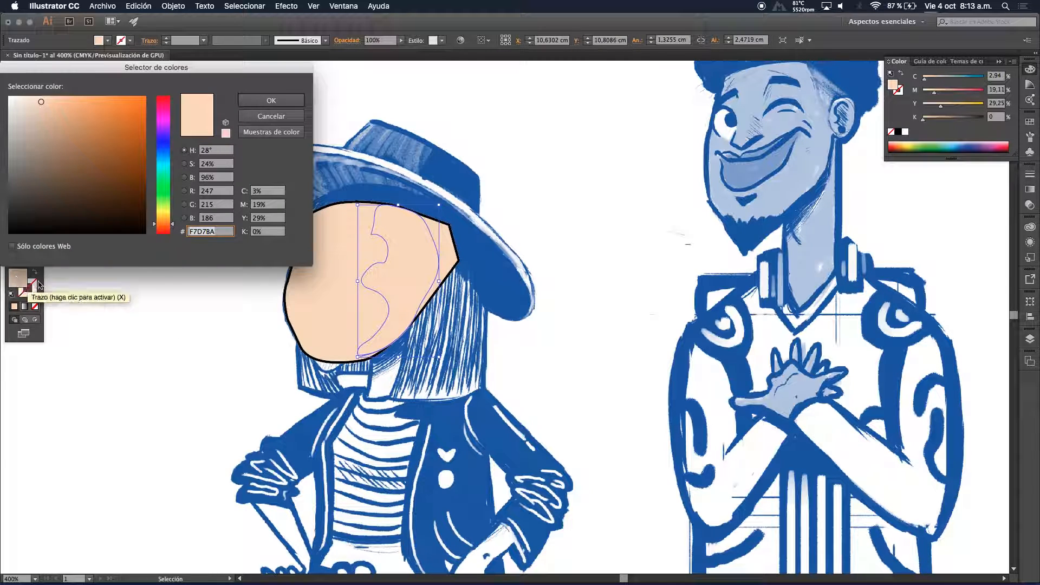
pyautogui.click(47, 111)
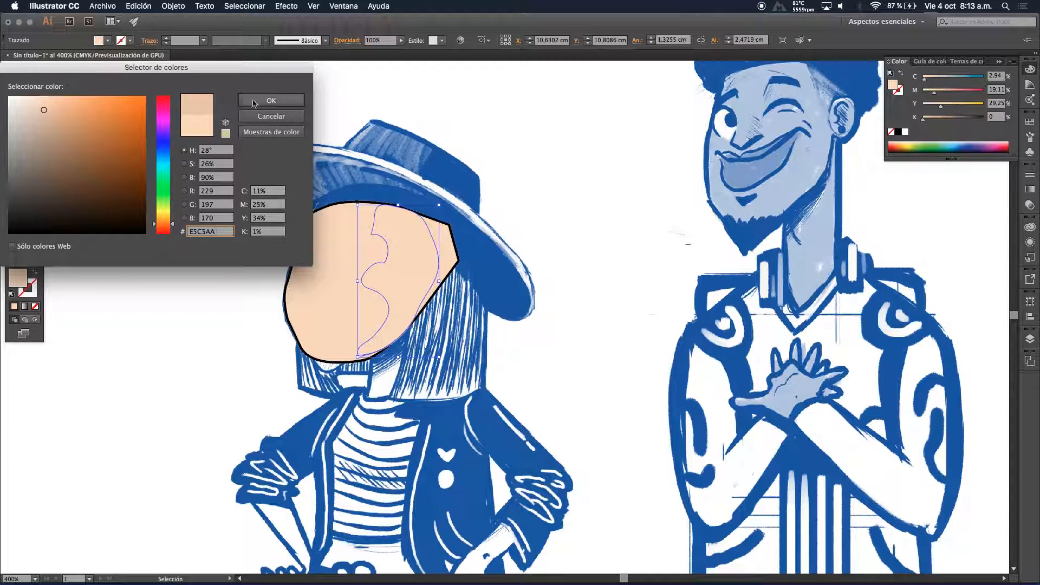
pyautogui.click(254, 99)
pyautogui.click(115, 266)
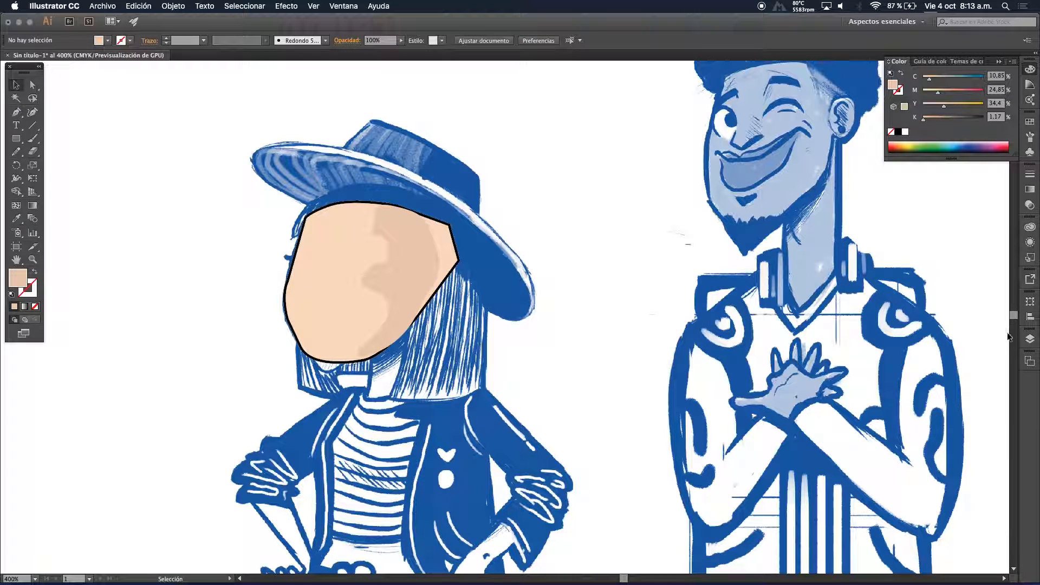
pyautogui.click(1030, 338)
pyautogui.click(889, 316)
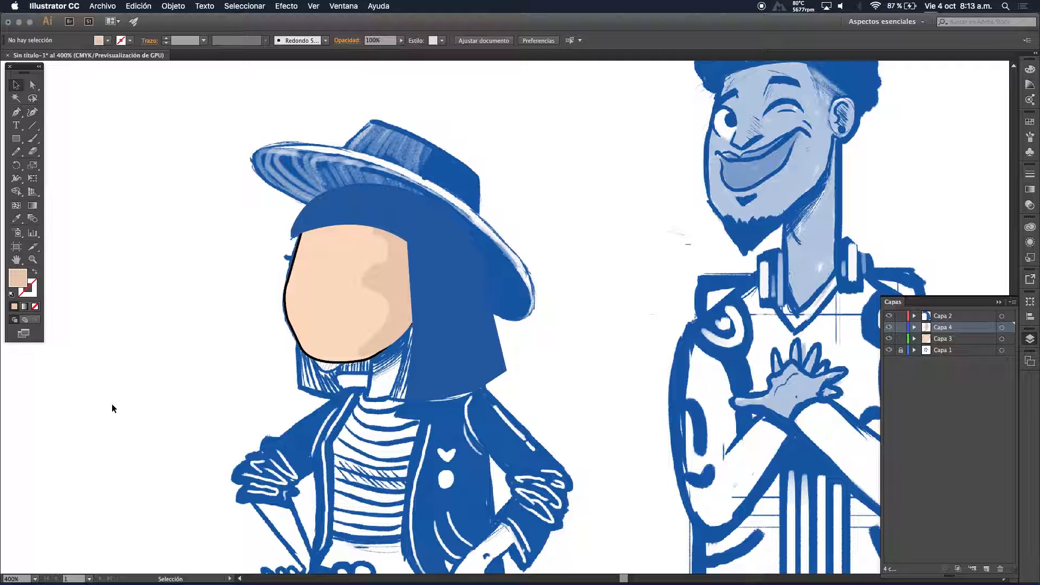
# Try moving the face and its shadow together away from the head, undo the move, and deselect them
pyautogui.click(388, 305)
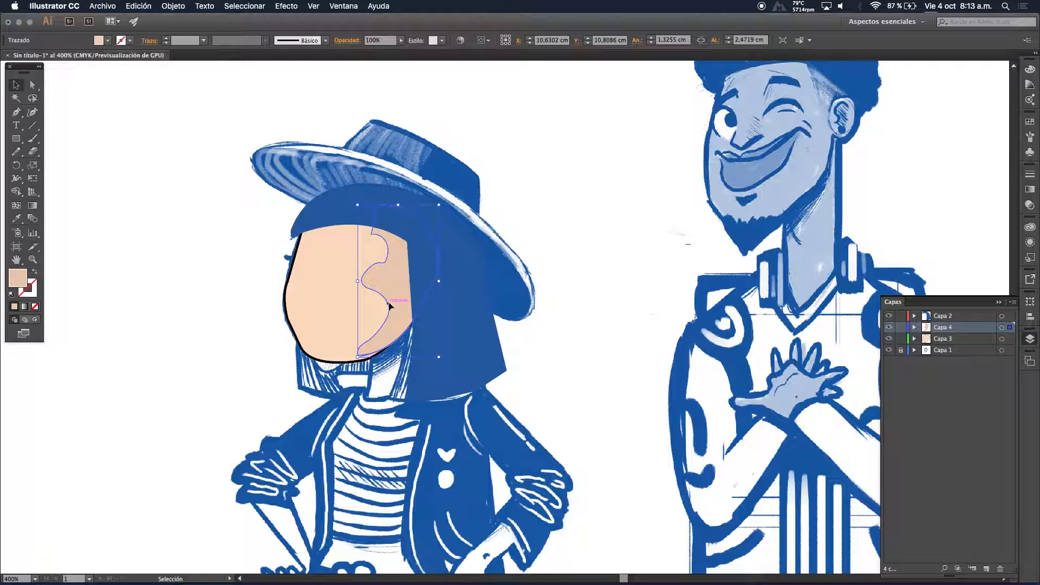
pyautogui.keyDown('shift'); pyautogui.click(323, 319); pyautogui.keyUp('shift')
pyautogui.moveTo(326, 301); pyautogui.dragTo(158, 273)
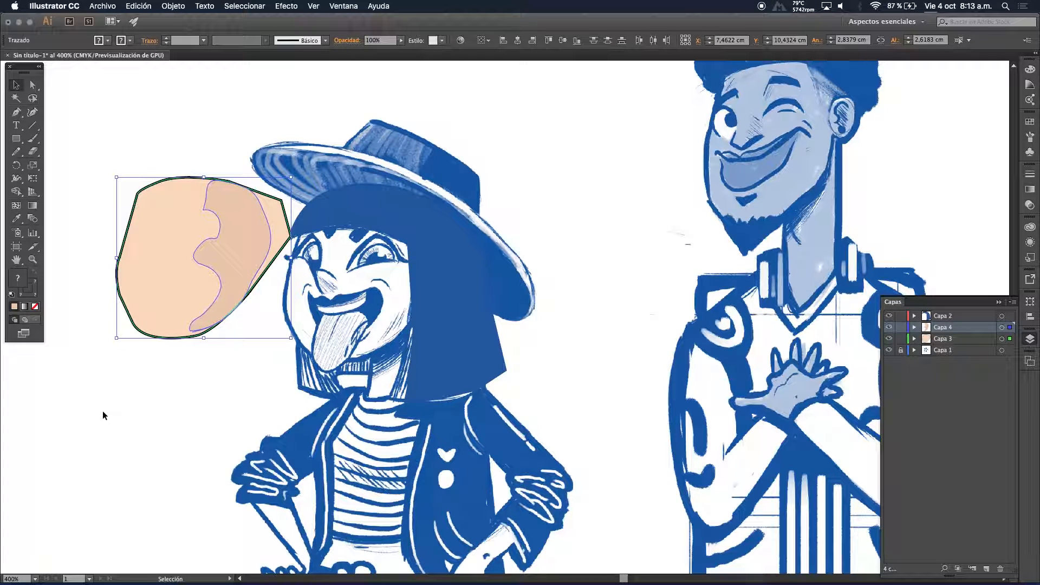
pyautogui.press('super+z')
pyautogui.press('super+z')
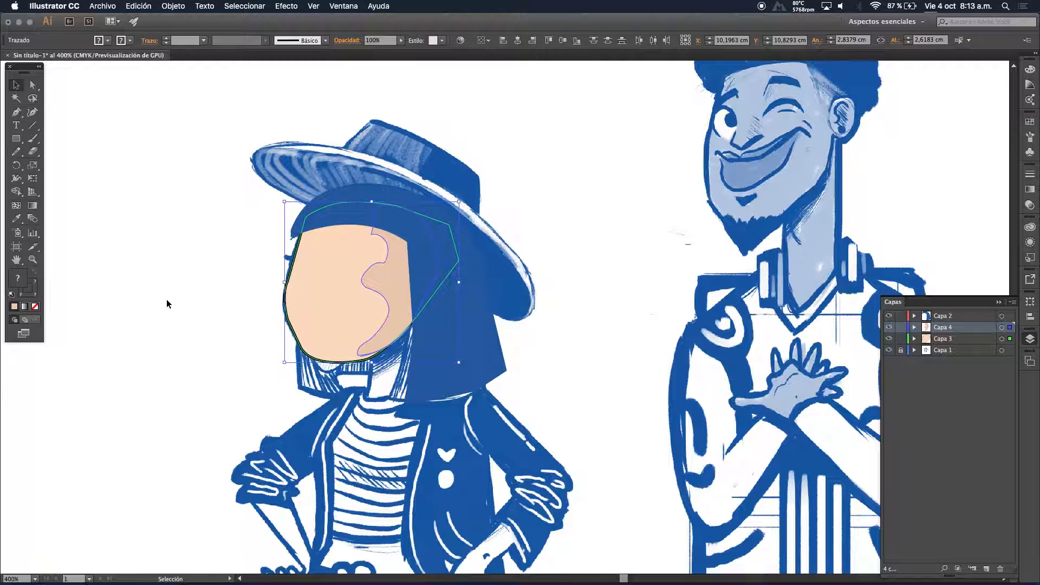
pyautogui.click(201, 302)
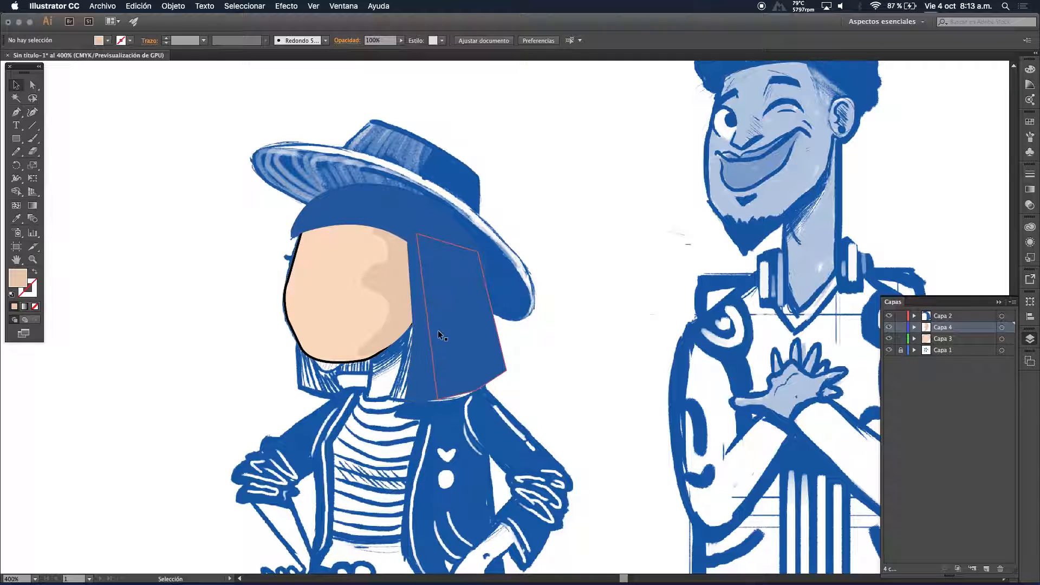
# Try filling the hair strand beside the face with the lighter blue 7995BF, undo it, and deselect the strand
pyautogui.click(423, 326)
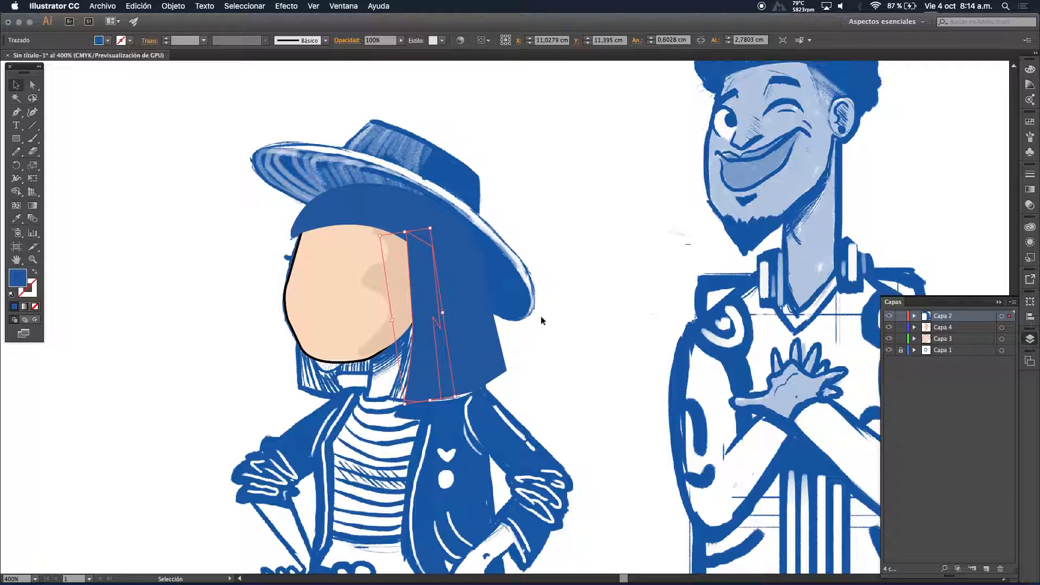
pyautogui.click(33, 138)
pyautogui.doubleClick(19, 283)
pyautogui.click(61, 130)
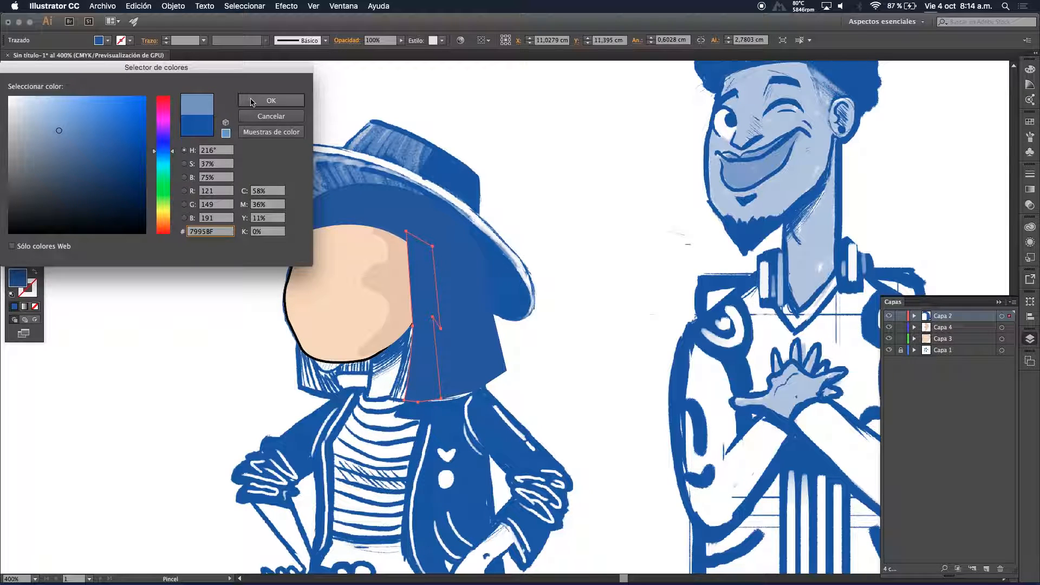
pyautogui.click(271, 100)
pyautogui.press('super+z')
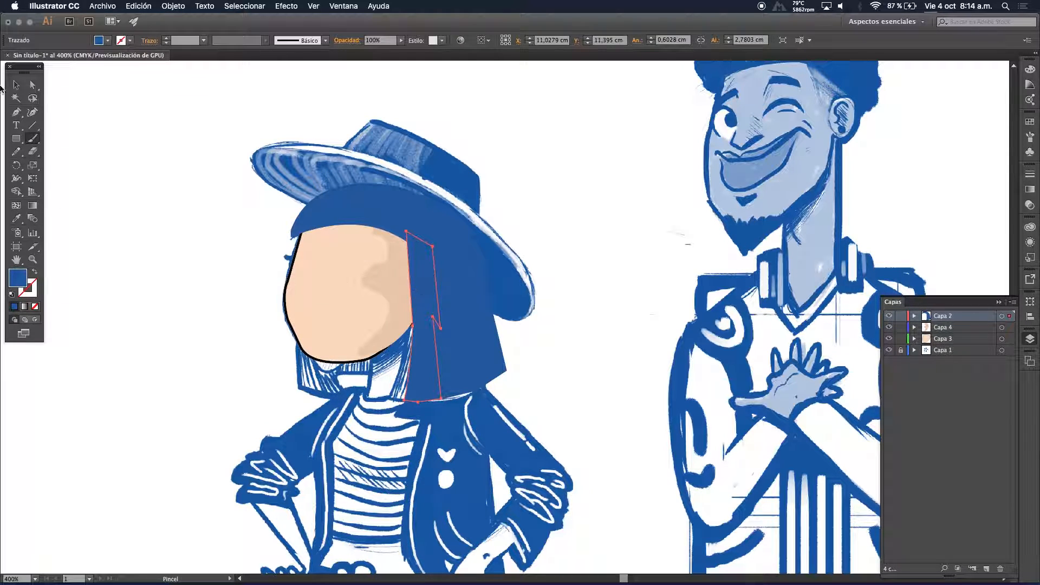
pyautogui.click(16, 85)
pyautogui.click(110, 132)
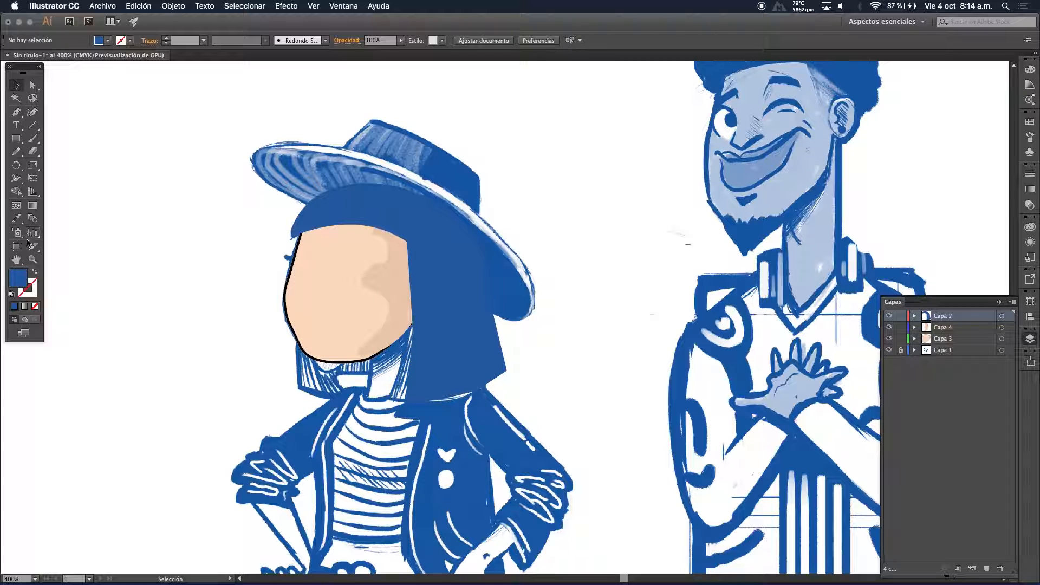
# Draw a jagged freehand highlight down the hair strand beside the face with the Paintbrush, and select it using outline view
pyautogui.click(32, 138)
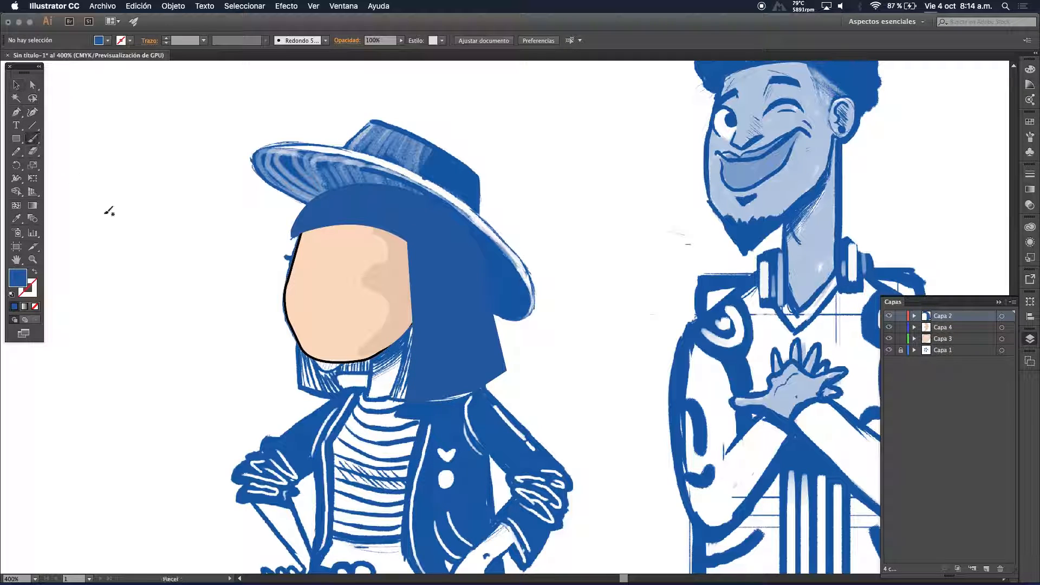
pyautogui.moveTo(420, 252)
pyautogui.mouseDown()
pyautogui.moveTo(416, 324)
pyautogui.moveTo(424, 309)
pyautogui.moveTo(424, 356)
pyautogui.moveTo(435, 350)
pyautogui.moveTo(431, 394)
pyautogui.mouseUp()
pyautogui.hotkey('shift', 'x')
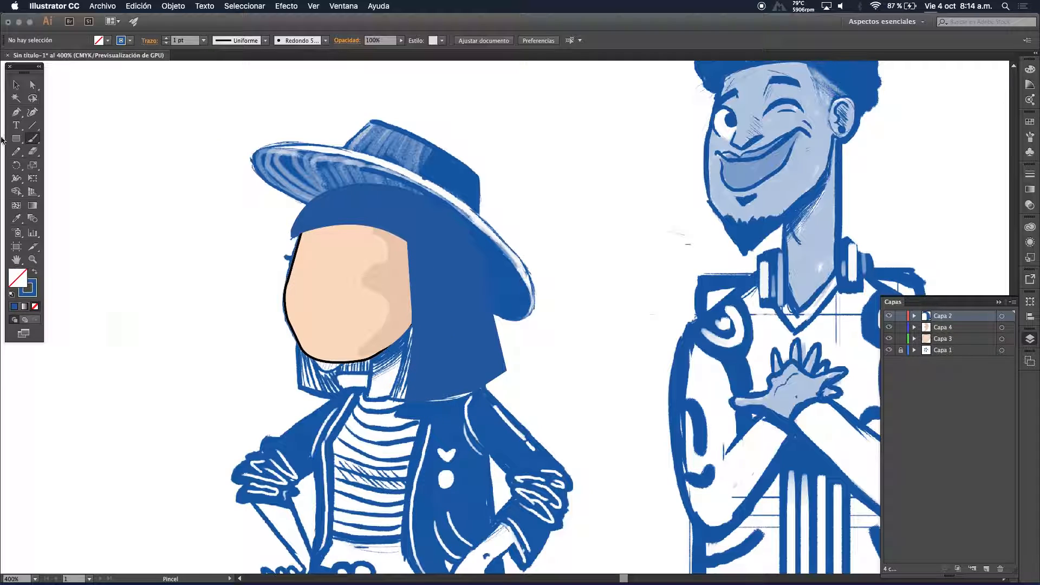
pyautogui.click(16, 85)
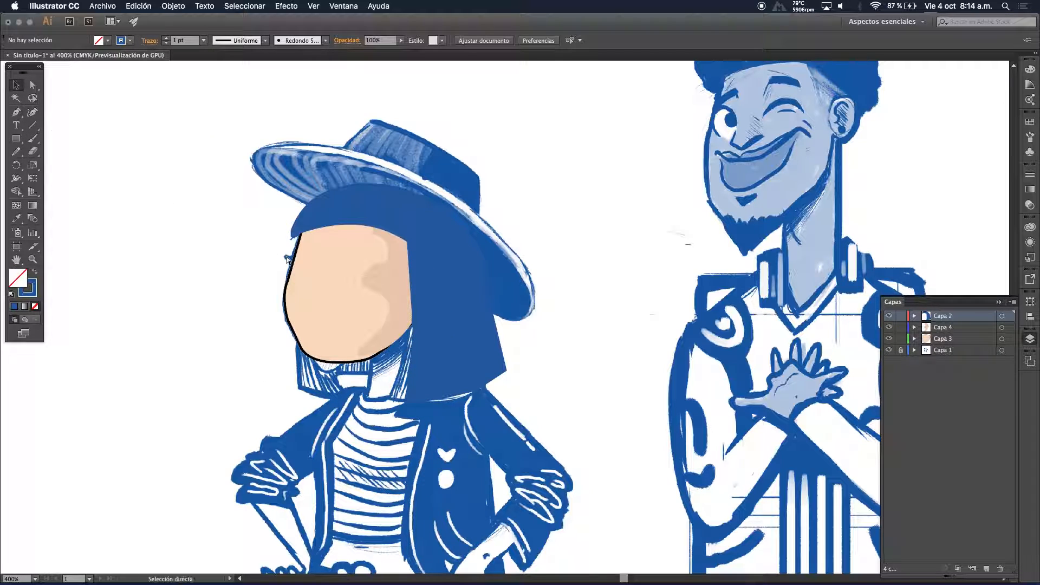
pyautogui.hotkey('ctrl', 'y')
pyautogui.click(427, 355)
pyautogui.hotkey('ctrl', 'y')
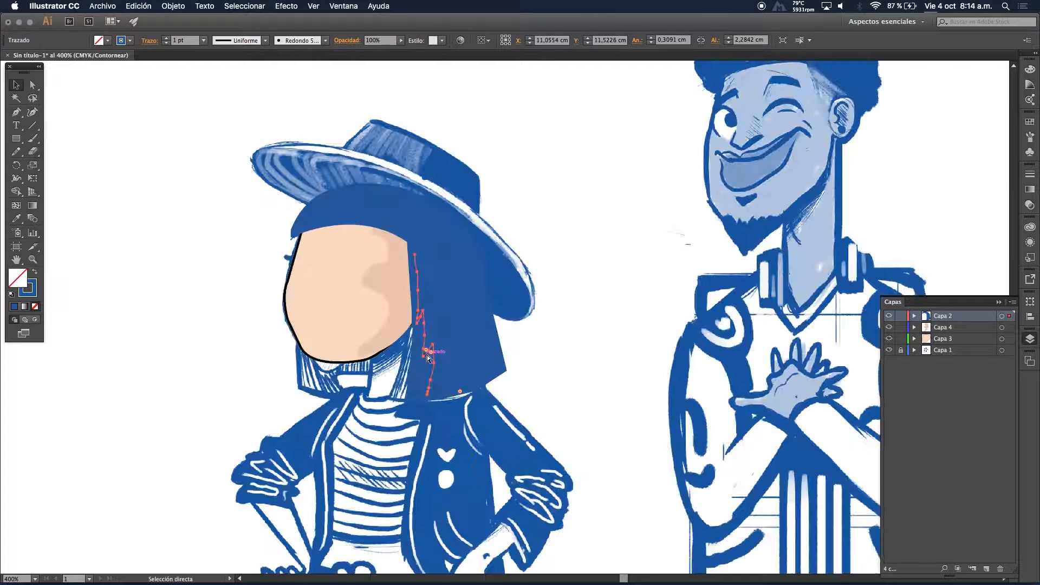
# Swap the highlight's stroke for a fill, lighten the fill to a light blue, and deselect it
pyautogui.click(33, 274)
pyautogui.doubleClick(17, 277)
pyautogui.click(63, 117)
pyautogui.click(252, 102)
pyautogui.click(143, 285)
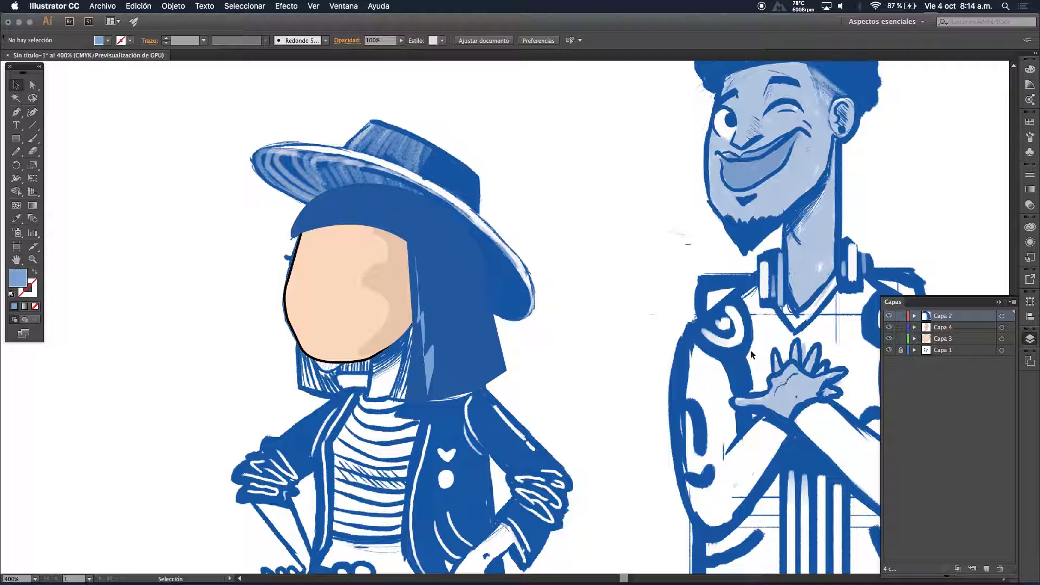
# Try rotating the hair strand and its highlight together, undo the changes, and deselect them
pyautogui.click(433, 370)
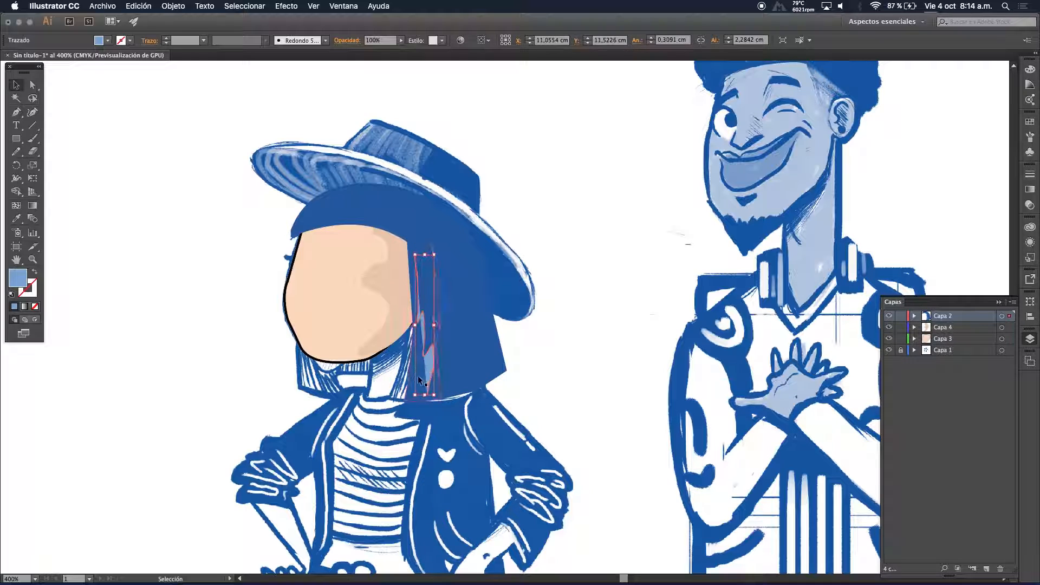
pyautogui.keyDown('shift'); pyautogui.click(412, 379); pyautogui.keyUp('shift')
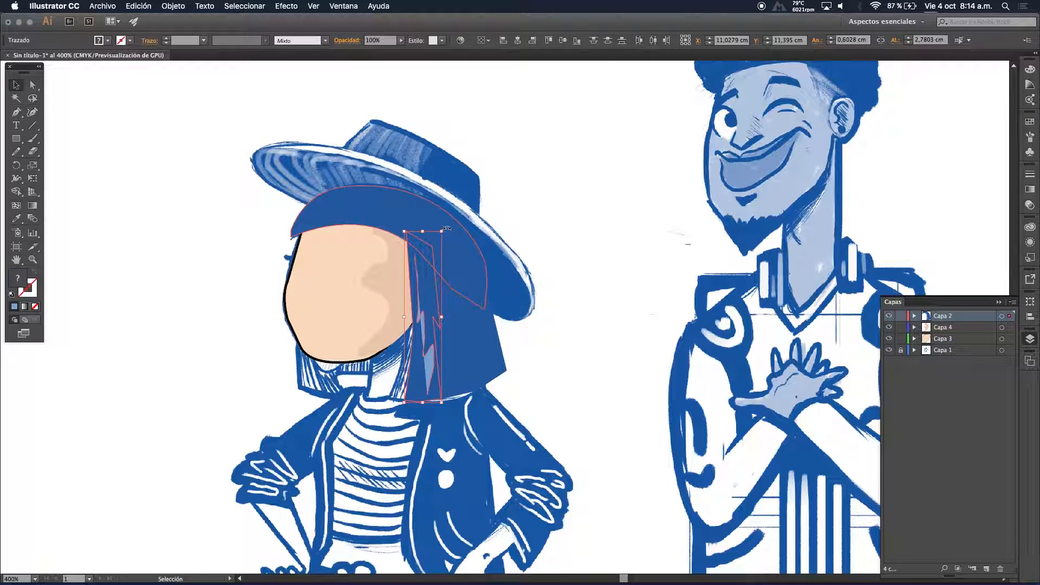
pyautogui.moveTo(447, 226); pyautogui.dragTo(418, 279)
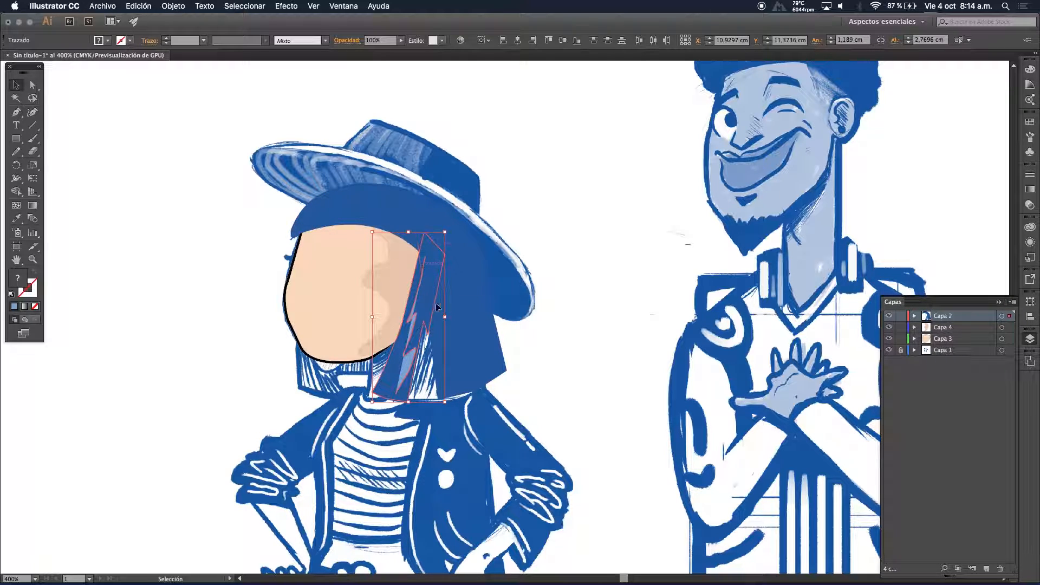
pyautogui.press('super+z')
pyautogui.press('super+z')
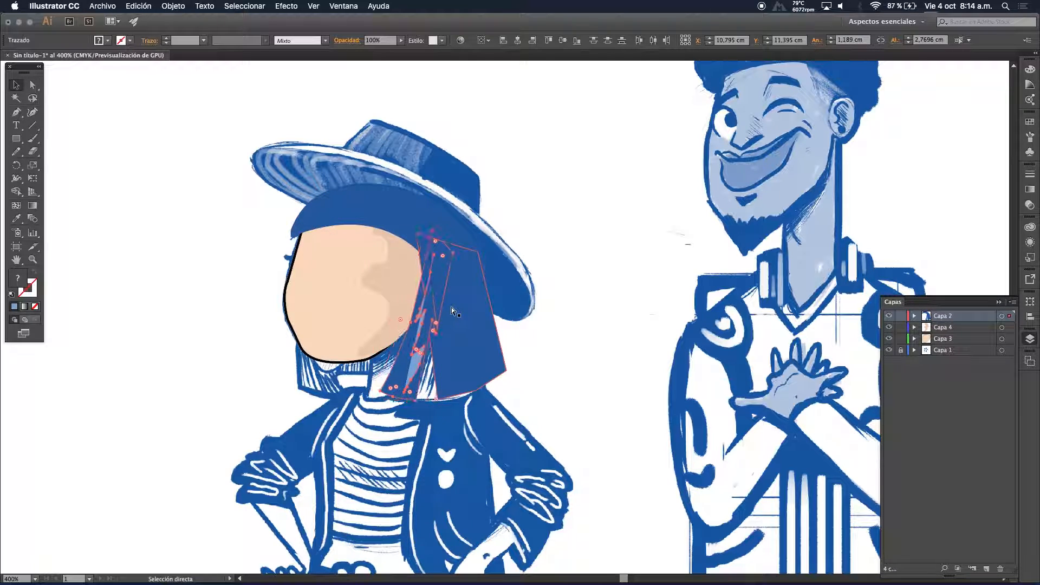
pyautogui.click(168, 302)
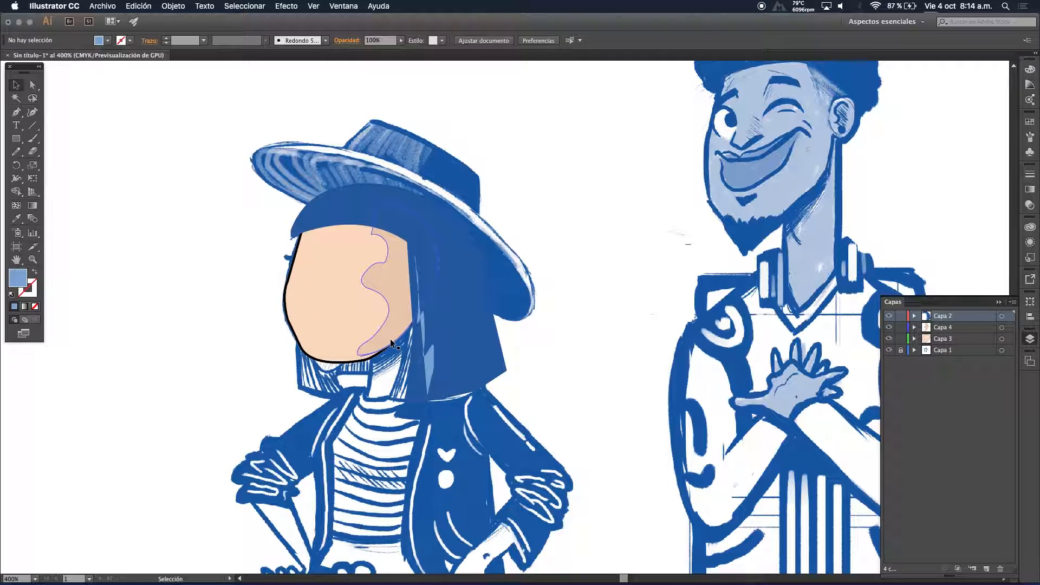
# Group the face shape with its shadow on layer Capa 4, and deselect the group
pyautogui.click(942, 327)
pyautogui.click(399, 303)
pyautogui.keyDown('shift'); pyautogui.click(333, 291); pyautogui.keyUp('shift')
pyautogui.press('super+g')
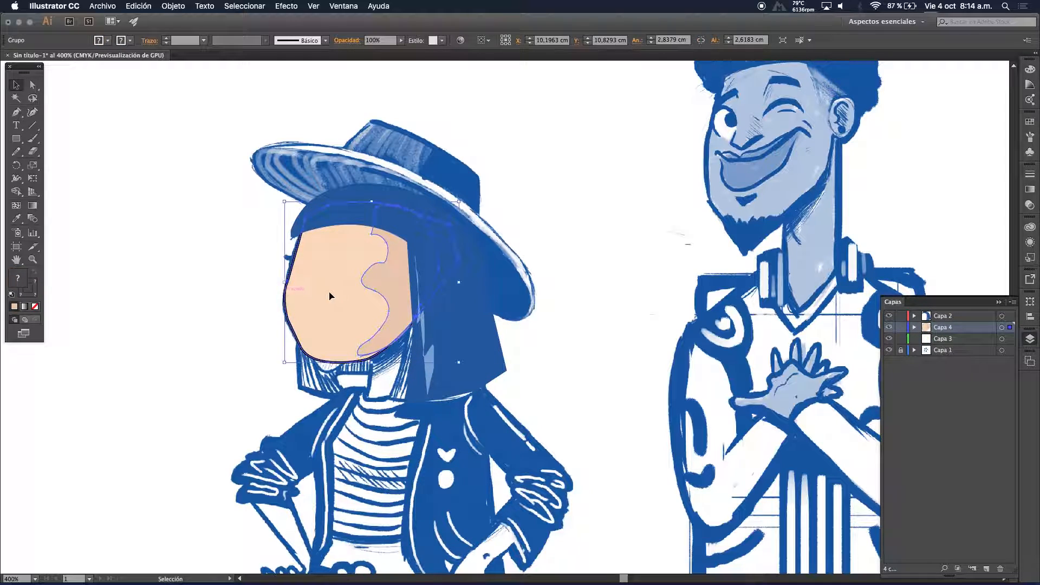
pyautogui.click(224, 279)
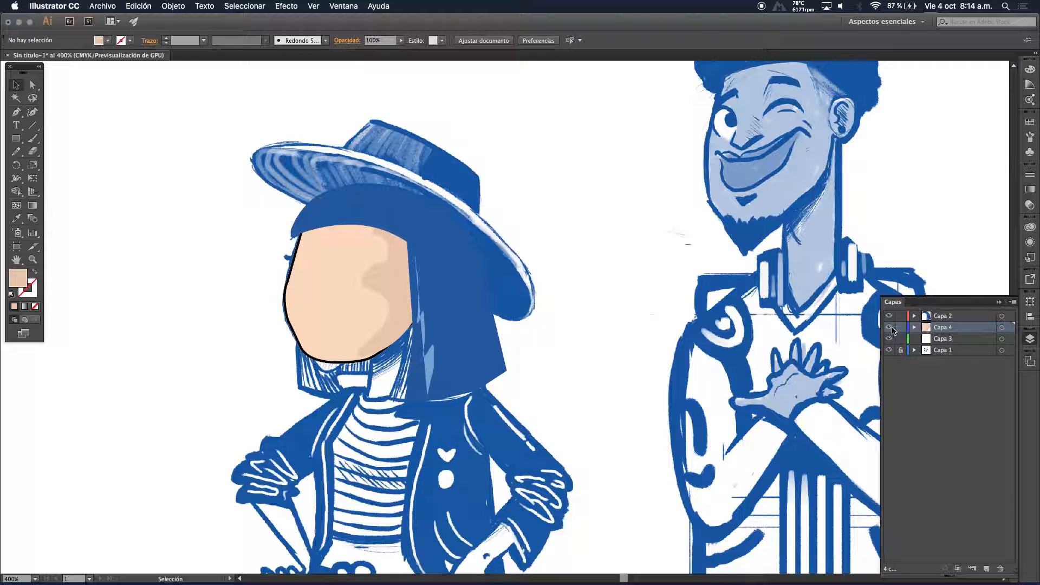
# Hide layers Capa 2 and Capa 4 and trace the upper lip about 1.3 cm wide with the Pencil tool on layer Capa 3
pyautogui.moveTo(888, 316); pyautogui.dragTo(889, 327)
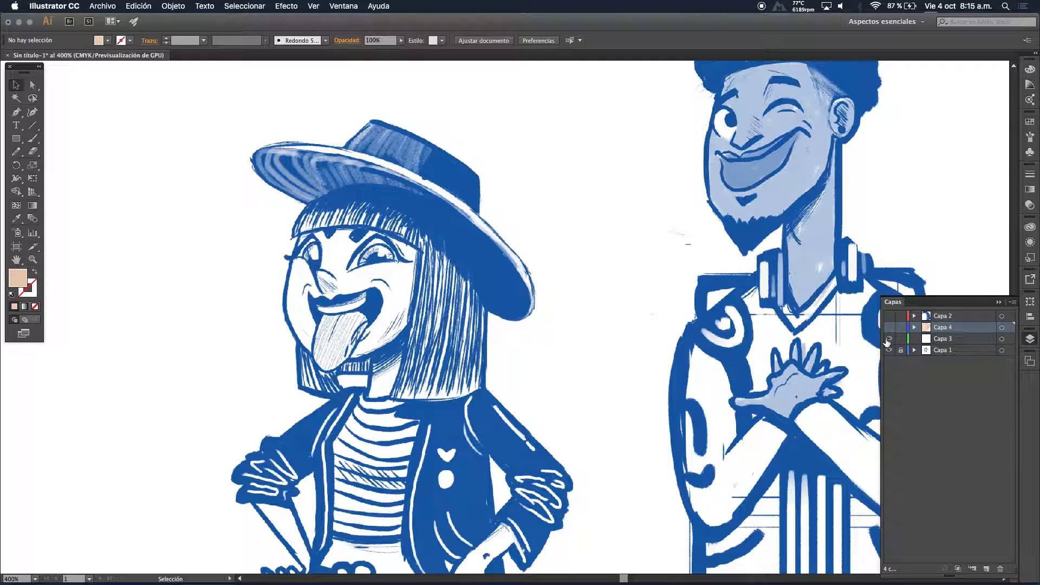
pyautogui.click(889, 340)
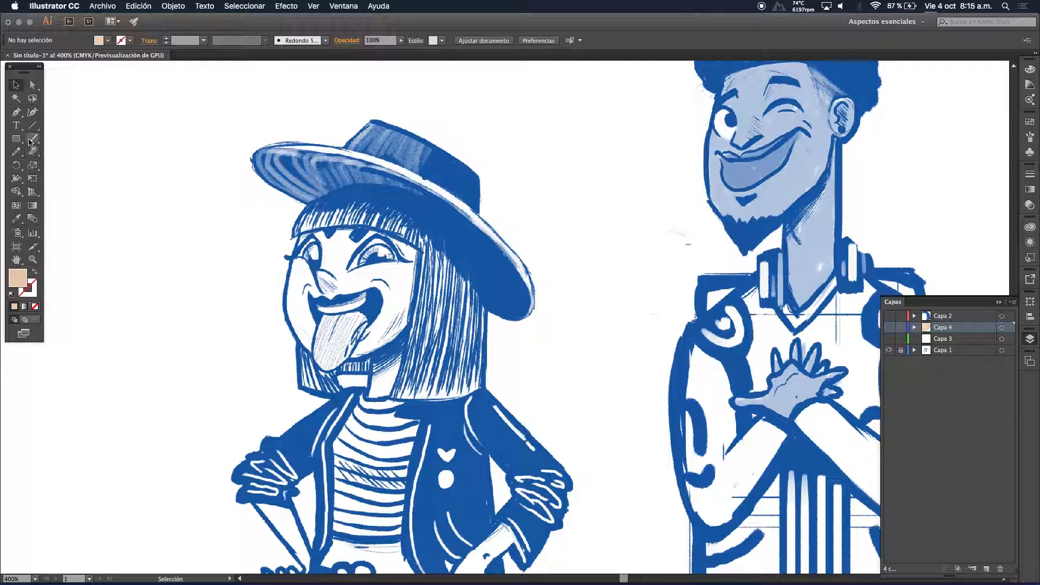
pyautogui.click(16, 152)
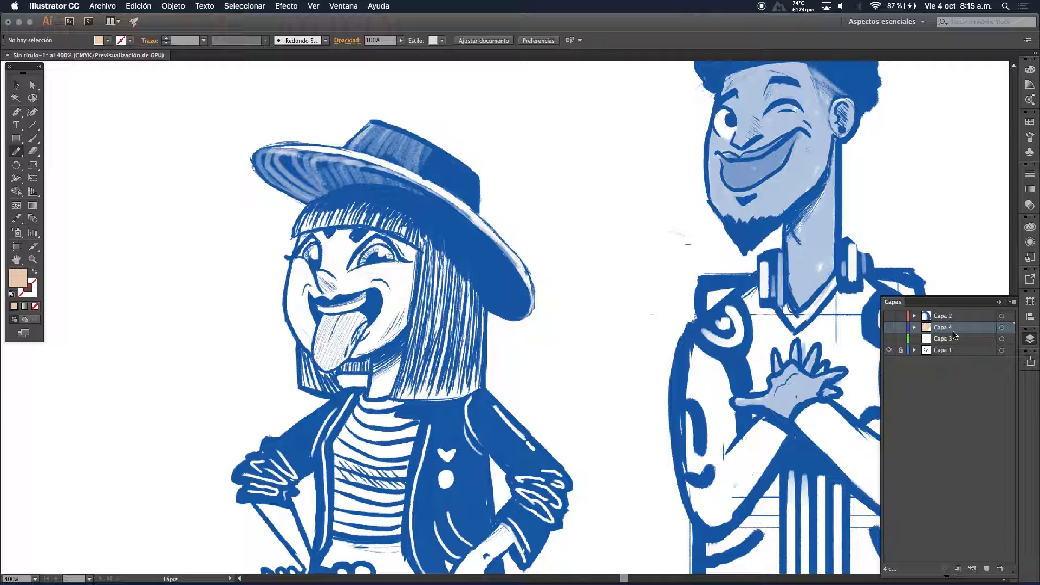
pyautogui.click(947, 340)
pyautogui.click(888, 338)
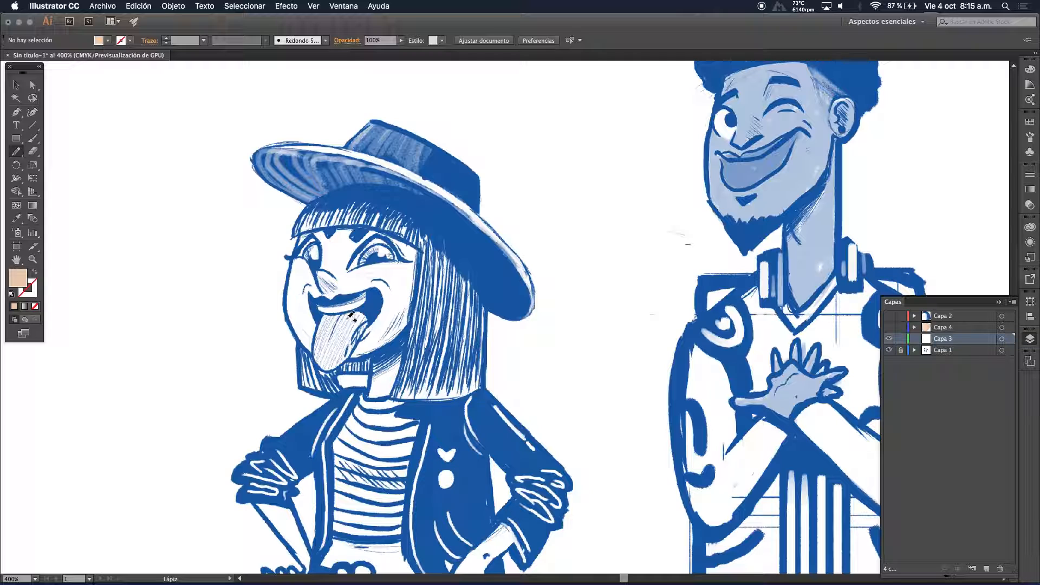
pyautogui.moveTo(313, 304)
pyautogui.mouseDown()
pyautogui.moveTo(388, 301)
pyautogui.moveTo(366, 321)
pyautogui.moveTo(318, 318)
pyautogui.moveTo(309, 304)
pyautogui.mouseUp()
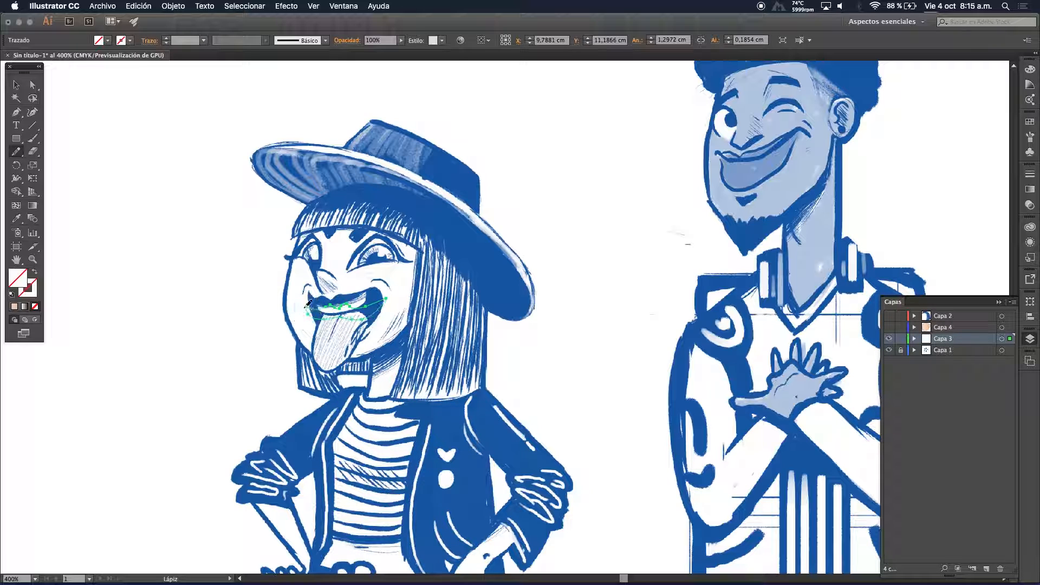
# Fill the traced upper lip with a red swatch
pyautogui.click(16, 85)
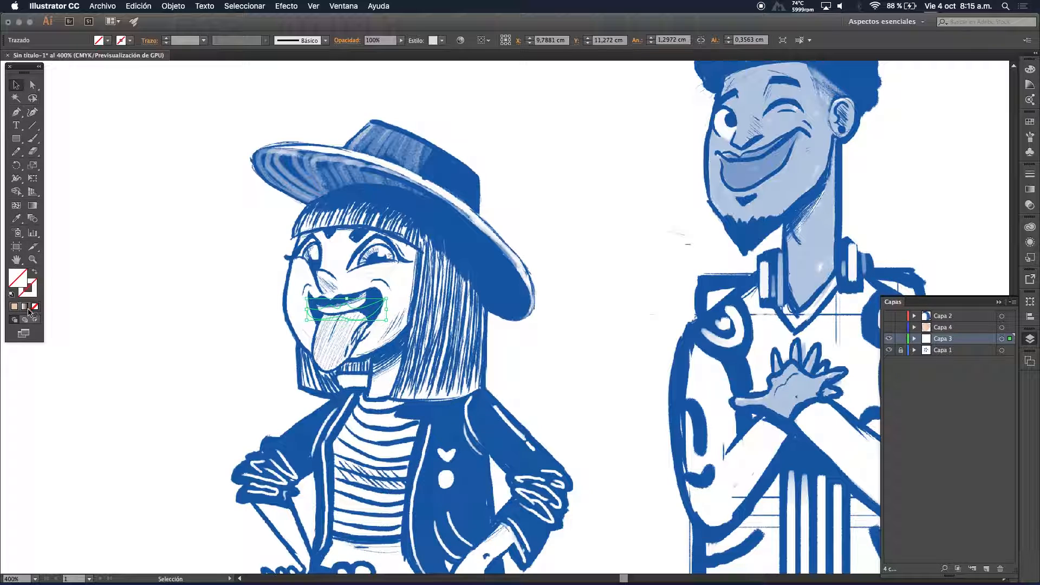
pyautogui.click(1029, 122)
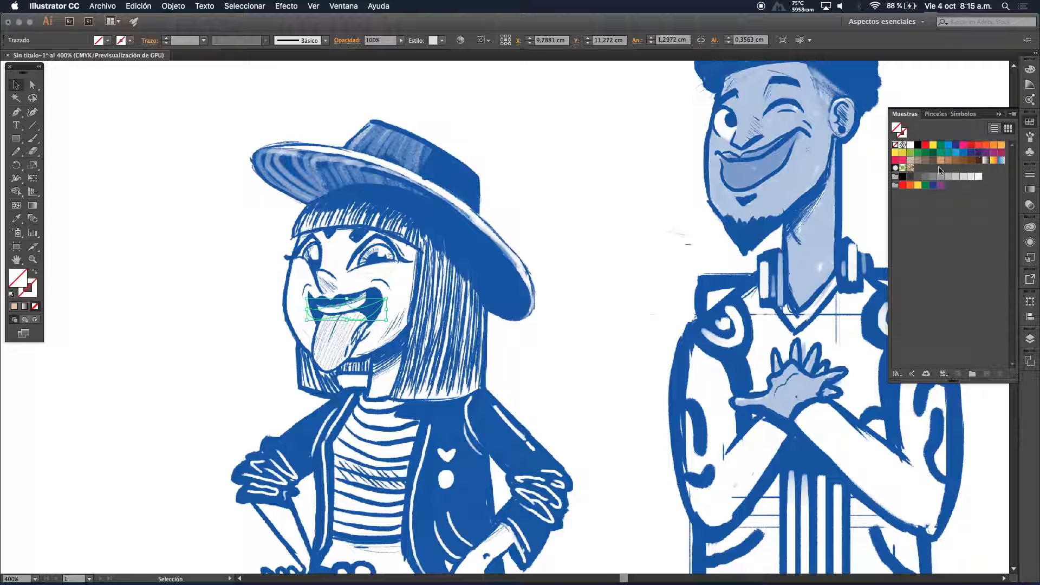
pyautogui.click(970, 146)
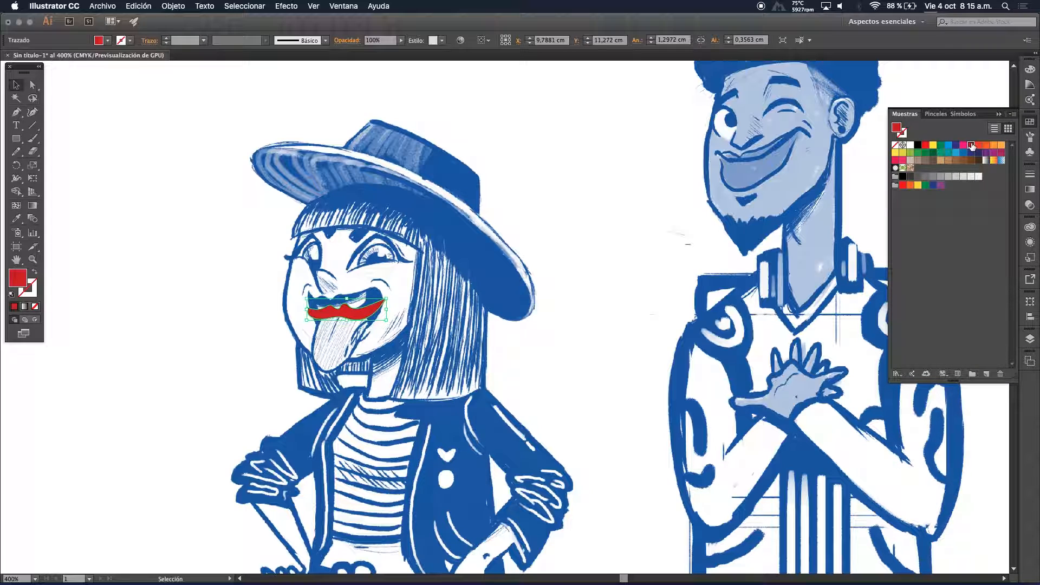
pyautogui.click(998, 114)
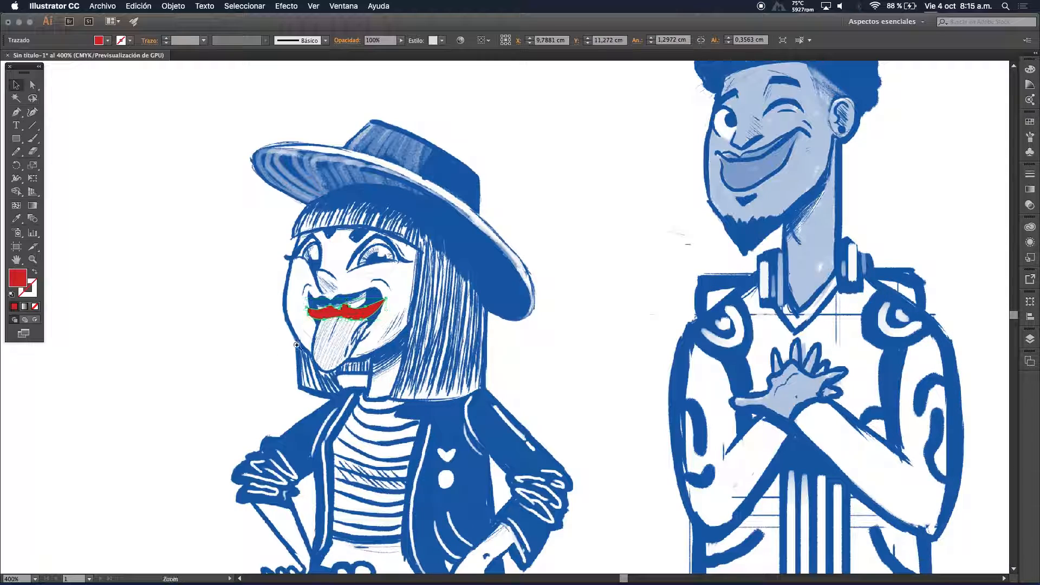
# Trace the lower lip about 0.84 cm wide with the Pencil tool below the upper lip, and fill it with the same red
pyautogui.keyDown('super'); pyautogui.click(364, 319); pyautogui.keyUp('super')
pyautogui.keyDown('super'); pyautogui.click(363, 316); pyautogui.keyUp('super')
pyautogui.keyDown('super'); pyautogui.click(362, 314); pyautogui.keyUp('super')
pyautogui.moveTo(573, 344); pyautogui.dragTo(264, 253)
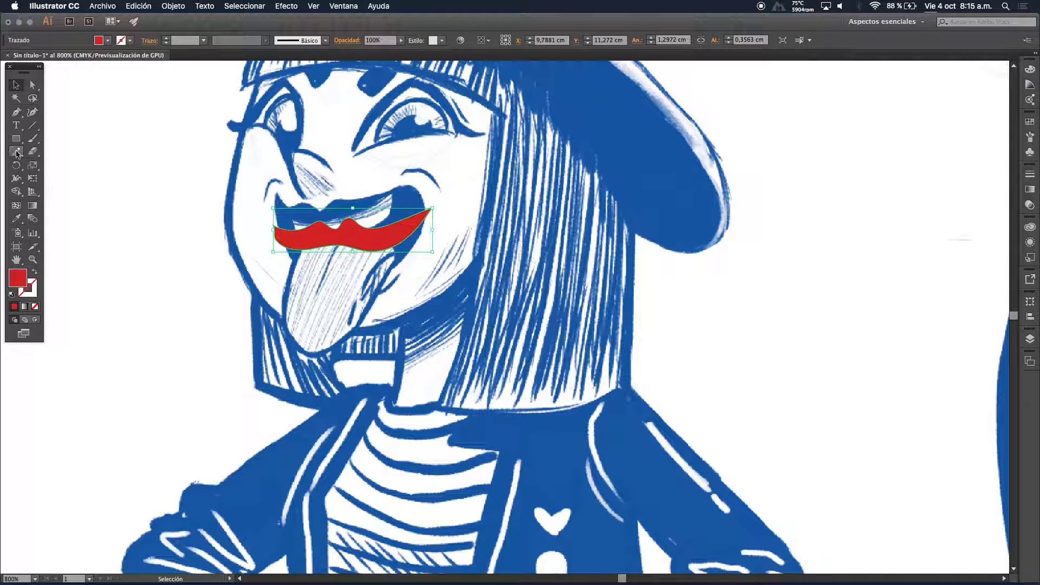
pyautogui.click(49, 136)
pyautogui.click(16, 151)
pyautogui.moveTo(291, 249)
pyautogui.mouseDown()
pyautogui.moveTo(313, 278)
pyautogui.moveTo(335, 284)
pyautogui.moveTo(399, 240)
pyautogui.moveTo(292, 249)
pyautogui.mouseUp()
pyautogui.click(16, 85)
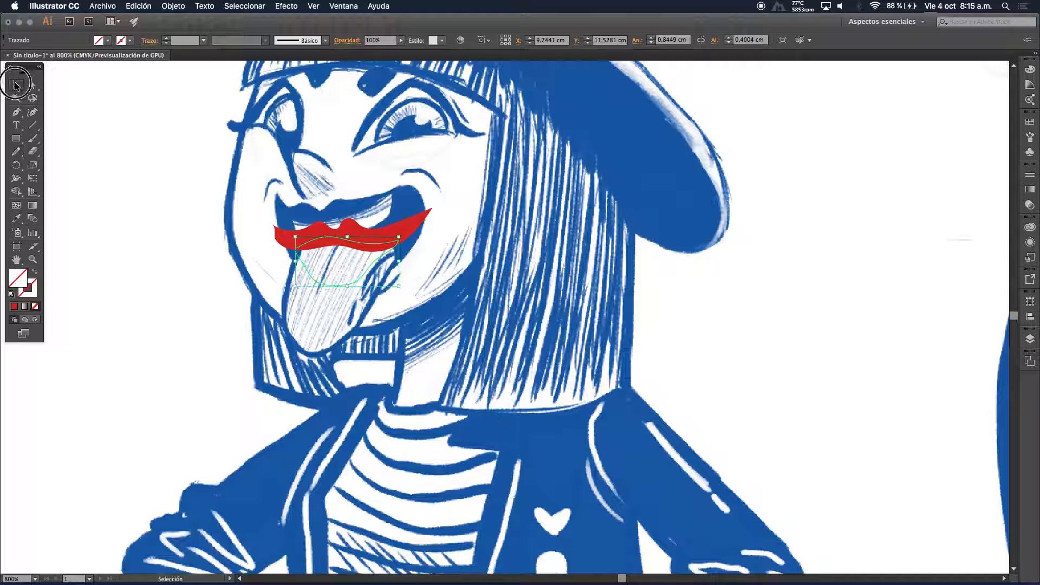
pyautogui.click(14, 306)
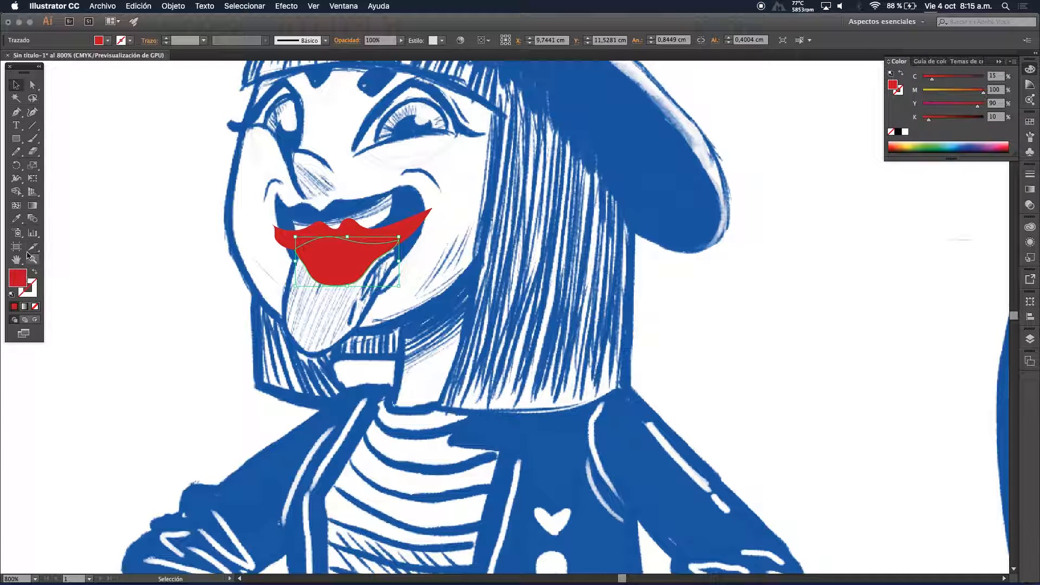
# Select both lip shapes together, bring them to the front, and deselect them
pyautogui.moveTo(289, 246); pyautogui.dragTo(288, 246)
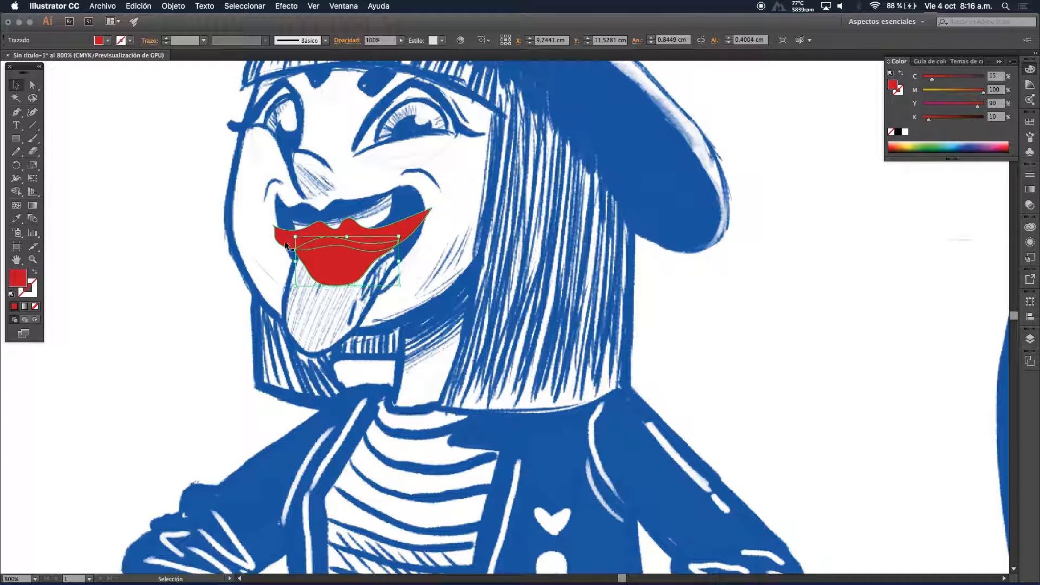
pyautogui.rightClick(285, 244)
pyautogui.moveTo(346, 395)
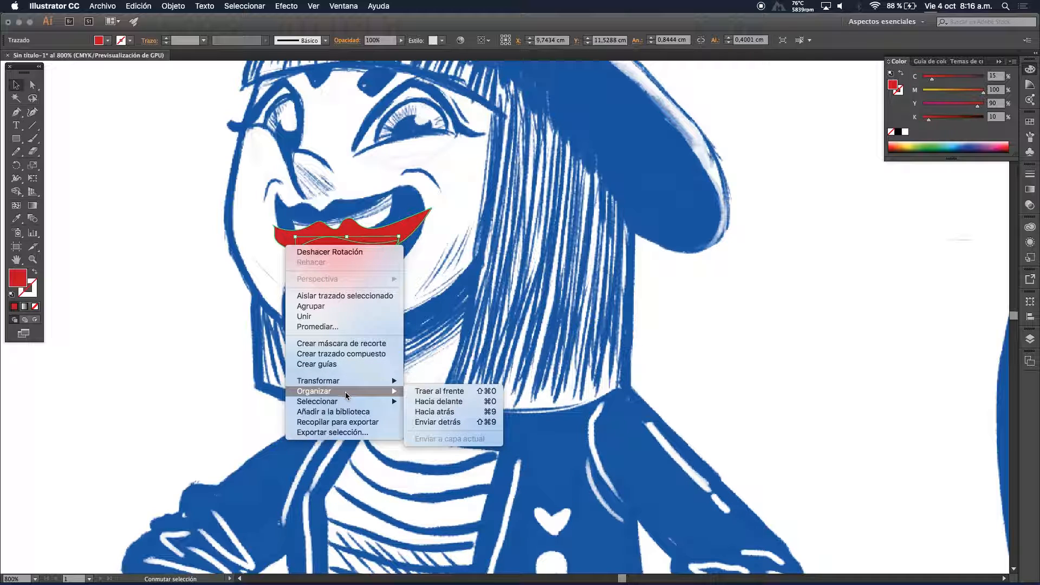
pyautogui.click(421, 393)
pyautogui.click(78, 192)
# Change the lower lip's fill to a darker, duller red and deselect it
pyautogui.click(317, 263)
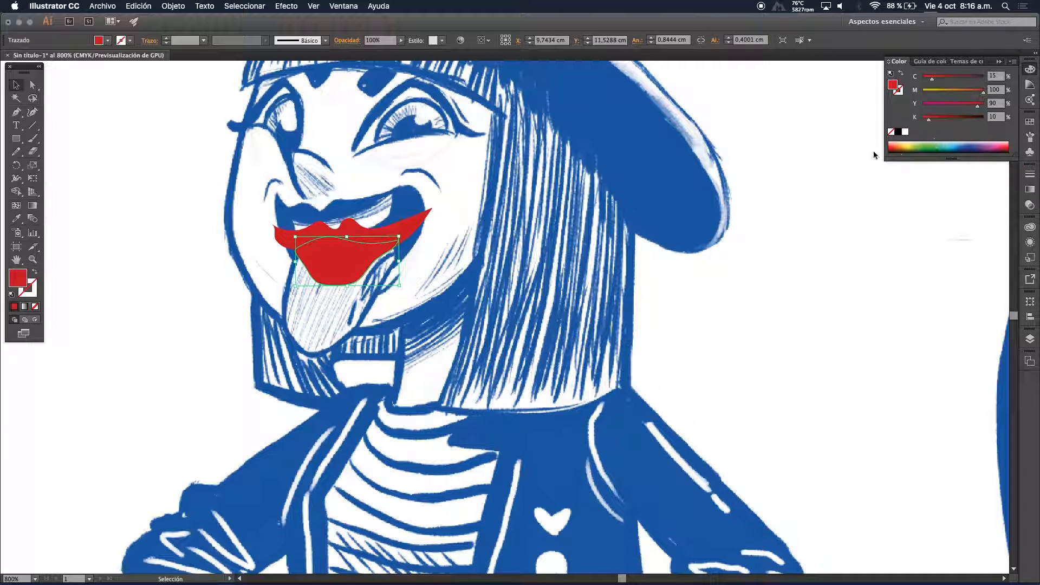
pyautogui.doubleClick(18, 278)
pyautogui.click(120, 143)
pyautogui.click(271, 100)
pyautogui.click(122, 239)
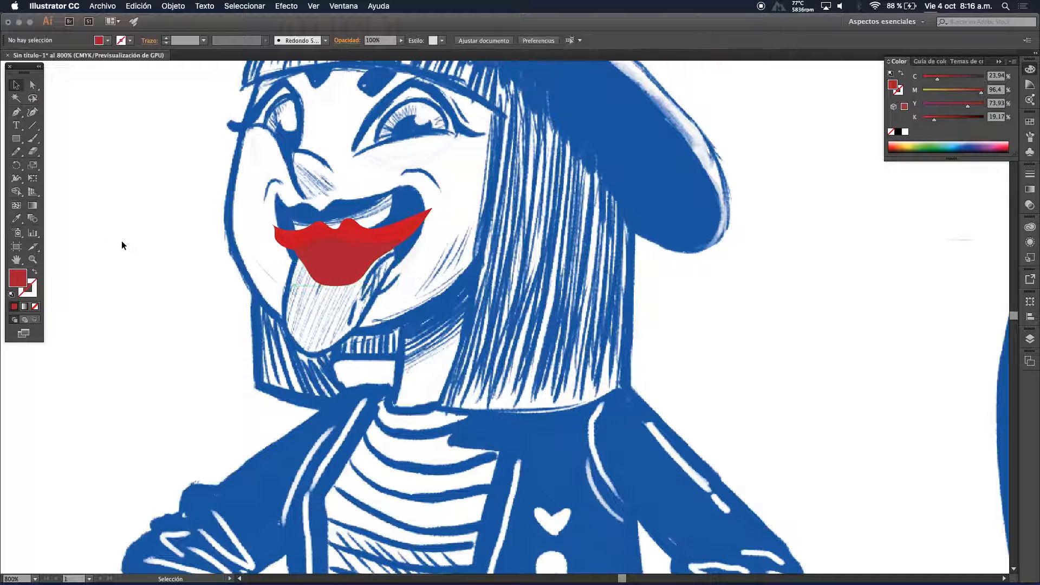
pyautogui.click(886, 188)
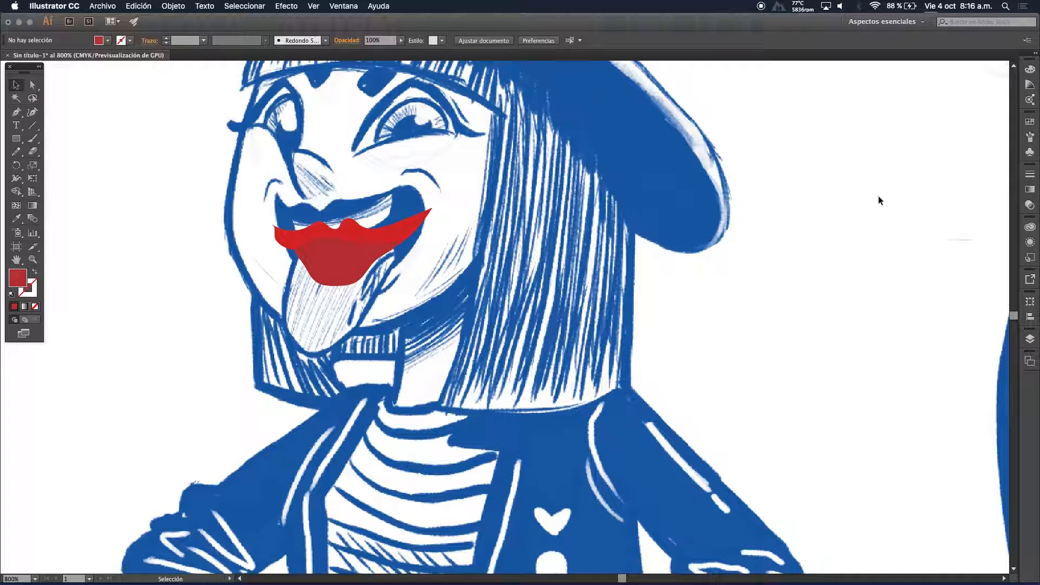
# Move layer Capa 3 with the lips between Capa 2 and Capa 4, and show Capa 4 to check the lips on the face
pyautogui.keyDown('alt'); pyautogui.keyDown('super'); pyautogui.click(541, 210); pyautogui.keyUp('super'); pyautogui.keyUp('alt')
pyautogui.keyDown('alt'); pyautogui.keyDown('super'); pyautogui.click(541, 210); pyautogui.keyUp('super'); pyautogui.keyUp('alt')
pyautogui.moveTo(522, 331); pyautogui.dragTo(469, 248)
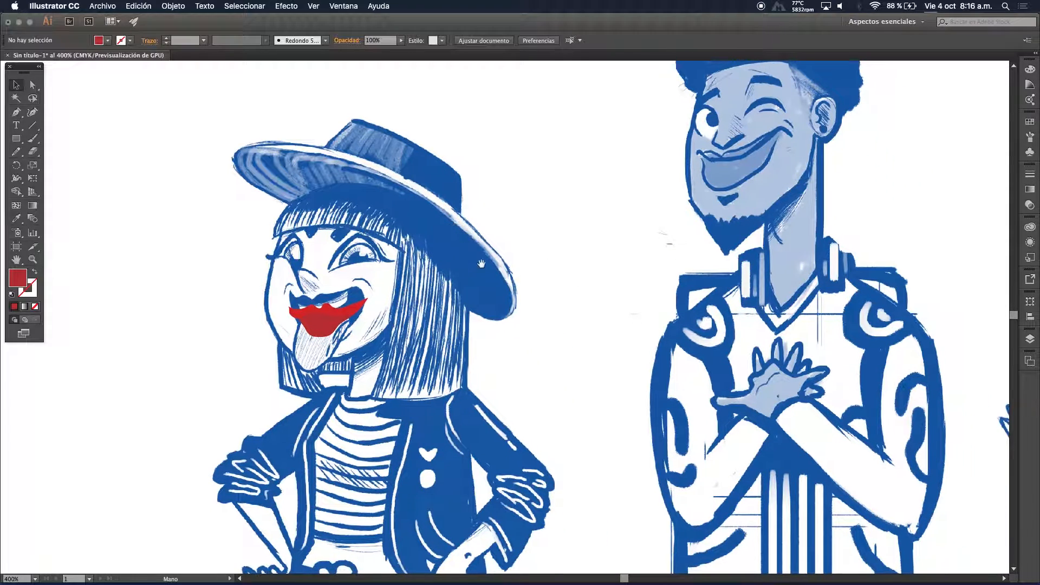
pyautogui.keyDown('alt'); pyautogui.keyDown('super'); pyautogui.click(480, 266); pyautogui.keyUp('super'); pyautogui.keyUp('alt')
pyautogui.moveTo(495, 308); pyautogui.dragTo(405, 238)
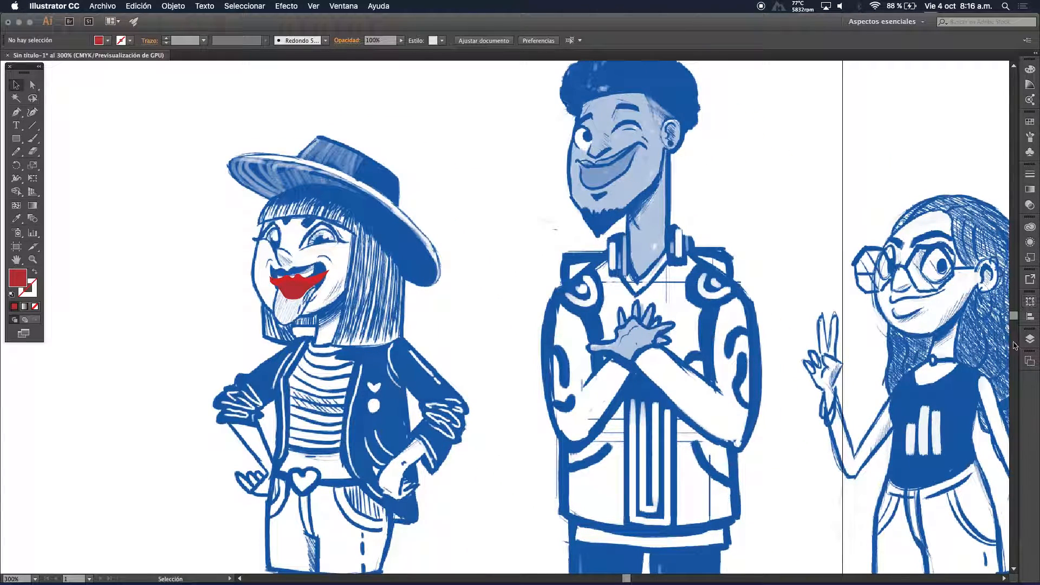
pyautogui.click(1029, 338)
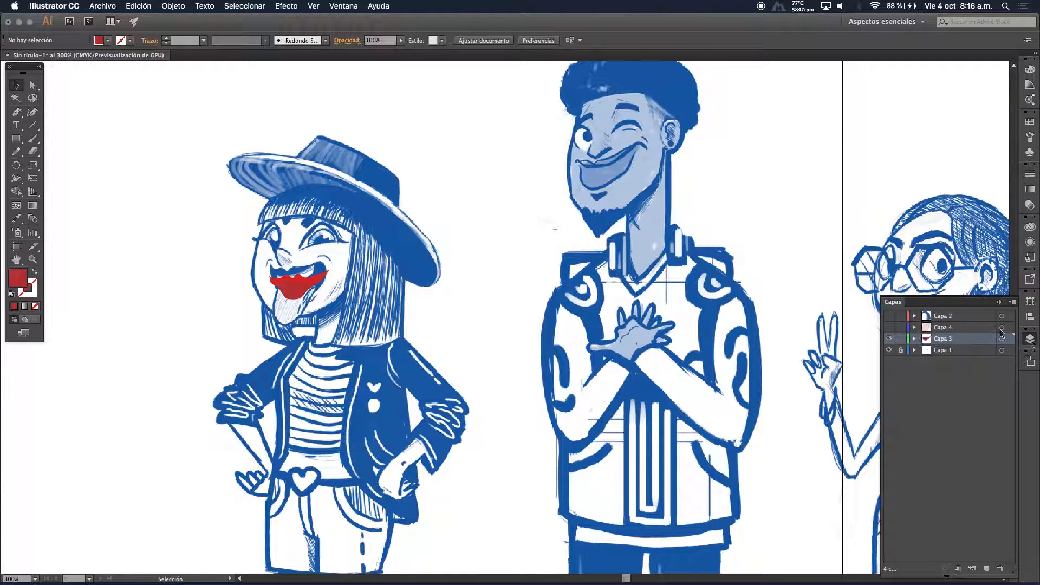
pyautogui.moveTo(945, 344); pyautogui.dragTo(957, 328)
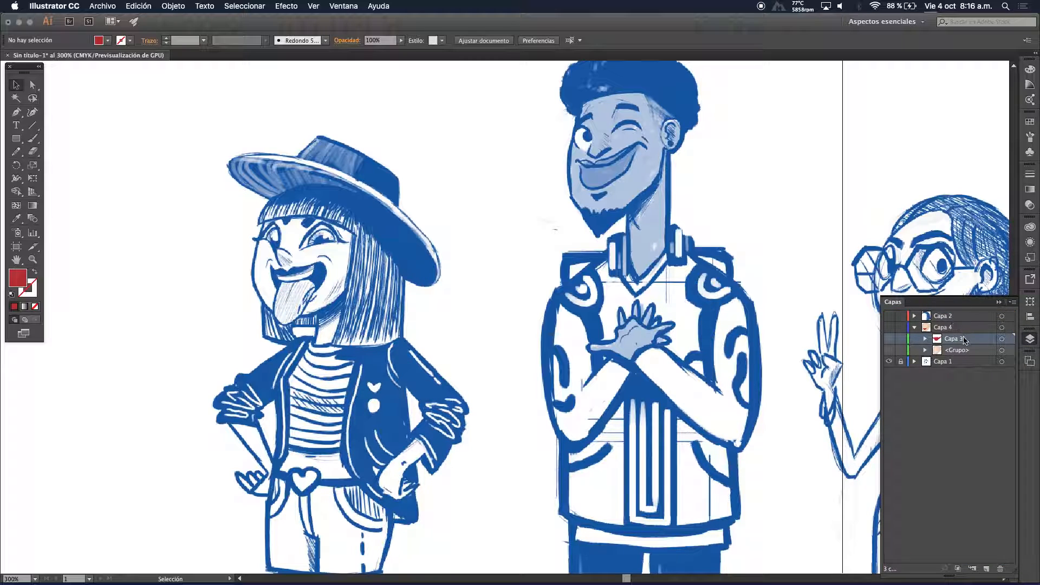
pyautogui.press('super+z')
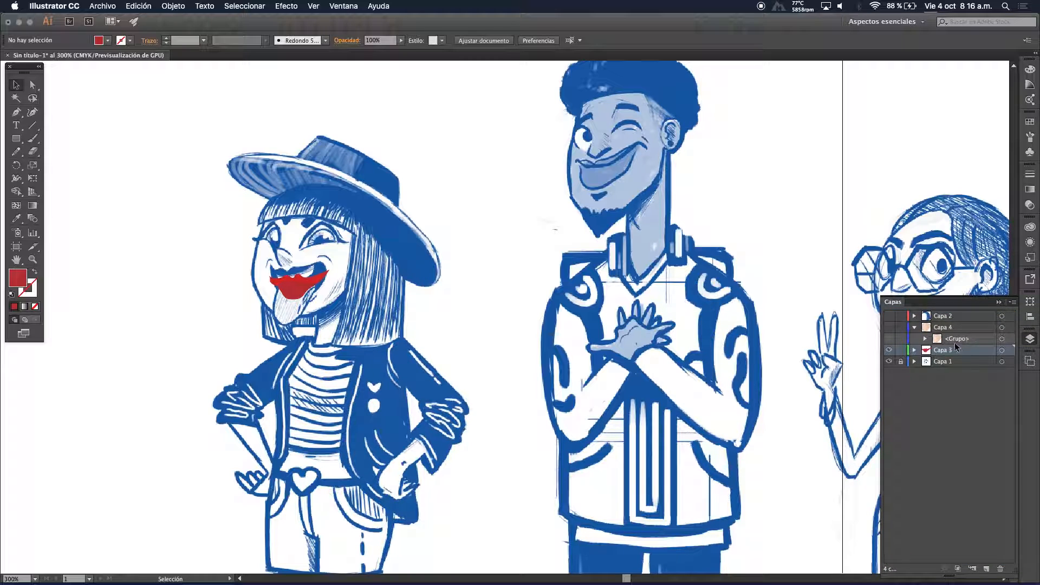
pyautogui.click(914, 327)
pyautogui.moveTo(943, 329); pyautogui.dragTo(942, 322)
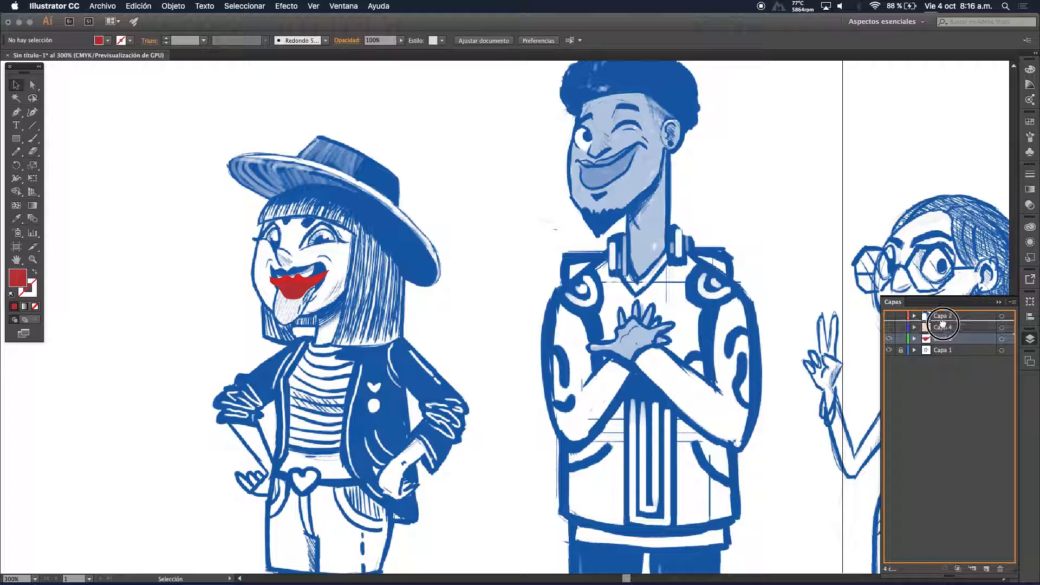
pyautogui.click(889, 338)
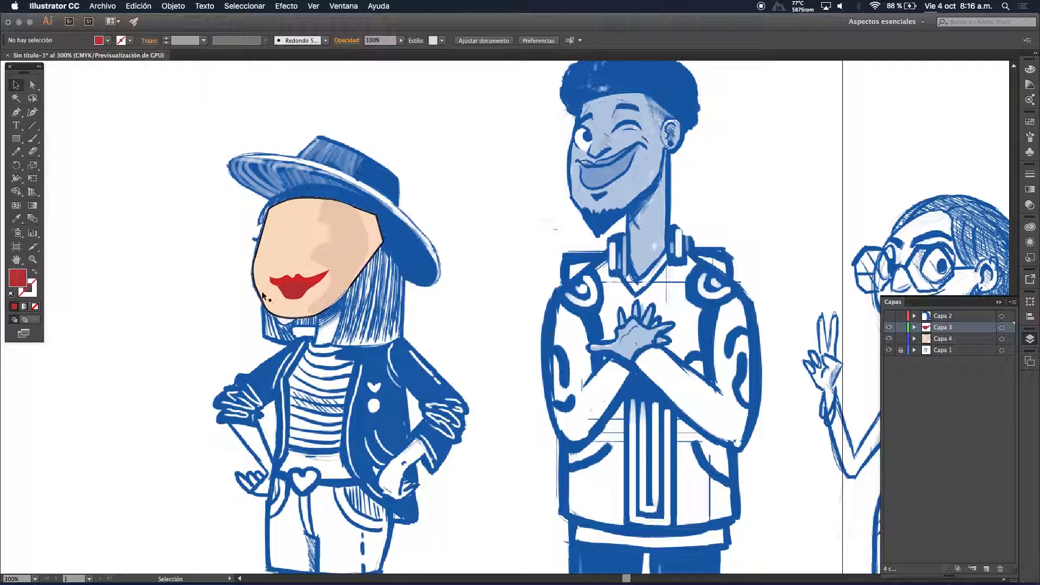
# Hide layers Capa 3 and Capa 4 and create a new layer above Capa 3 for the nose
pyautogui.click(888, 327)
pyautogui.click(888, 338)
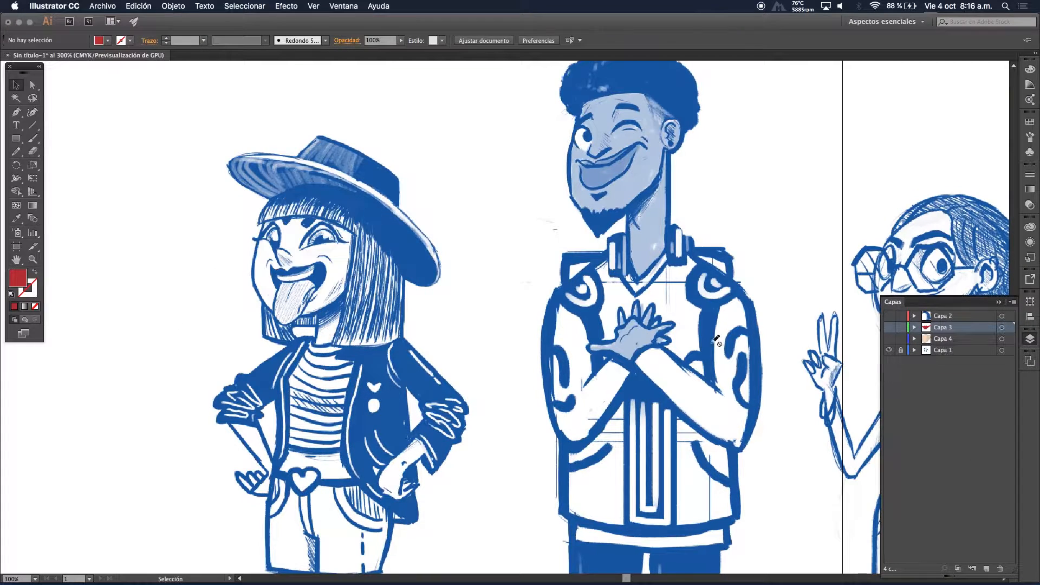
pyautogui.keyDown('super'); pyautogui.click(300, 299); pyautogui.keyUp('super')
pyautogui.keyDown('super'); pyautogui.click(405, 292); pyautogui.keyUp('super')
pyautogui.moveTo(594, 323)
pyautogui.mouseDown()
pyautogui.moveTo(518, 360)
pyautogui.moveTo(420, 356)
pyautogui.moveTo(422, 336)
pyautogui.moveTo(483, 327)
pyautogui.moveTo(238, 336)
pyautogui.moveTo(255, 335)
pyautogui.mouseUp()
pyautogui.keyDown('super'); pyautogui.click(421, 337); pyautogui.keyUp('super')
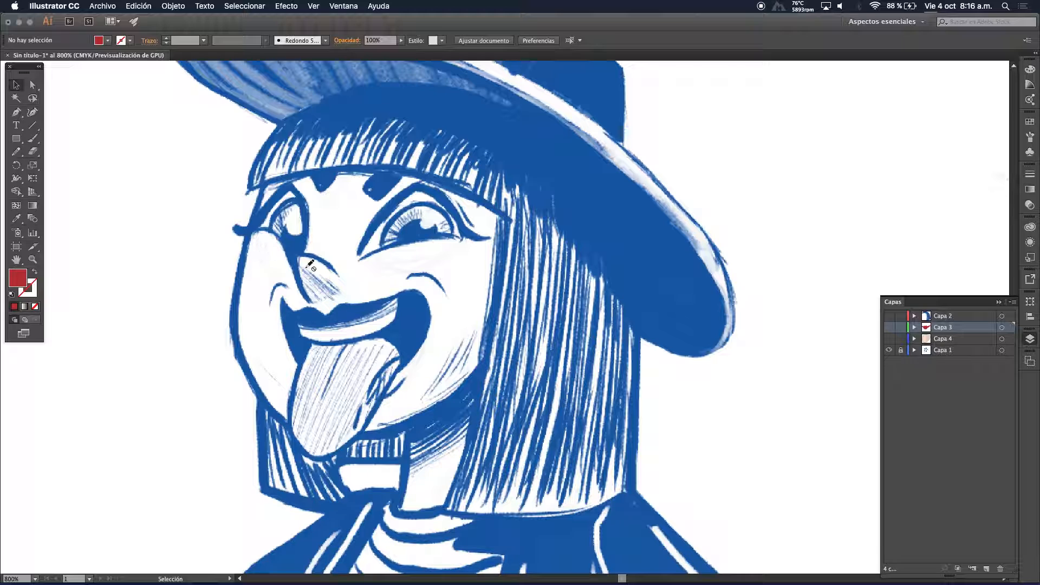
pyautogui.click(16, 111)
pyautogui.click(987, 570)
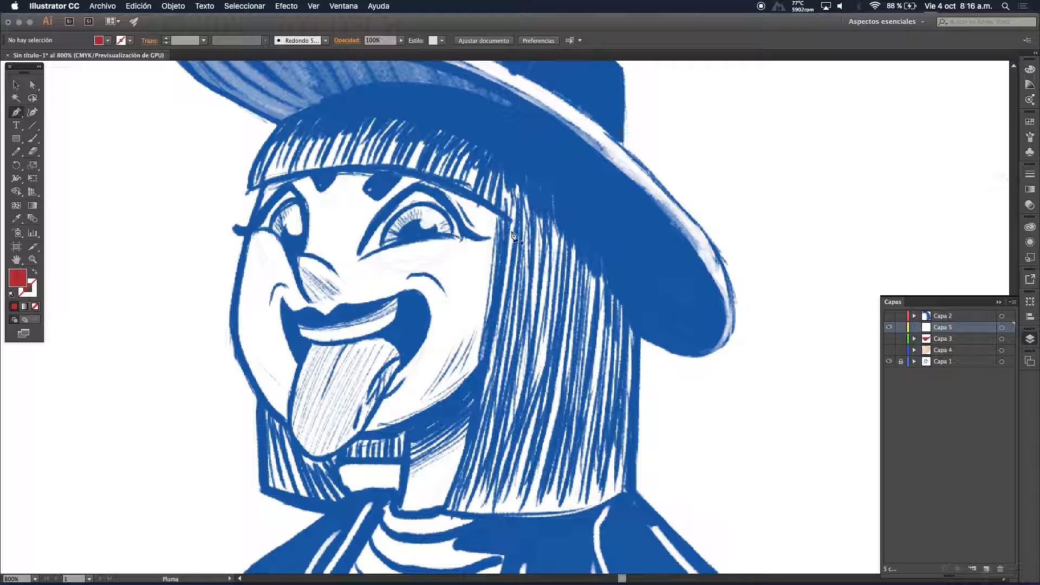
# Trace the nose as an open curved path with the Pen tool, swap its red fill for a stroke, and deselect it
pyautogui.click(339, 274)
pyautogui.moveTo(295, 255); pyautogui.dragTo(273, 262)
pyautogui.click(296, 255)
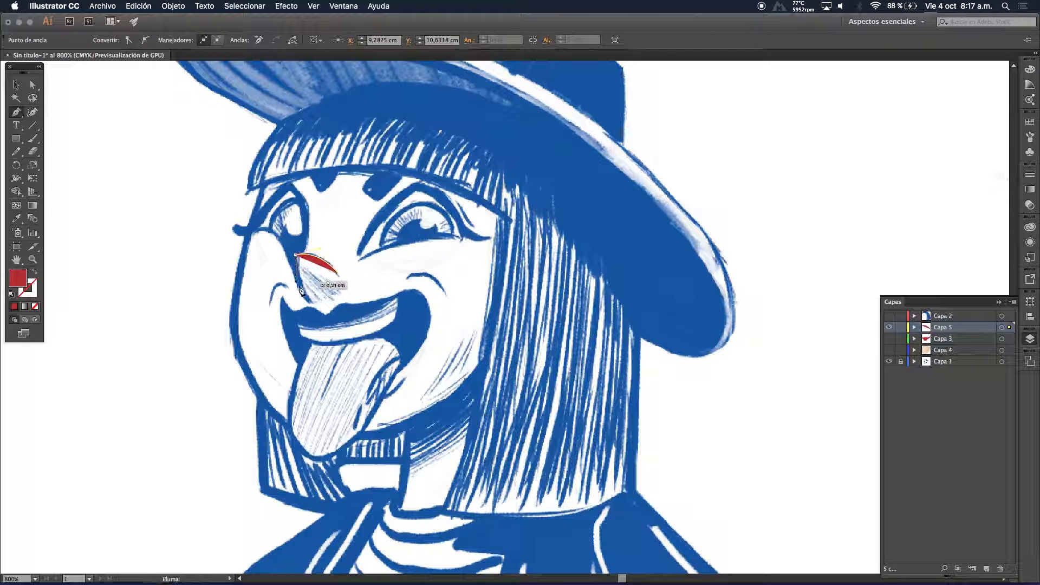
pyautogui.moveTo(306, 299); pyautogui.dragTo(314, 310)
pyautogui.click(15, 85)
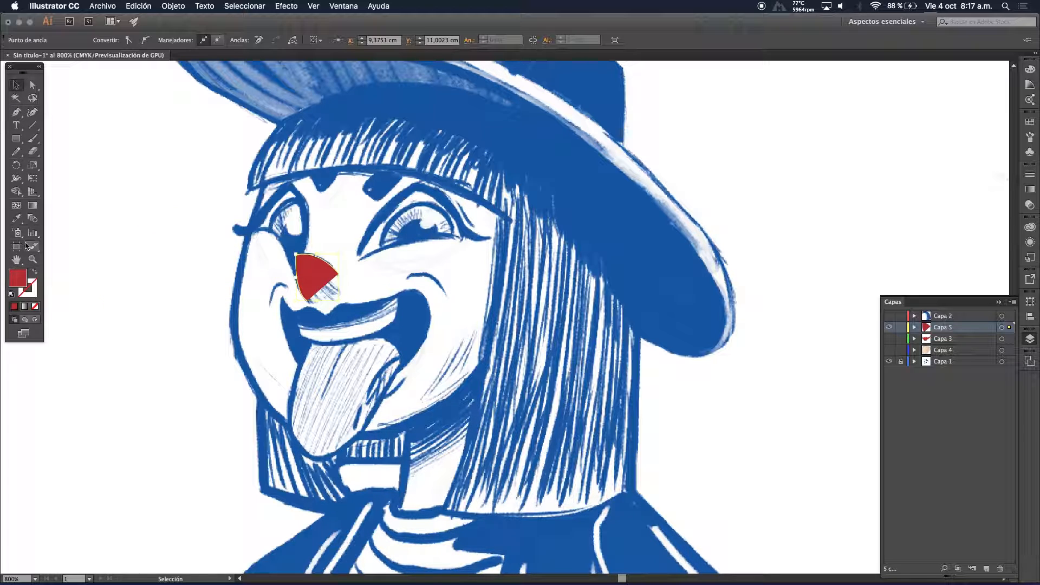
pyautogui.click(35, 272)
pyautogui.click(109, 245)
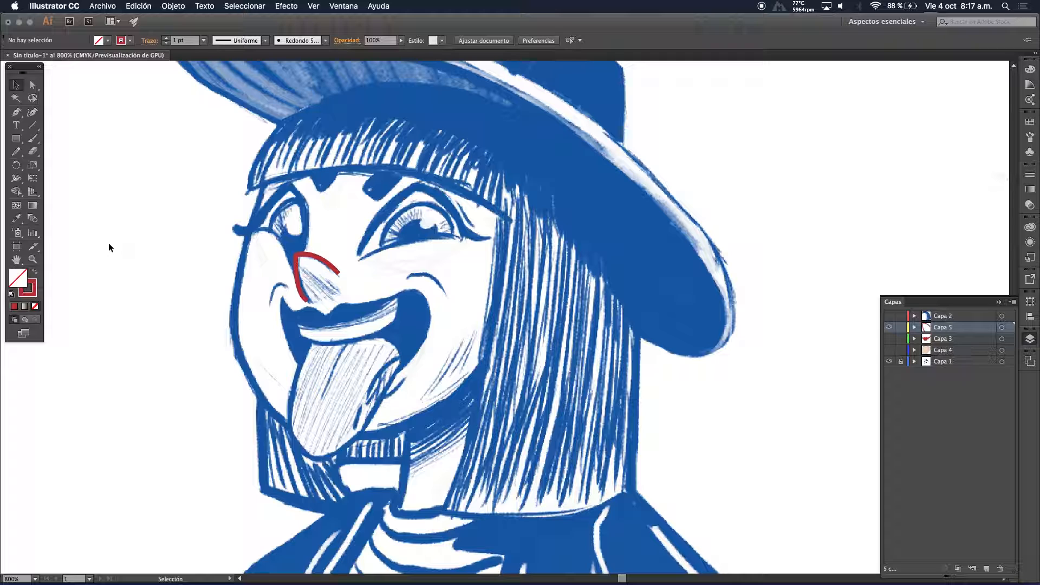
# Toggle the sketch layer Capa 1 and the traced layers on and off to examine the nose line with and without the other parts
pyautogui.click(889, 361)
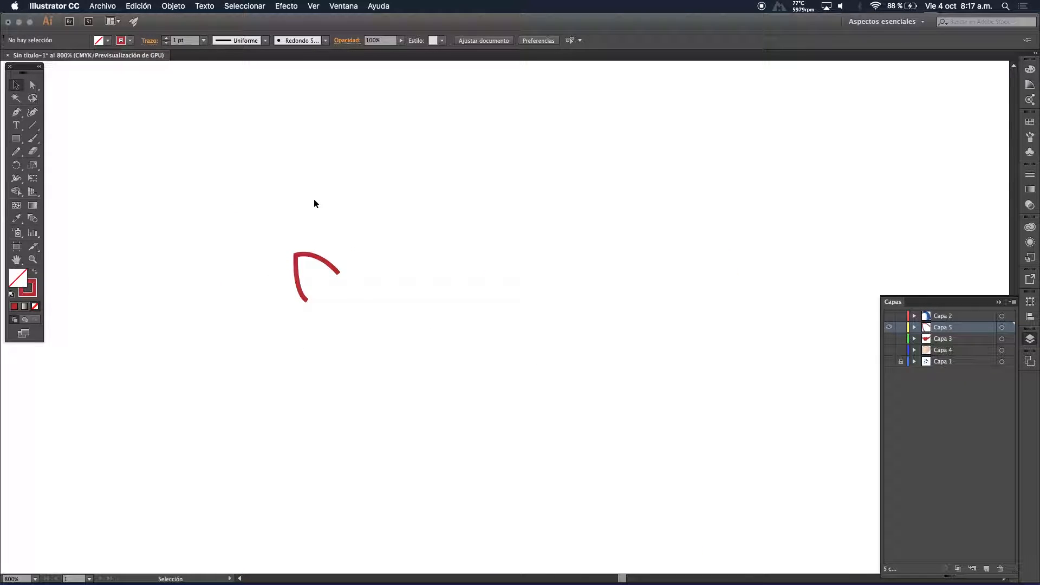
pyautogui.moveTo(889, 349); pyautogui.dragTo(889, 316)
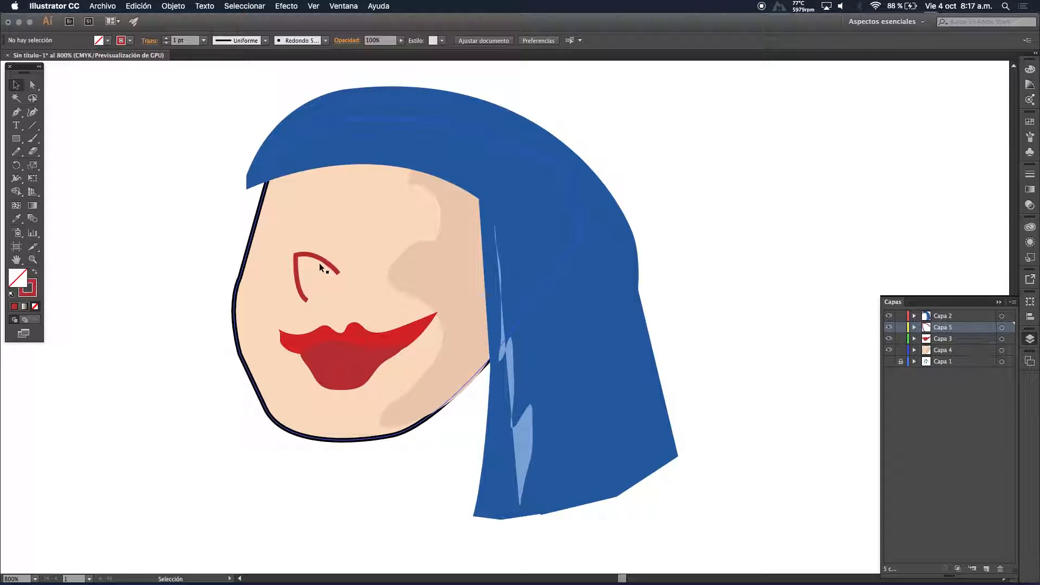
pyautogui.moveTo(888, 354); pyautogui.dragTo(889, 301)
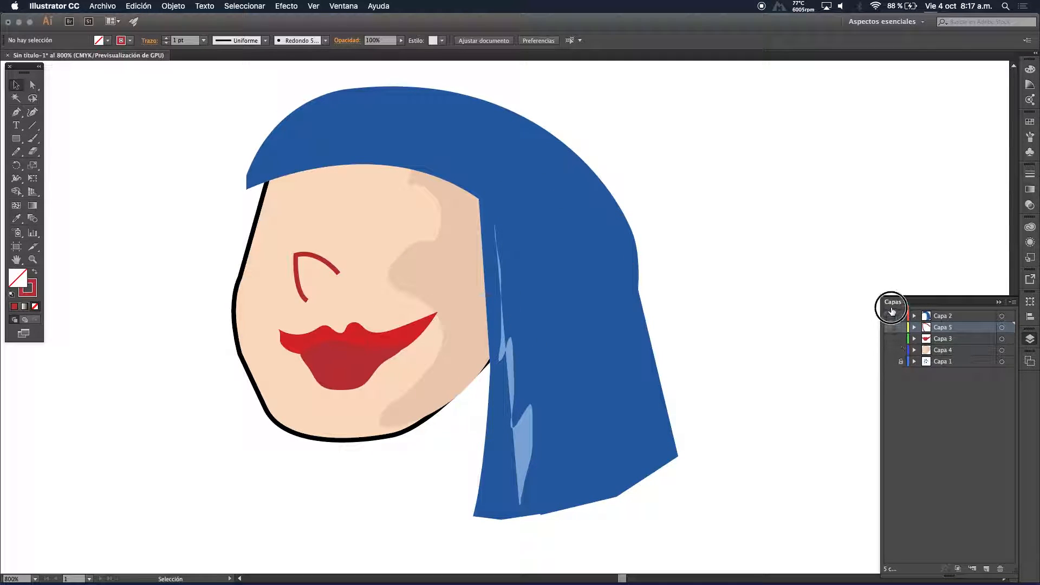
pyautogui.click(888, 361)
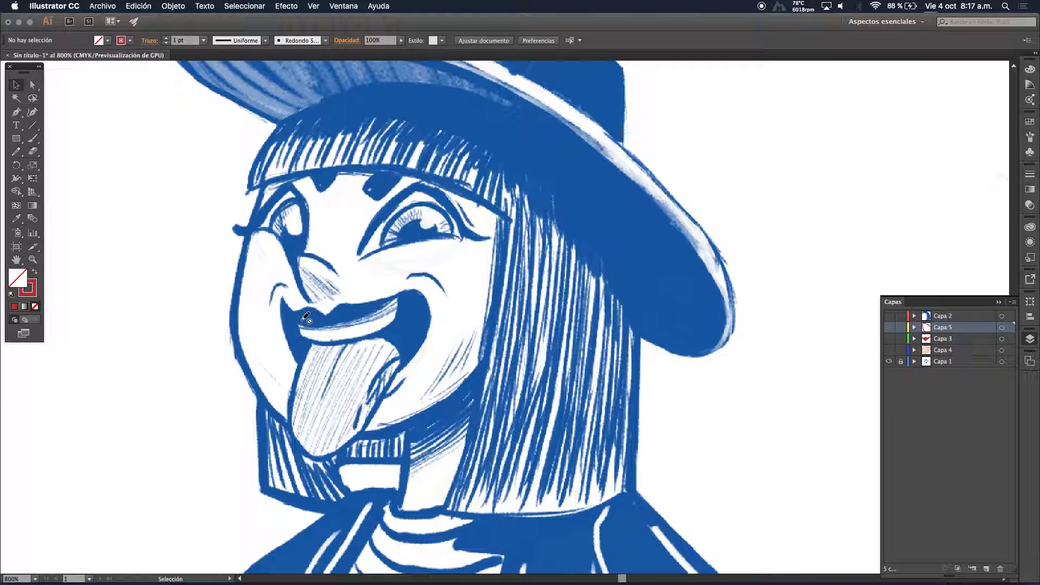
pyautogui.click(888, 328)
pyautogui.click(889, 362)
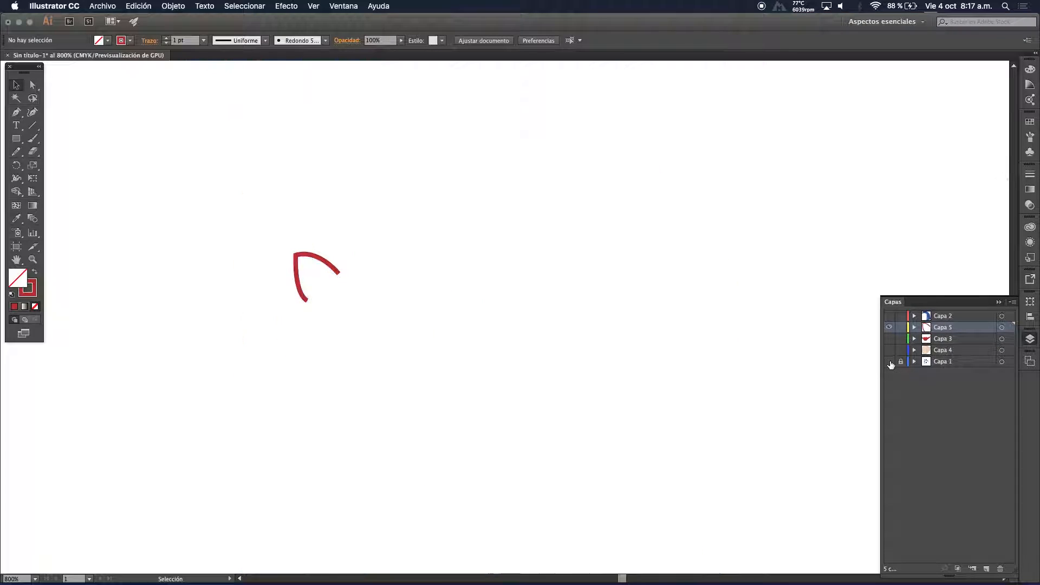
# Apply the lens-shaped variable width profile, tapered at both ends, to the nose line and deselect it
pyautogui.click(322, 259)
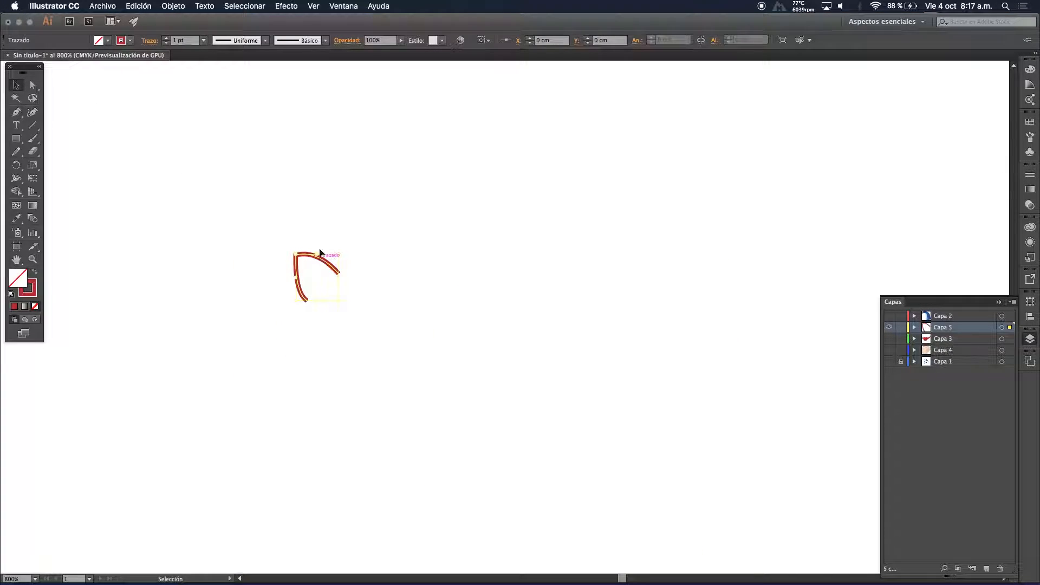
pyautogui.click(265, 40)
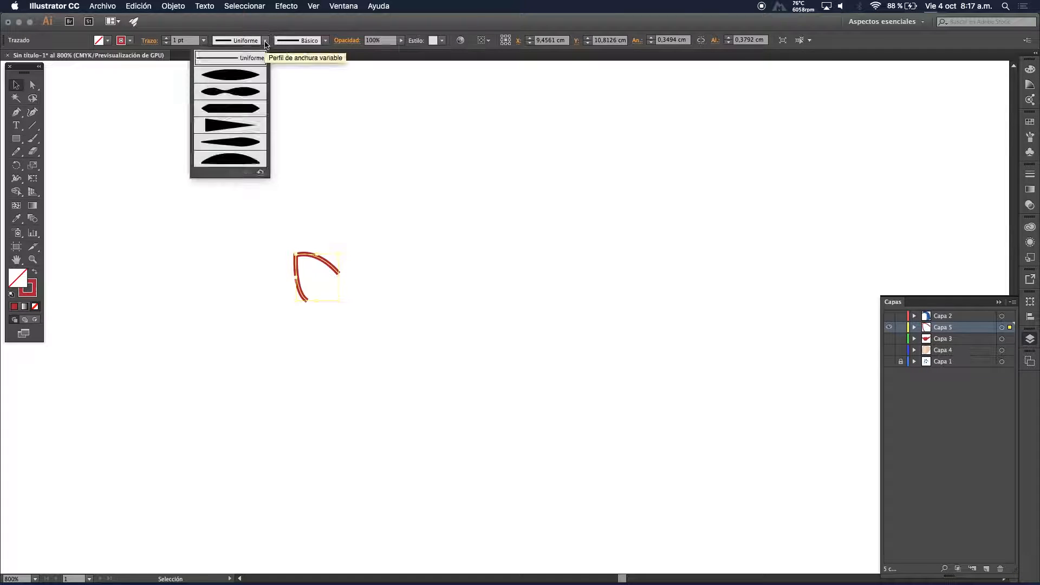
pyautogui.click(234, 73)
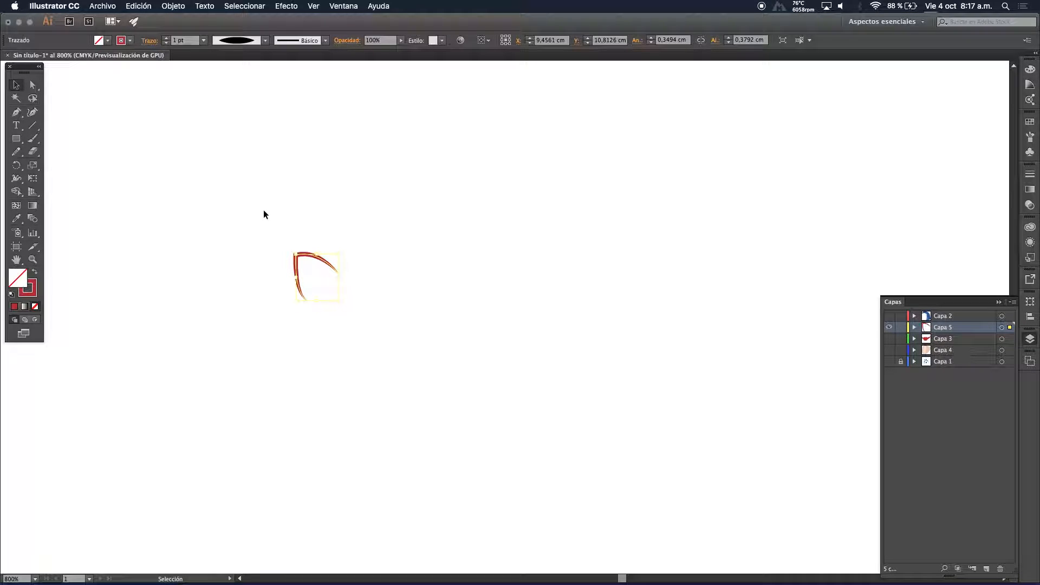
pyautogui.click(267, 279)
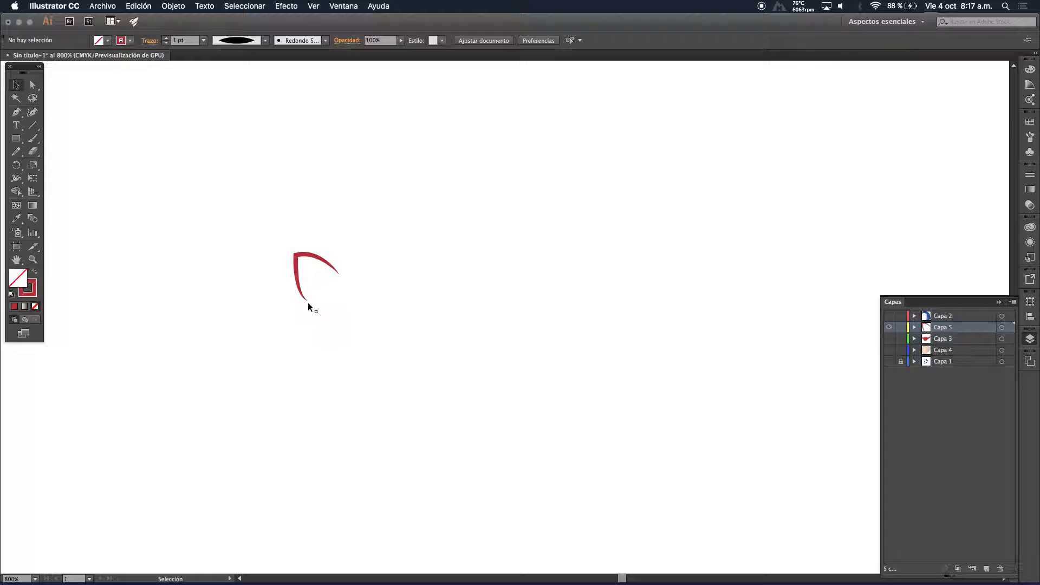
pyautogui.click(314, 277)
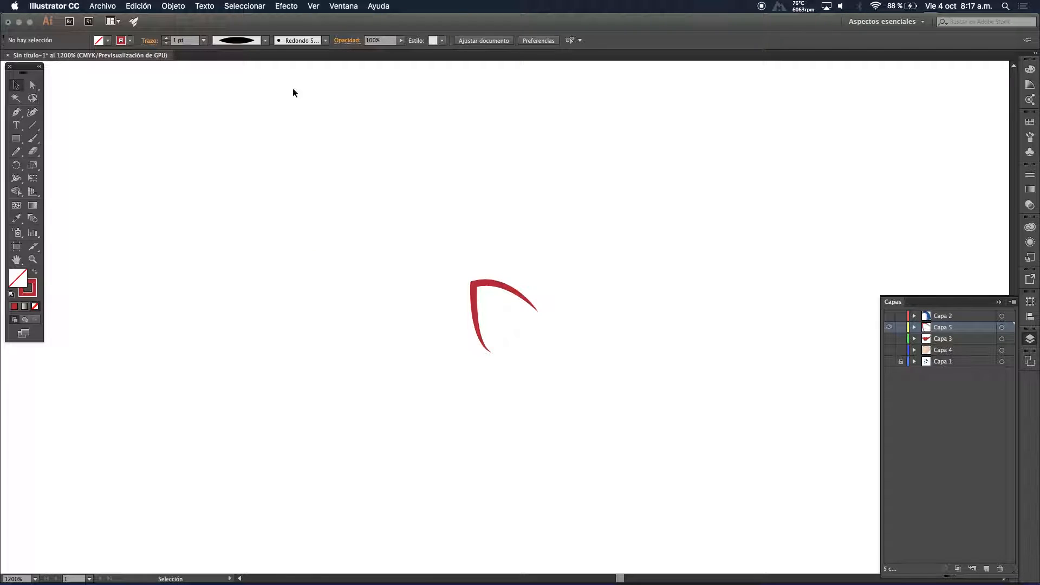
# Try the one-sided tapered width profile on the nose line, replace it with the half-lens profile, and deselect the line
pyautogui.click(476, 283)
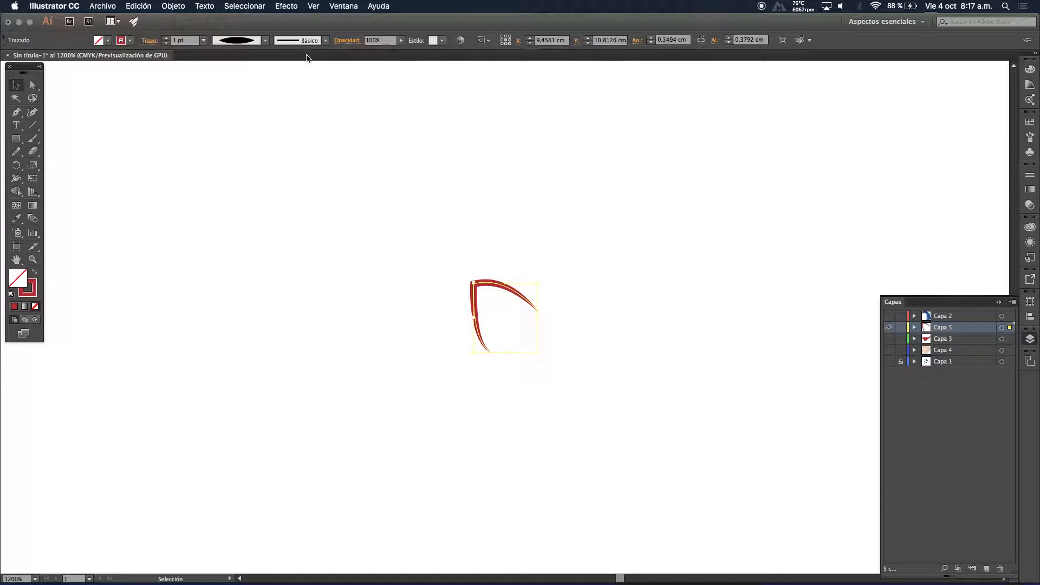
pyautogui.click(265, 41)
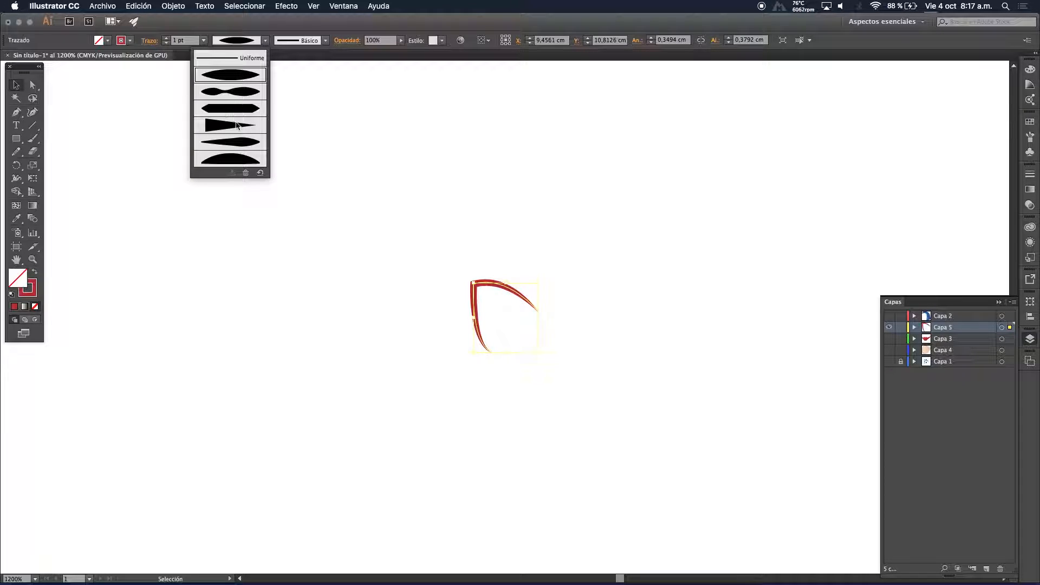
pyautogui.click(235, 145)
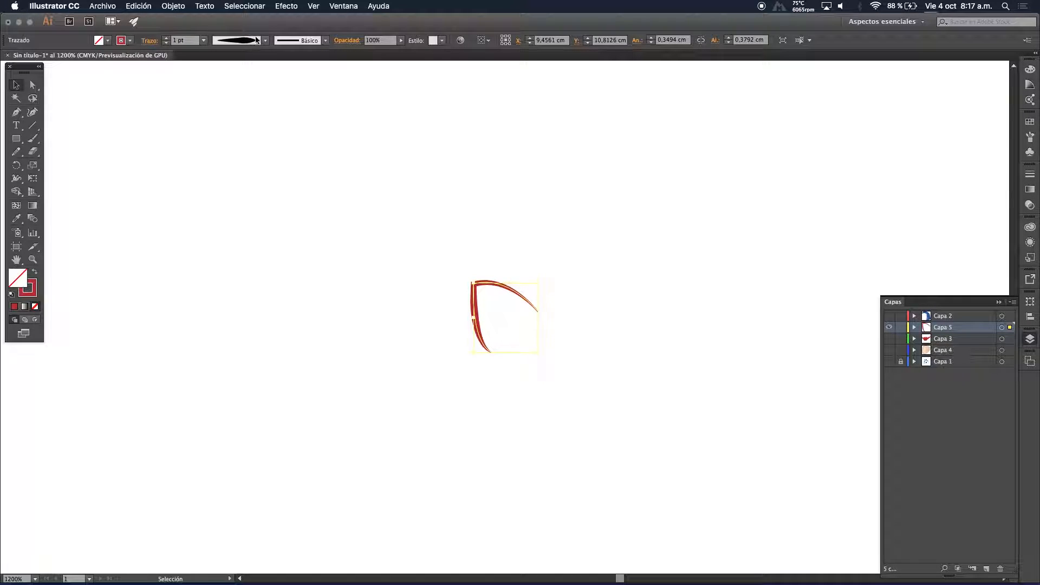
pyautogui.click(265, 41)
pyautogui.click(228, 159)
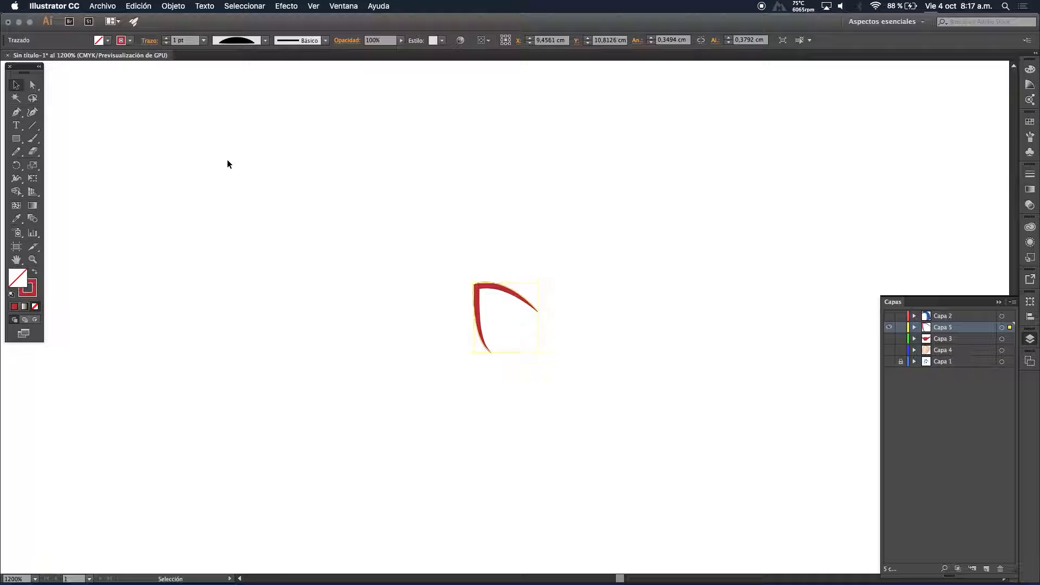
pyautogui.click(399, 251)
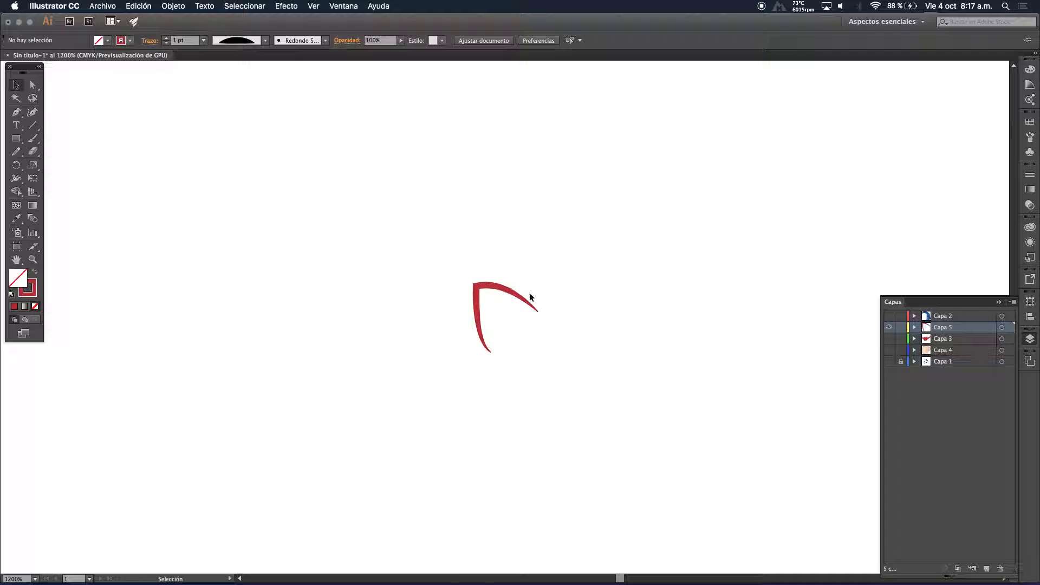
# Hide layer Capa 5, create a new layer directly above Capa 1, and show the Capa 1 sketch
pyautogui.click(887, 328)
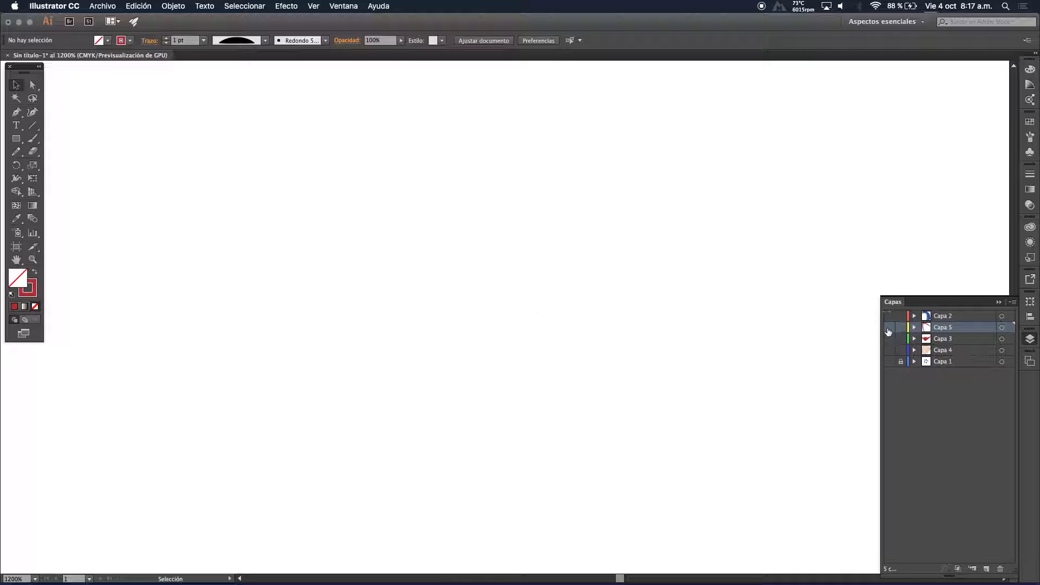
pyautogui.click(948, 363)
pyautogui.click(986, 568)
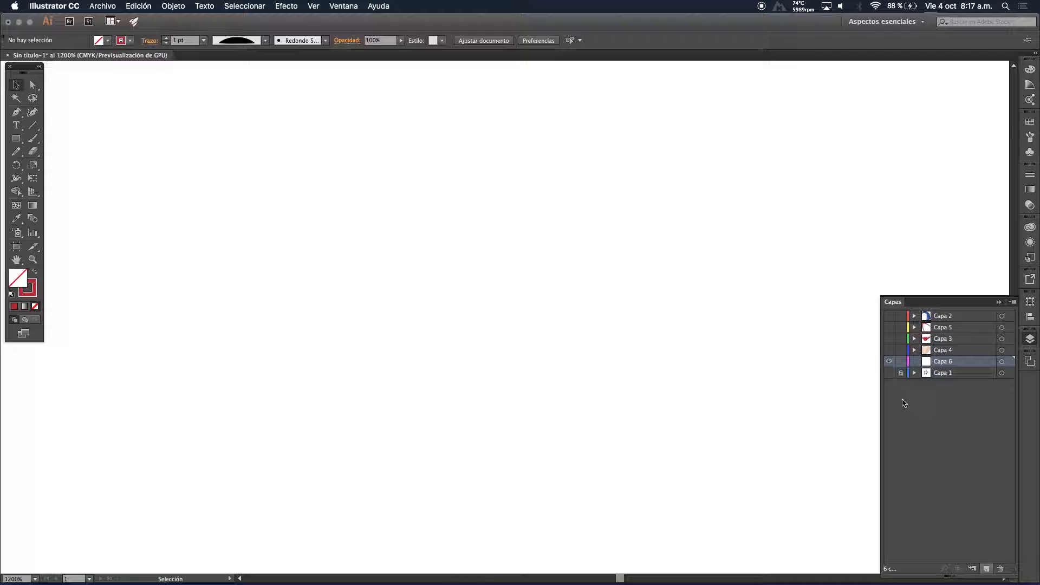
pyautogui.click(888, 372)
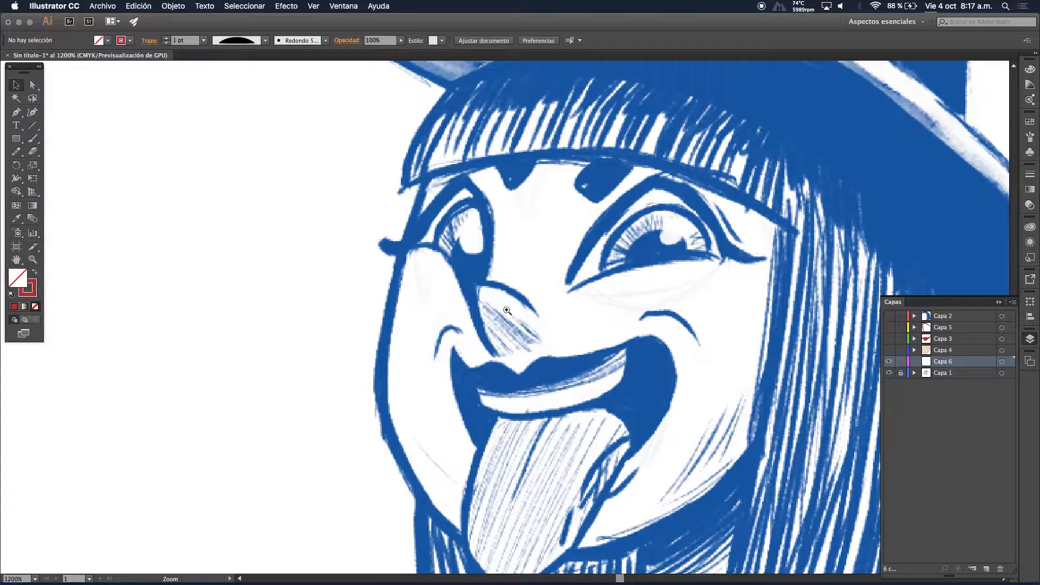
# Draw a curved Pen tool segment along the inner edge of the nose's side line, from the lower tip up to the corner
pyautogui.keyDown('super'); pyautogui.click(505, 306); pyautogui.keyUp('super')
pyautogui.keyDown('super'); pyautogui.click(498, 310); pyautogui.keyUp('super')
pyautogui.moveTo(527, 302); pyautogui.dragTo(415, 281)
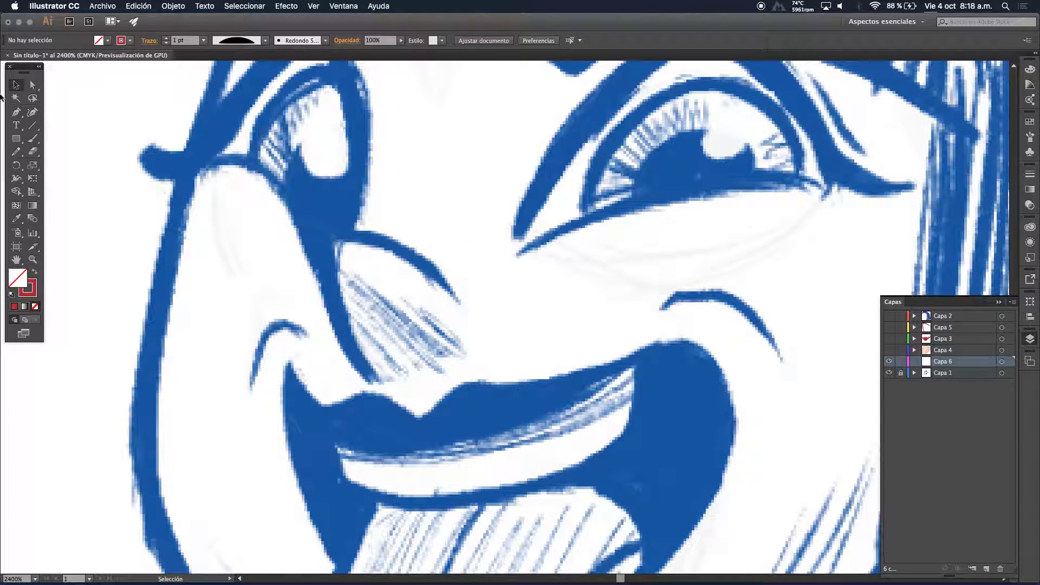
pyautogui.click(17, 112)
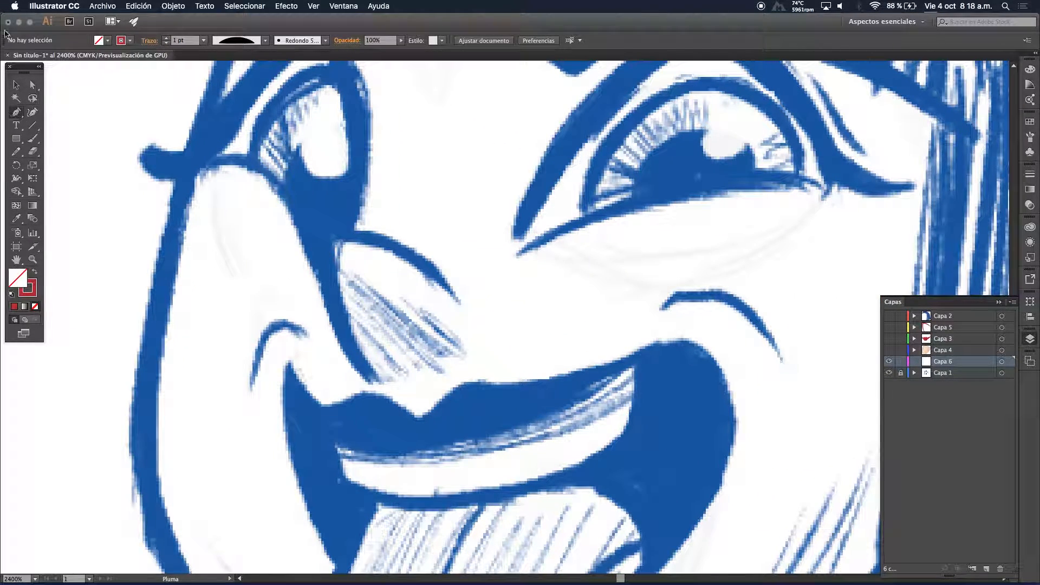
pyautogui.click(379, 380)
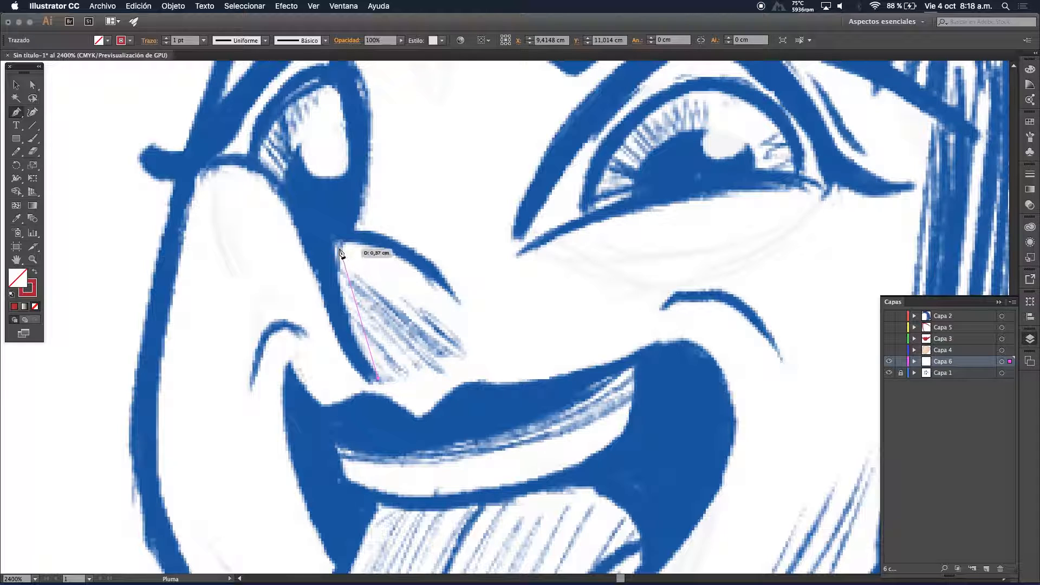
pyautogui.moveTo(334, 244)
pyautogui.mouseDown()
pyautogui.moveTo(349, 241)
pyautogui.moveTo(353, 177)
pyautogui.moveTo(322, 156)
pyautogui.moveTo(332, 156)
pyautogui.mouseUp()
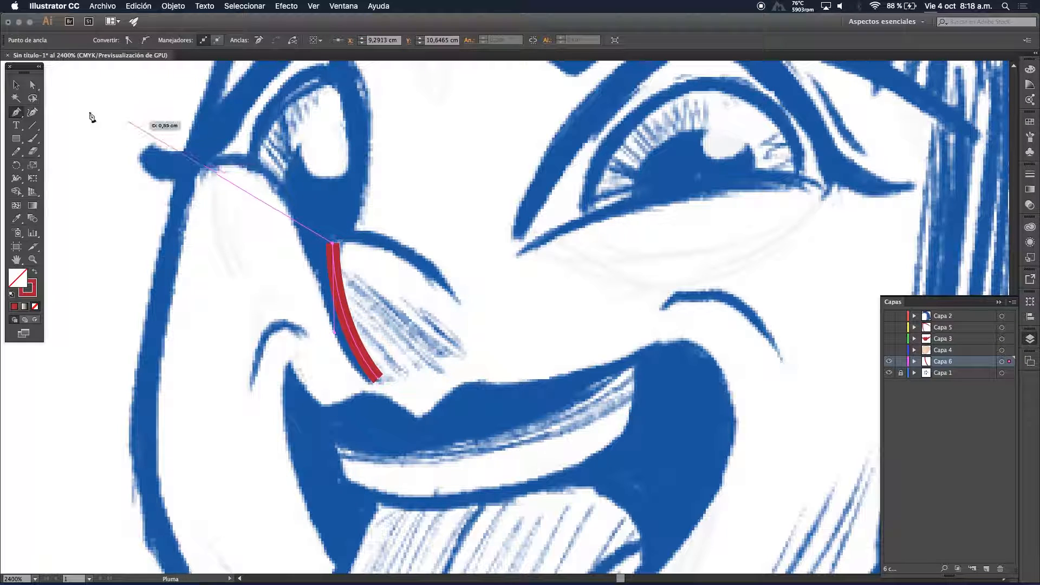
pyautogui.press('v')
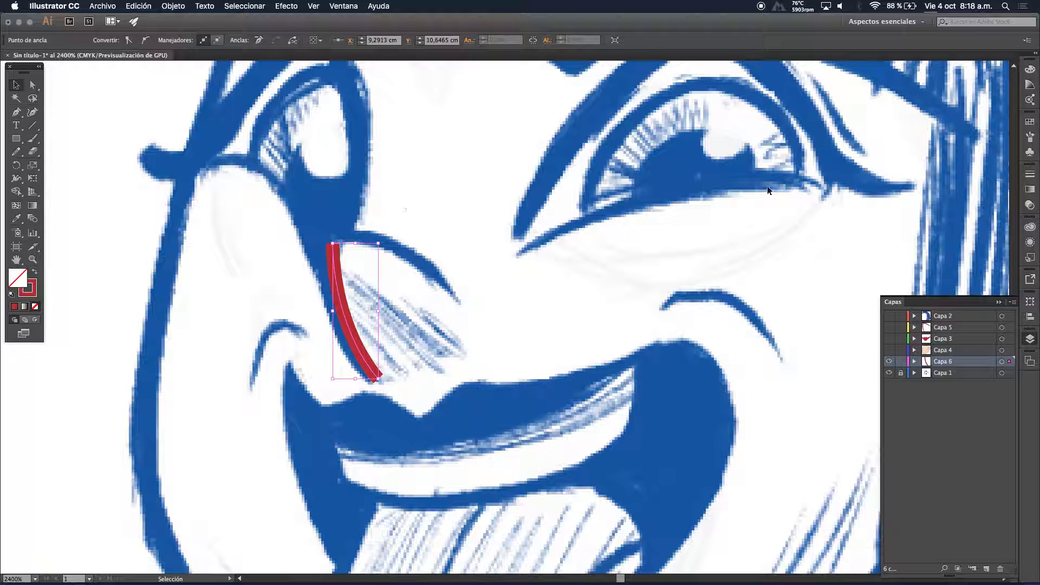
# Set the stroke weight of the new nose curve to 0.5 pt
pyautogui.click(1030, 174)
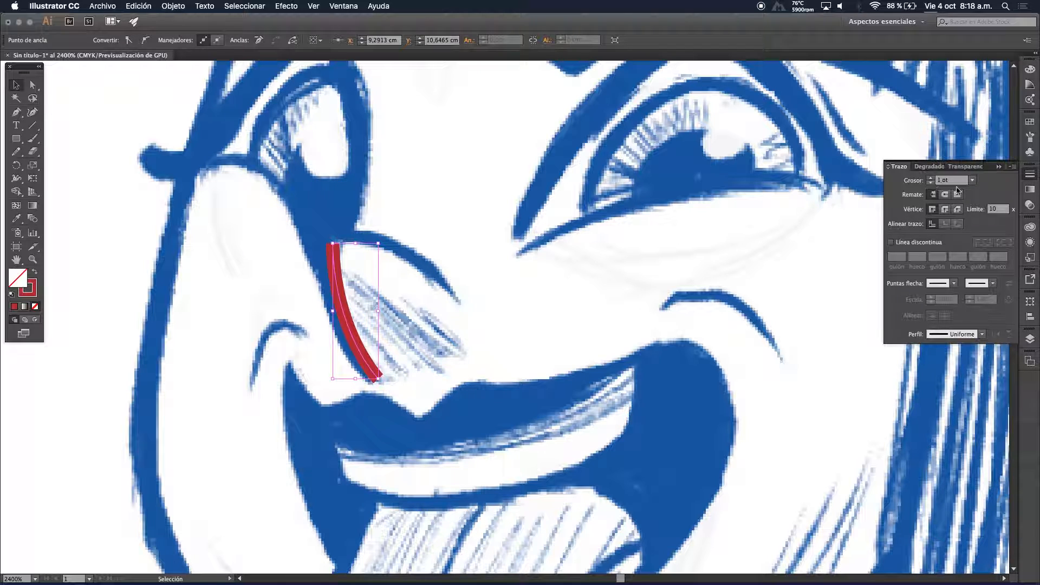
pyautogui.click(971, 181)
pyautogui.click(983, 194)
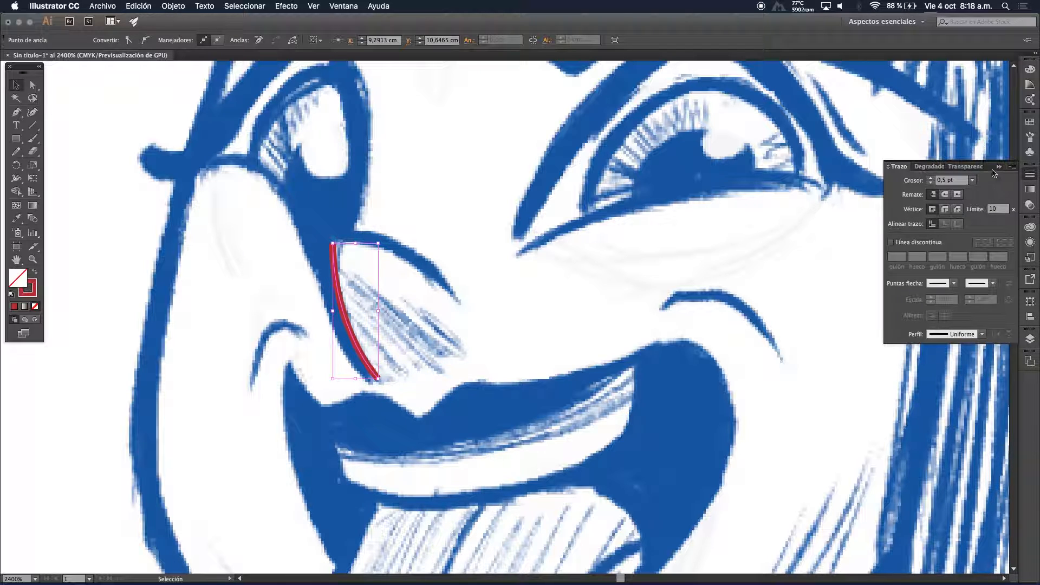
pyautogui.click(998, 167)
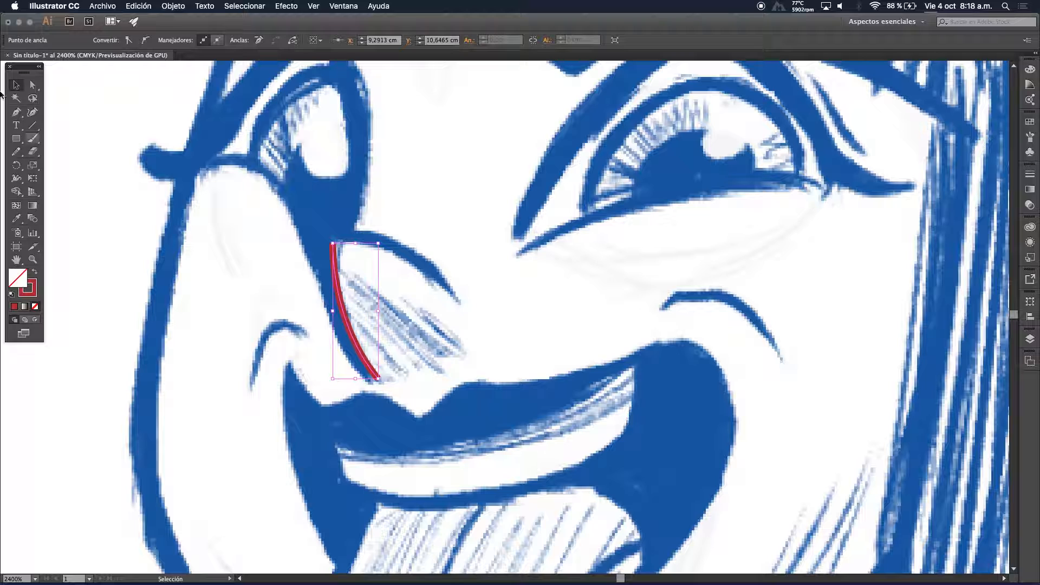
# Continue the nose path to the upper line's tip, back along its outer edge, and close it at the lower starting point
pyautogui.click(16, 112)
pyautogui.click(334, 244)
pyautogui.moveTo(457, 301); pyautogui.dragTo(513, 366)
pyautogui.click(456, 303)
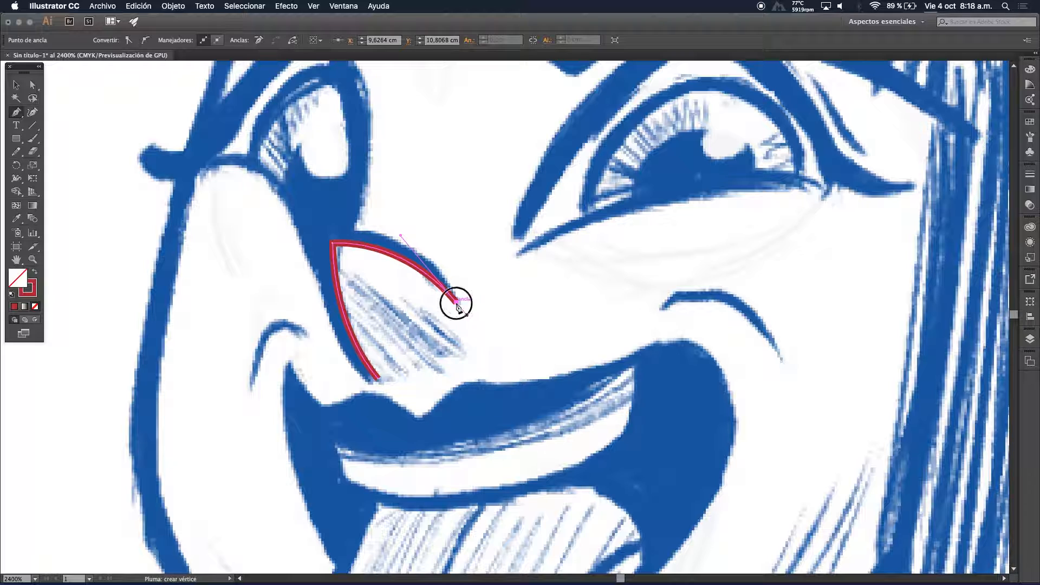
pyautogui.moveTo(332, 228); pyautogui.dragTo(242, 234)
pyautogui.click(332, 228)
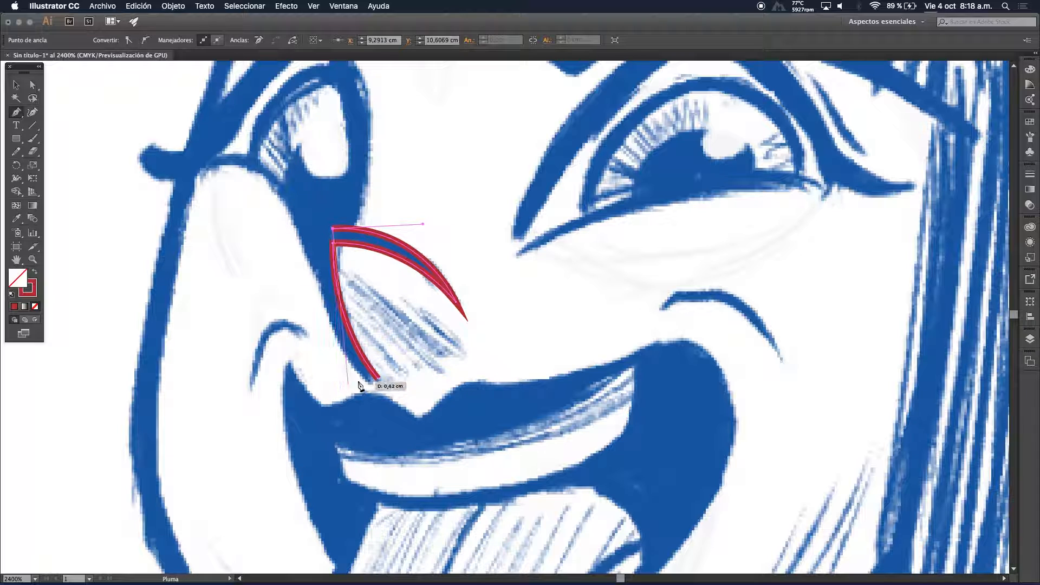
pyautogui.moveTo(379, 379)
pyautogui.mouseDown()
pyautogui.moveTo(460, 390)
pyautogui.moveTo(479, 464)
pyautogui.moveTo(453, 475)
pyautogui.moveTo(481, 474)
pyautogui.moveTo(483, 457)
pyautogui.mouseUp()
# Move the nose outline's outer corner anchor up and outward, and shorten the lower tip's handle to fit the sketch
pyautogui.click(34, 85)
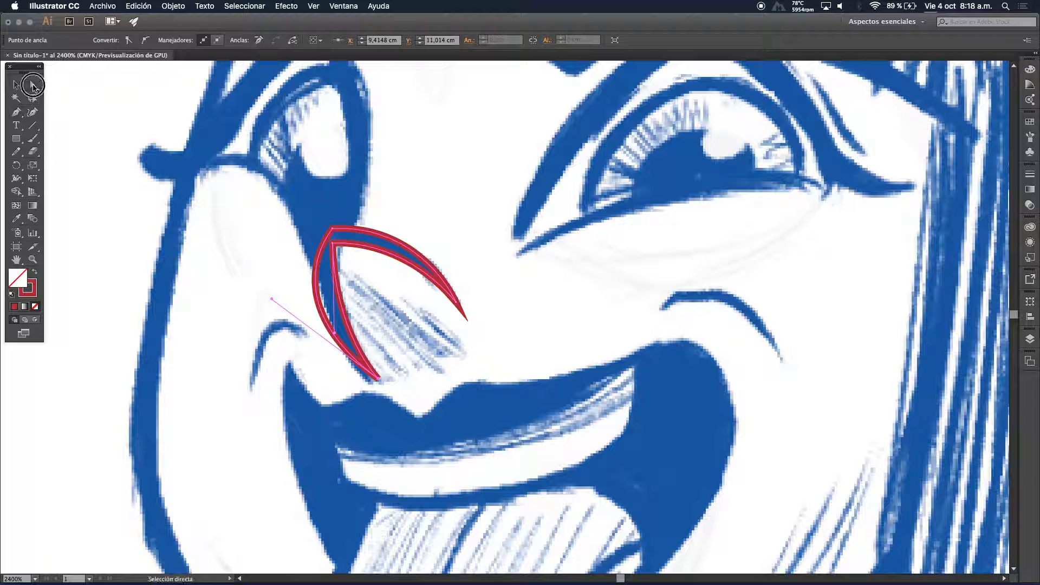
pyautogui.moveTo(332, 229); pyautogui.dragTo(320, 223)
pyautogui.moveTo(271, 298); pyautogui.dragTo(300, 320)
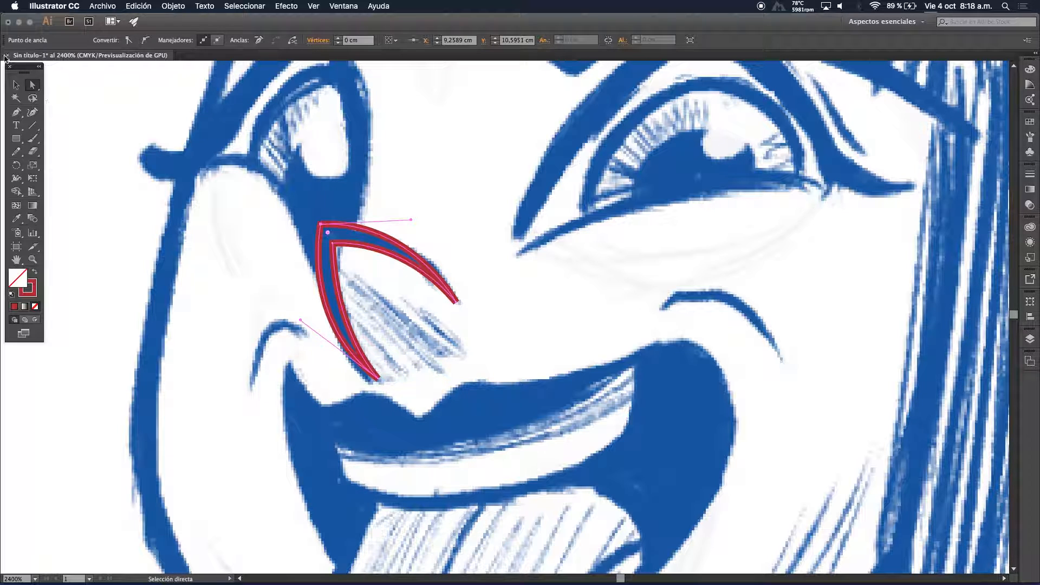
pyautogui.click(16, 87)
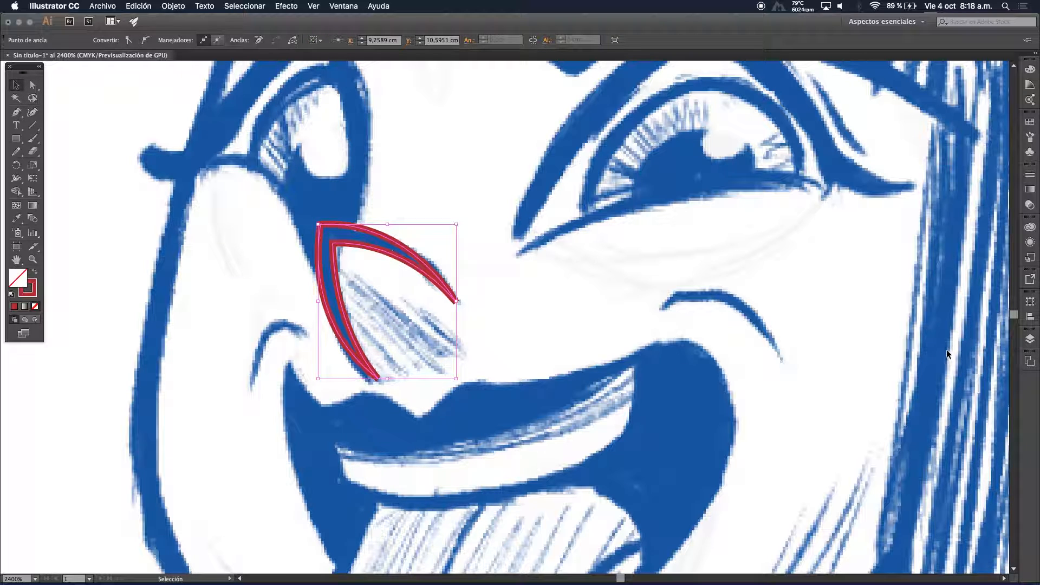
# Hide the Capa 1 sketch, swap the nose outline's red stroke for a red fill, and deselect it
pyautogui.click(1029, 338)
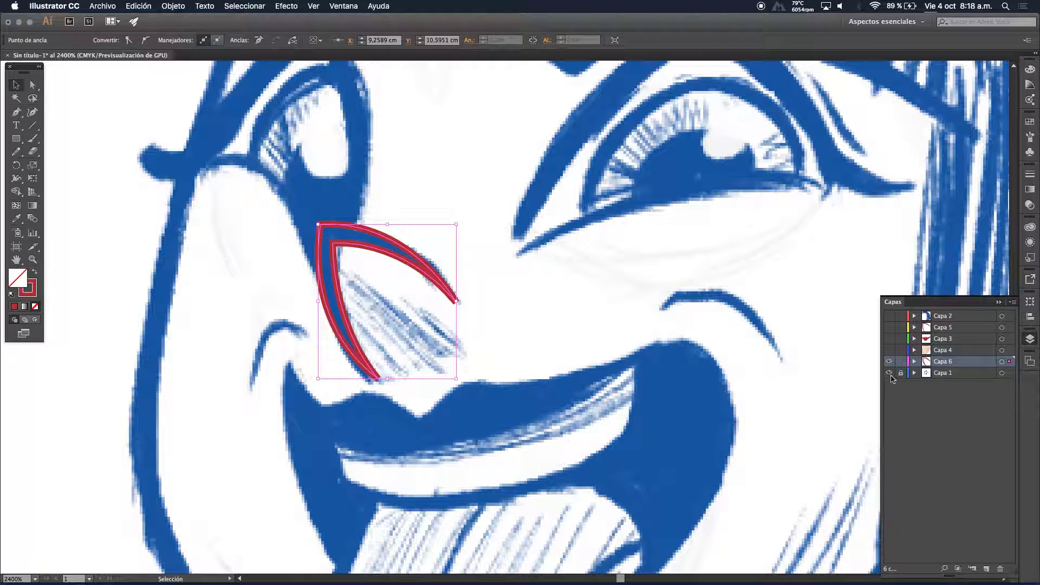
pyautogui.click(889, 373)
pyautogui.click(220, 255)
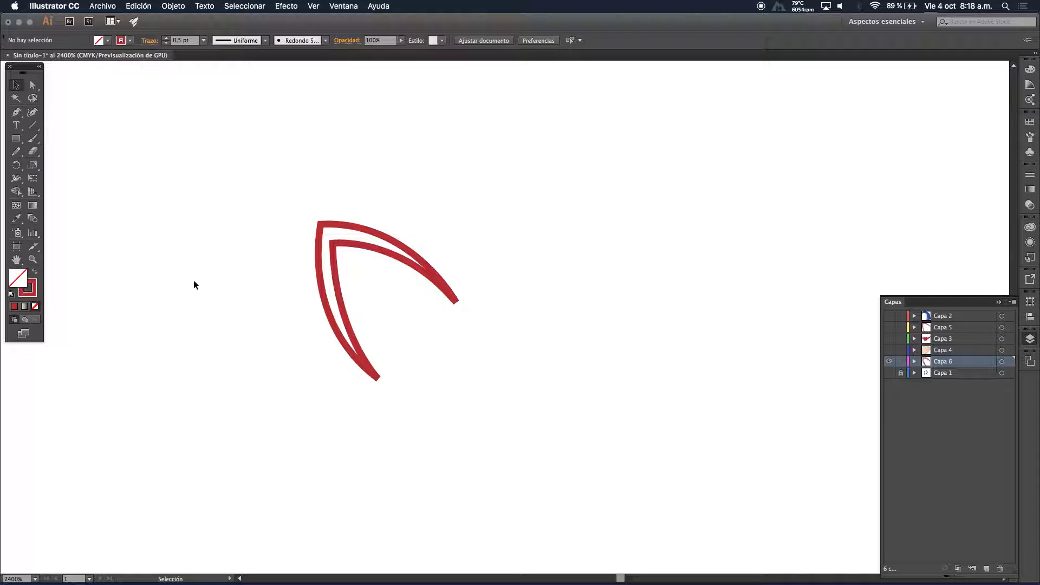
pyautogui.click(336, 243)
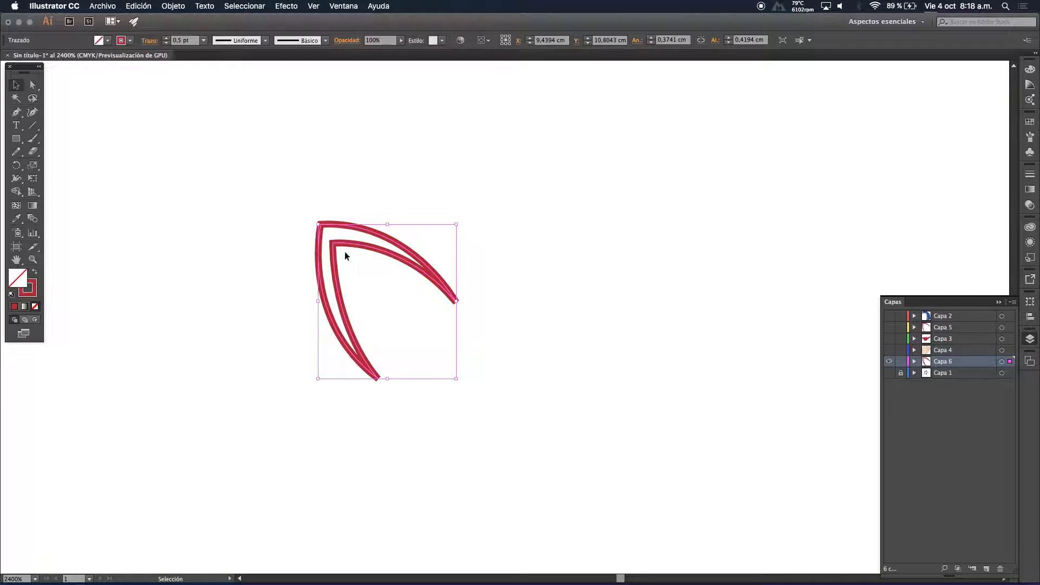
pyautogui.click(36, 274)
pyautogui.click(696, 427)
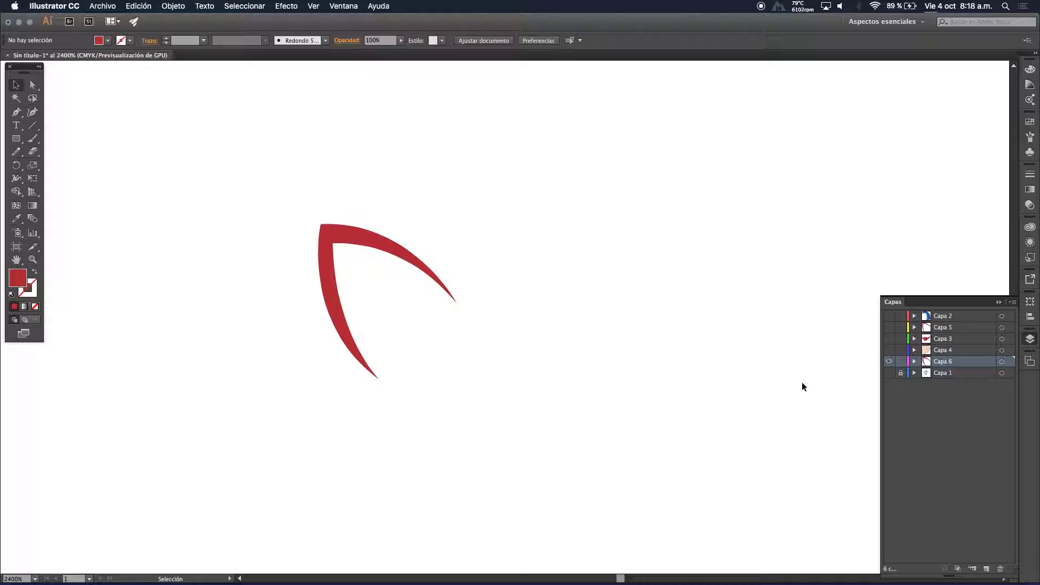
# Move the filled nose shape aside and show layer Capa 5 to compare it with the stroked nose line
pyautogui.moveTo(332, 233); pyautogui.dragTo(173, 298)
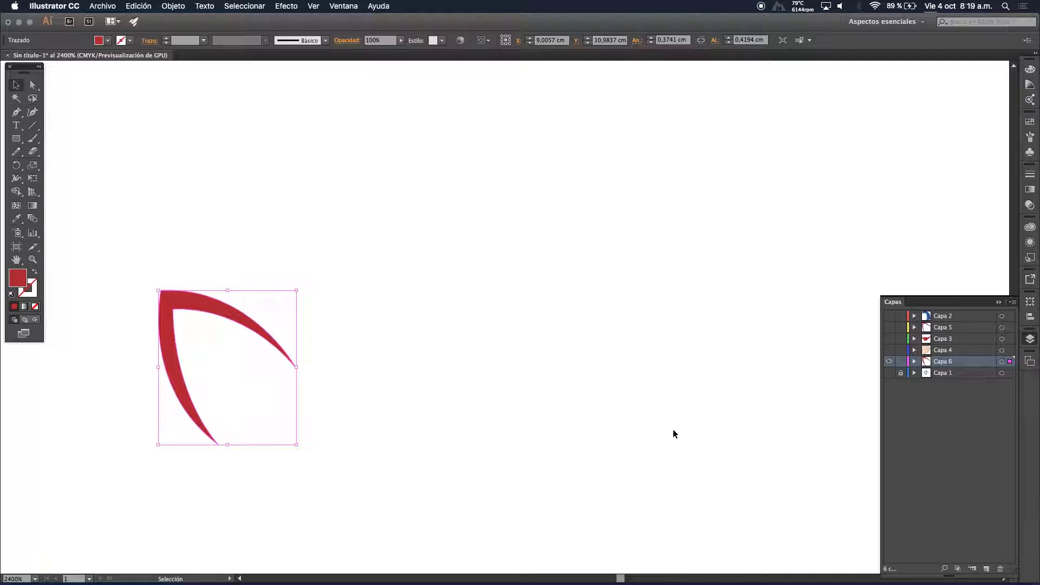
pyautogui.click(889, 327)
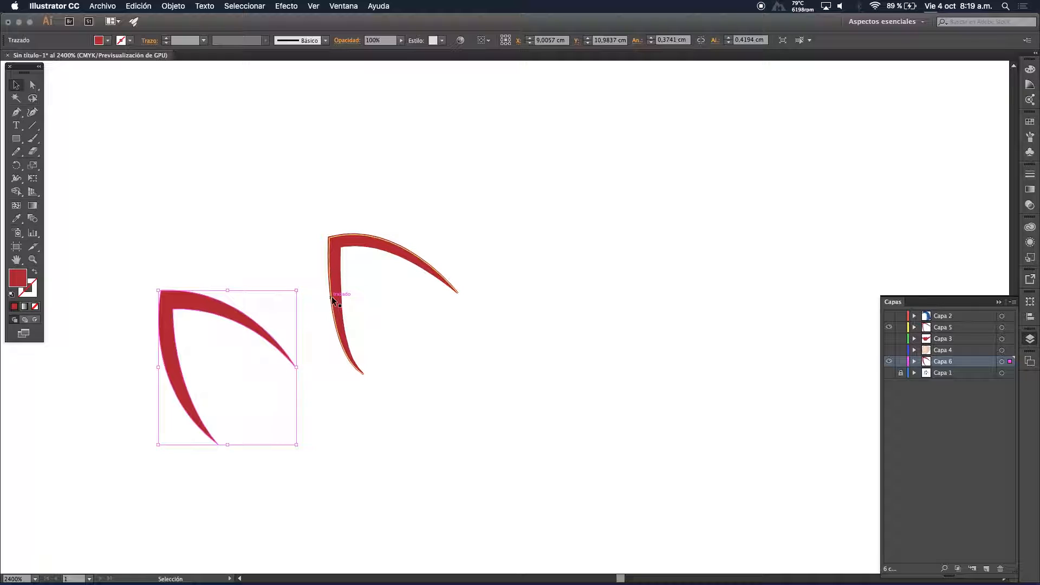
pyautogui.click(332, 259)
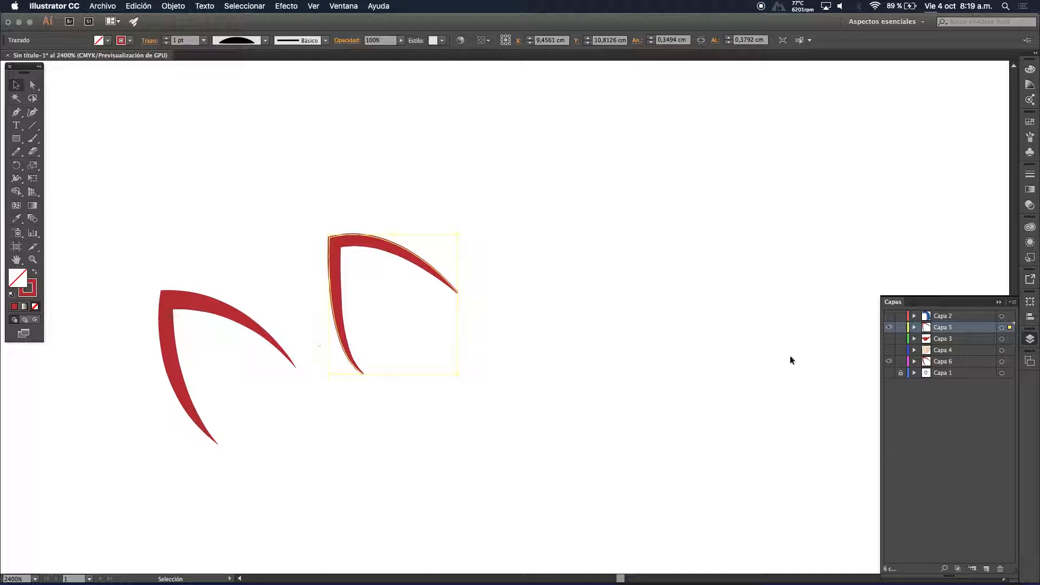
# Show the Capa 1 sketch and delete the stroked nose line from layer Capa 5
pyautogui.click(888, 372)
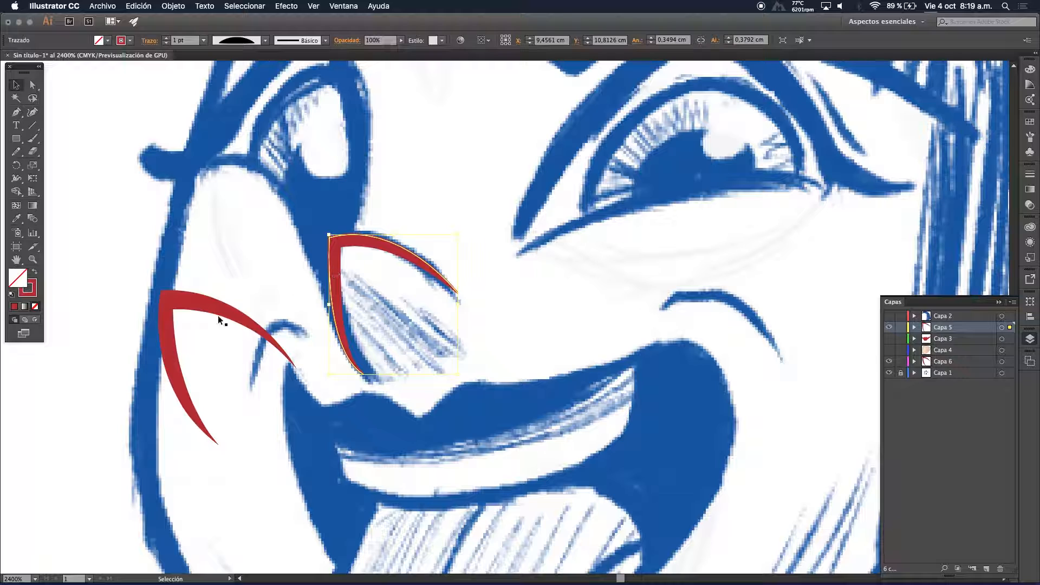
pyautogui.moveTo(339, 244); pyautogui.dragTo(316, 202)
pyautogui.press('BackSpace')
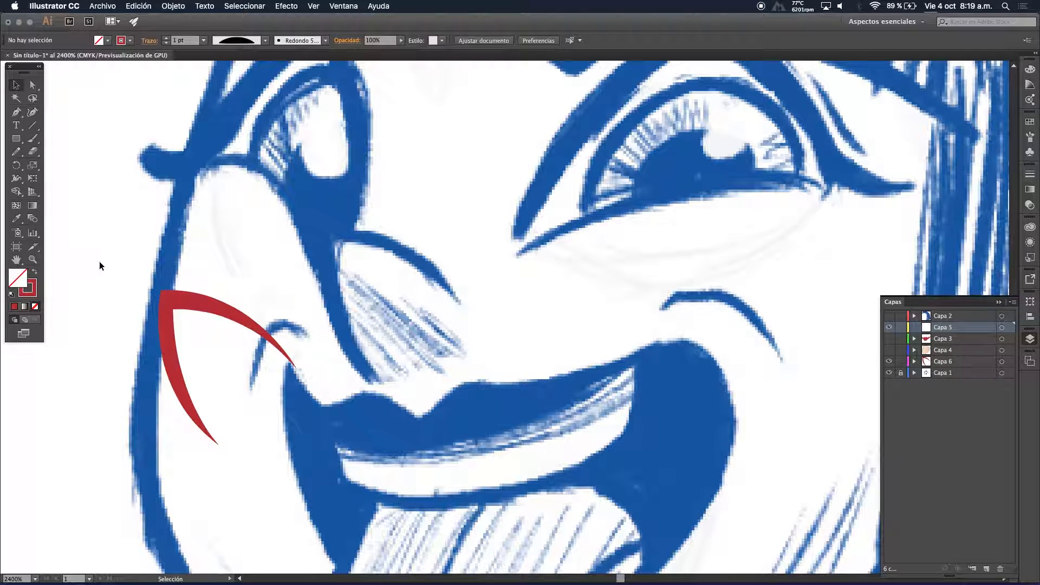
# Move the filled red nose outline back onto the nose lines of the sketch
pyautogui.moveTo(169, 312); pyautogui.dragTo(337, 252)
pyautogui.press('z')
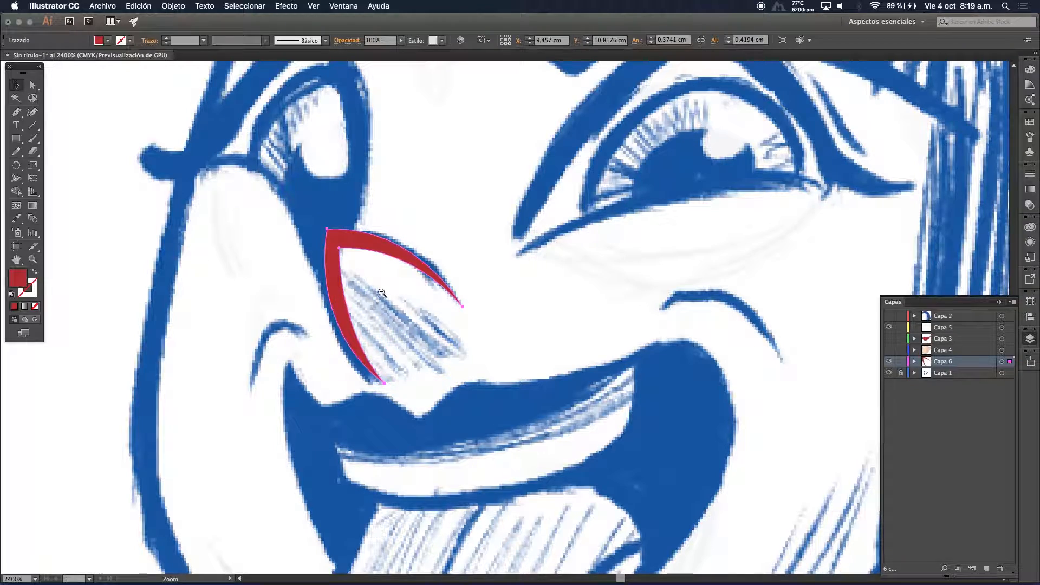
pyautogui.keyDown('alt'); pyautogui.keyDown('super'); pyautogui.click(382, 293); pyautogui.keyUp('super'); pyautogui.keyUp('alt')
pyautogui.keyDown('alt'); pyautogui.keyDown('super'); pyautogui.click(488, 317); pyautogui.keyUp('super'); pyautogui.keyUp('alt')
pyautogui.keyDown('alt'); pyautogui.keyDown('super'); pyautogui.click(487, 316); pyautogui.keyUp('super'); pyautogui.keyUp('alt')
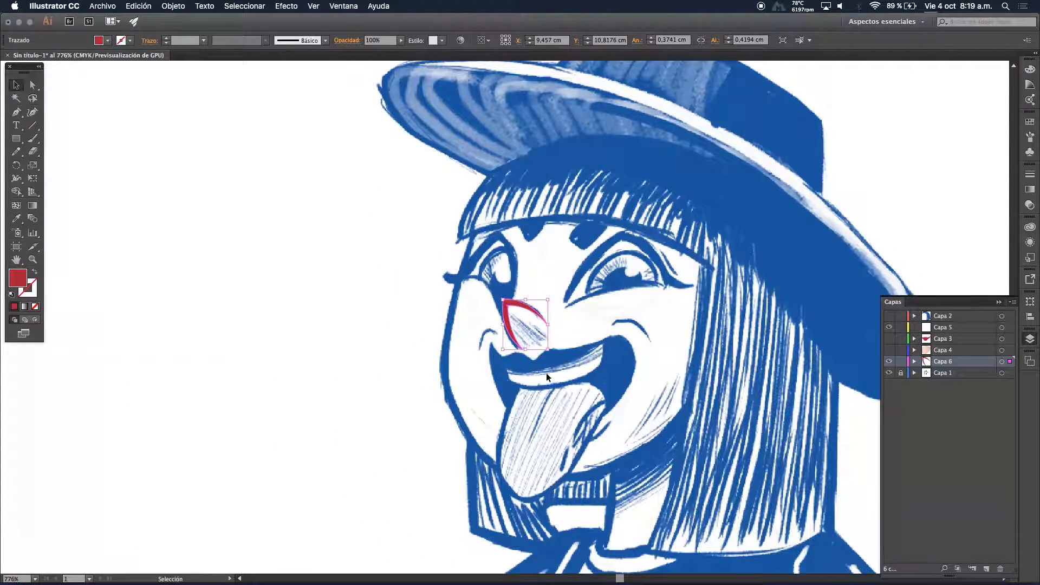
pyautogui.keyDown('super'); pyautogui.click(532, 337); pyautogui.keyUp('super')
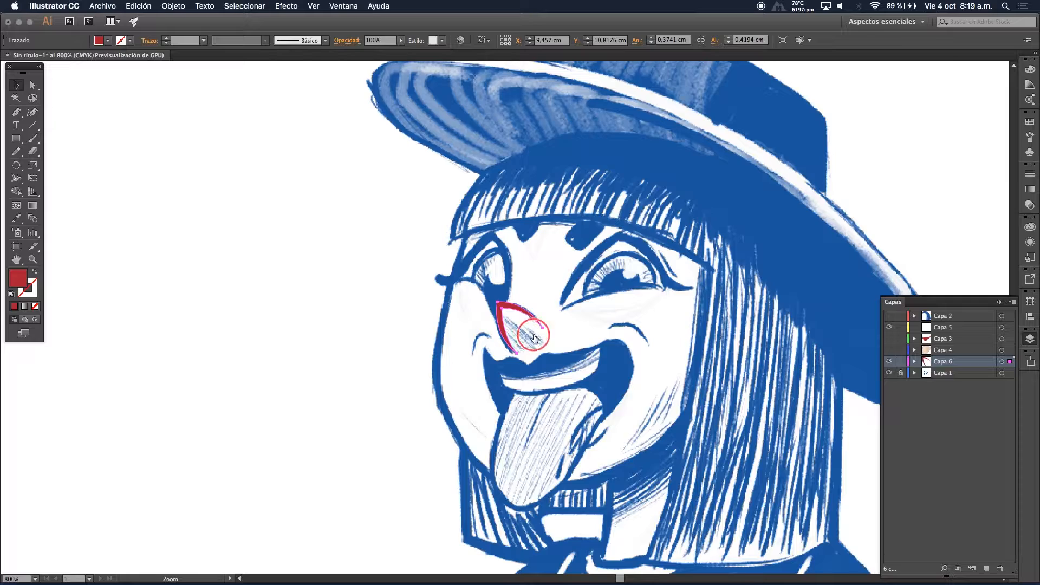
pyautogui.keyDown('super'); pyautogui.click(534, 337); pyautogui.keyUp('super')
pyautogui.keyDown('super'); pyautogui.click(515, 318); pyautogui.keyUp('super')
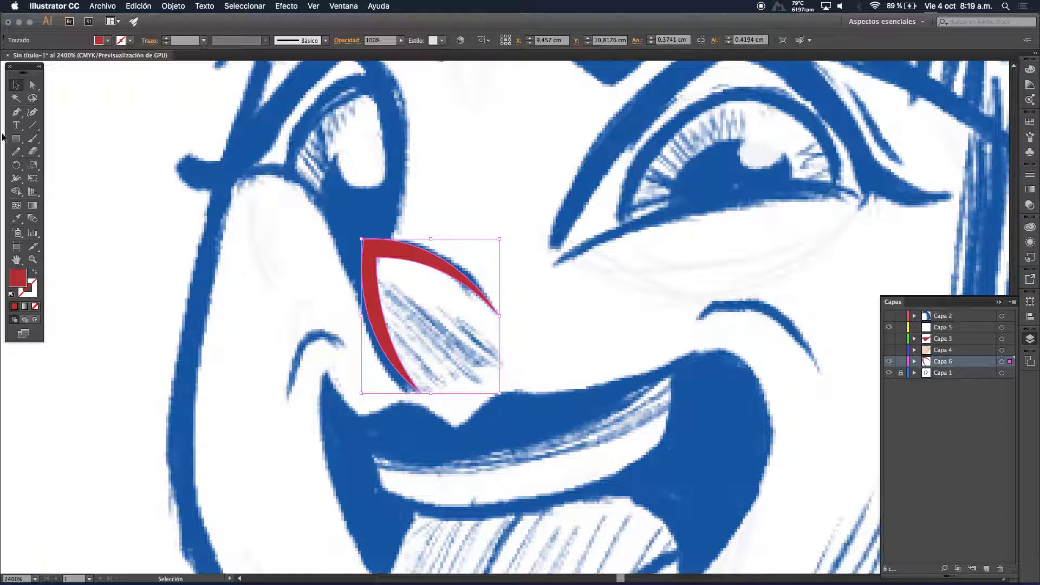
# Draw a closed straight-sided nose shadow with the Pen tool, from the outline's lower tip around the hatched area to its upper corner
pyautogui.click(16, 112)
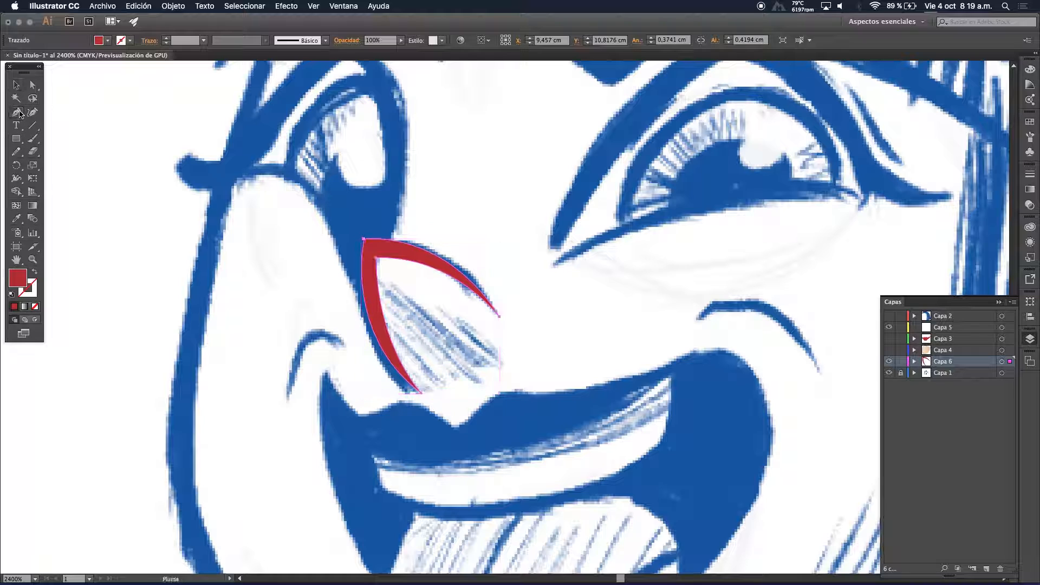
pyautogui.click(426, 393)
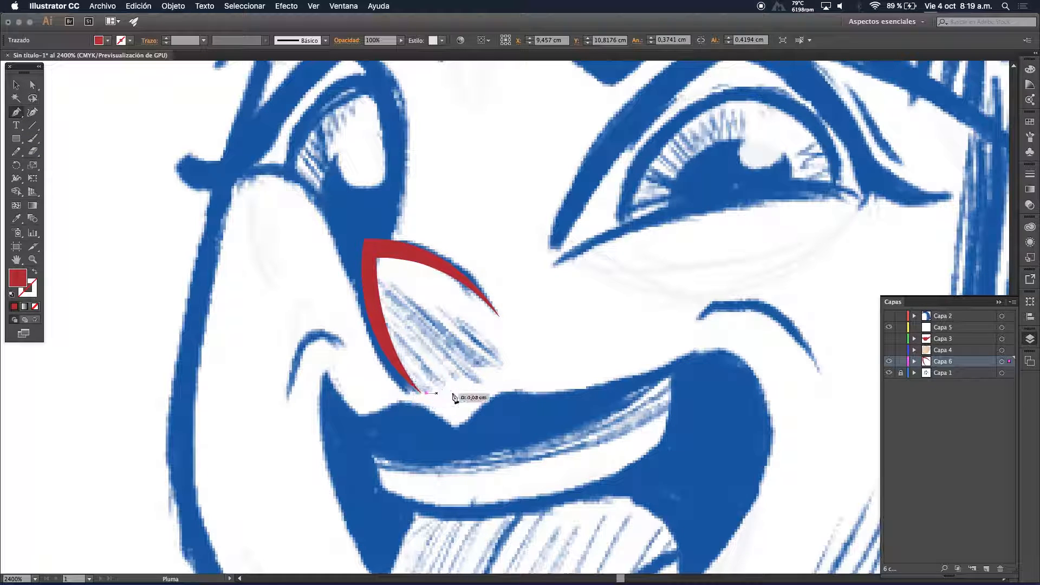
pyautogui.click(487, 381)
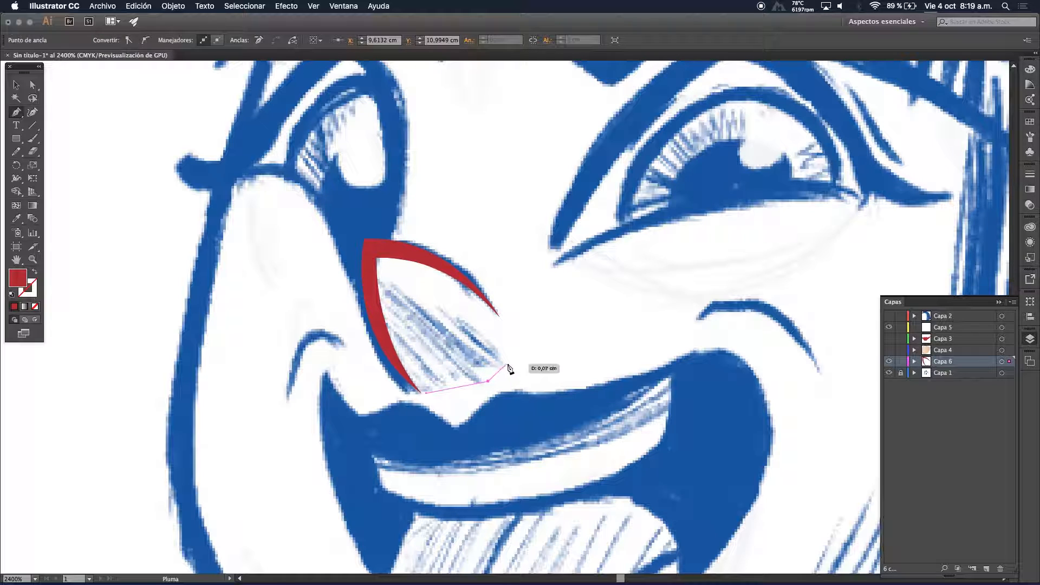
pyautogui.click(506, 357)
pyautogui.moveTo(374, 256); pyautogui.dragTo(379, 330)
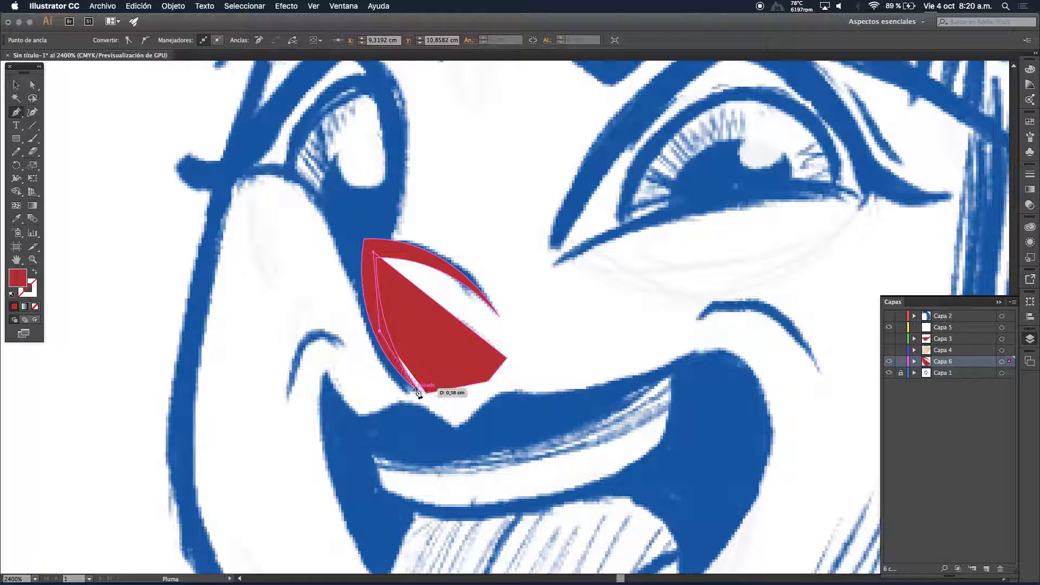
pyautogui.moveTo(419, 391); pyautogui.dragTo(23, 116)
pyautogui.click(16, 85)
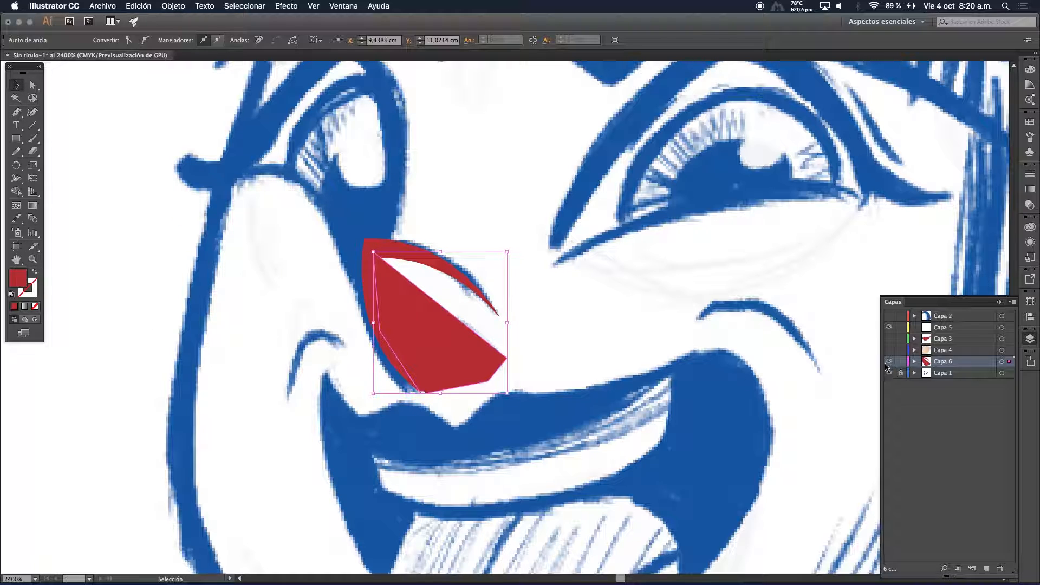
# Show layer Capa 4, sample the face shadow's darker skin tone as the nose shadow's fill, and hide Capa 4 again
pyautogui.click(888, 349)
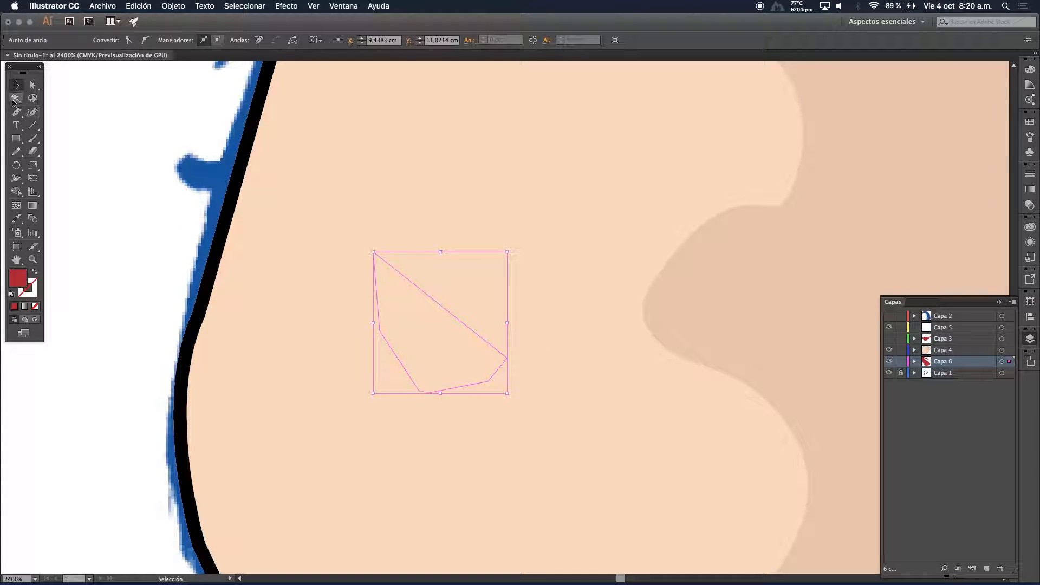
pyautogui.click(18, 219)
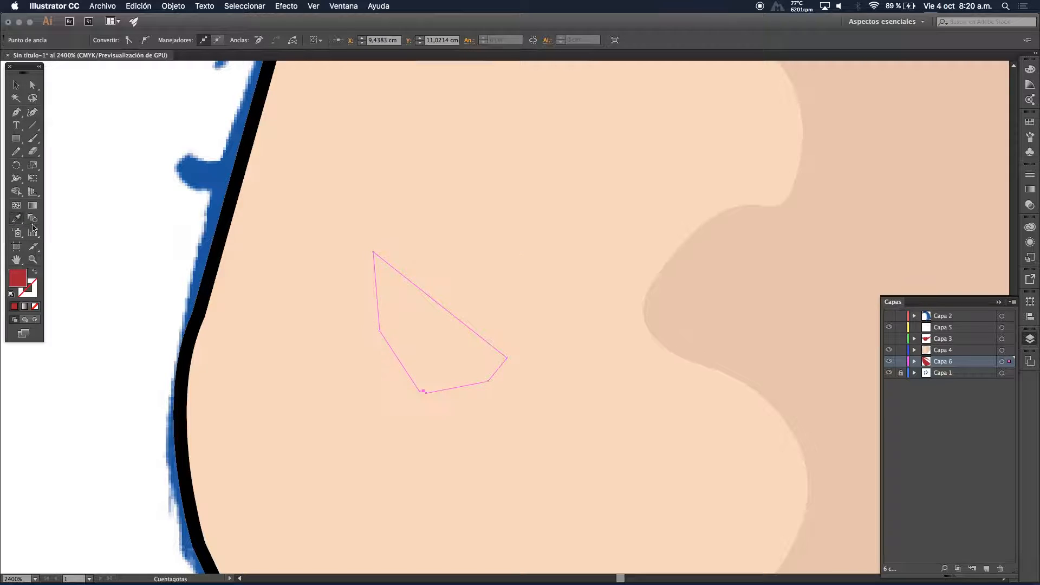
pyautogui.click(801, 311)
pyautogui.press('v')
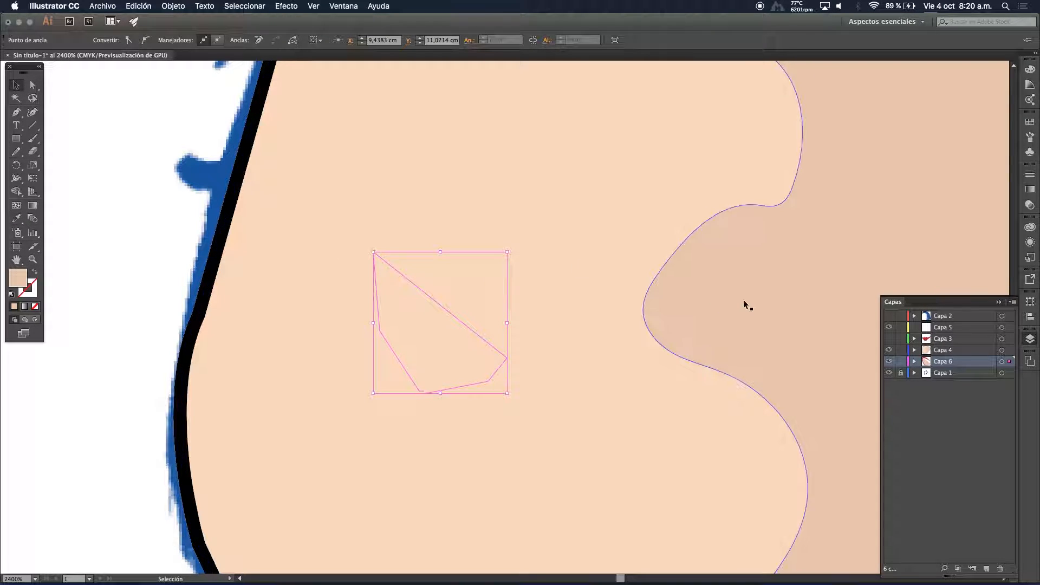
pyautogui.click(889, 350)
# Bring the red nose outline in front of the nose shadow and group the two shapes
pyautogui.click(375, 244)
pyautogui.rightClick(374, 245)
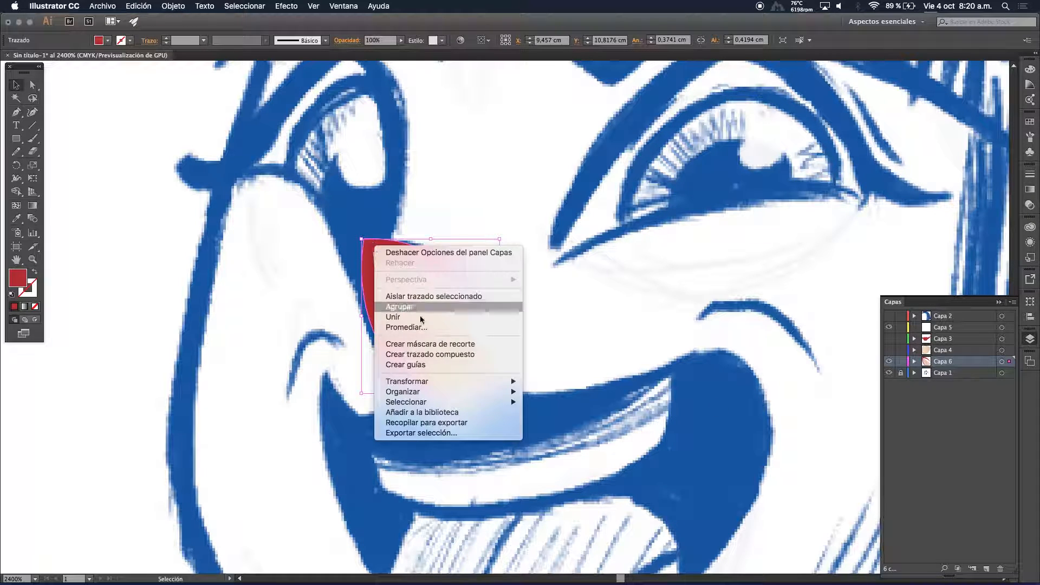
pyautogui.moveTo(501, 392)
pyautogui.click(558, 391)
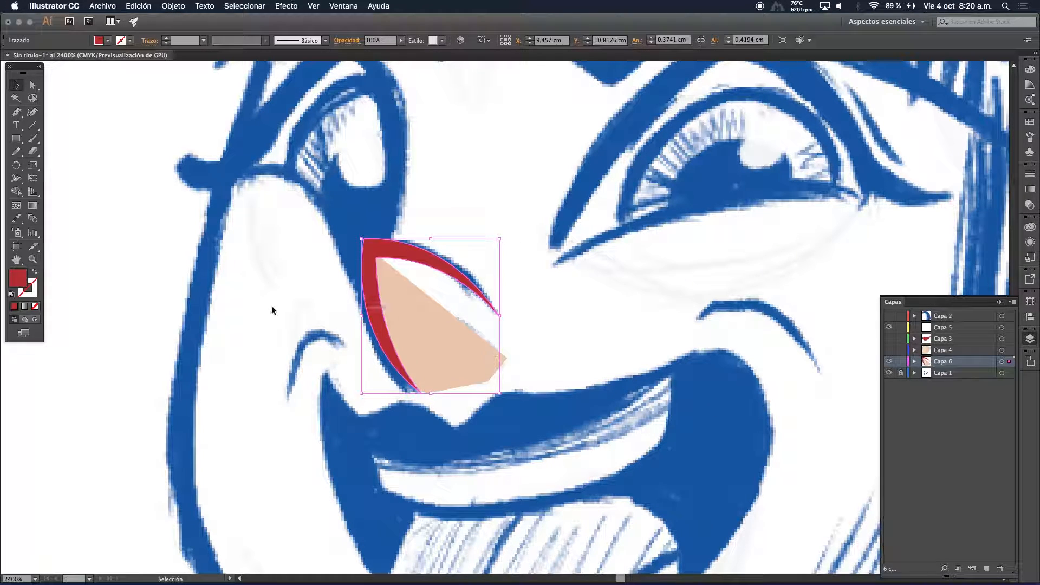
pyautogui.click(411, 301)
pyautogui.keyDown('shift'); pyautogui.click(407, 249); pyautogui.keyUp('shift')
pyautogui.press('super+g')
# Move layer Capa 6 above Capa 4, show Capa 4, and deselect the nose group
pyautogui.moveTo(960, 363); pyautogui.dragTo(946, 345)
pyautogui.click(889, 361)
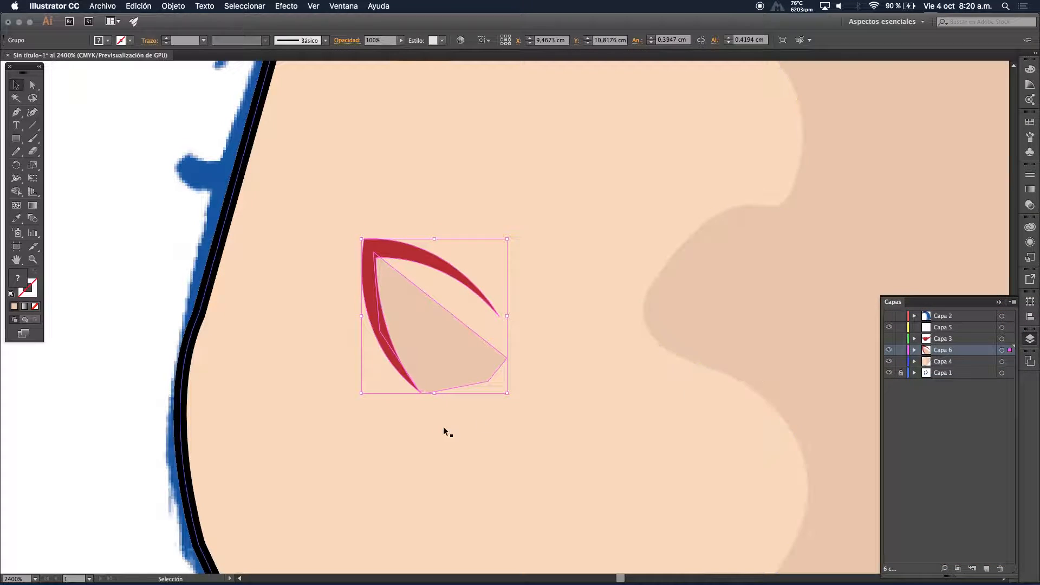
pyautogui.keyDown('alt'); pyautogui.click(487, 376); pyautogui.keyUp('alt')
pyautogui.keyDown('alt'); pyautogui.click(554, 384); pyautogui.keyUp('alt')
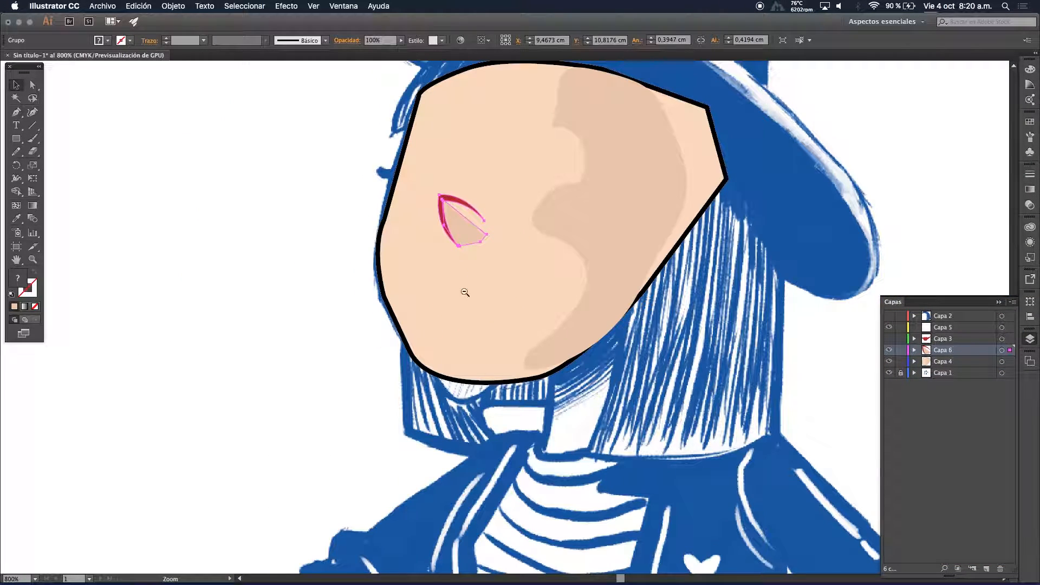
pyautogui.scroll(3, 311, 403)
pyautogui.click(230, 371)
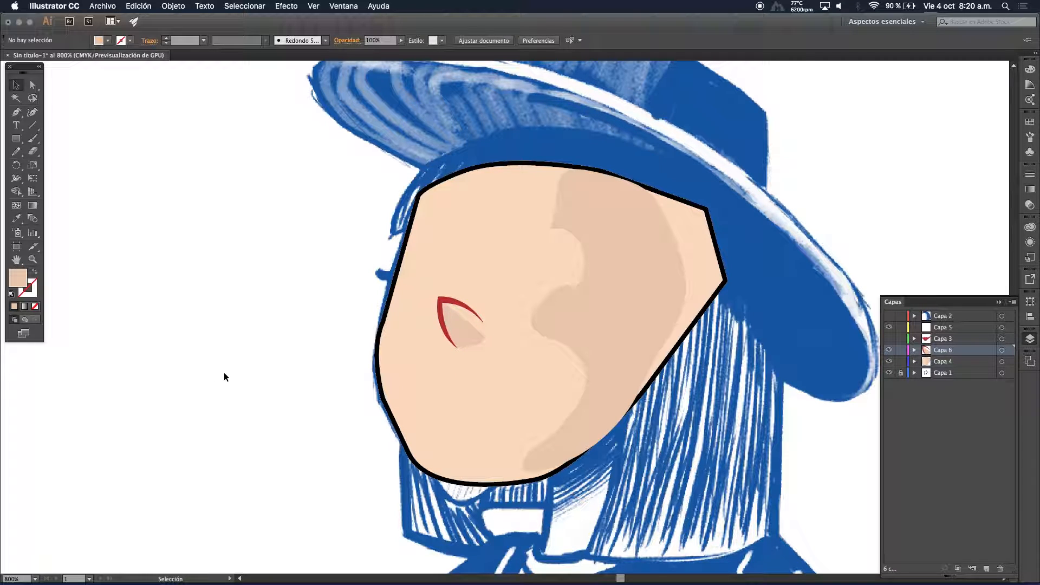
# Select only the nose outline within its group, set its fill to black (000000), and deselect it
pyautogui.click(459, 305)
pyautogui.click(102, 195)
pyautogui.click(33, 85)
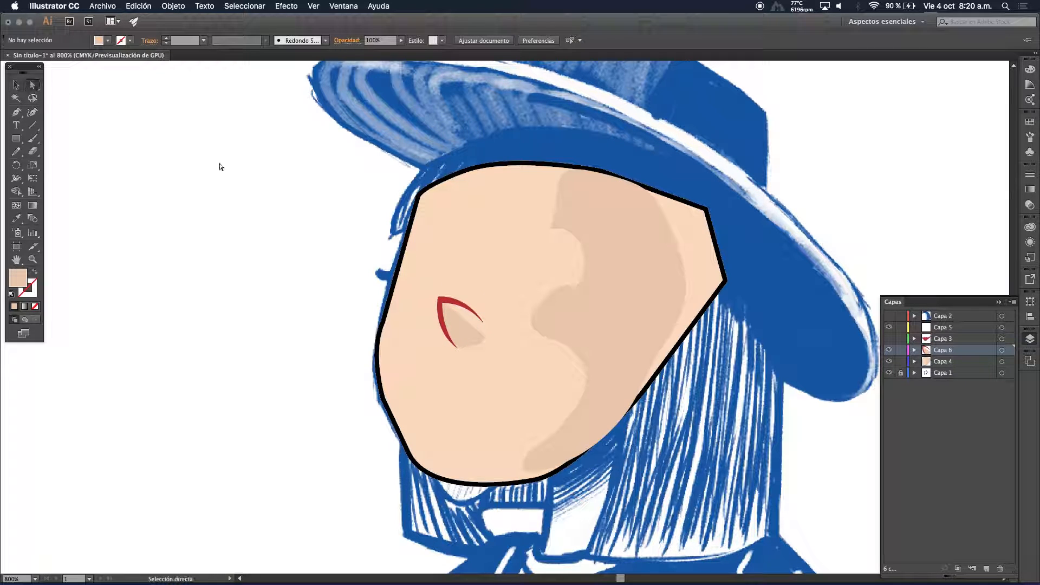
pyautogui.click(441, 297)
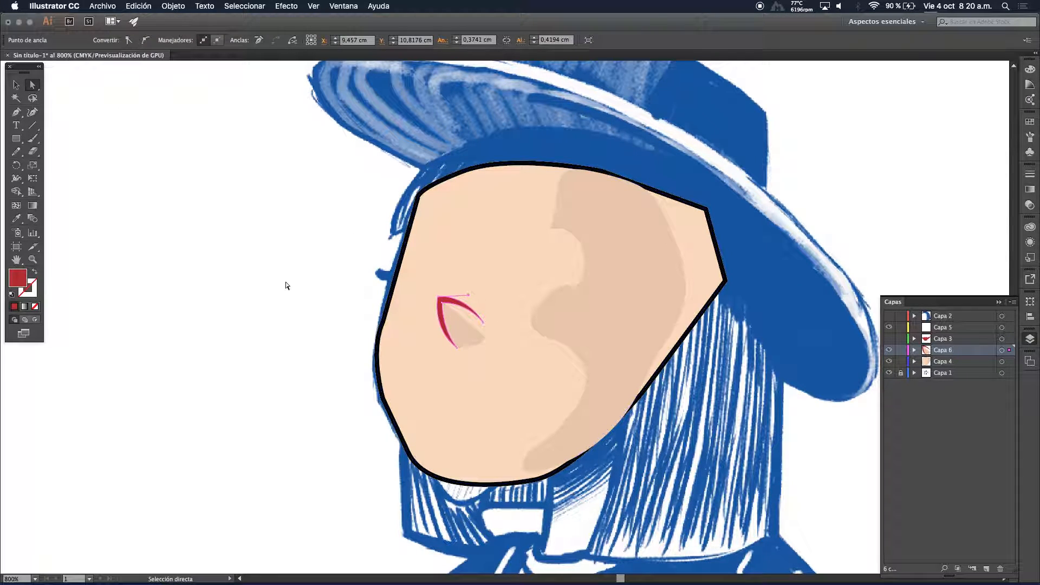
pyautogui.click(15, 85)
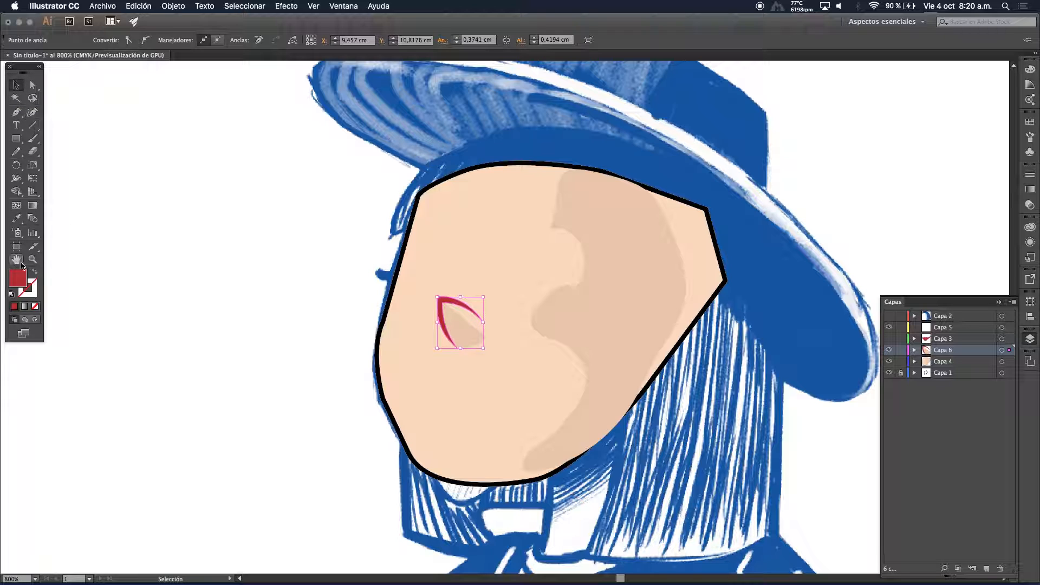
pyautogui.doubleClick(23, 279)
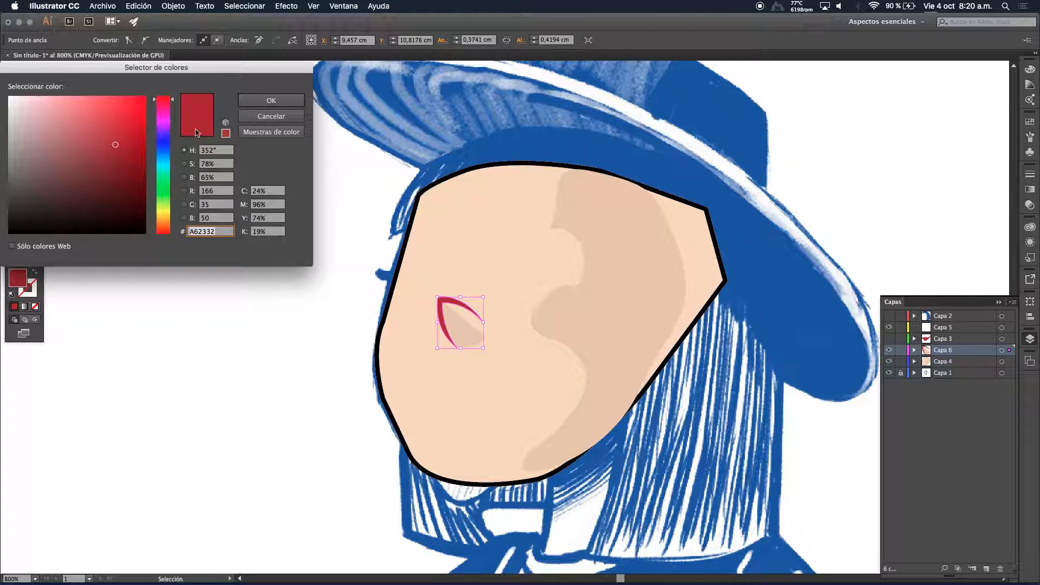
pyautogui.moveTo(128, 220); pyautogui.dragTo(147, 236)
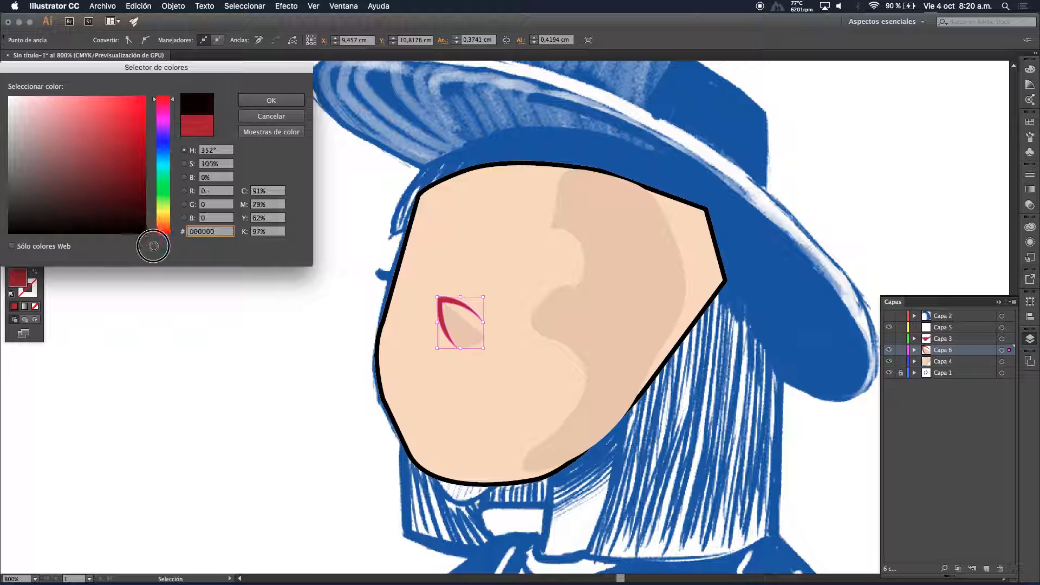
pyautogui.click(258, 103)
pyautogui.click(206, 239)
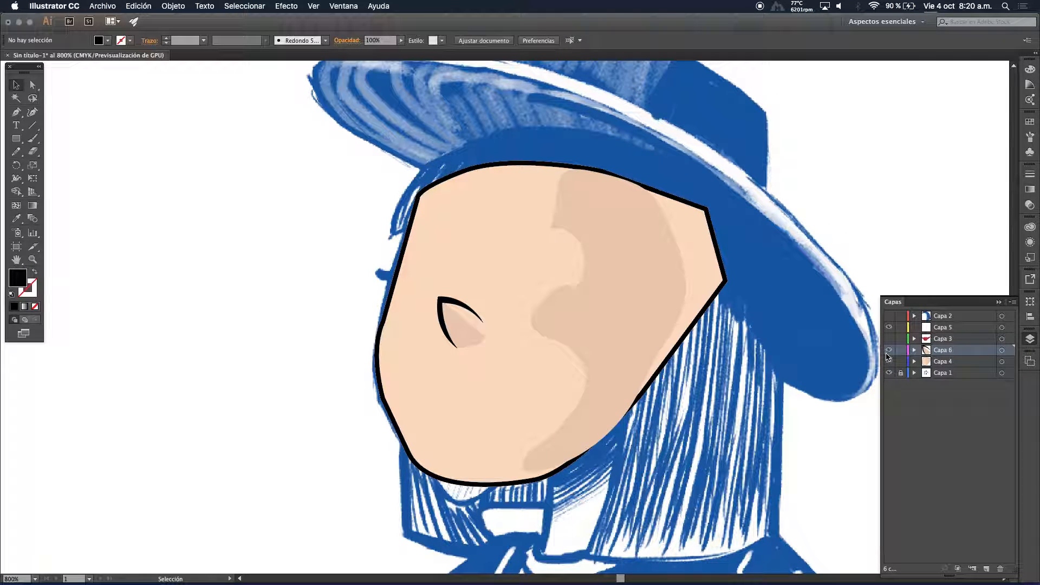
# Hide layers Capa 6 and Capa 4, and make Capa 5 the active layer for drawing the sketch's larger eye with the Pen tool
pyautogui.moveTo(889, 350); pyautogui.dragTo(888, 361)
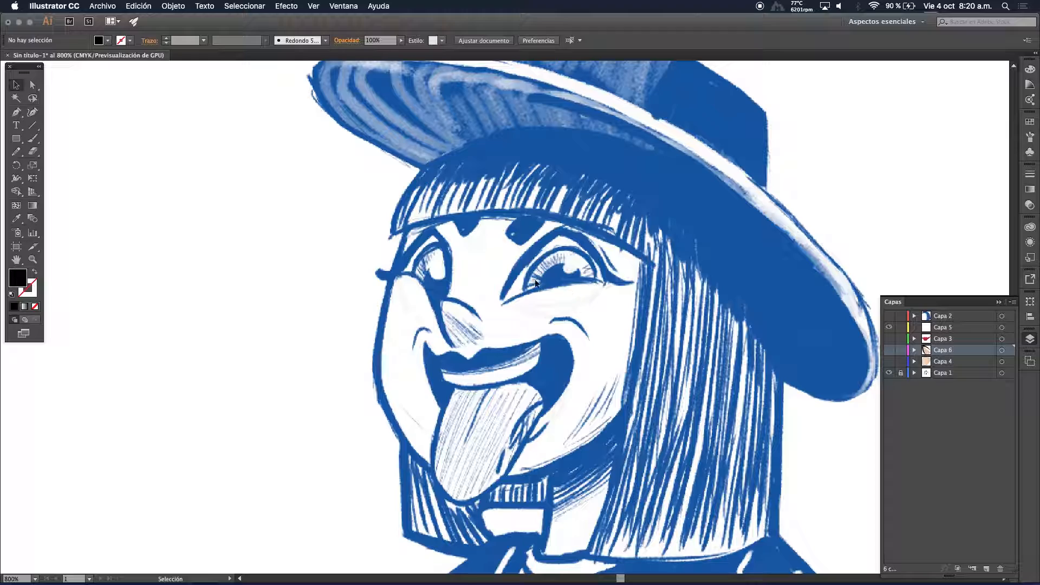
pyautogui.keyDown('super'); pyautogui.click(513, 290); pyautogui.keyUp('super')
pyautogui.keyDown('super'); pyautogui.click(552, 325); pyautogui.keyUp('super')
pyautogui.moveTo(560, 335); pyautogui.dragTo(498, 245)
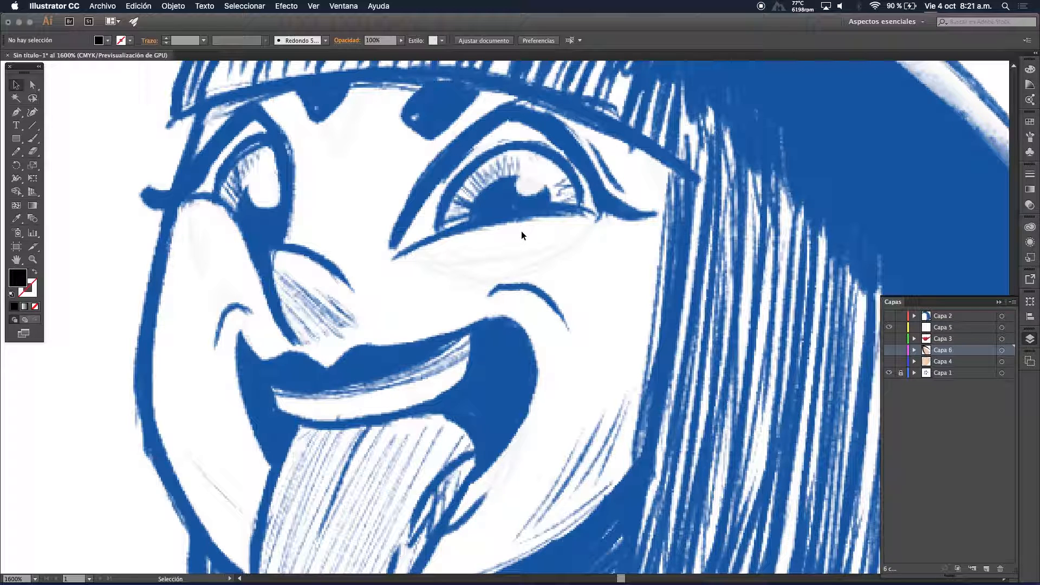
pyautogui.moveTo(521, 235); pyautogui.dragTo(481, 265)
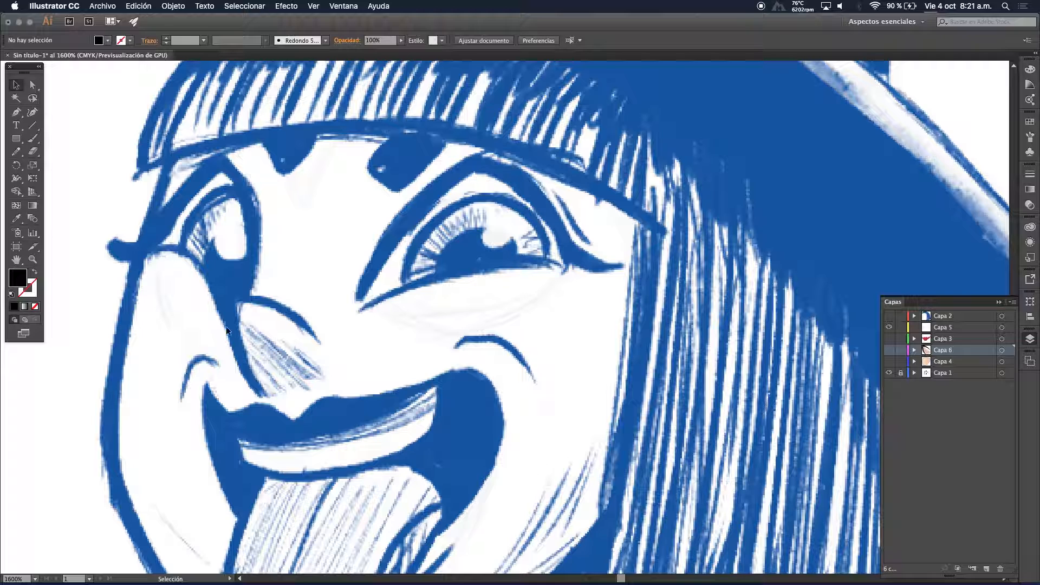
pyautogui.hotkey('shift', 'e')
pyautogui.click(16, 112)
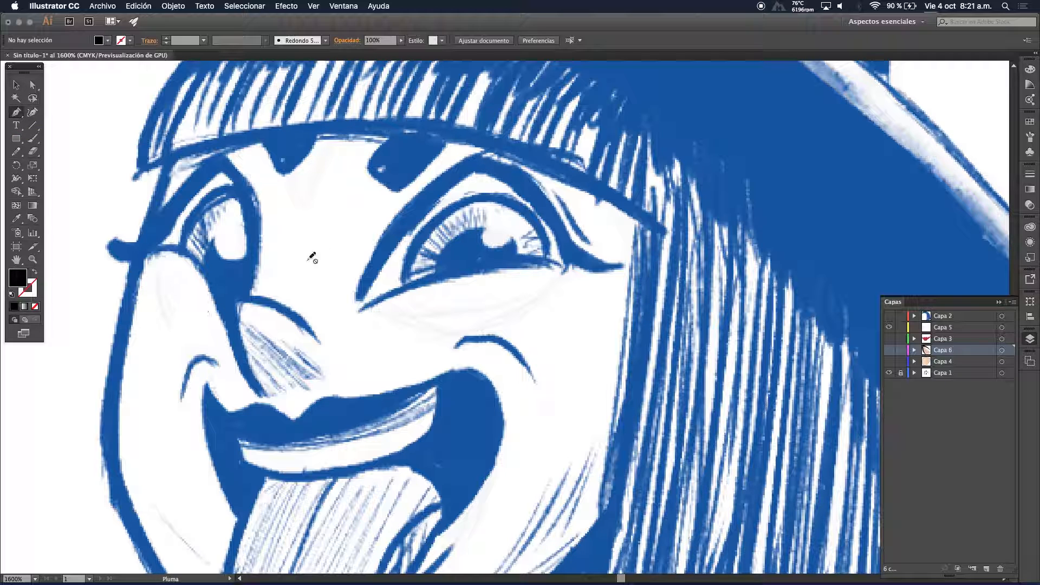
pyautogui.click(951, 329)
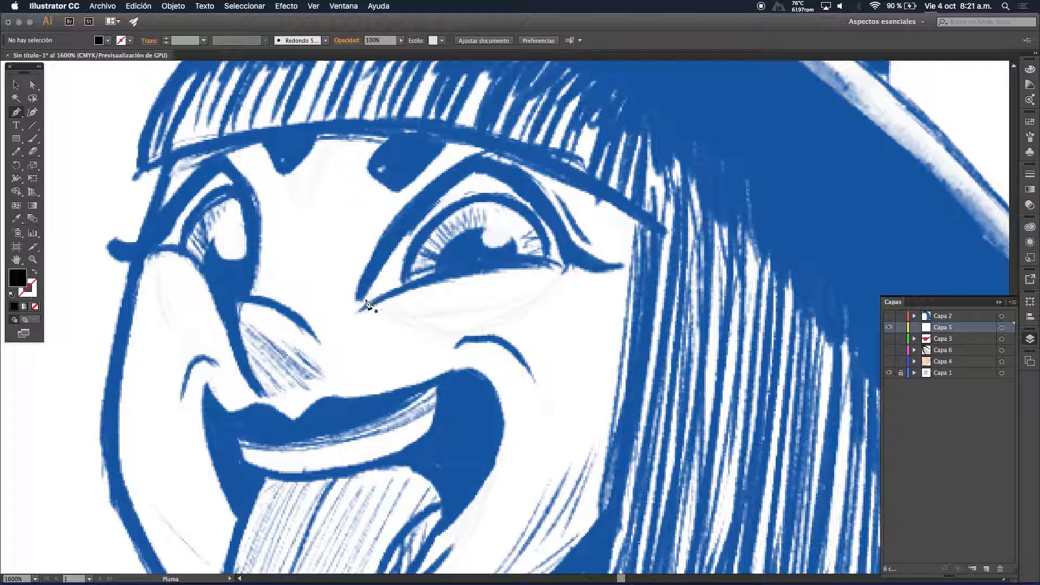
# Draw a closed black-filled base shape about 0.89 by 0.57 cm around the larger eye, following its upper lid and lower edge
pyautogui.moveTo(359, 305); pyautogui.dragTo(388, 250)
pyautogui.moveTo(447, 179); pyautogui.dragTo(483, 171)
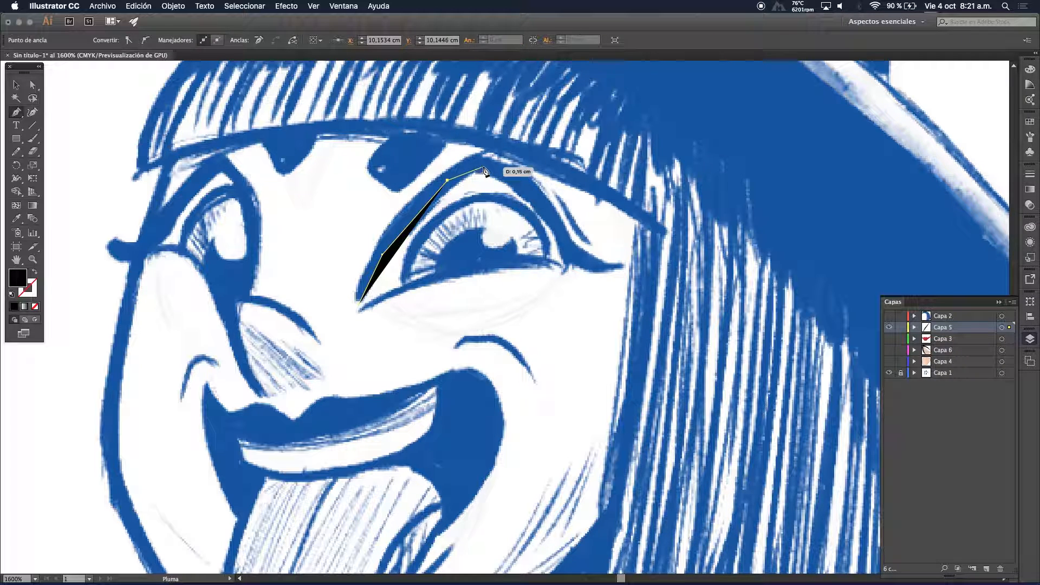
pyautogui.click(485, 165)
pyautogui.click(534, 193)
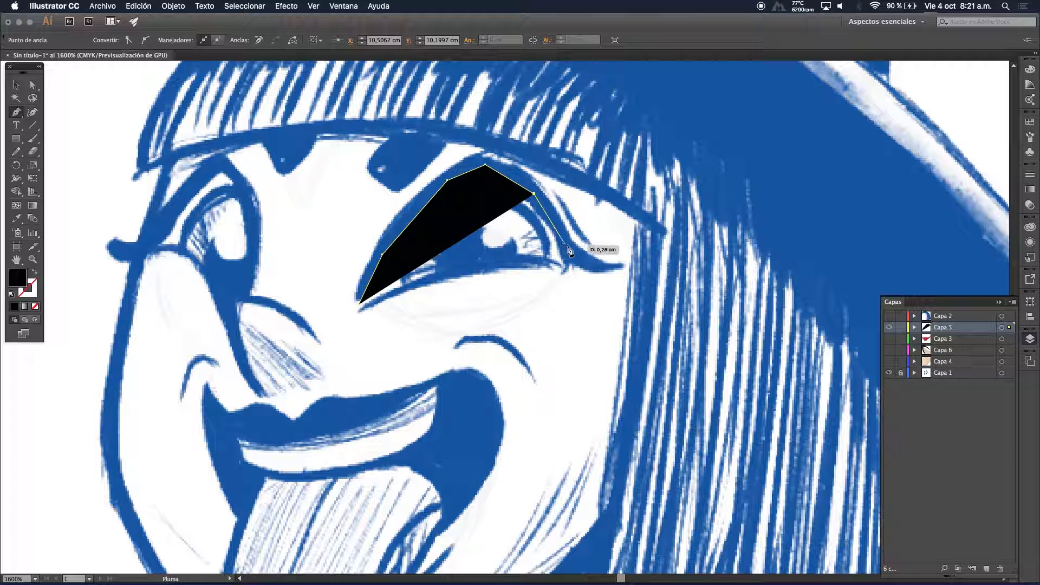
pyautogui.click(566, 234)
pyautogui.click(576, 261)
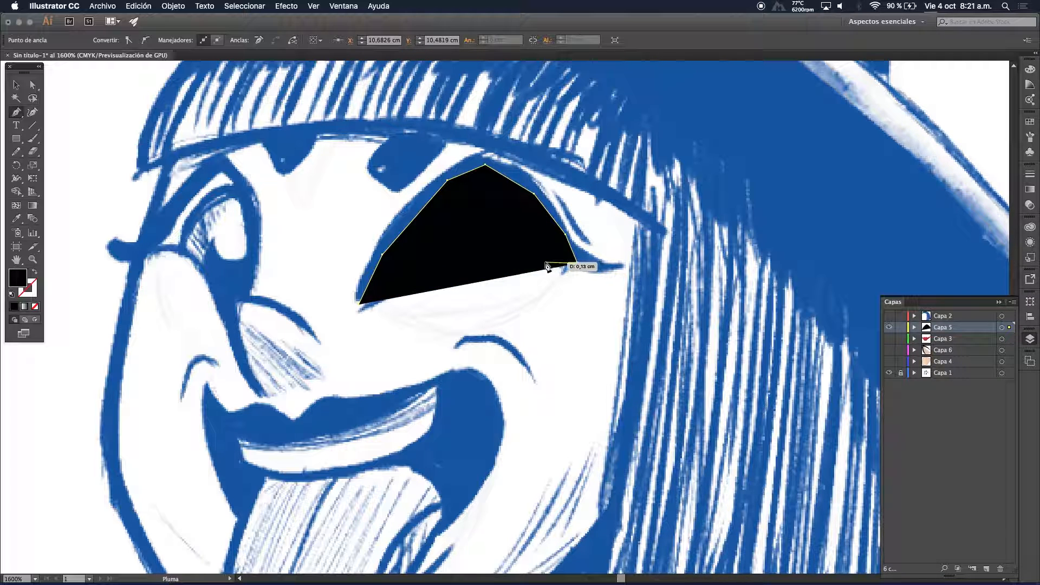
pyautogui.moveTo(451, 267); pyautogui.dragTo(435, 276)
pyautogui.click(360, 307)
pyautogui.click(16, 85)
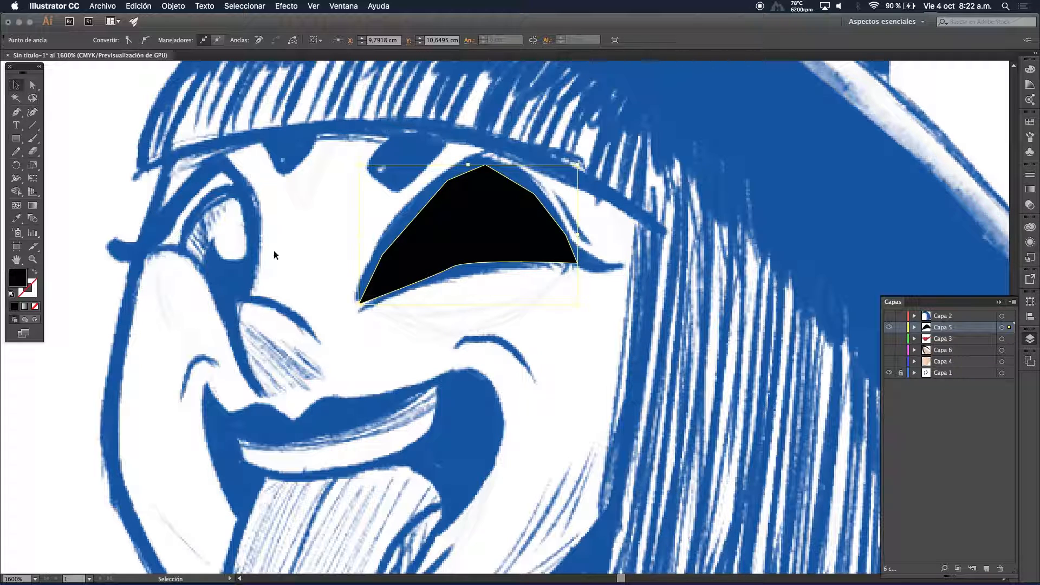
# Try moving the black eye shape onto the other eye, undo the move, and hide layer Capa 5
pyautogui.moveTo(464, 233); pyautogui.dragTo(175, 218)
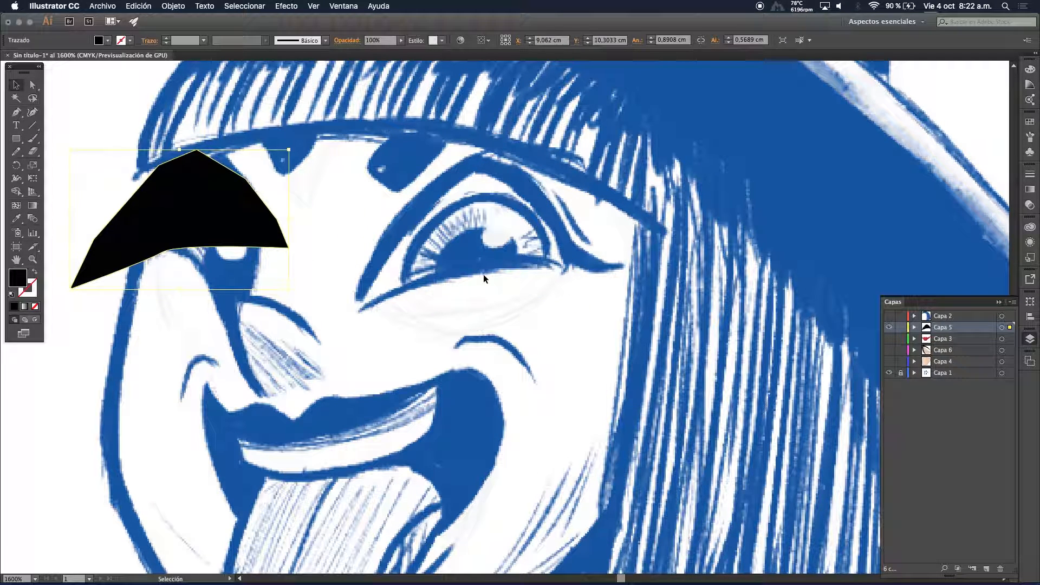
pyautogui.press('super+z')
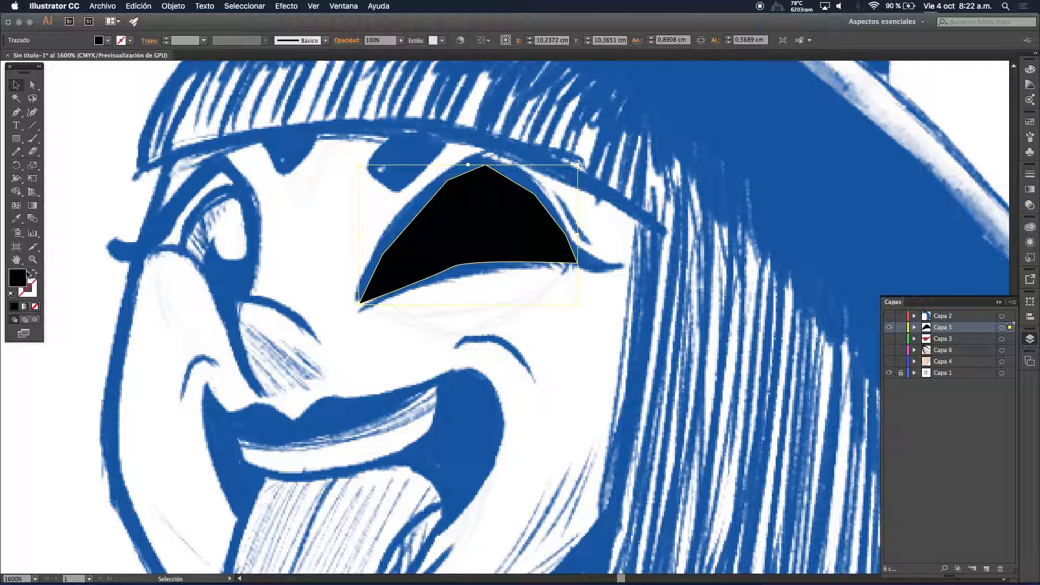
pyautogui.click(889, 327)
pyautogui.press('b')
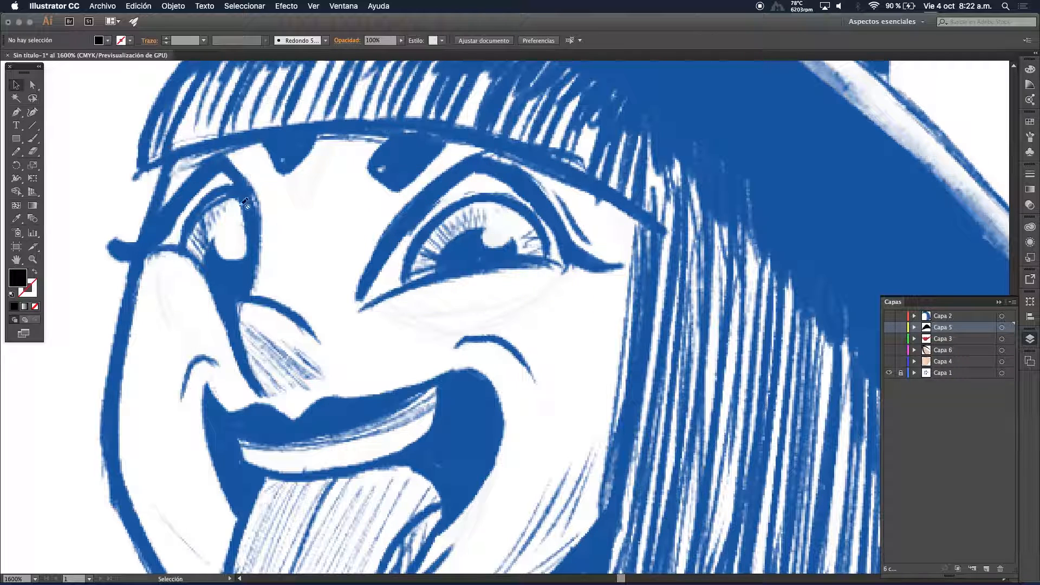
# Add a new layer above Capa 5 and draw the larger eye's lower lid as a thin tapered black shape about 0.83 cm wide
pyautogui.click(17, 112)
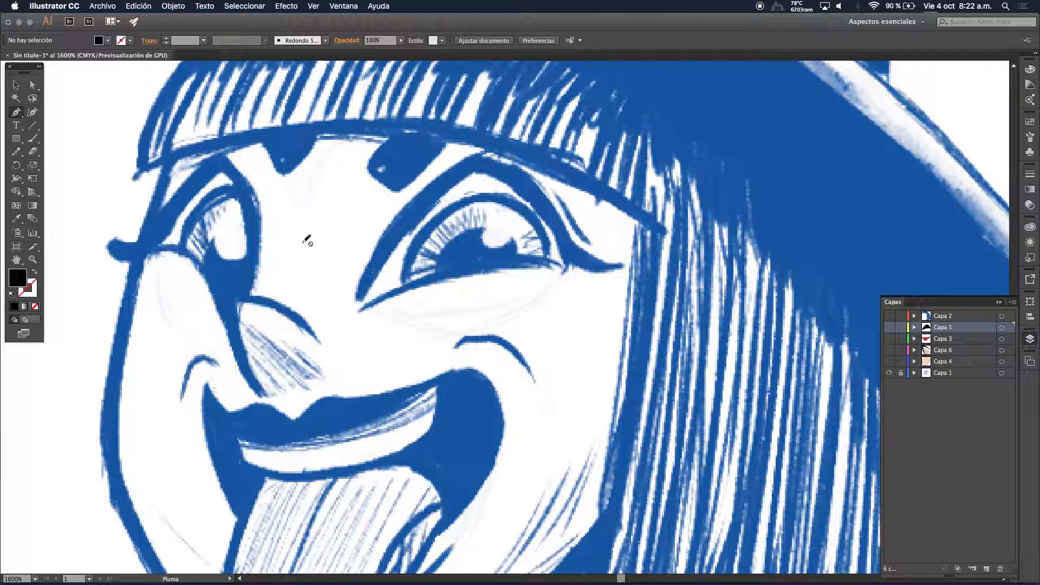
pyautogui.click(985, 567)
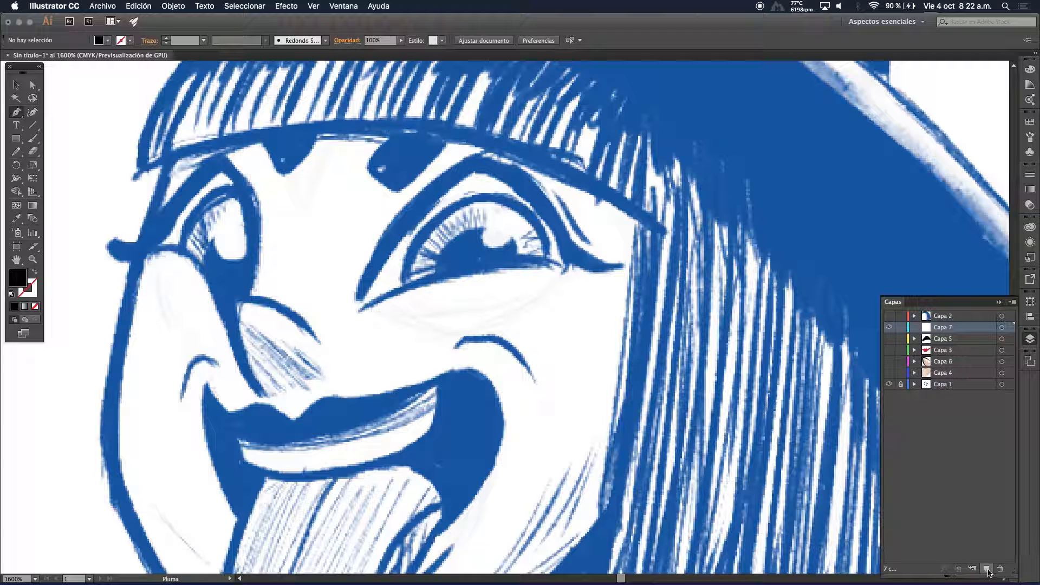
pyautogui.click(359, 311)
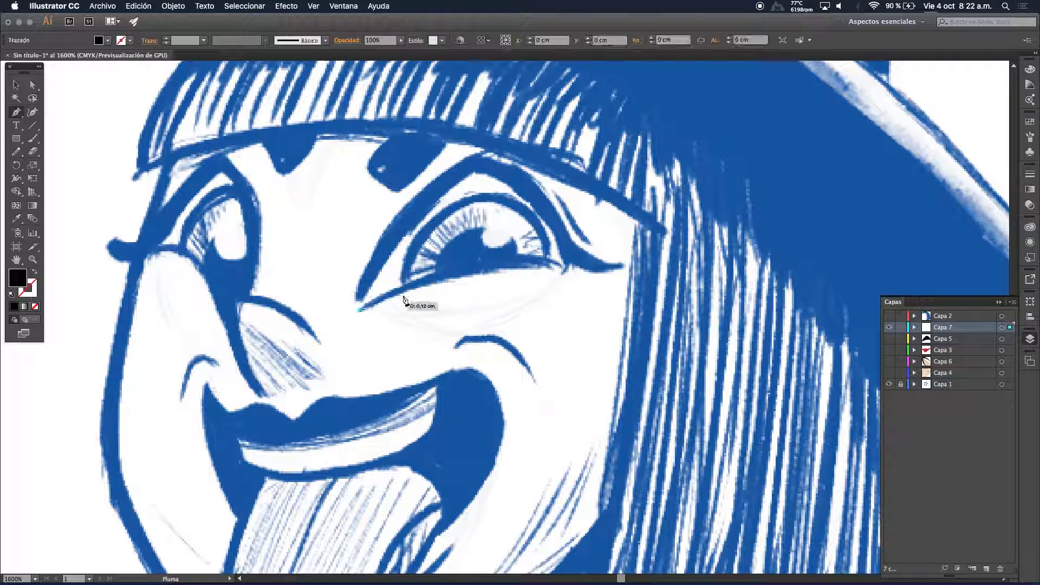
pyautogui.moveTo(562, 267); pyautogui.dragTo(688, 268)
pyautogui.click(563, 266)
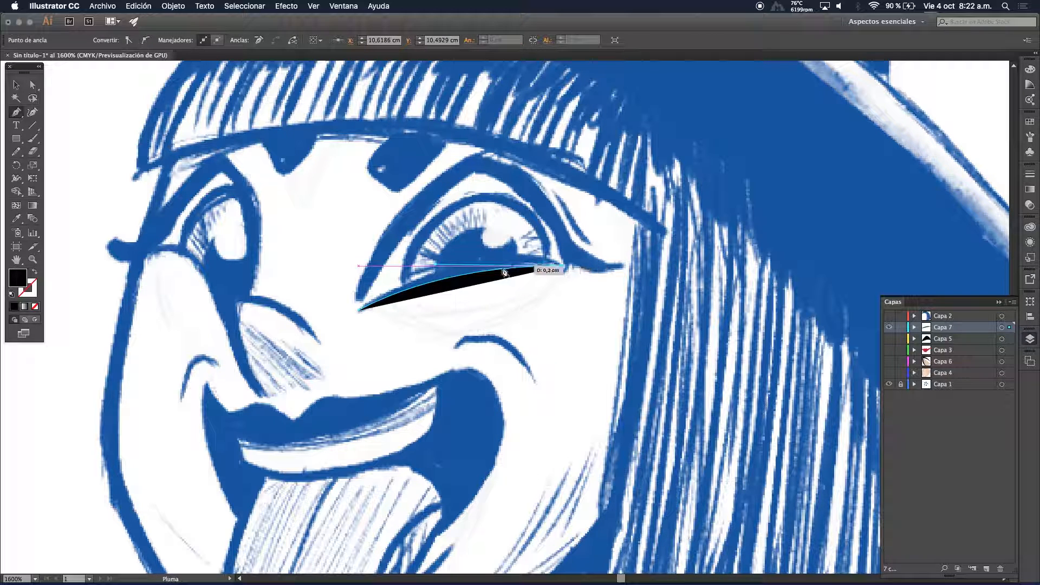
pyautogui.moveTo(460, 268); pyautogui.dragTo(349, 335)
pyautogui.click(460, 266)
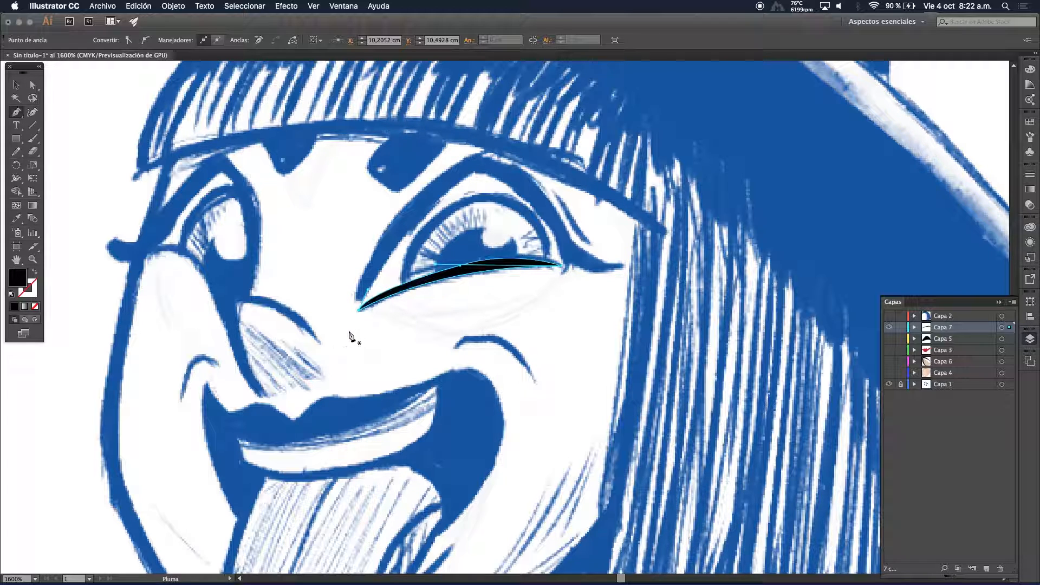
pyautogui.click(16, 84)
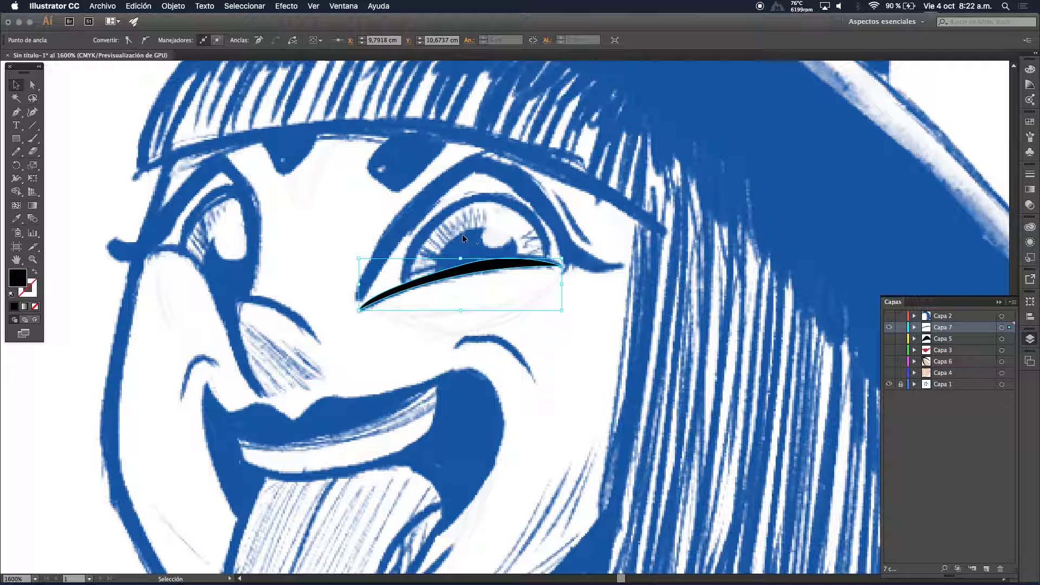
# Draw the larger eye's upper lid with its outer flick as a closed black arched shape about 1.1 by 0.59 cm
pyautogui.click(17, 112)
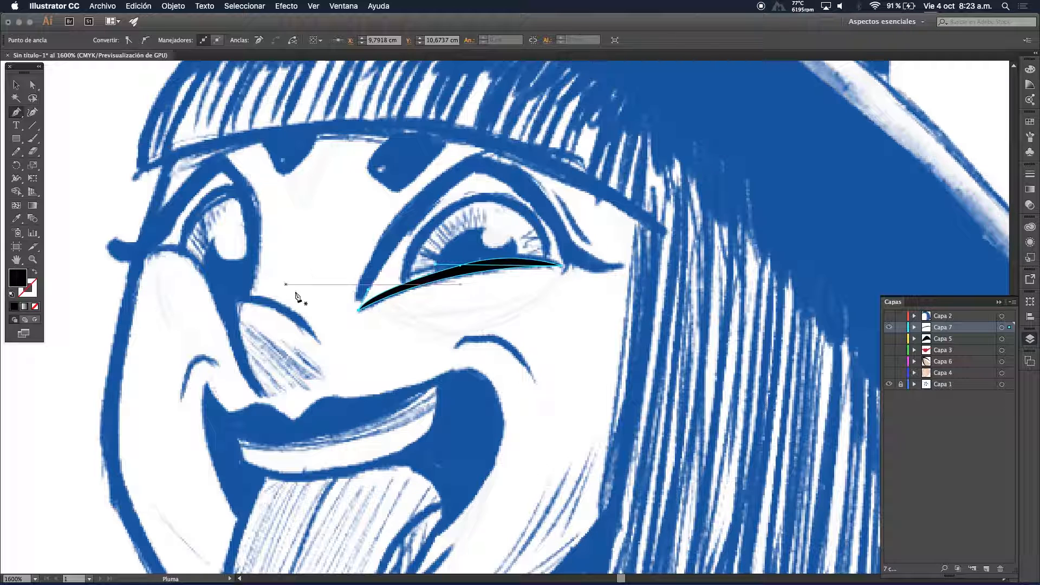
pyautogui.click(356, 299)
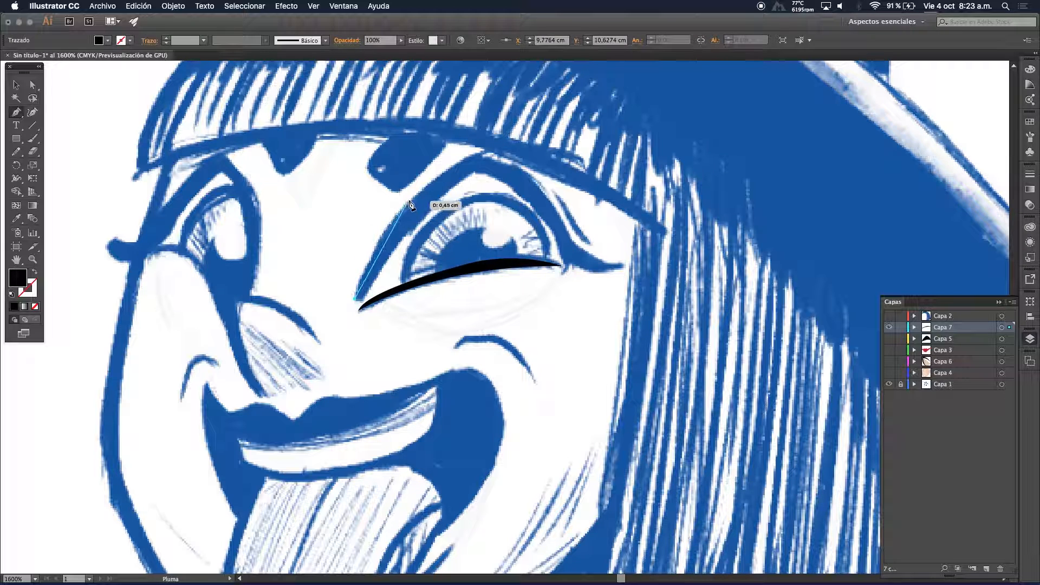
pyautogui.click(403, 213)
pyautogui.moveTo(403, 213); pyautogui.dragTo(589, 272)
pyautogui.moveTo(522, 226); pyautogui.dragTo(503, 187)
pyautogui.click(489, 177)
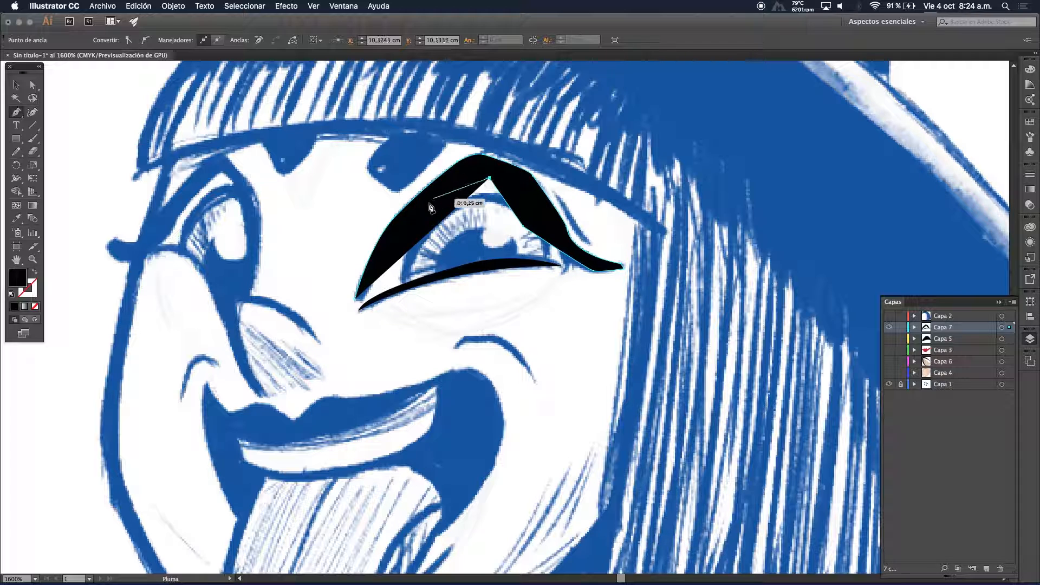
pyautogui.click(402, 236)
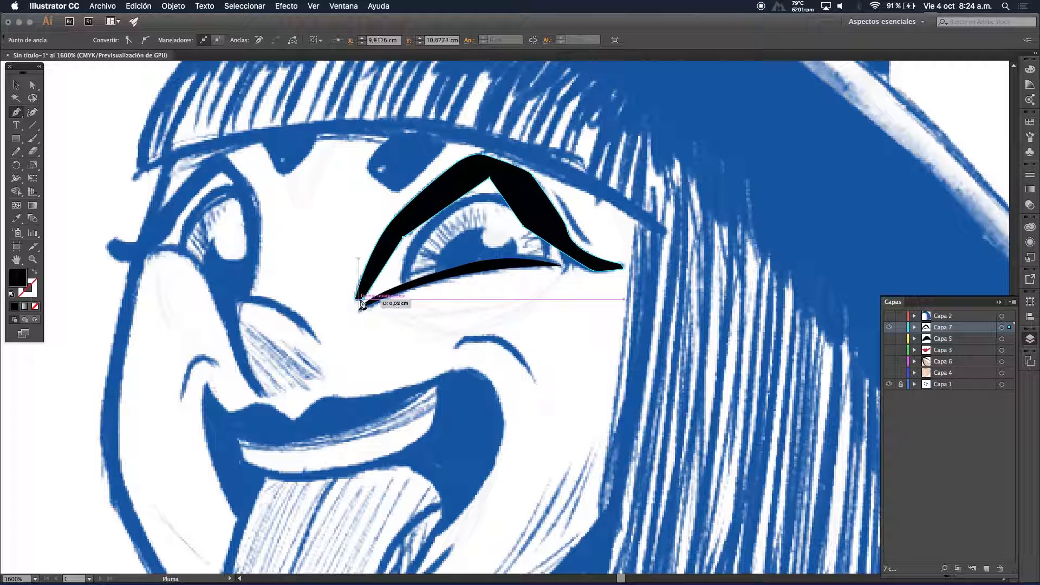
pyautogui.click(357, 298)
# Reposition the inner-edge anchor and its handle near the outer corner of the upper lid shape to match the sketch
pyautogui.click(31, 85)
pyautogui.moveTo(534, 231); pyautogui.dragTo(540, 211)
pyautogui.moveTo(588, 275); pyautogui.dragTo(566, 262)
pyautogui.moveTo(545, 215); pyautogui.dragTo(541, 217)
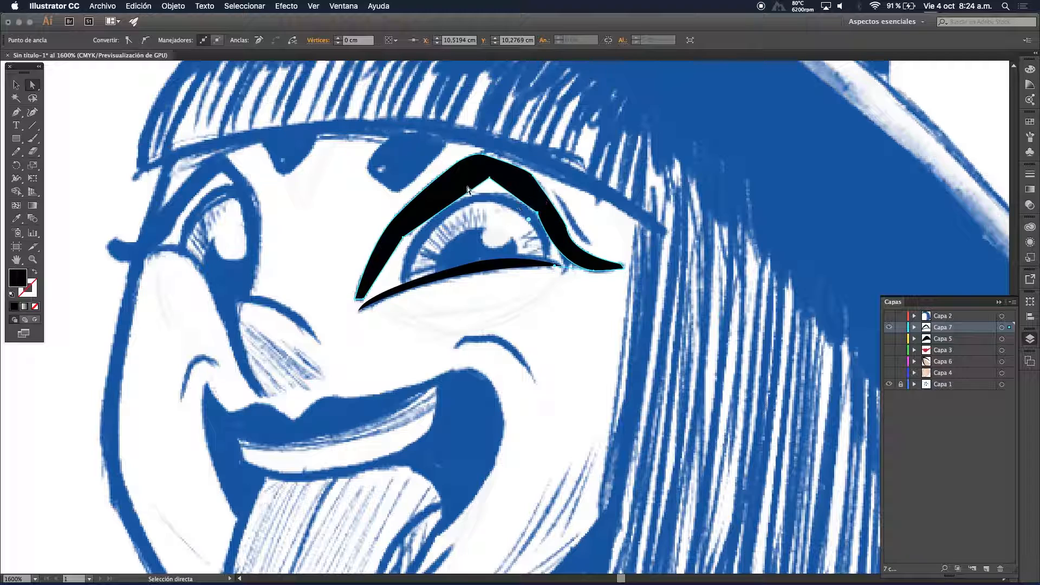
# Curve the upper lid's inner edge between its peak and outer corner with the Anchor Point tool
pyautogui.keyDown('super'); pyautogui.click(527, 208); pyautogui.keyUp('super')
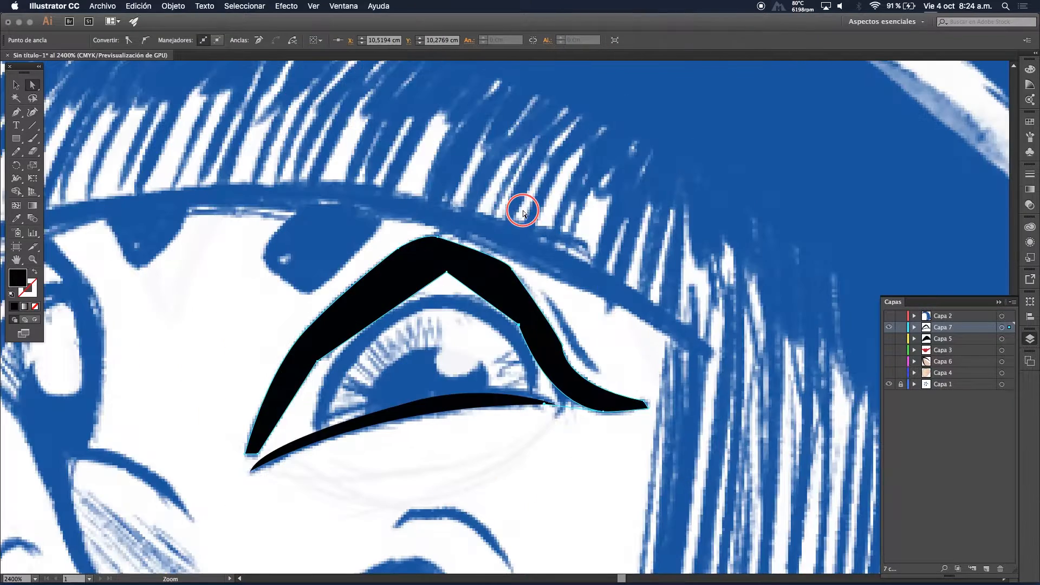
pyautogui.keyDown('super'); pyautogui.click(513, 213); pyautogui.keyUp('super')
pyautogui.moveTo(450, 354); pyautogui.dragTo(468, 143)
pyautogui.click(431, 179)
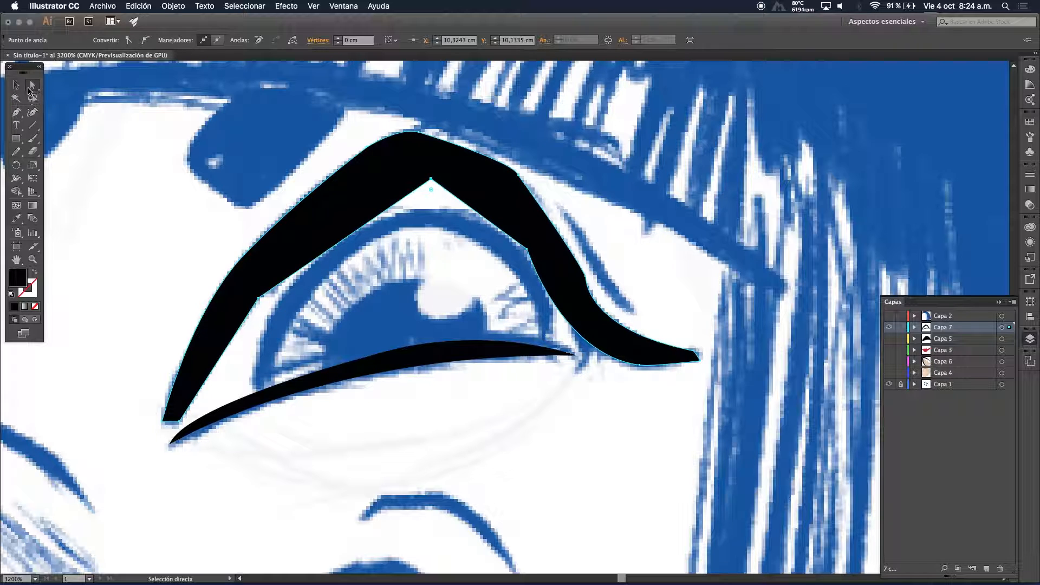
pyautogui.moveTo(16, 112); pyautogui.dragTo(81, 154)
pyautogui.moveTo(528, 250); pyautogui.dragTo(500, 193)
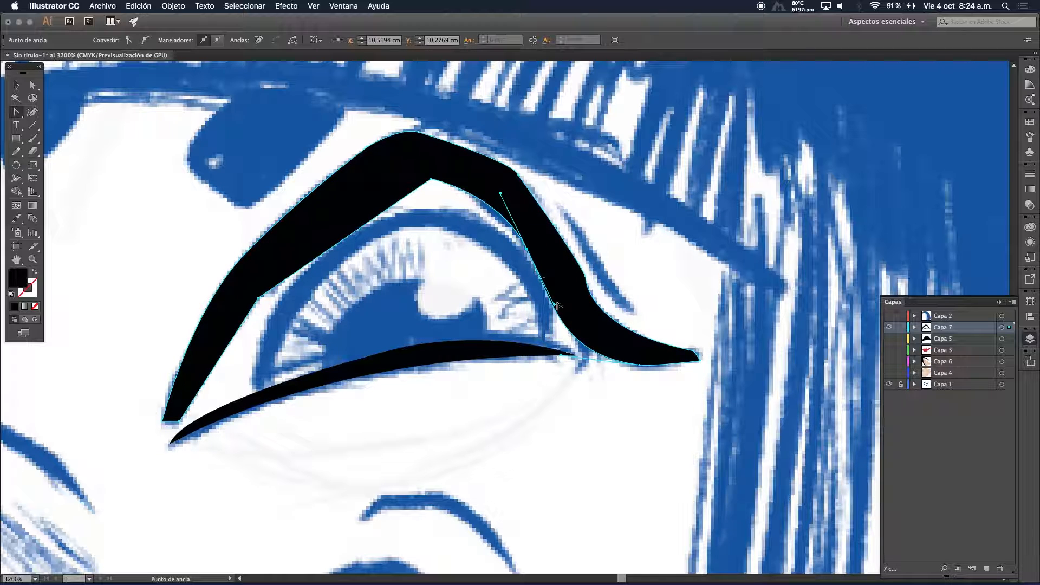
pyautogui.moveTo(556, 308); pyautogui.dragTo(538, 250)
pyautogui.click(527, 250)
pyautogui.click(511, 222)
pyautogui.moveTo(492, 213); pyautogui.dragTo(490, 214)
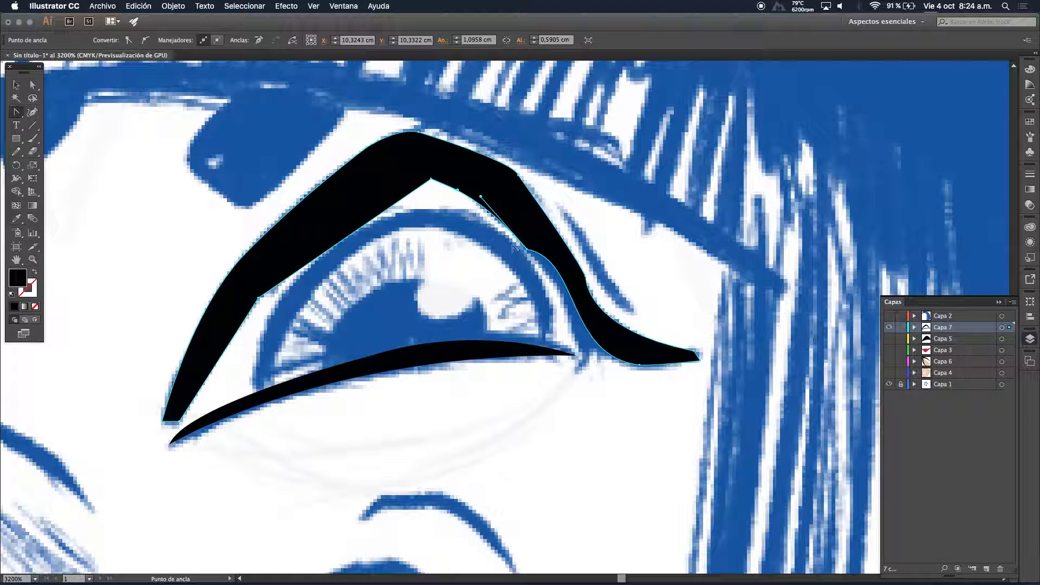
# Round the upper lid's inner edge at the peak and toward the nose side, and smooth its anchor near the outer corner
pyautogui.moveTo(399, 204); pyautogui.dragTo(370, 191)
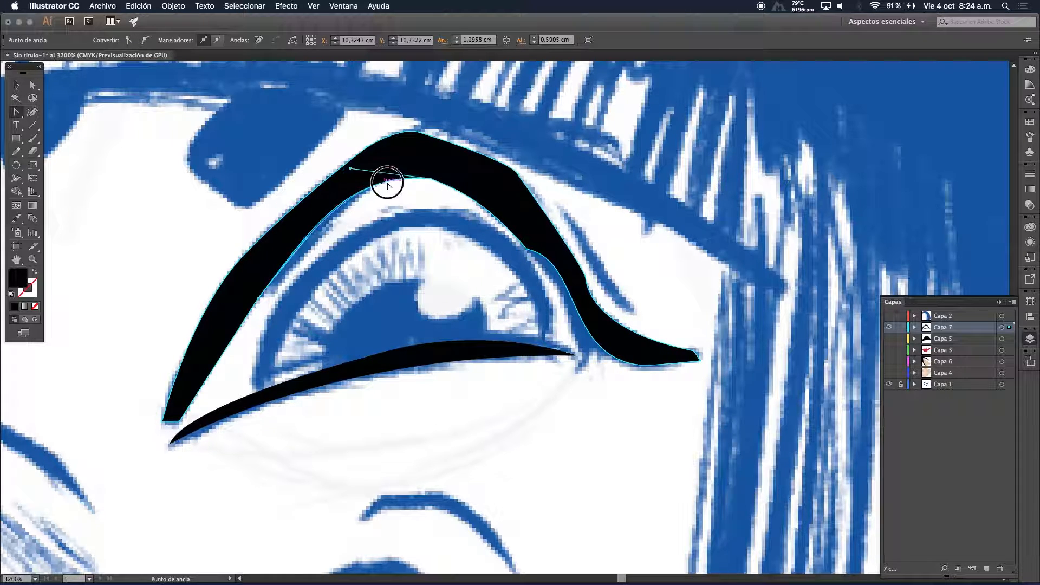
pyautogui.moveTo(431, 181)
pyautogui.mouseDown()
pyautogui.moveTo(429, 169)
pyautogui.moveTo(430, 188)
pyautogui.mouseUp()
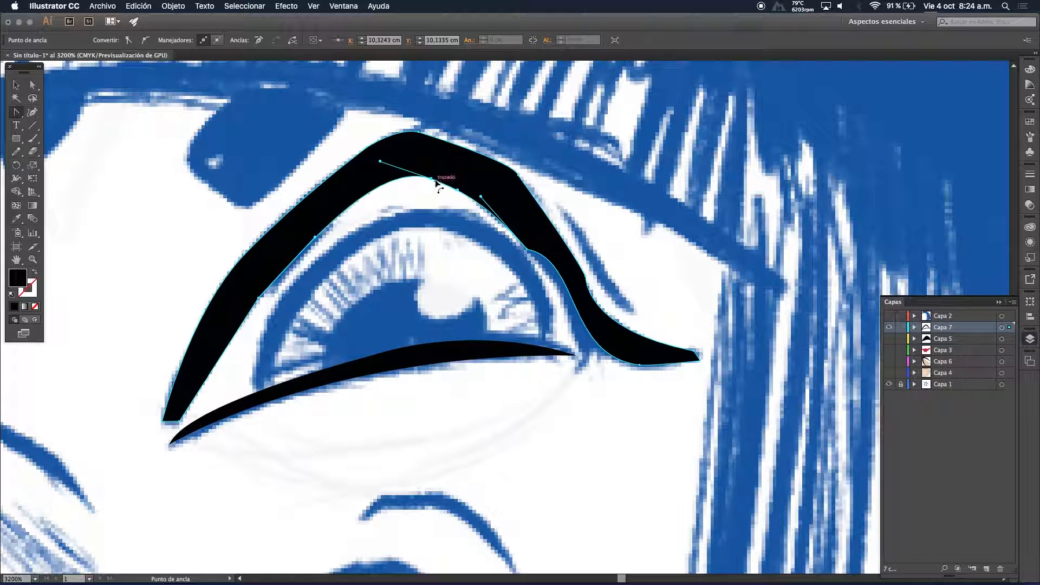
pyautogui.click(432, 179)
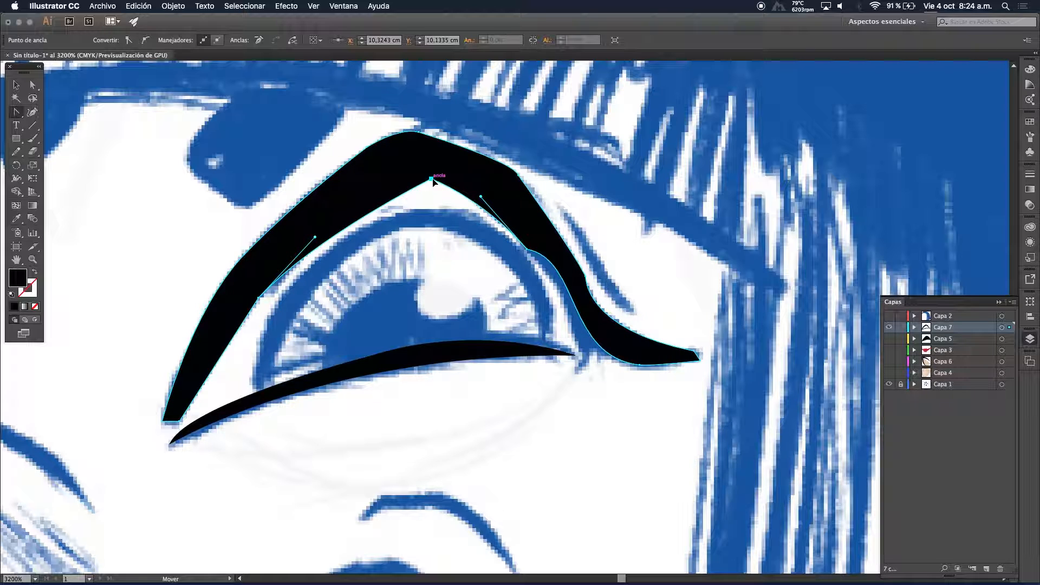
pyautogui.press('super+z')
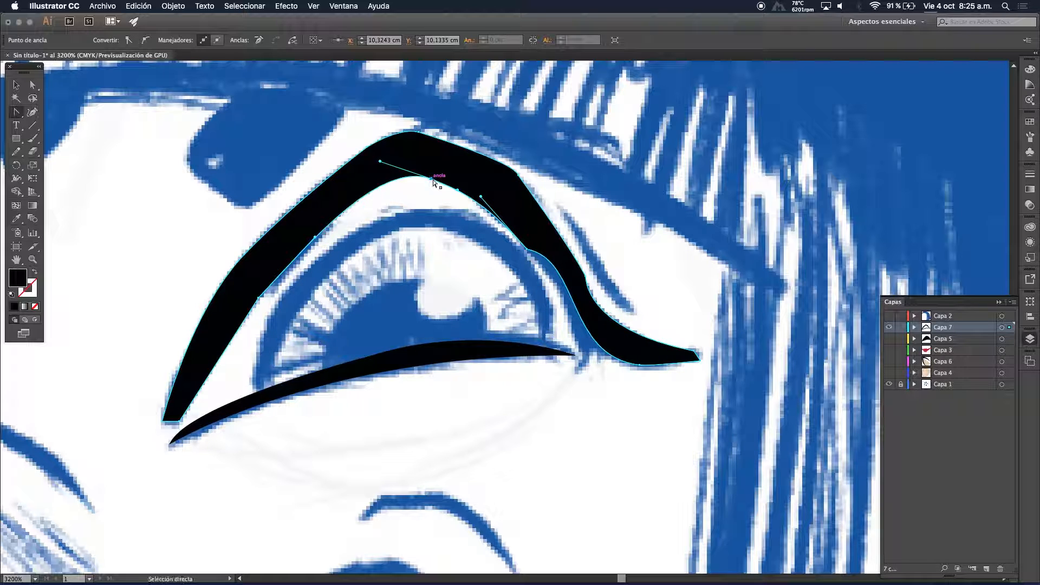
pyautogui.moveTo(431, 179); pyautogui.dragTo(430, 169)
pyautogui.moveTo(258, 298)
pyautogui.mouseDown()
pyautogui.moveTo(242, 295)
pyautogui.moveTo(252, 308)
pyautogui.moveTo(253, 298)
pyautogui.mouseUp()
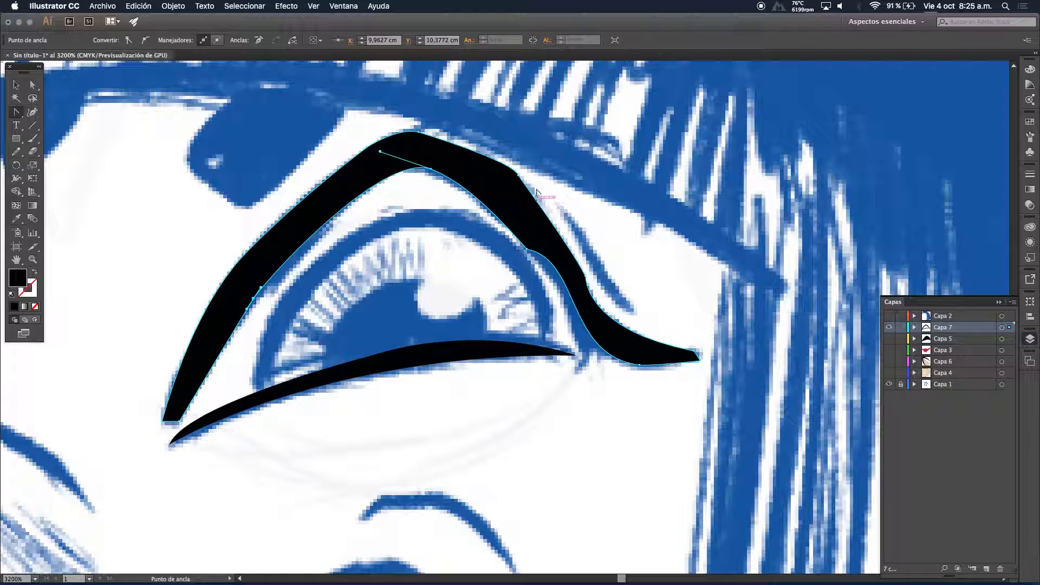
pyautogui.moveTo(527, 251); pyautogui.dragTo(515, 232)
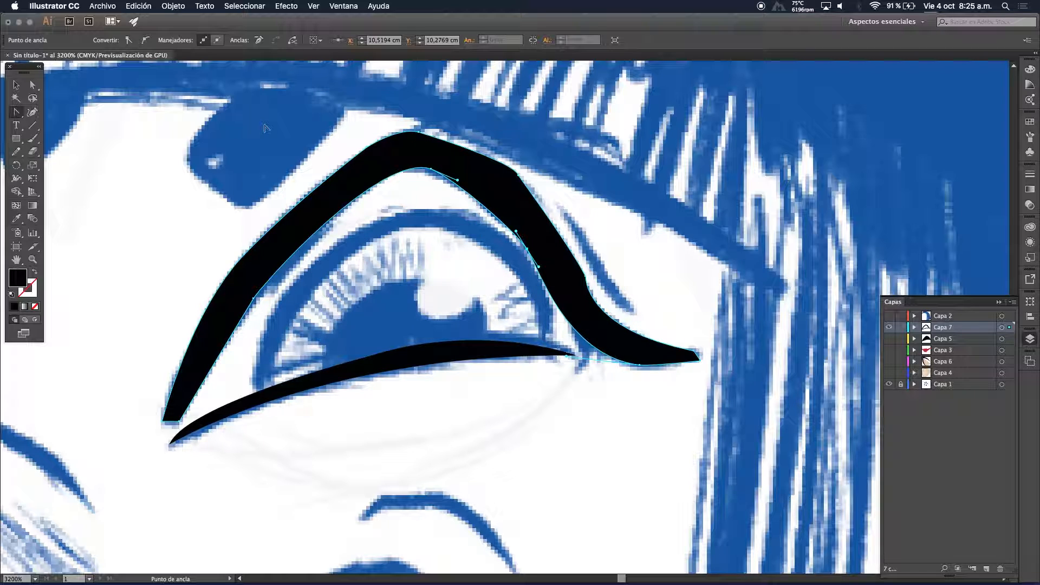
# Deselect the lid shape and examine both eyelid lines against the whole face, then close up on the larger eye
pyautogui.click(15, 85)
pyautogui.keyDown('alt'); pyautogui.keyDown('super'); pyautogui.click(381, 294); pyautogui.keyUp('super'); pyautogui.keyUp('alt')
pyautogui.keyDown('alt'); pyautogui.keyDown('super'); pyautogui.click(381, 295); pyautogui.keyUp('super'); pyautogui.keyUp('alt')
pyautogui.keyDown('alt'); pyautogui.keyDown('super'); pyautogui.click(520, 315); pyautogui.keyUp('super'); pyautogui.keyUp('alt')
pyautogui.keyDown('alt'); pyautogui.keyDown('super'); pyautogui.click(520, 314); pyautogui.keyUp('super'); pyautogui.keyUp('alt')
pyautogui.moveTo(518, 360); pyautogui.dragTo(418, 325)
pyautogui.click(496, 330)
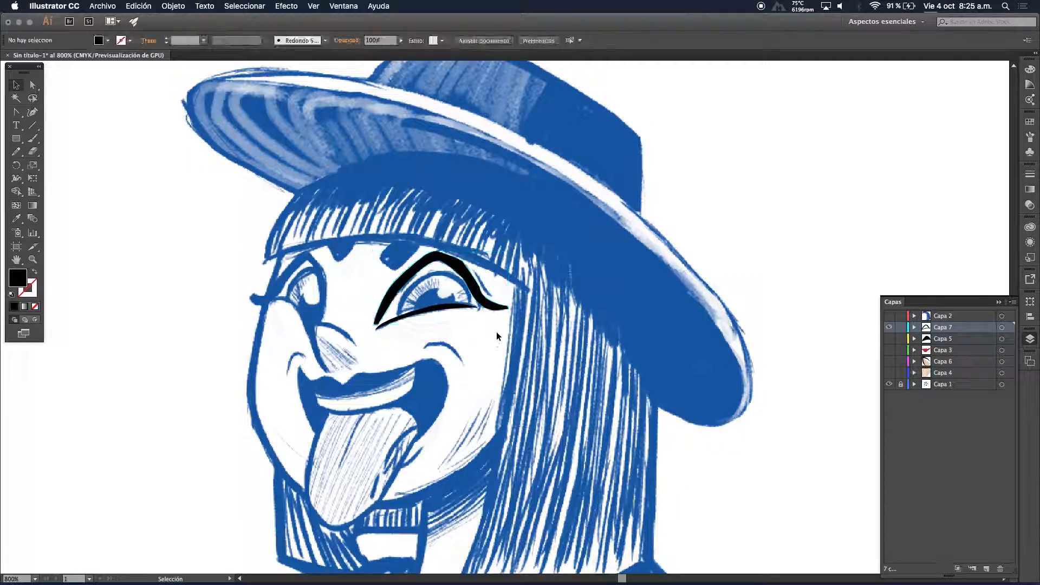
pyautogui.keyDown('super'); pyautogui.click(437, 303); pyautogui.keyUp('super')
pyautogui.keyDown('super'); pyautogui.click(512, 308); pyautogui.keyUp('super')
pyautogui.keyDown('super'); pyautogui.click(516, 312); pyautogui.keyUp('super')
pyautogui.moveTo(516, 312); pyautogui.dragTo(288, 191)
pyautogui.keyDown('super'); pyautogui.click(410, 230); pyautogui.keyUp('super')
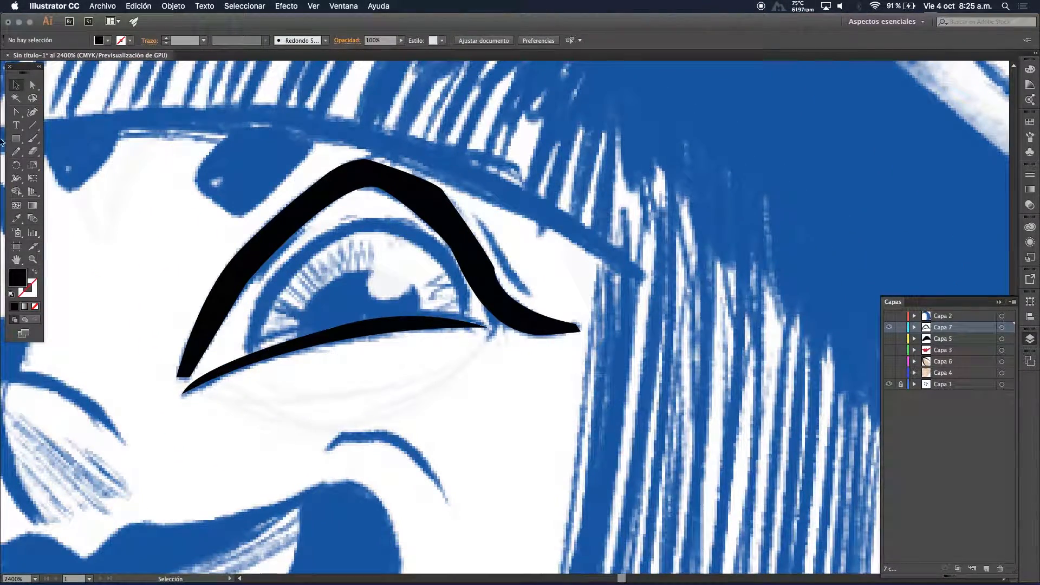
pyautogui.moveTo(16, 138); pyautogui.dragTo(67, 156)
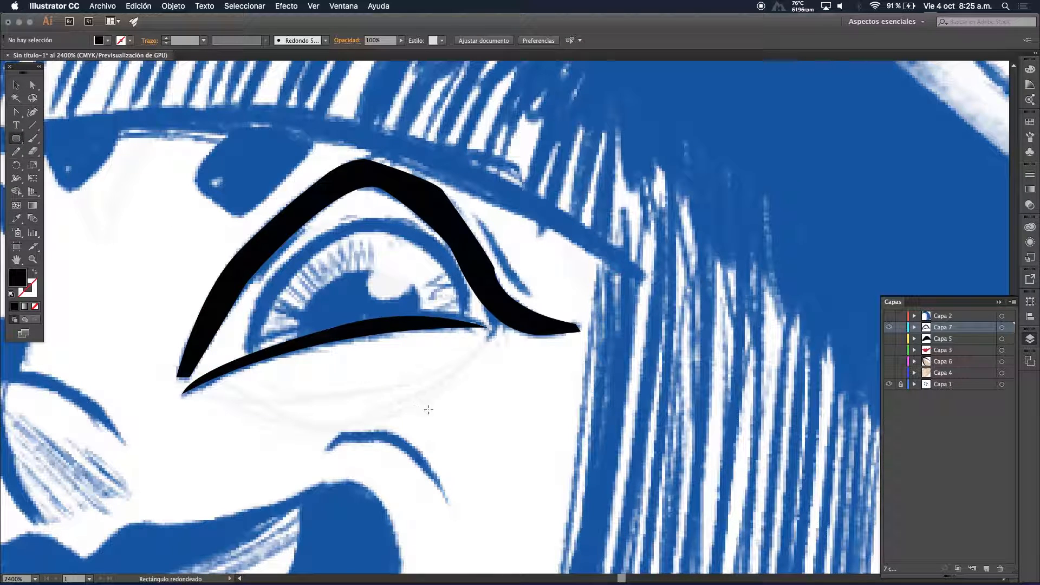
pyautogui.moveTo(443, 394); pyautogui.dragTo(255, 253)
pyautogui.press('super+z')
# Draw a black circle about 0.63 cm in diameter and align it with the larger eye's iris in the sketch
pyautogui.moveTo(15, 143); pyautogui.dragTo(60, 163)
pyautogui.moveTo(353, 354); pyautogui.dragTo(469, 239)
pyautogui.press('v')
pyautogui.moveTo(378, 327)
pyautogui.mouseDown()
pyautogui.moveTo(396, 294)
pyautogui.moveTo(387, 294)
pyautogui.moveTo(387, 320)
pyautogui.mouseUp()
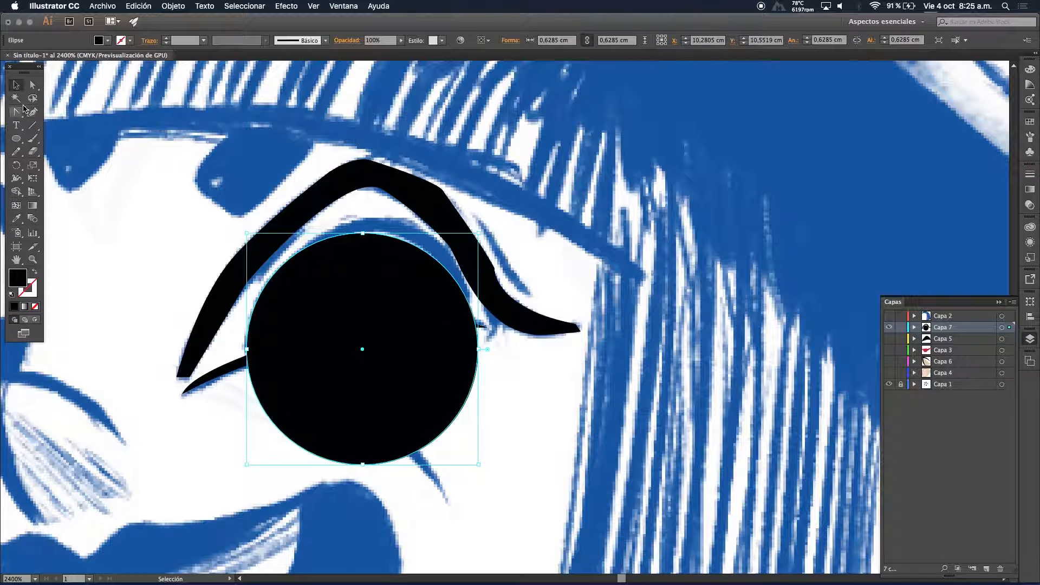
# Reshape the top curve of the iris circle to follow the sketch and shift the shape slightly upward
pyautogui.click(17, 112)
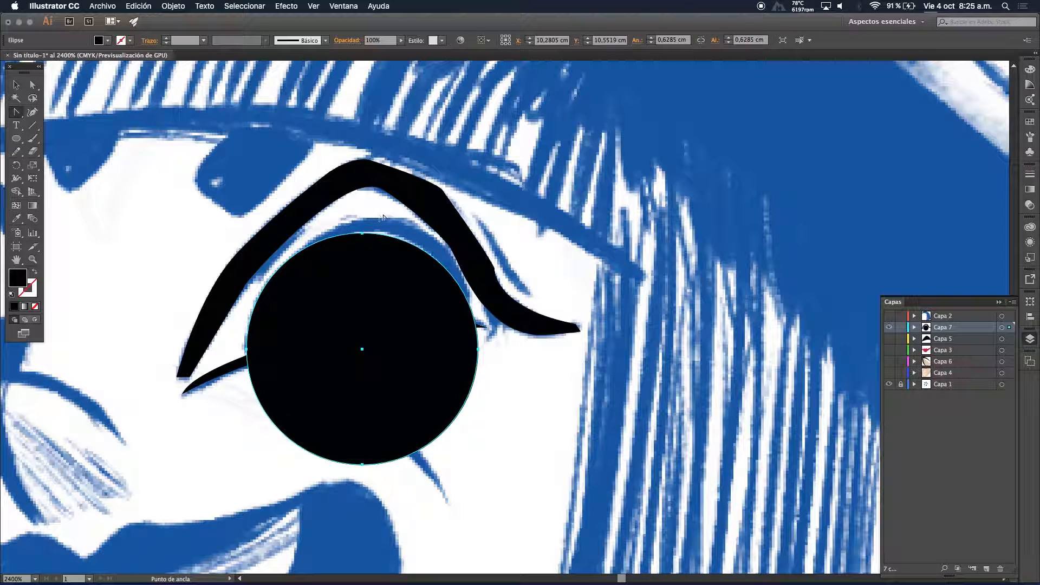
pyautogui.click(362, 233)
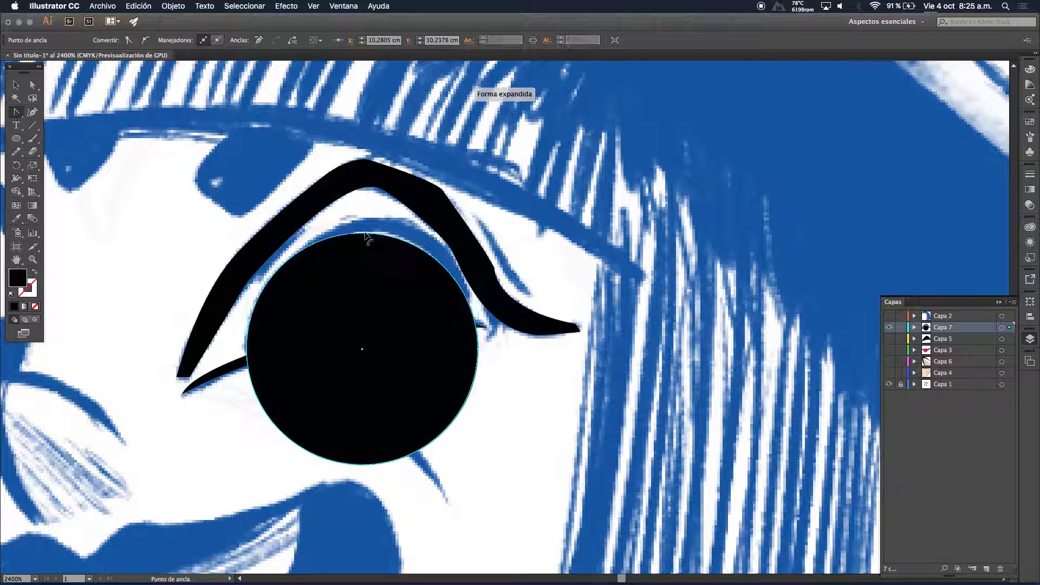
pyautogui.moveTo(406, 242); pyautogui.dragTo(408, 237)
pyautogui.press('v')
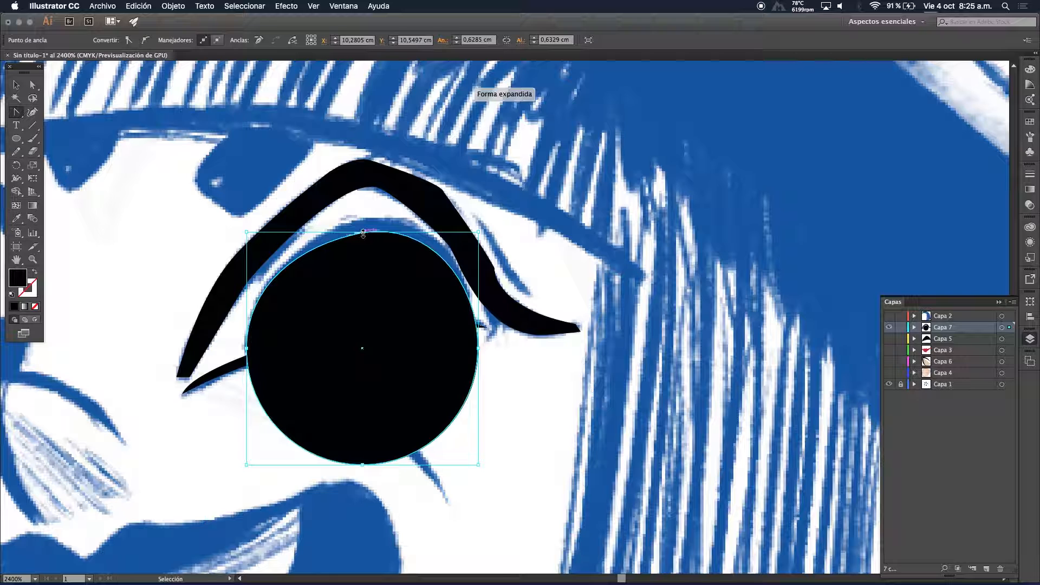
pyautogui.click(376, 252)
pyautogui.press('v')
pyautogui.moveTo(381, 265); pyautogui.dragTo(378, 258)
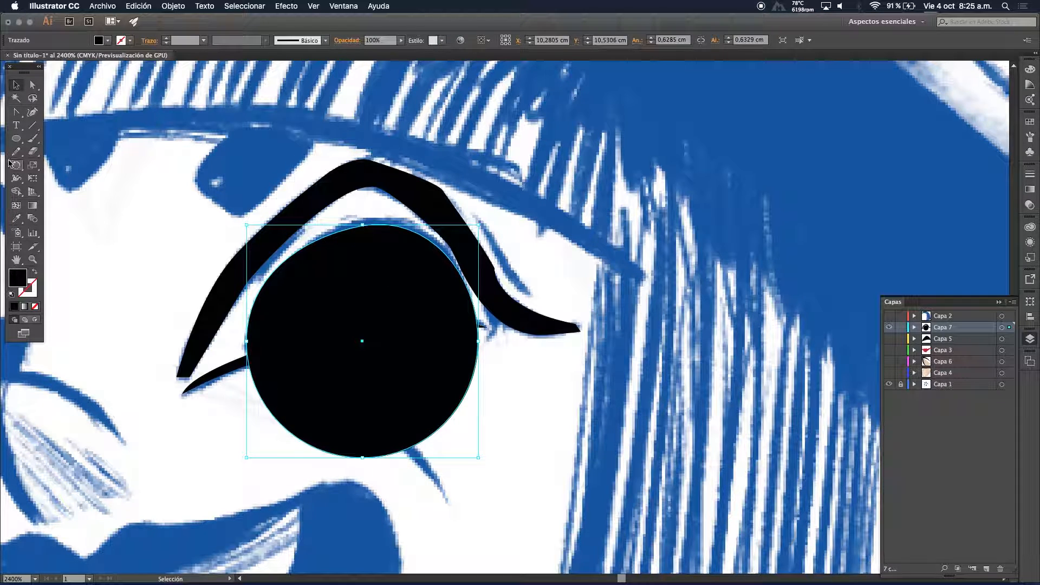
# Cut the iris circle along the underside of the lower lid with the Eraser and delete the leftover lower piece
pyautogui.click(33, 151)
pyautogui.moveTo(262, 390)
pyautogui.mouseDown()
pyautogui.moveTo(448, 349)
pyautogui.moveTo(445, 360)
pyautogui.mouseUp()
pyautogui.press('v')
pyautogui.press('Delete')
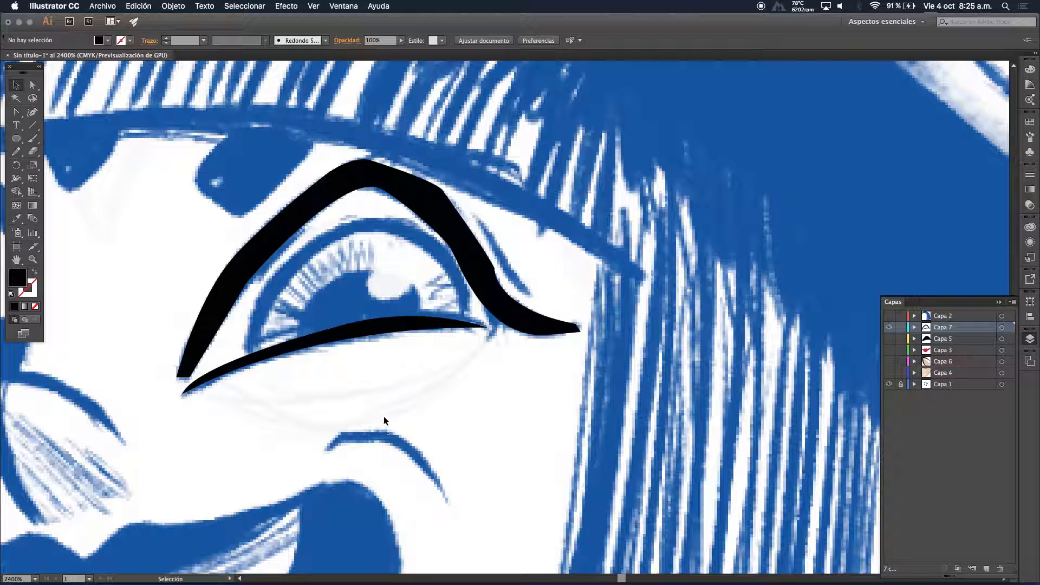
pyautogui.press('super+z')
pyautogui.click(355, 422)
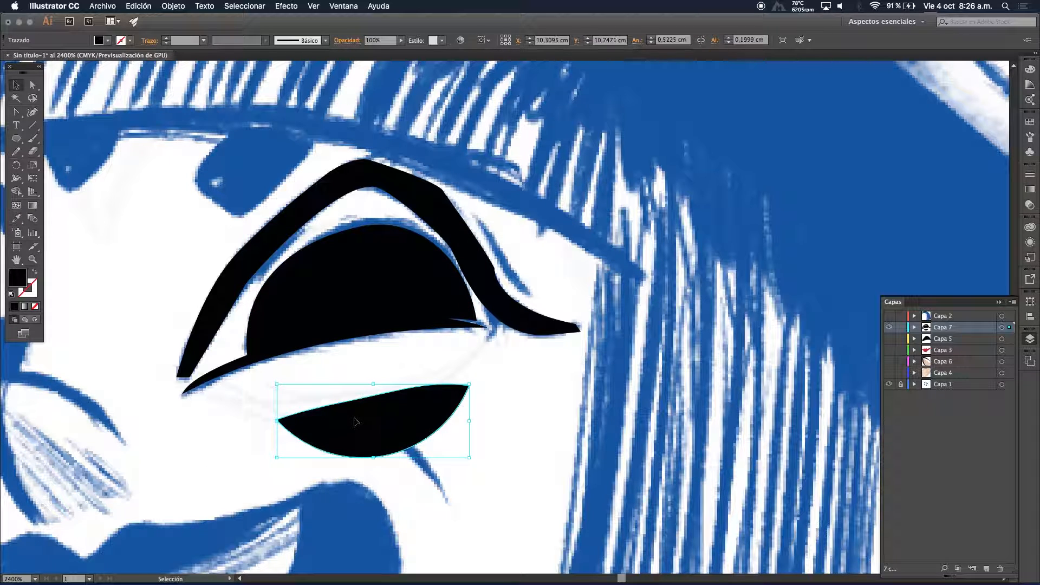
pyautogui.press('Delete')
# Move the iris shape below the eye and compare the eyelids with layer Capa 5 shown and hidden, leaving it hidden
pyautogui.moveTo(337, 300); pyautogui.dragTo(361, 435)
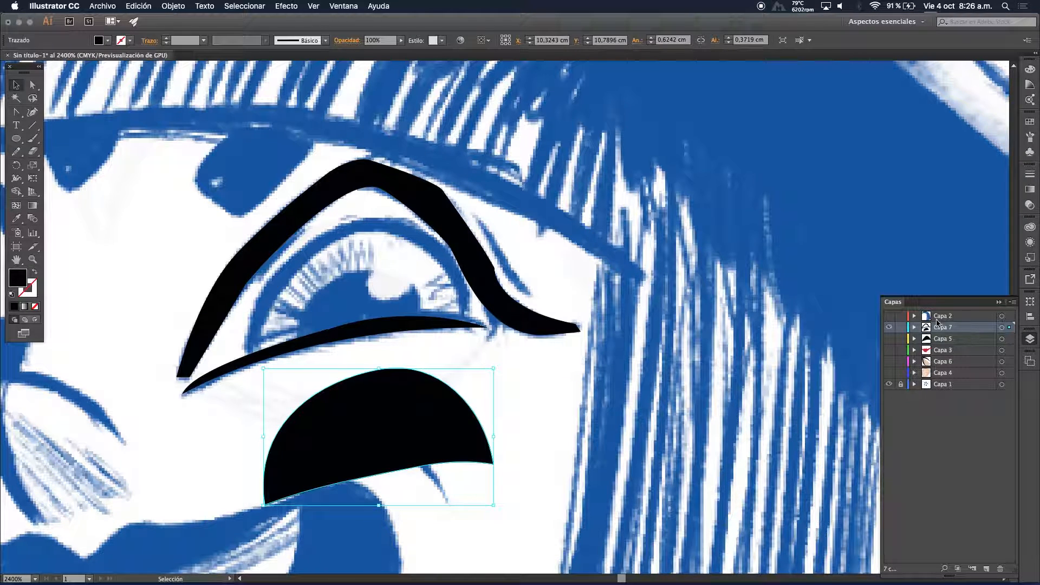
pyautogui.click(889, 339)
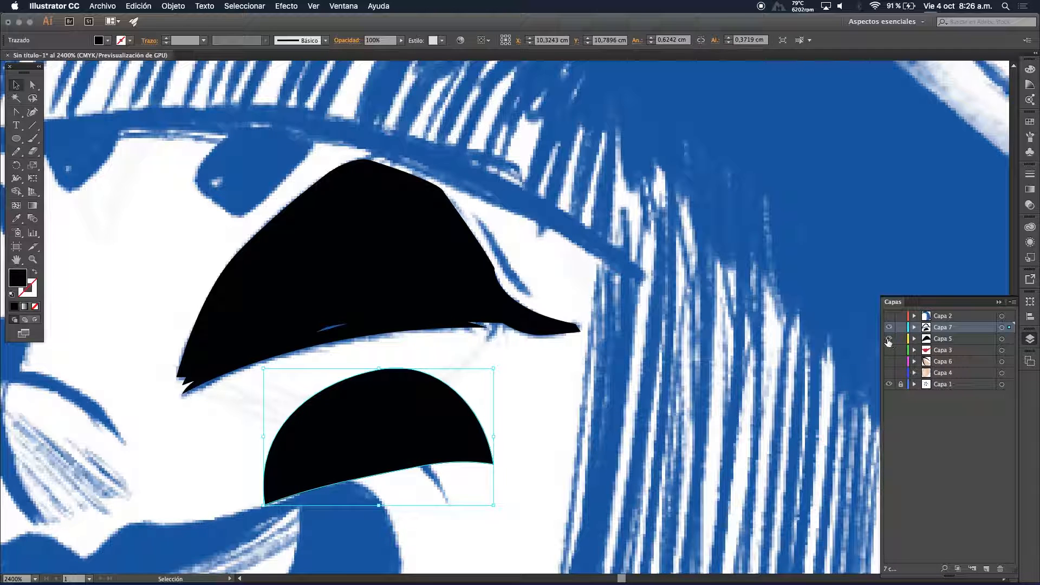
pyautogui.click(888, 339)
pyautogui.click(888, 339)
pyautogui.click(888, 339)
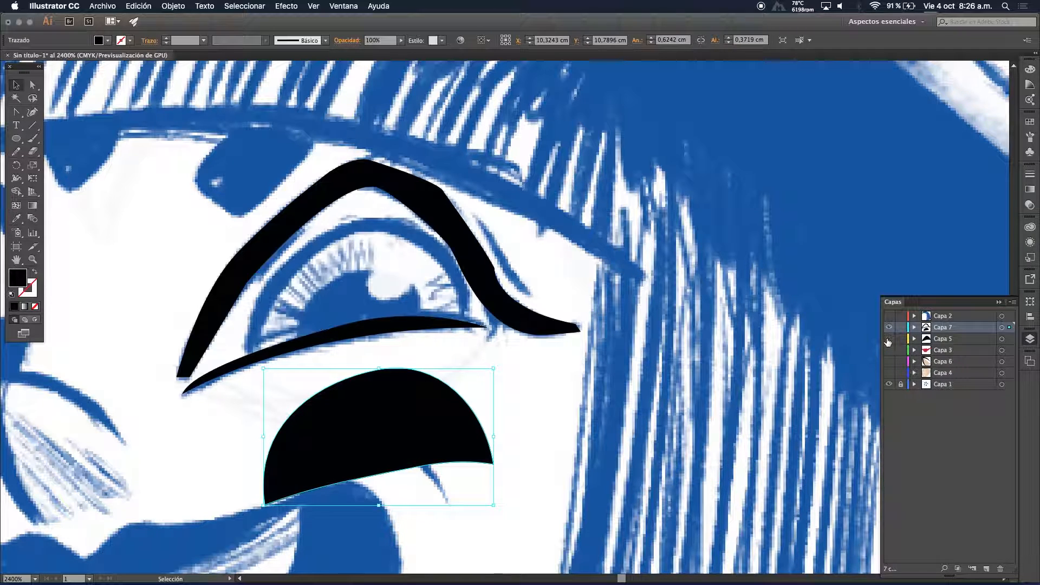
# Move the black iris shape back between the eyelids and add a new layer above Capa 7
pyautogui.moveTo(317, 460); pyautogui.dragTo(318, 301)
pyautogui.click(986, 569)
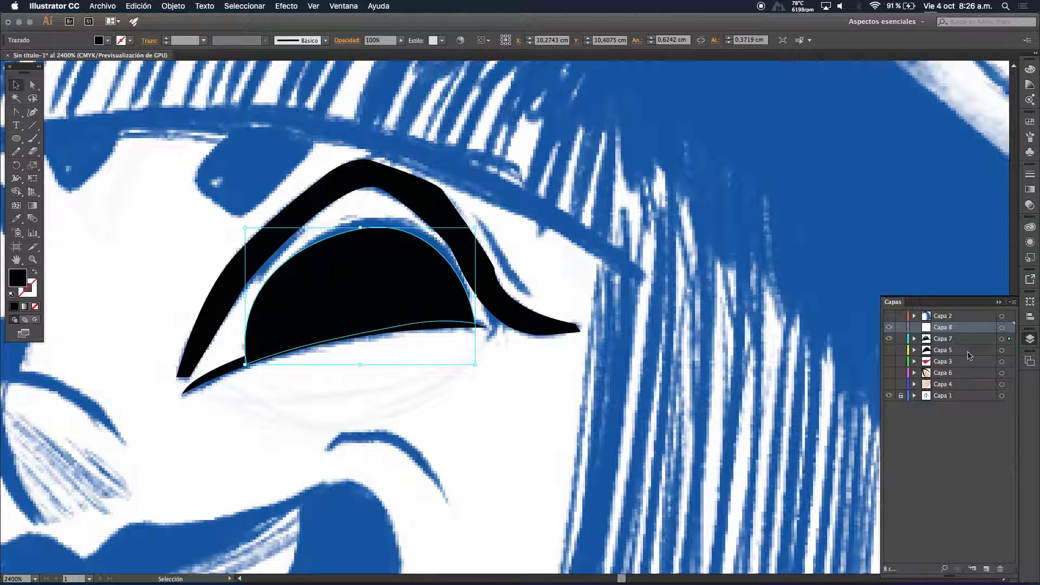
# Transfer the iris to layer Capa 8, place it below the eye, and draw a black pupil ellipse about 0.34 × 0.35 cm
pyautogui.moveTo(1010, 343); pyautogui.dragTo(1010, 327)
pyautogui.moveTo(370, 288); pyautogui.dragTo(360, 411)
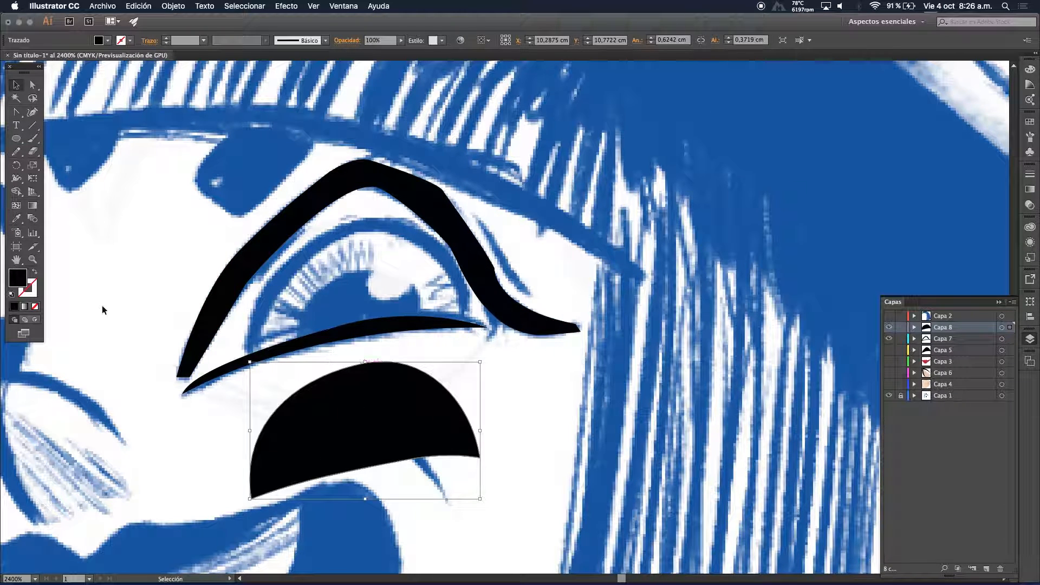
pyautogui.click(18, 139)
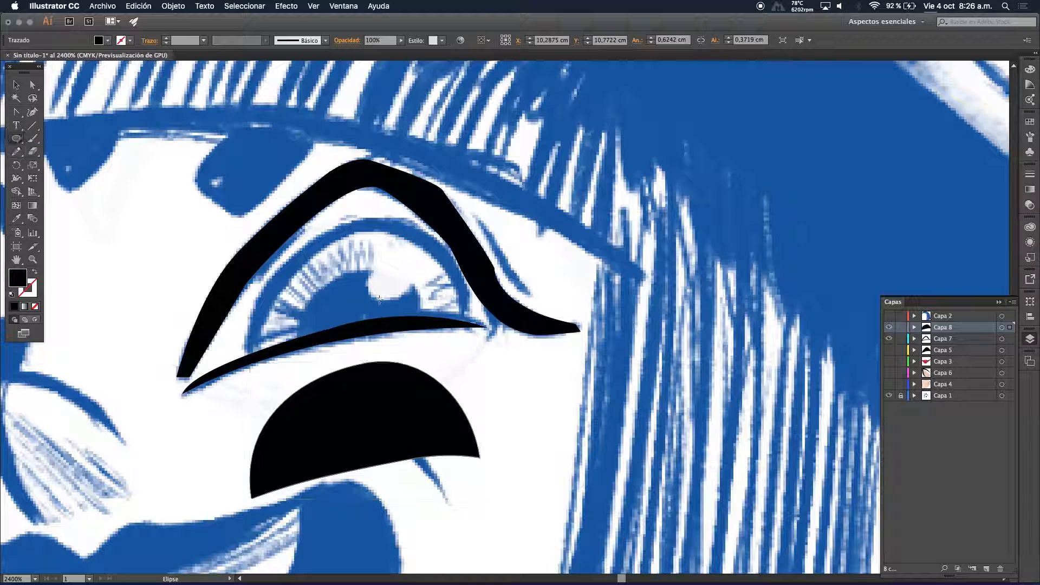
pyautogui.moveTo(317, 273); pyautogui.dragTo(385, 402)
pyautogui.moveTo(384, 385); pyautogui.dragTo(391, 394)
pyautogui.press('v')
pyautogui.moveTo(386, 308); pyautogui.dragTo(375, 309)
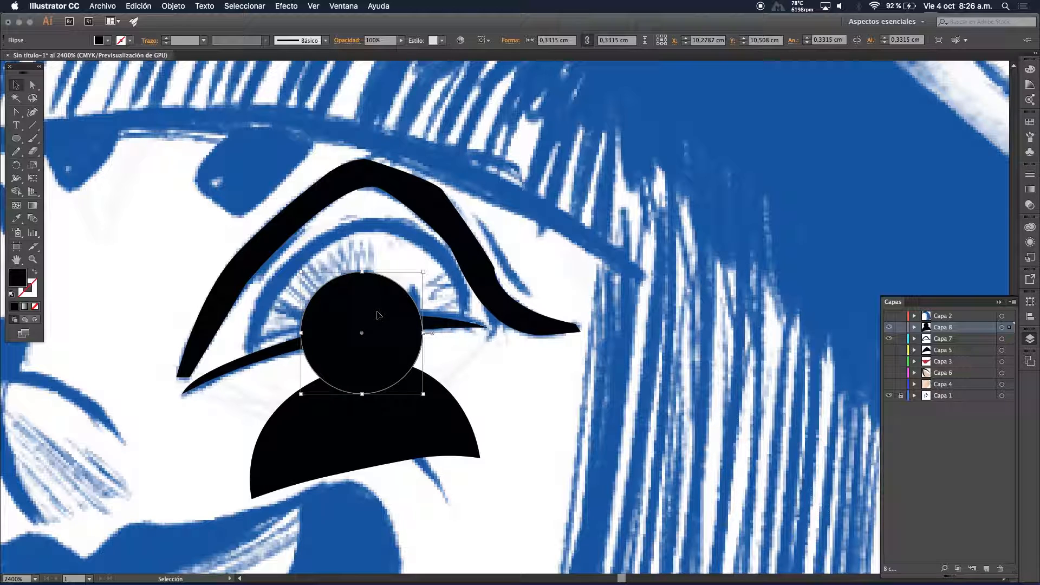
pyautogui.moveTo(423, 272); pyautogui.dragTo(425, 265)
# Trim the pupil along the lower eyelid with the Eraser and cut a rounded highlight notch out of its upper edge
pyautogui.click(33, 151)
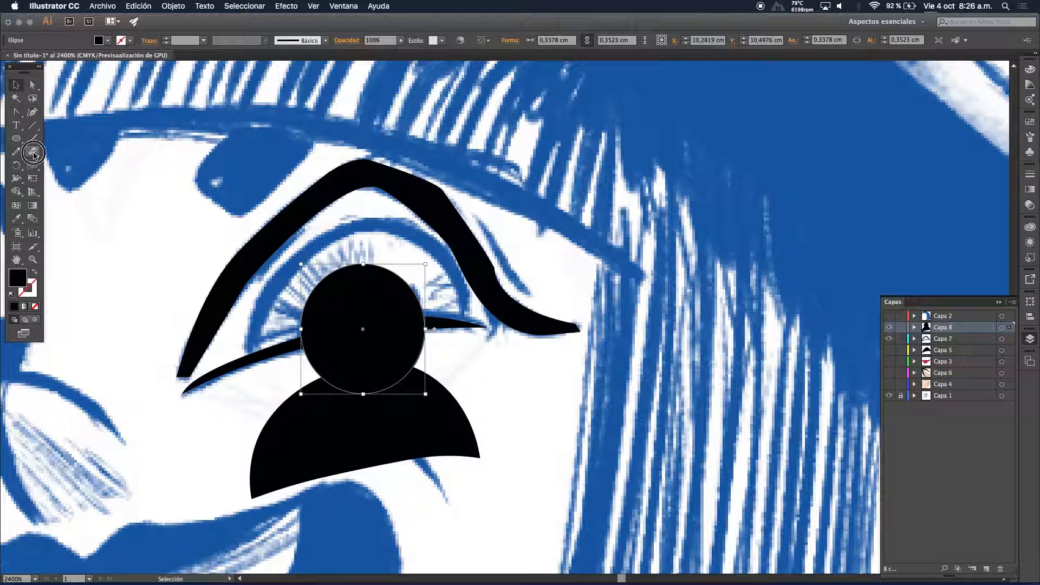
pyautogui.moveTo(301, 383)
pyautogui.mouseDown()
pyautogui.moveTo(438, 361)
pyautogui.moveTo(346, 358)
pyautogui.mouseUp()
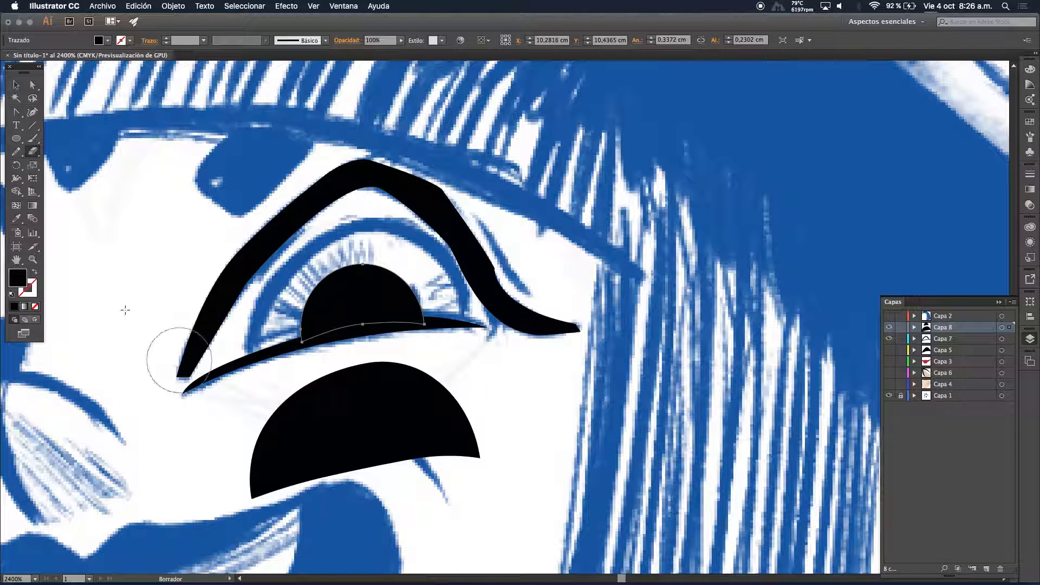
pyautogui.click(16, 85)
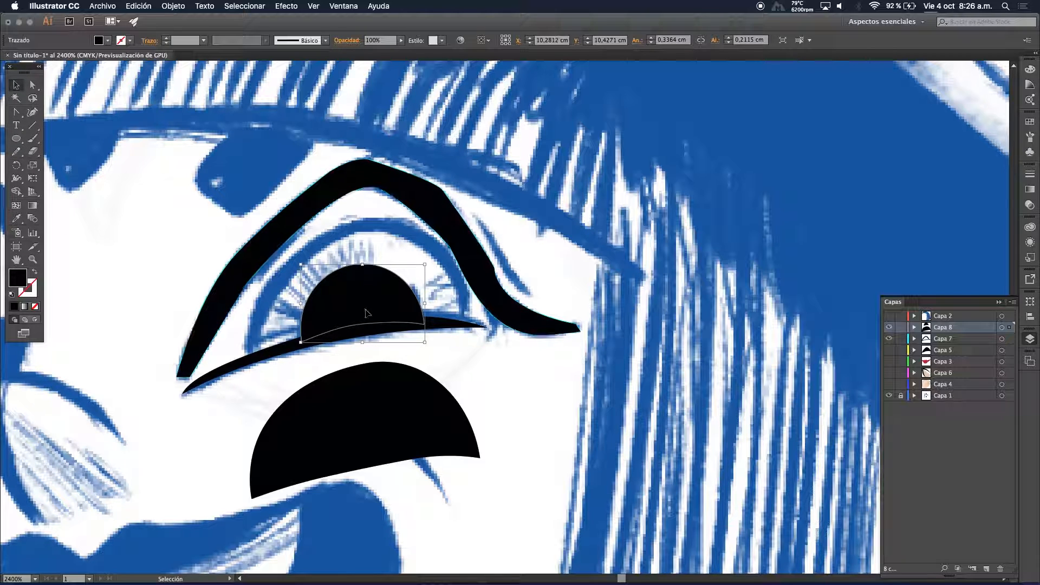
pyautogui.click(32, 151)
pyautogui.moveTo(379, 268); pyautogui.dragTo(387, 266)
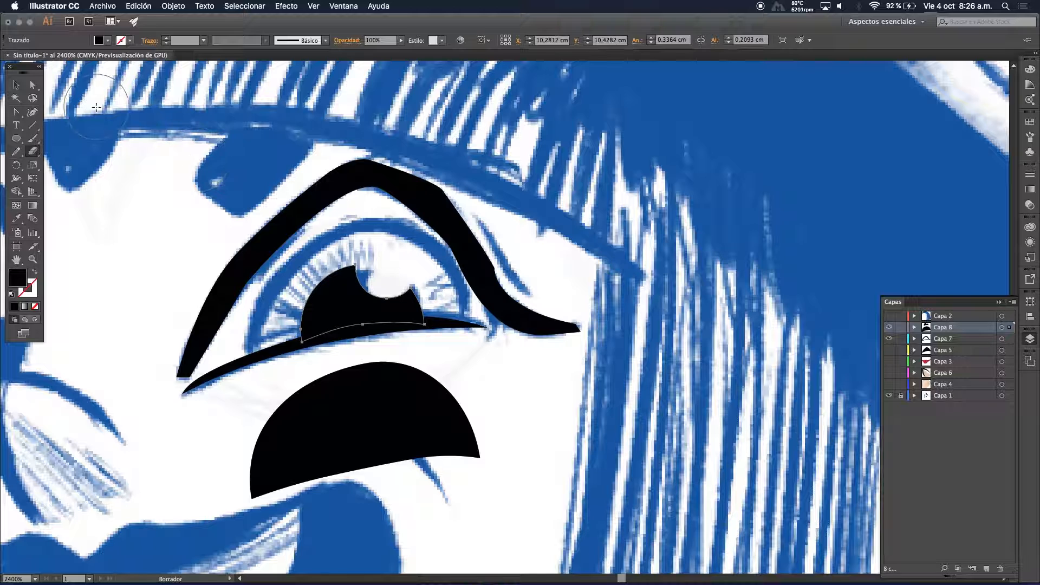
pyautogui.click(16, 89)
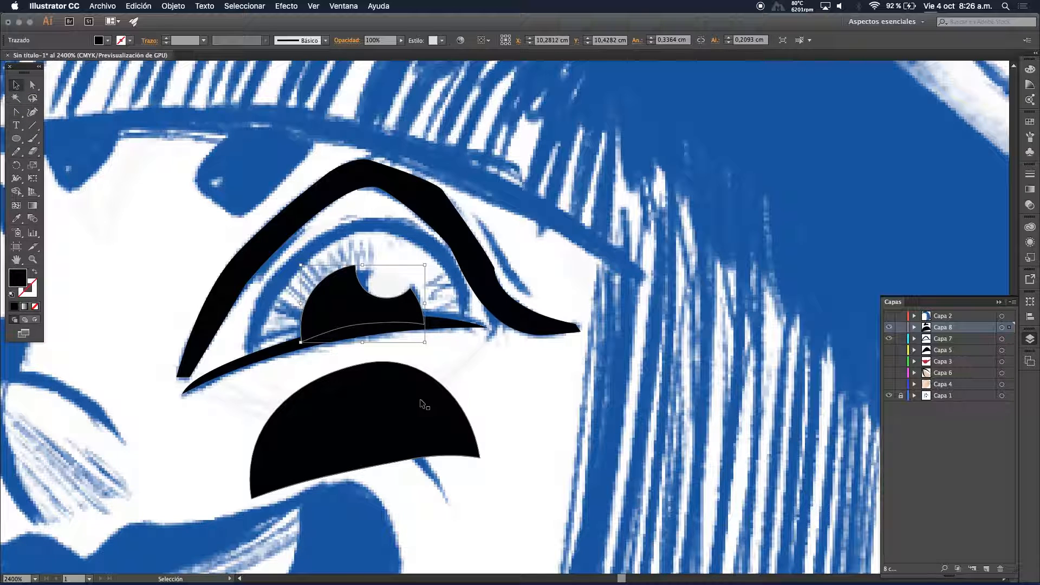
# Move the iris back between the eyelids and fill it with light blue (RGB 178, 201, 234)
pyautogui.moveTo(371, 406); pyautogui.dragTo(360, 278)
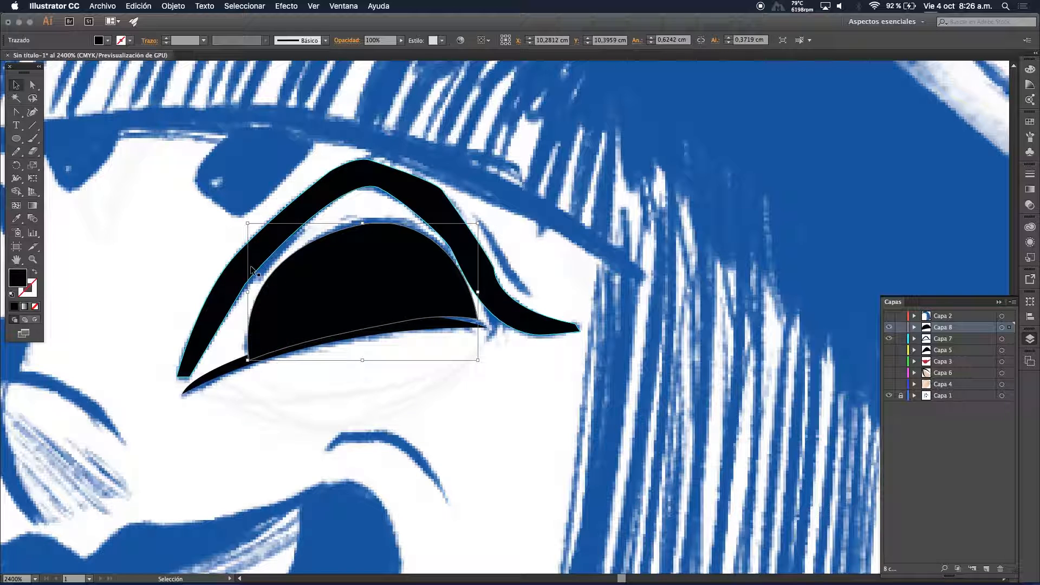
pyautogui.click(20, 221)
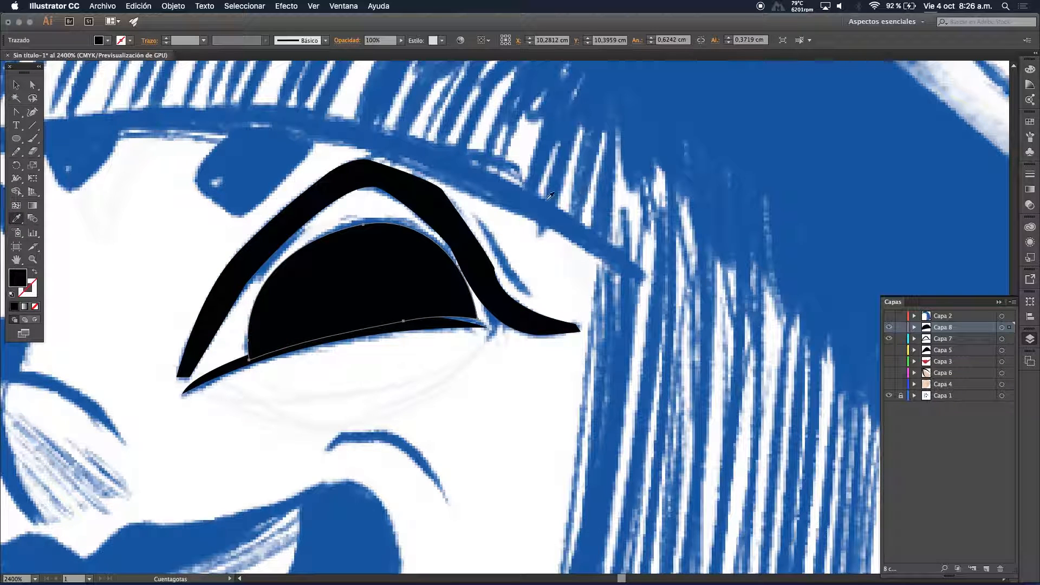
pyautogui.click(549, 196)
pyautogui.click(16, 85)
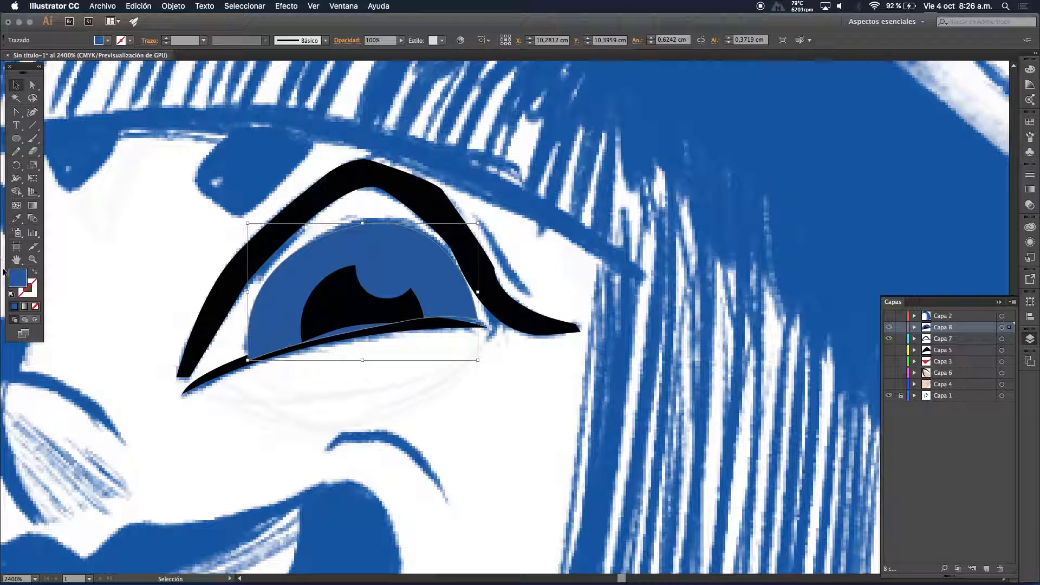
pyautogui.doubleClick(19, 280)
pyautogui.click(69, 139)
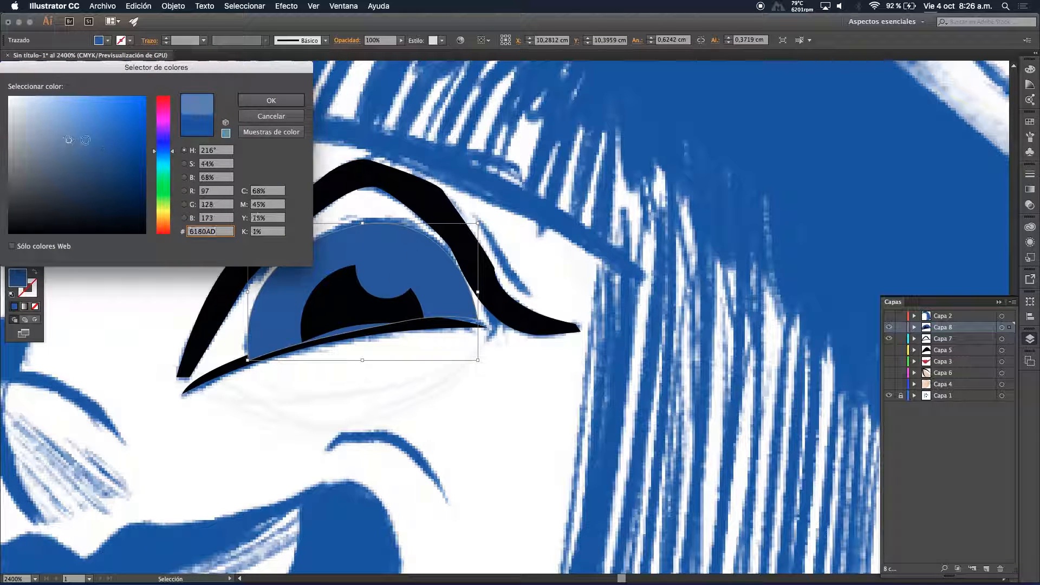
pyautogui.click(41, 107)
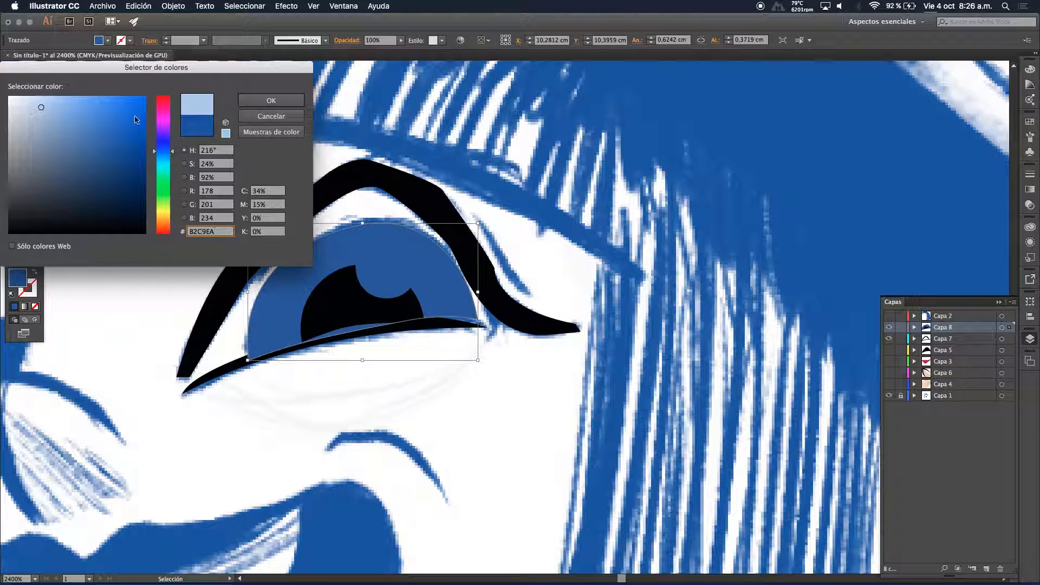
pyautogui.click(270, 100)
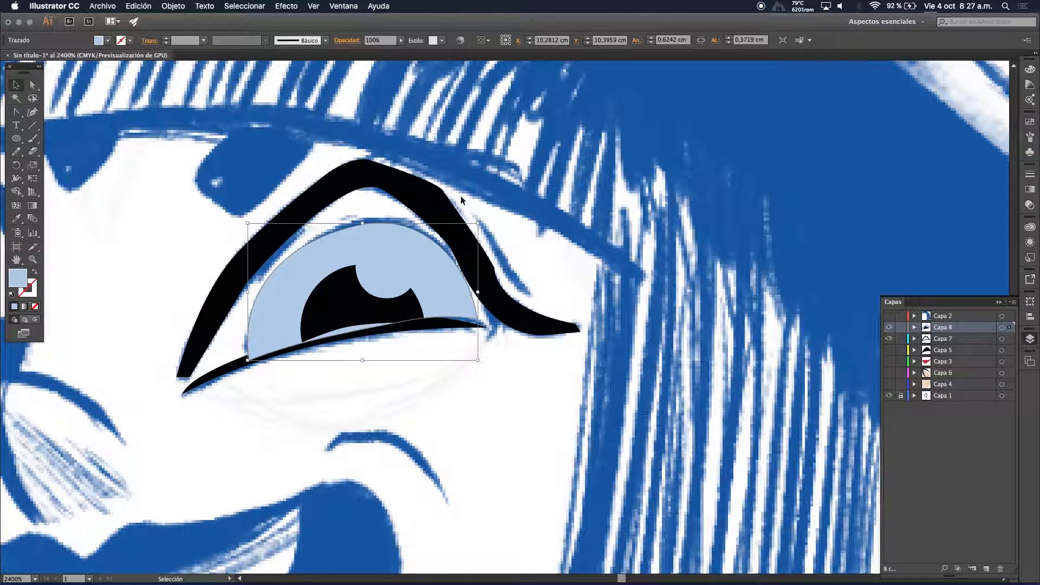
# Show layer Capa 5 and fill its eyeball shape with white (FFFFFF)
pyautogui.click(889, 351)
pyautogui.click(388, 207)
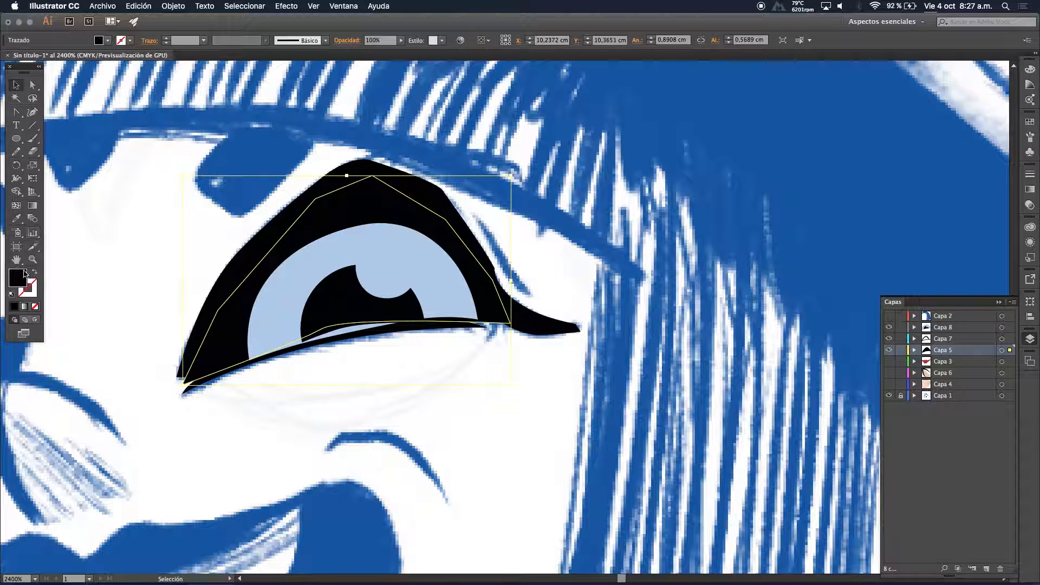
pyautogui.doubleClick(19, 280)
pyautogui.click(10, 97)
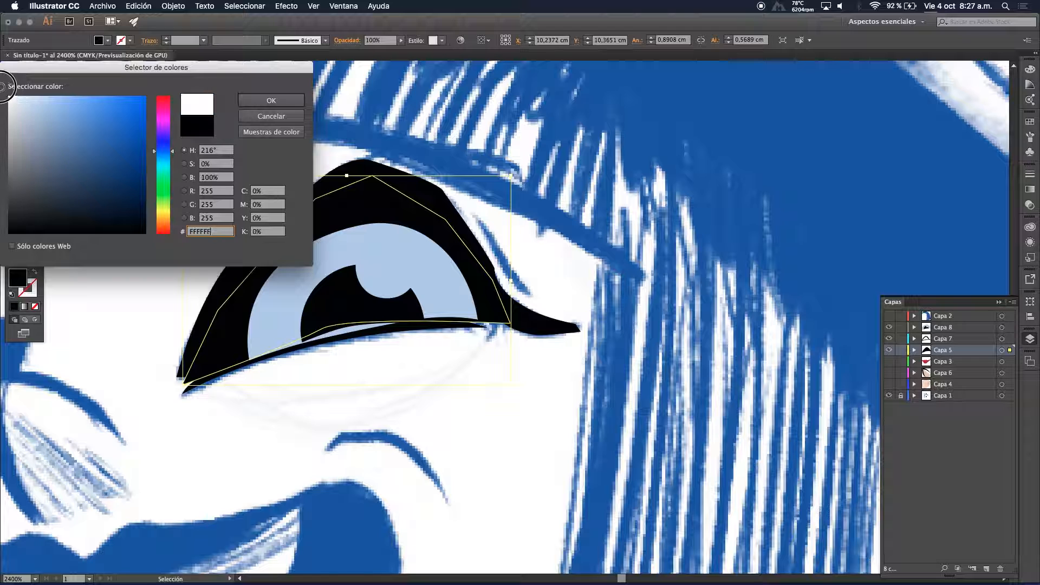
pyautogui.click(271, 100)
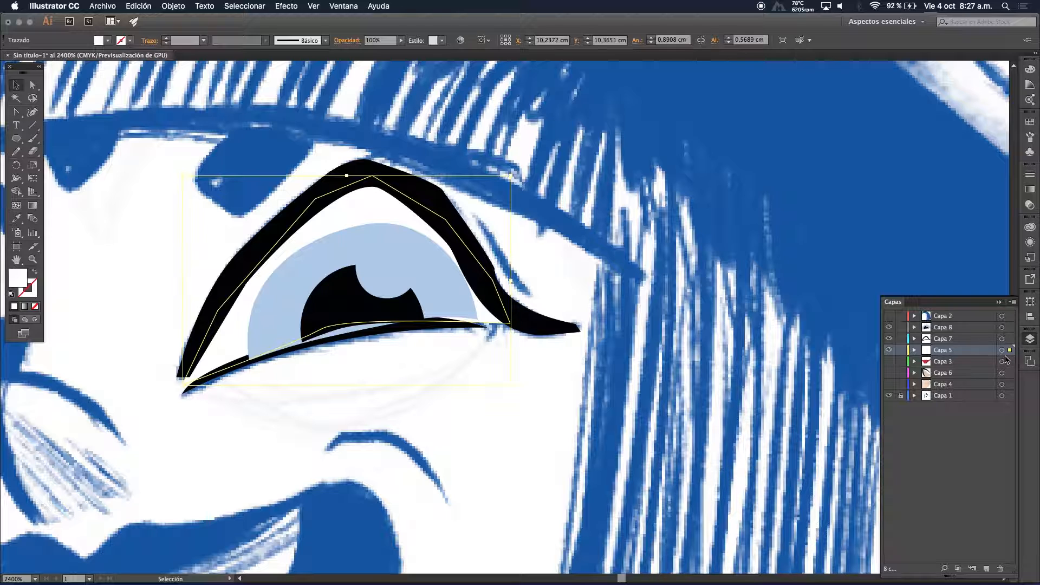
# Transfer the white eyeball shape to layer Capa 7 and the black upper eyelid to layer Capa 8
pyautogui.moveTo(1010, 353); pyautogui.dragTo(1010, 342)
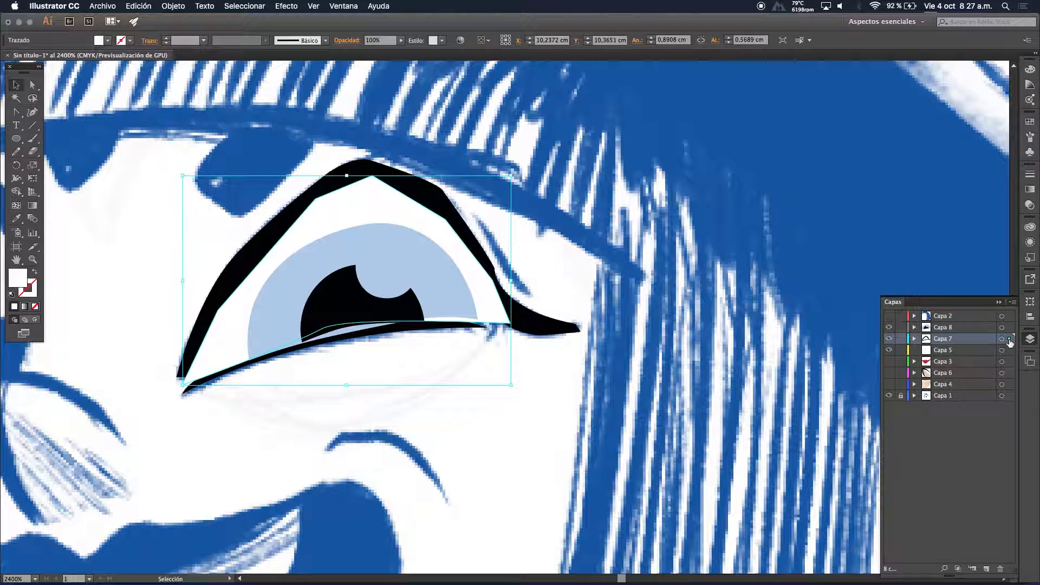
pyautogui.click(964, 328)
pyautogui.click(1001, 339)
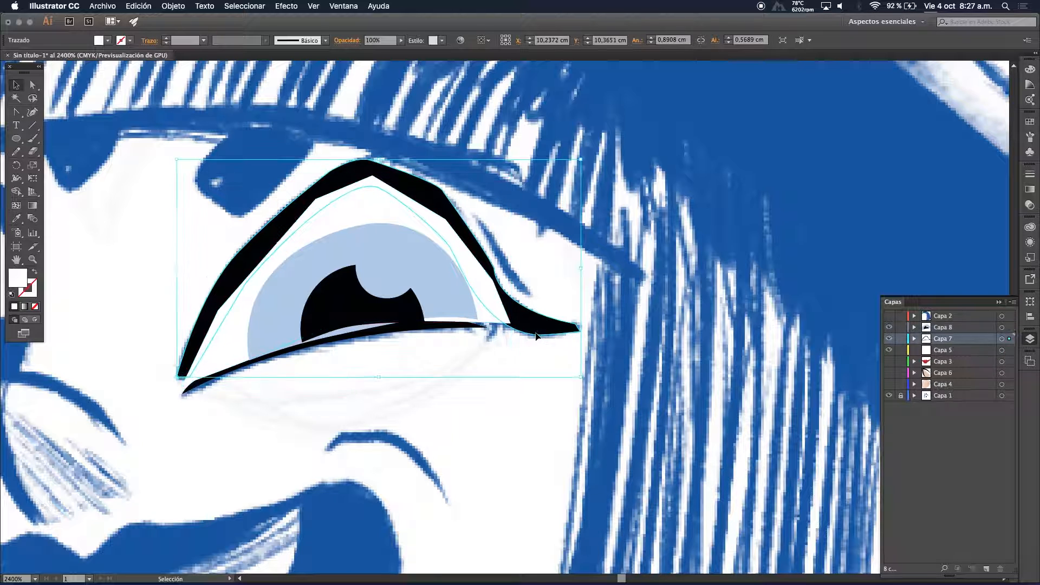
pyautogui.moveTo(1010, 341); pyautogui.dragTo(1009, 332)
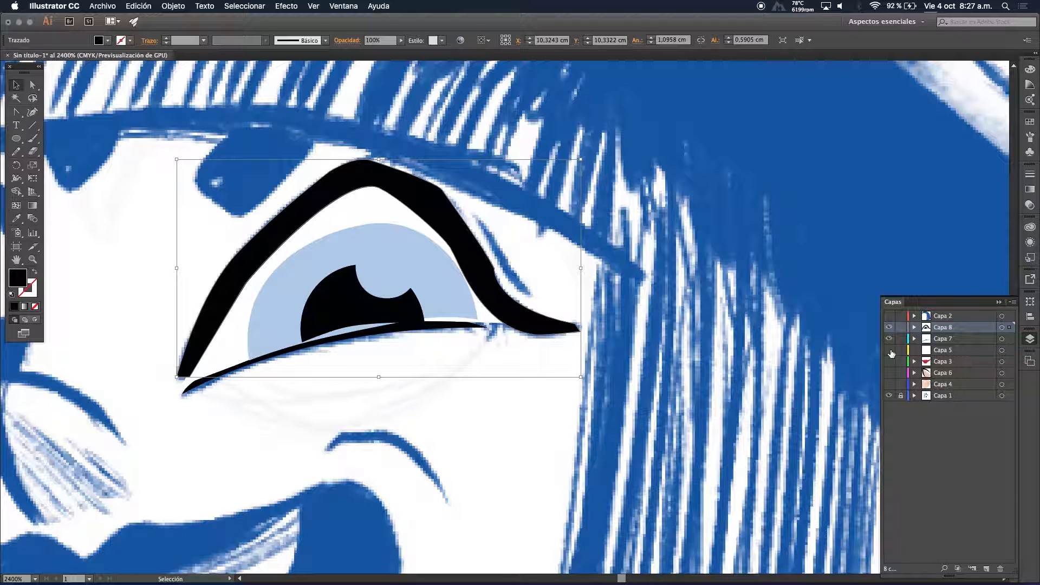
# Check the contents of layer Capa 7 and transfer its white eyeball and lower eyelid to layer Capa 8
pyautogui.click(888, 339)
pyautogui.click(888, 339)
pyautogui.click(1001, 339)
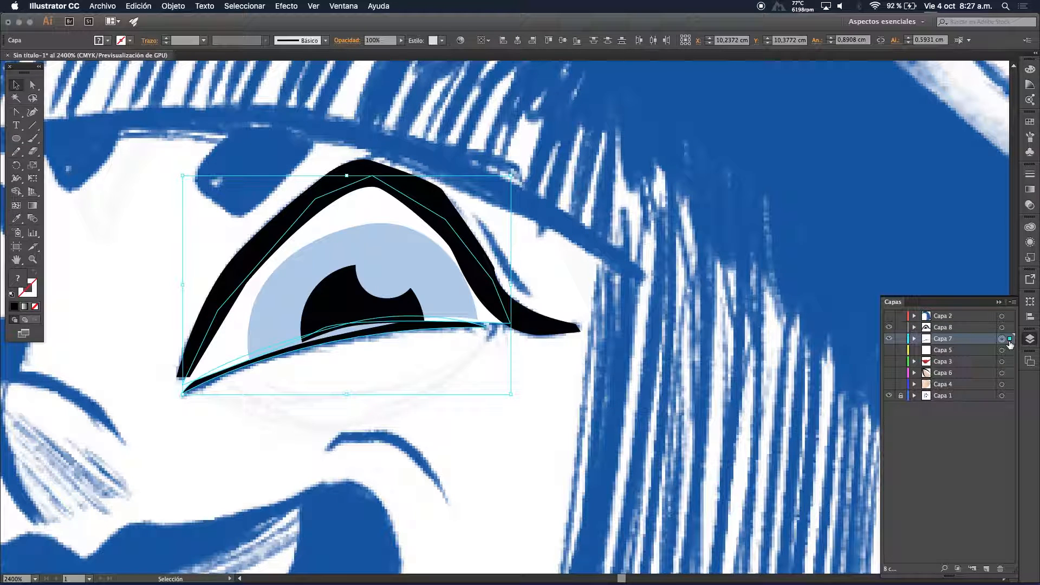
pyautogui.moveTo(1010, 341); pyautogui.dragTo(1009, 327)
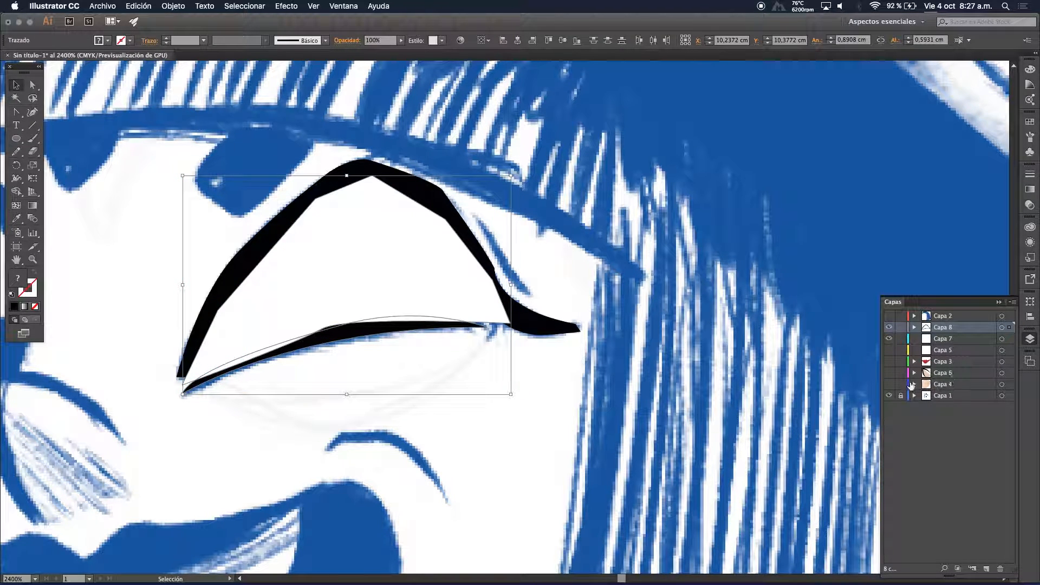
# Hide sketch layer Capa 1 and send the white eyeball shape behind the iris, pupil and eyelids
pyautogui.click(889, 396)
pyautogui.click(576, 437)
pyautogui.click(348, 283)
pyautogui.rightClick(348, 268)
pyautogui.moveTo(404, 415)
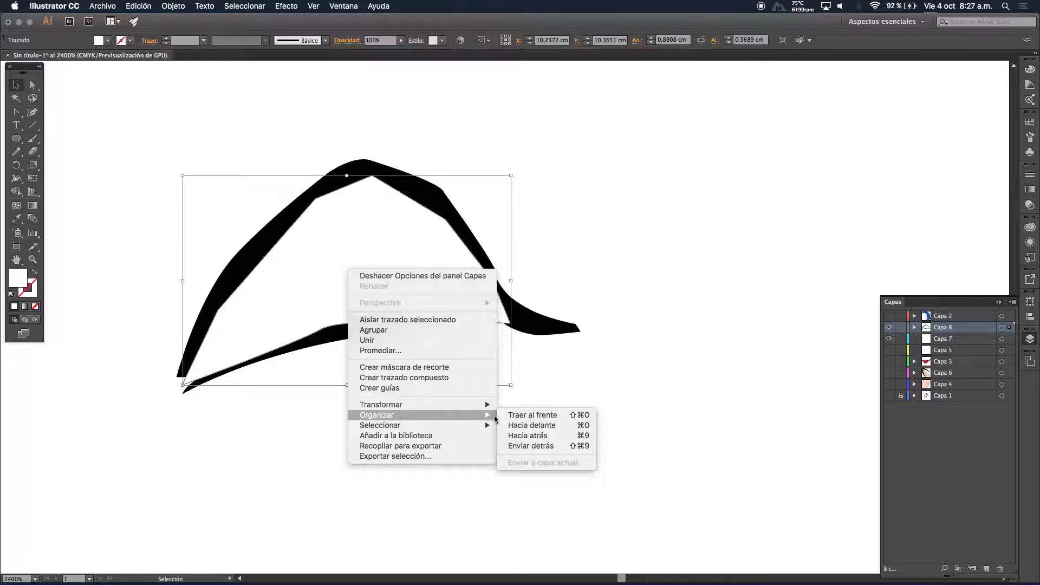
pyautogui.click(536, 446)
pyautogui.click(678, 253)
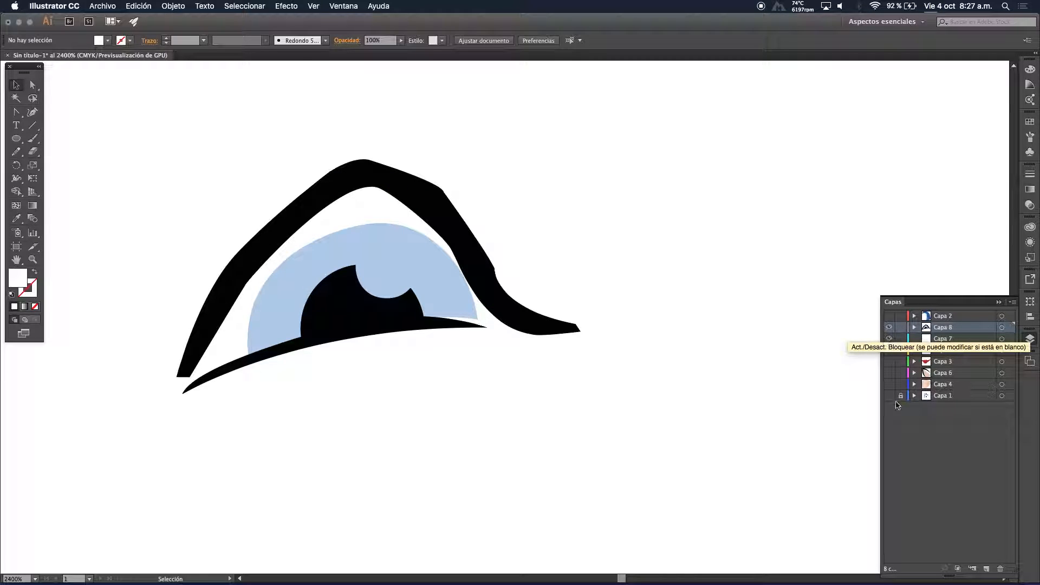
# Show the face, nose, lips and hair layers Capa 4, Capa 6, Capa 3 and Capa 2
pyautogui.click(888, 385)
pyautogui.click(888, 373)
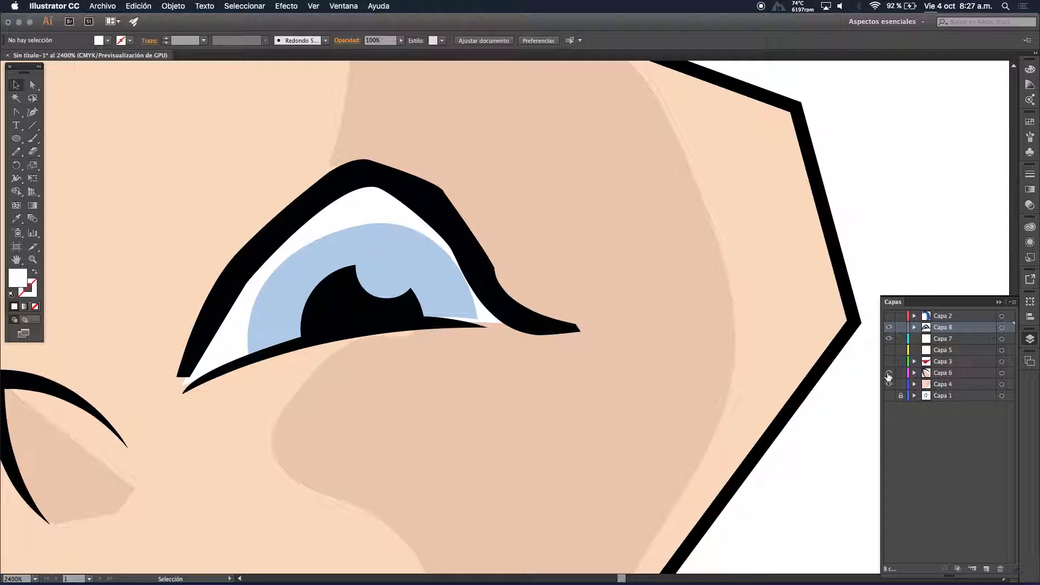
pyautogui.click(888, 361)
pyautogui.click(888, 325)
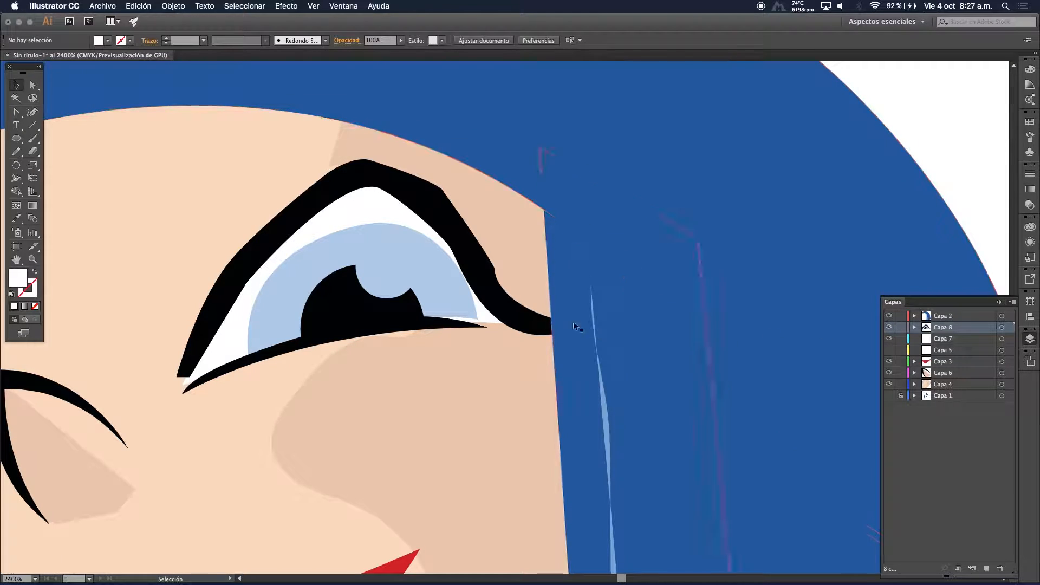
# Examine the finished eye against the whole coloured face and hair, and again up close
pyautogui.click(483, 307)
pyautogui.scroll(-1, 411, 340)
pyautogui.scroll(-5, 412, 340)
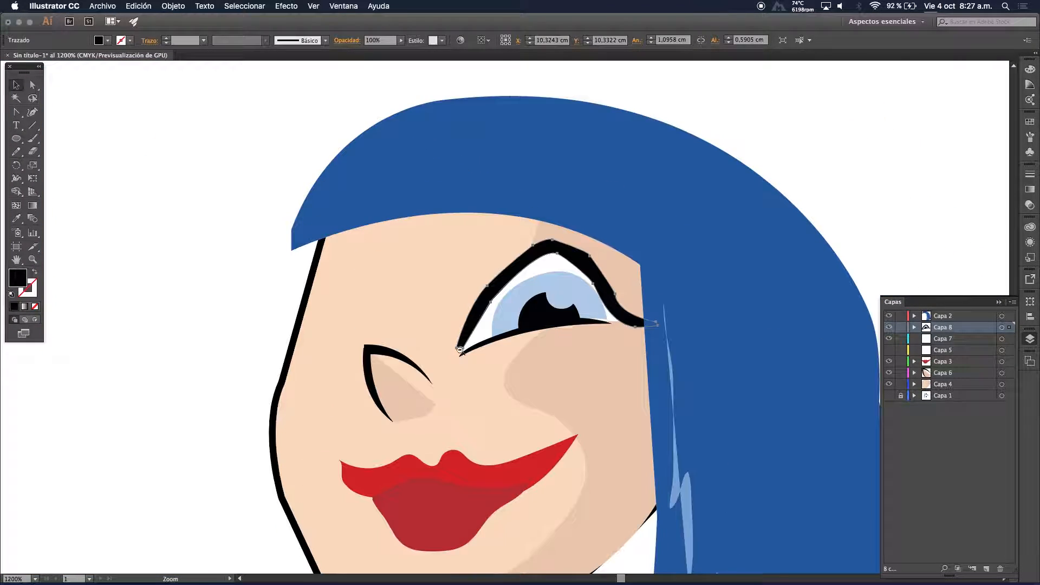
pyautogui.moveTo(552, 376); pyautogui.dragTo(476, 346)
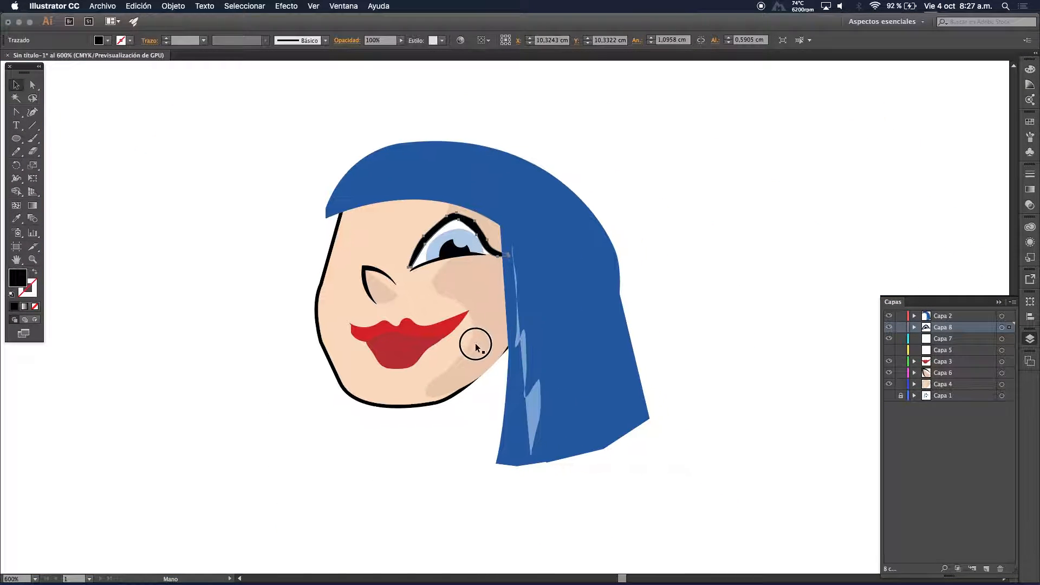
pyautogui.click(363, 434)
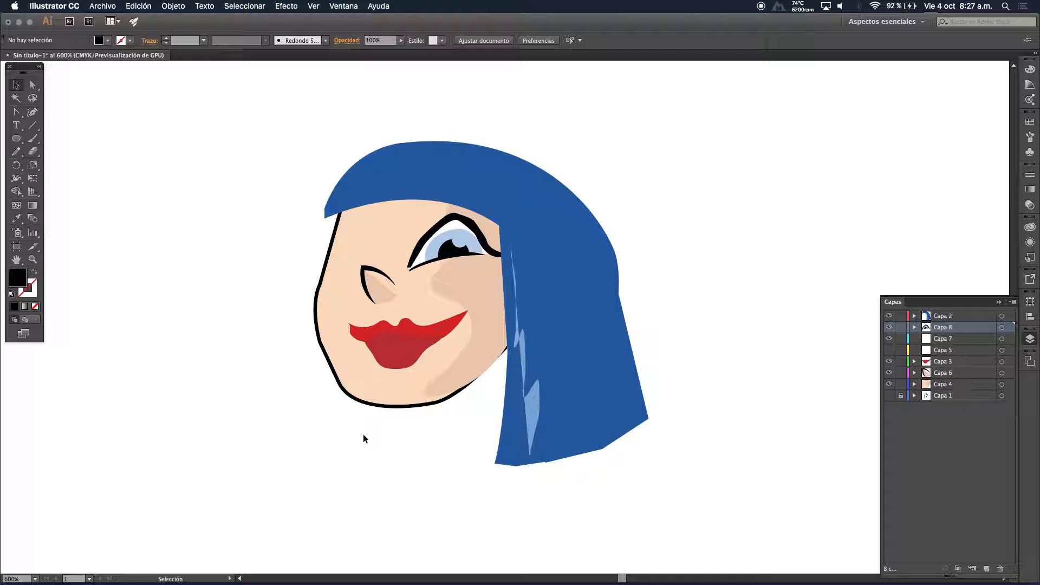
pyautogui.press('z')
pyautogui.click(458, 263)
pyautogui.click(509, 314)
pyautogui.click(465, 255)
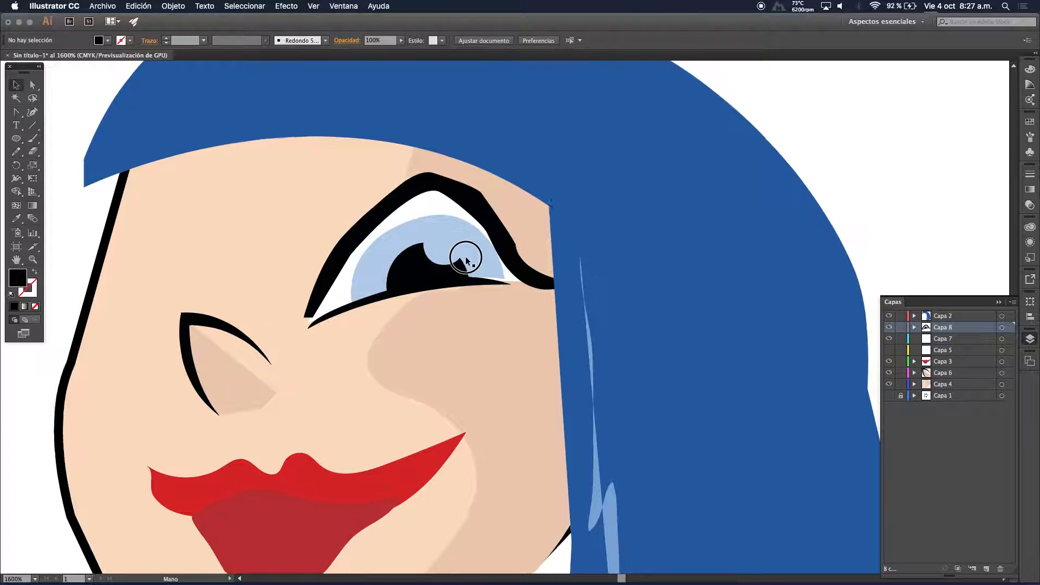
pyautogui.press('v')
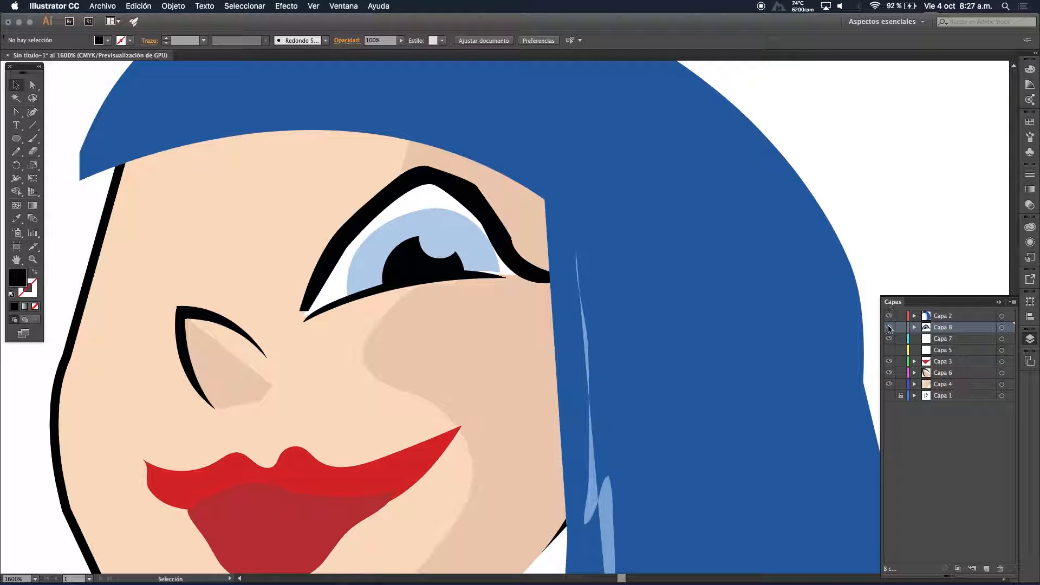
# Hide the coloured layers, leaving only sketch layer Capa 1 and eye layer Capa 8 shown
pyautogui.moveTo(889, 316); pyautogui.dragTo(889, 395)
pyautogui.click(887, 397)
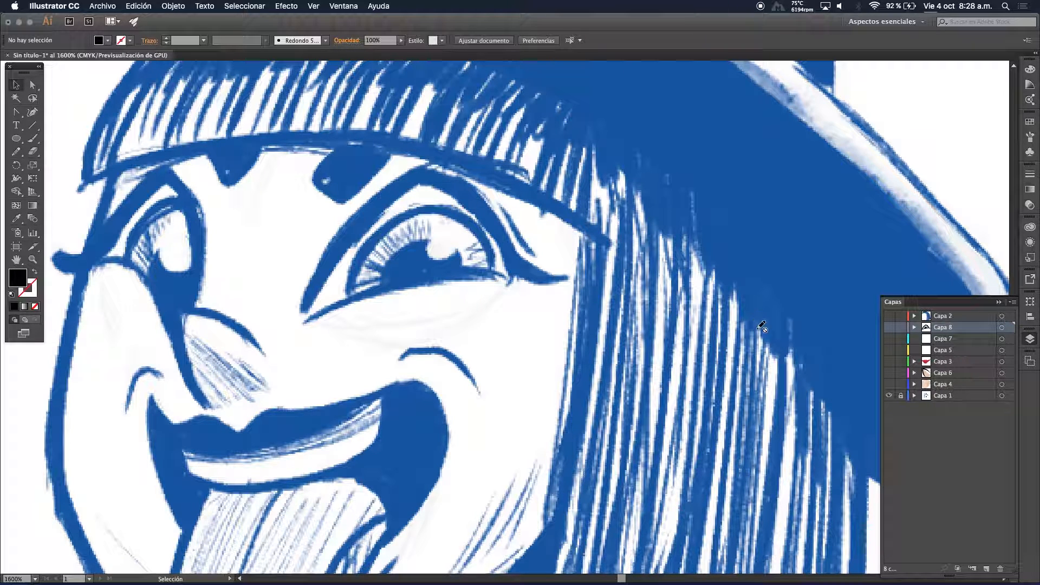
pyautogui.click(888, 328)
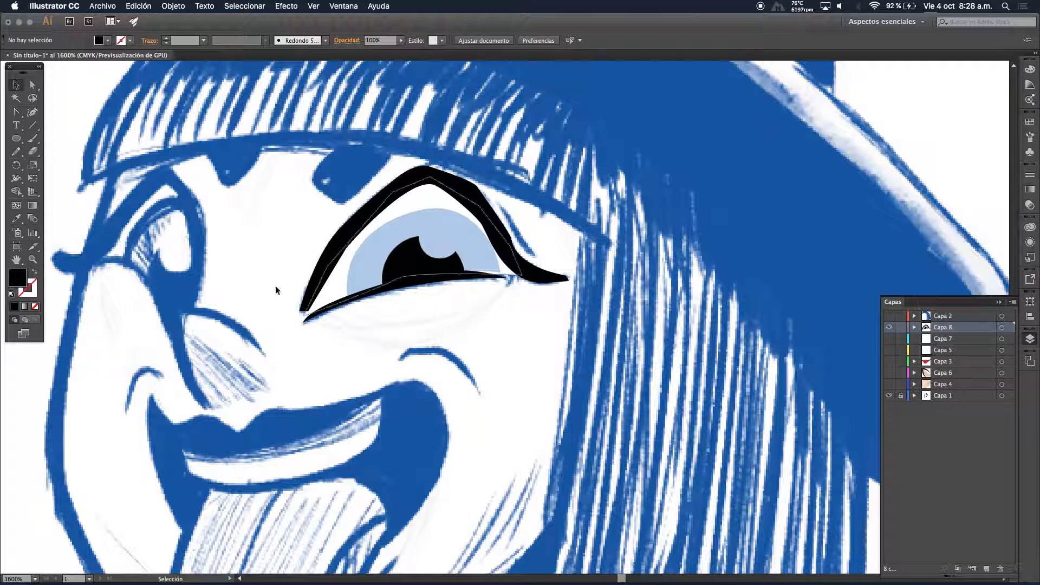
pyautogui.click(33, 140)
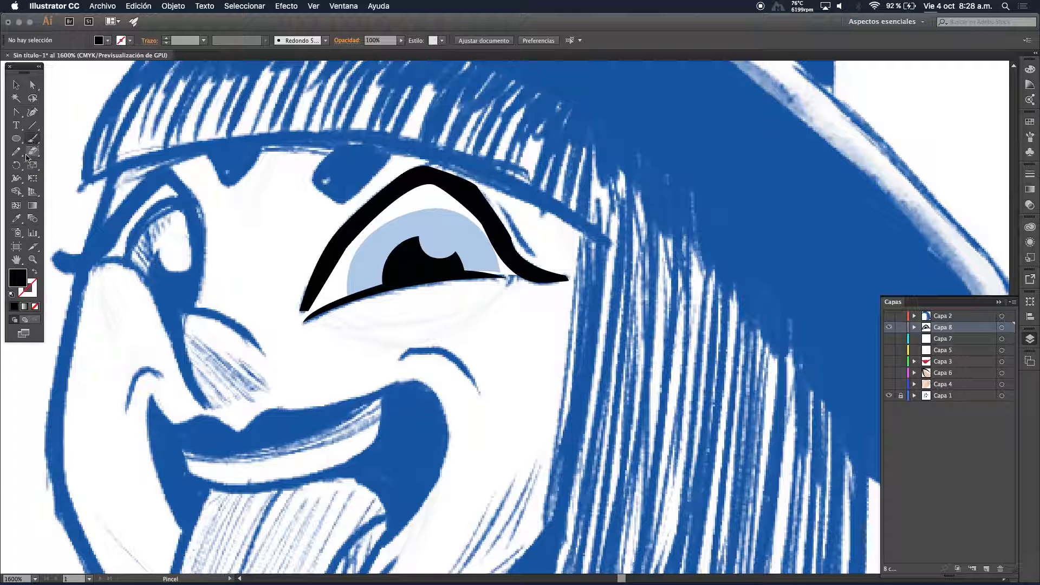
pyautogui.moveTo(379, 281); pyautogui.dragTo(367, 280)
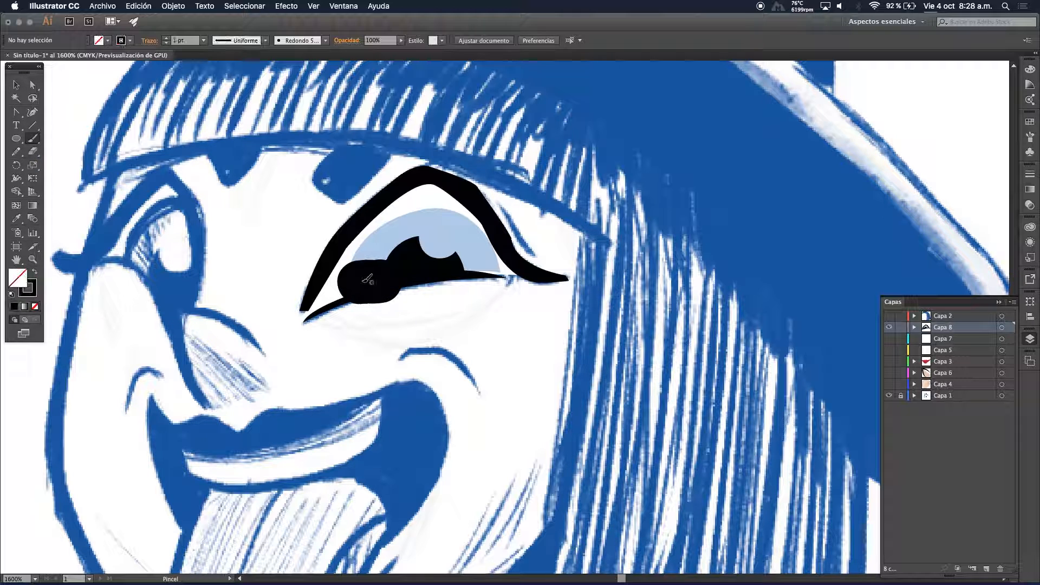
pyautogui.press('super+z')
# Set the stroke weight to 0.5 pt, test it with the Paintbrush over the iris, and switch to the Pencil tool
pyautogui.click(203, 40)
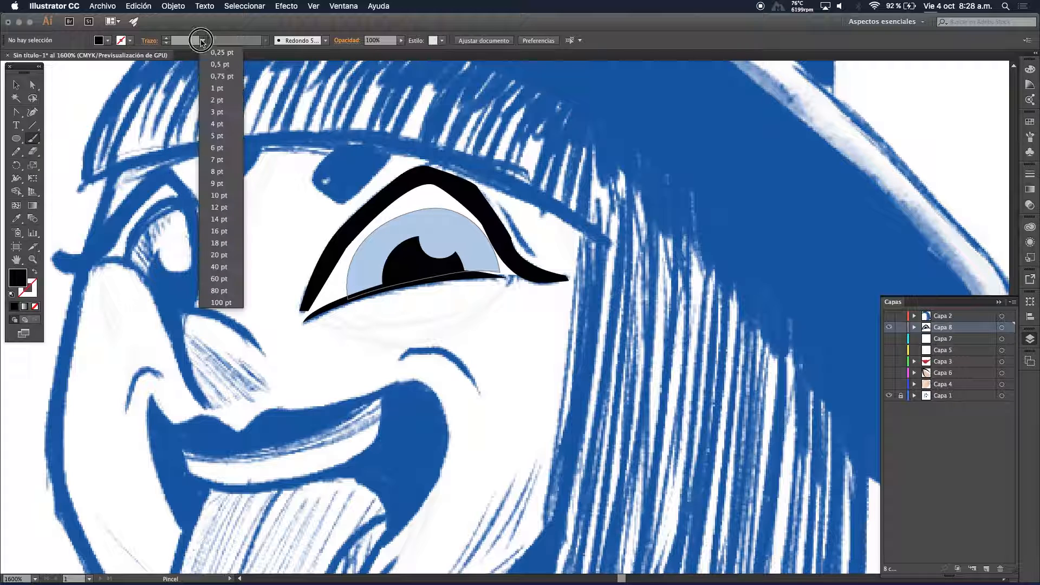
pyautogui.click(217, 62)
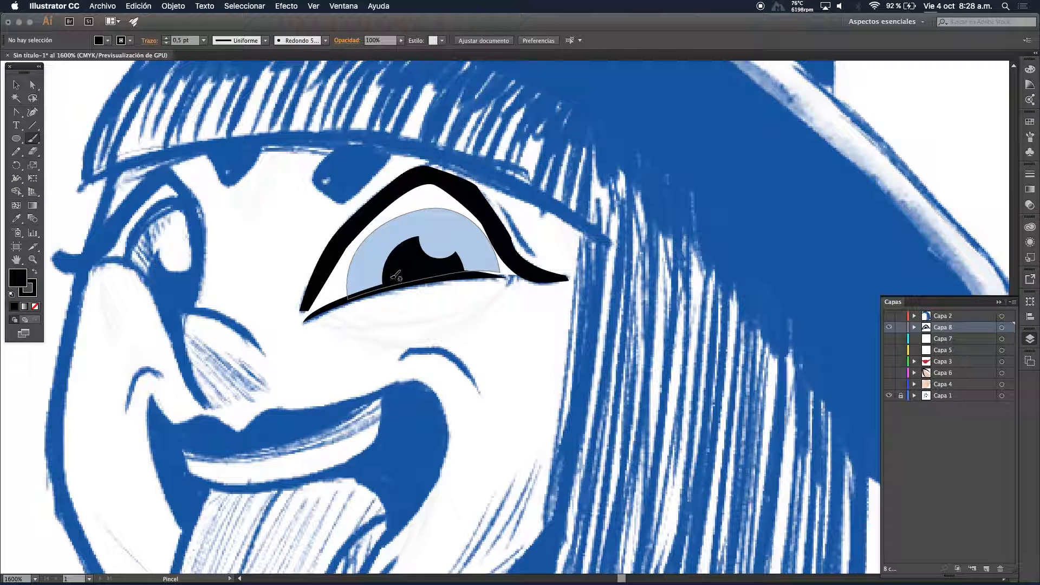
pyautogui.moveTo(394, 276); pyautogui.dragTo(352, 279)
pyautogui.press('super+z')
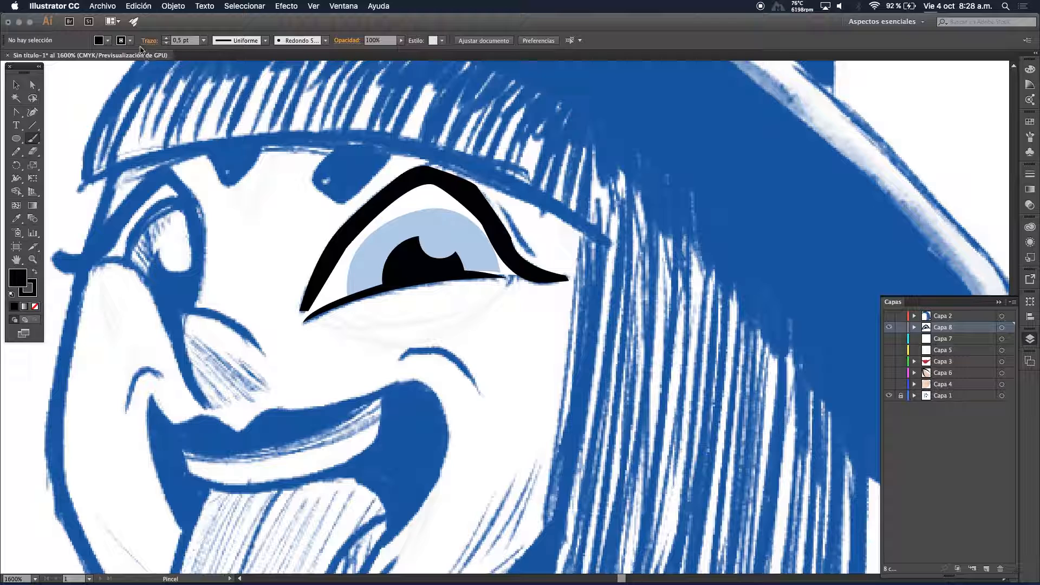
pyautogui.click(37, 139)
pyautogui.click(17, 151)
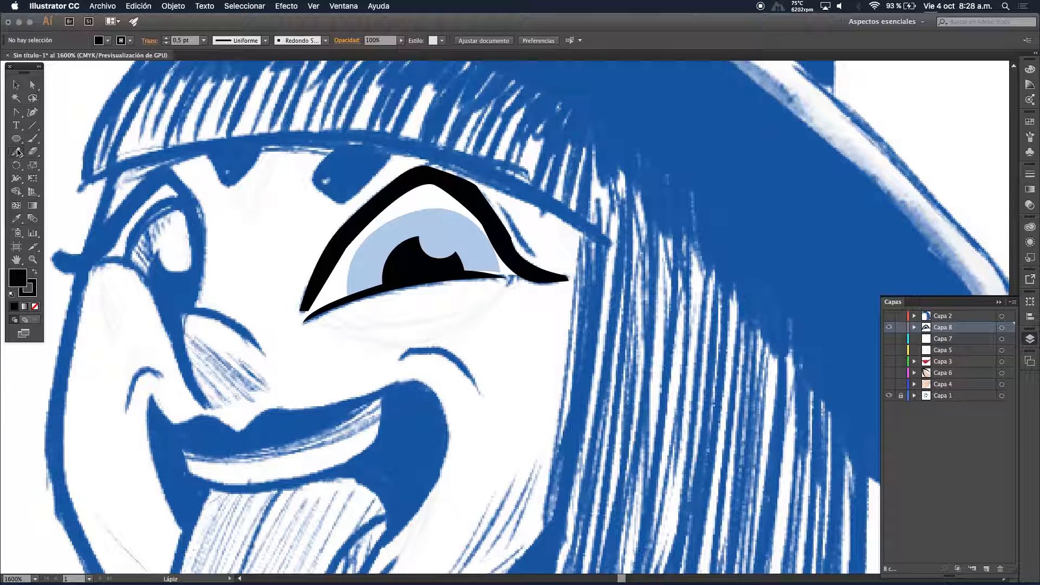
# Try drawing jagged black pencil lines radiating from the pupil into the iris, undoing each attempt
pyautogui.moveTo(399, 273)
pyautogui.mouseDown()
pyautogui.moveTo(356, 271)
pyautogui.moveTo(395, 265)
pyautogui.moveTo(397, 278)
pyautogui.moveTo(362, 271)
pyautogui.moveTo(413, 222)
pyautogui.moveTo(431, 265)
pyautogui.moveTo(447, 263)
pyautogui.moveTo(460, 291)
pyautogui.mouseUp()
pyautogui.press('super+z')
pyautogui.press('super+z')
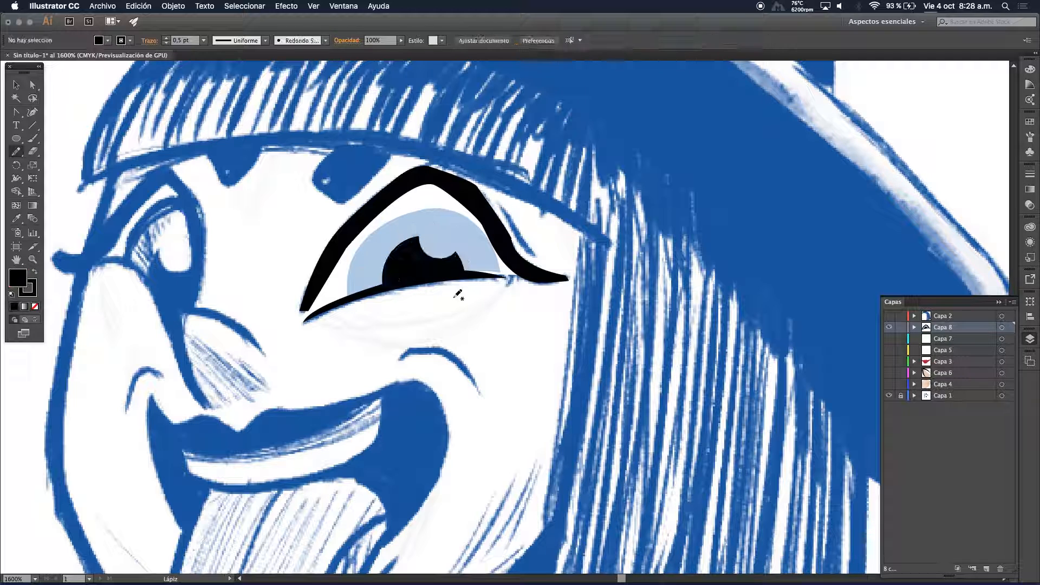
pyautogui.click(888, 327)
pyautogui.click(888, 327)
pyautogui.moveTo(357, 282)
pyautogui.mouseDown()
pyautogui.moveTo(389, 286)
pyautogui.moveTo(355, 280)
pyautogui.moveTo(384, 271)
pyautogui.moveTo(367, 257)
pyautogui.moveTo(400, 249)
pyautogui.moveTo(406, 223)
pyautogui.moveTo(411, 250)
pyautogui.moveTo(466, 244)
pyautogui.moveTo(454, 269)
pyautogui.mouseUp()
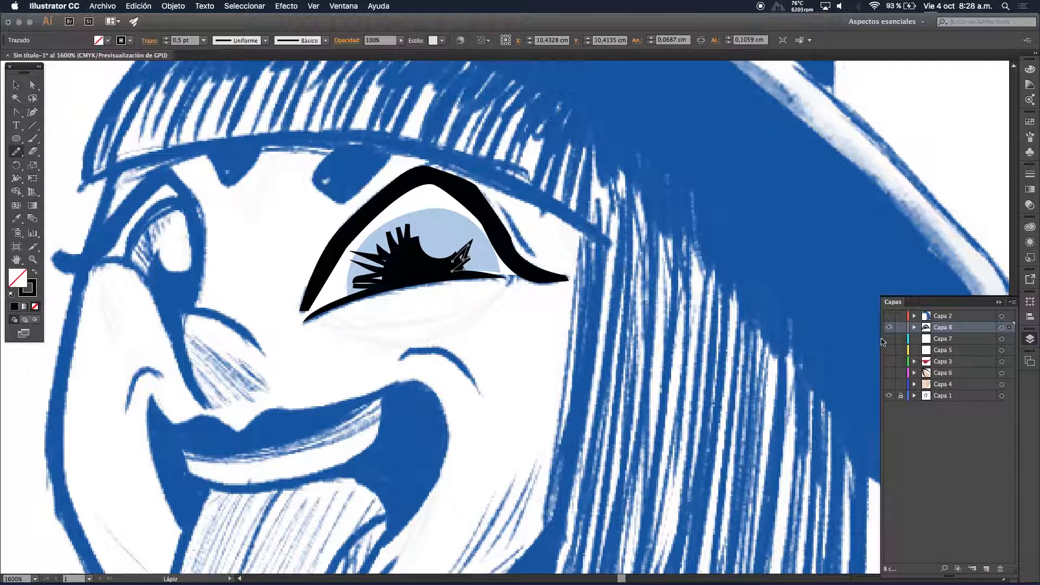
pyautogui.press('super+z')
pyautogui.press('super+z')
pyautogui.press('super+z')
pyautogui.moveTo(400, 276)
pyautogui.mouseDown()
pyautogui.moveTo(370, 279)
pyautogui.moveTo(385, 270)
pyautogui.moveTo(379, 253)
pyautogui.moveTo(401, 258)
pyautogui.moveTo(412, 237)
pyautogui.mouseUp()
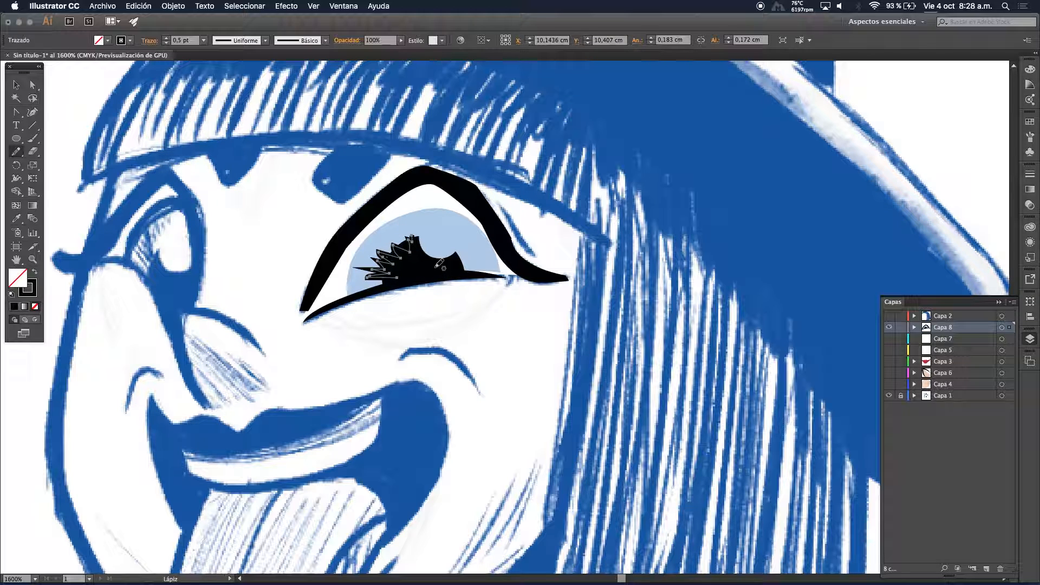
pyautogui.press('super+z')
# Draw short separate black pencil lines radiating from both sides of the pupil across the light blue iris
pyautogui.moveTo(357, 282)
pyautogui.mouseDown()
pyautogui.moveTo(388, 277)
pyautogui.moveTo(360, 271)
pyautogui.moveTo(411, 246)
pyautogui.mouseUp()
pyautogui.moveTo(407, 236); pyautogui.dragTo(410, 259)
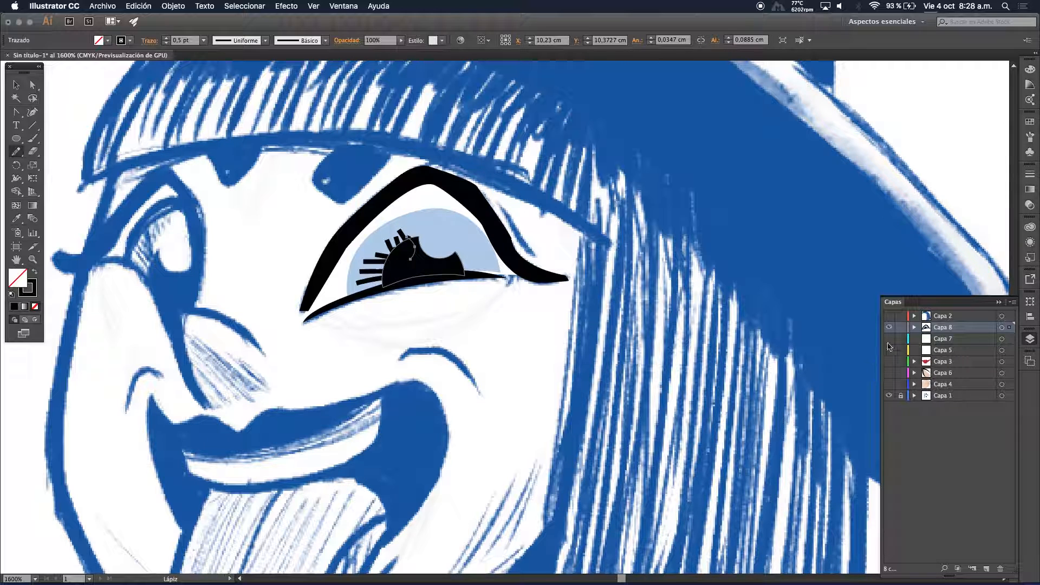
pyautogui.click(888, 328)
pyautogui.click(889, 328)
pyautogui.moveTo(480, 251); pyautogui.dragTo(464, 269)
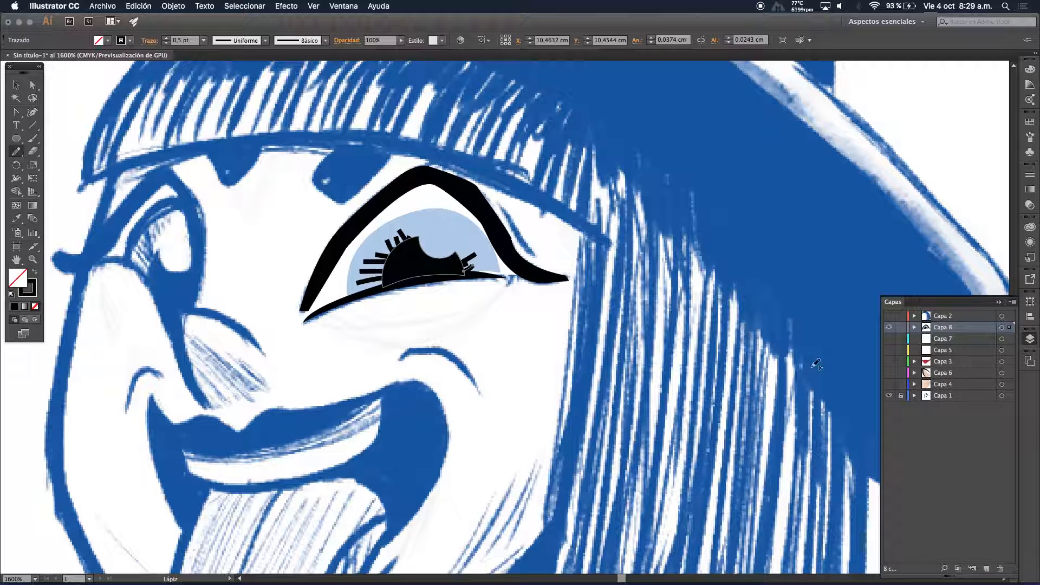
# Show all hidden coloured layers to check the lined iris against the whole face and hair
pyautogui.moveTo(889, 384); pyautogui.dragTo(887, 318)
pyautogui.press('super+space')
pyautogui.moveTo(481, 316); pyautogui.dragTo(474, 316)
pyautogui.keyDown('alt'); pyautogui.keyDown('super'); pyautogui.click(475, 314); pyautogui.keyUp('super'); pyautogui.keyUp('alt')
pyautogui.keyDown('alt'); pyautogui.keyDown('super'); pyautogui.click(475, 314); pyautogui.keyUp('super'); pyautogui.keyUp('alt')
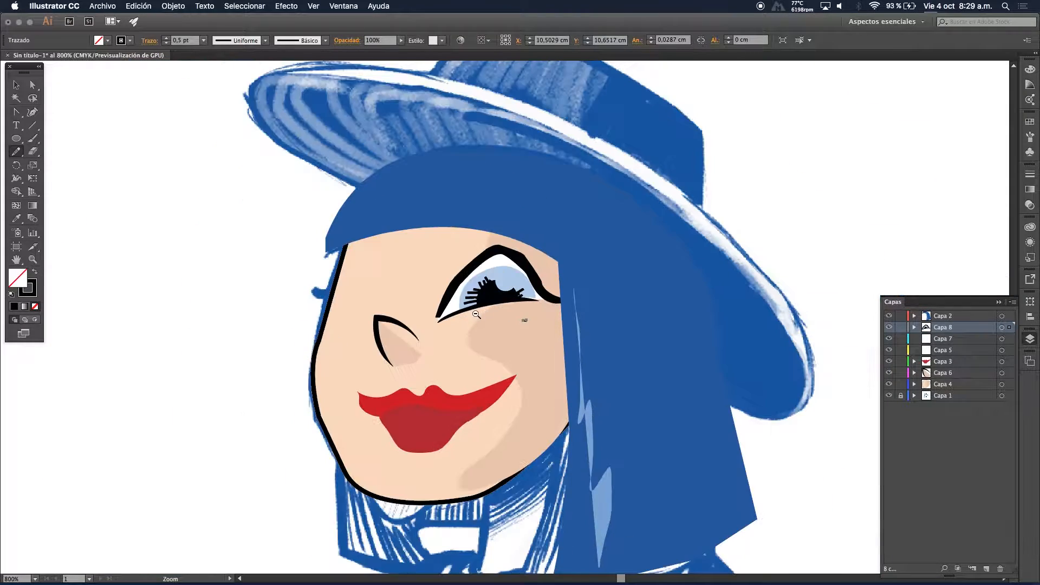
# Finish with the beauty mark below the woman's eye by deselecting it
pyautogui.keyDown('alt'); pyautogui.keyDown('super'); pyautogui.click(475, 314); pyautogui.keyUp('super'); pyautogui.keyUp('alt')
pyautogui.keyDown('alt'); pyautogui.keyDown('super'); pyautogui.click(475, 314); pyautogui.keyUp('super'); pyautogui.keyUp('alt')
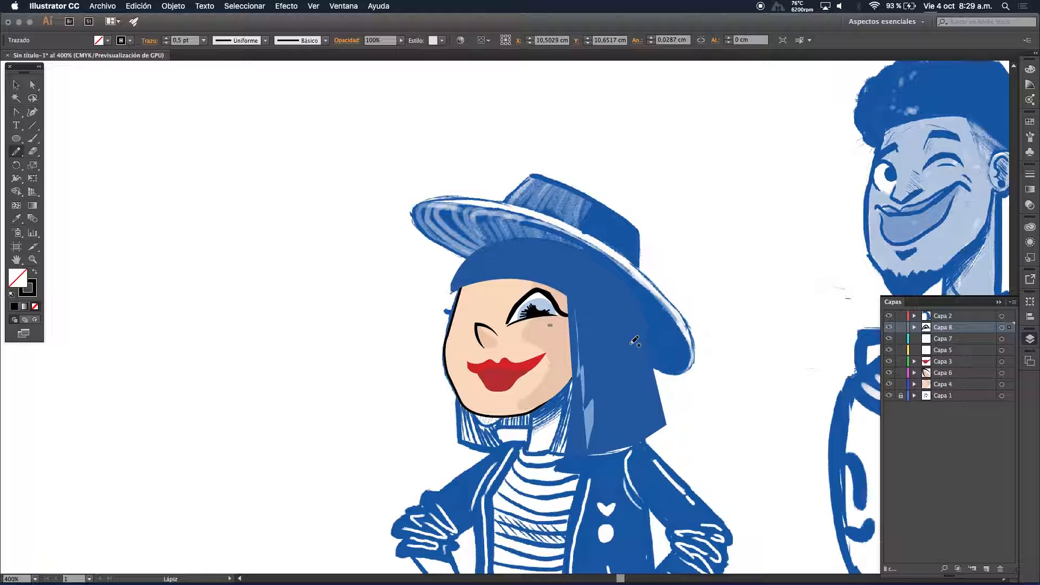
pyautogui.moveTo(523, 341); pyautogui.dragTo(373, 262)
pyautogui.click(16, 85)
pyautogui.click(347, 222)
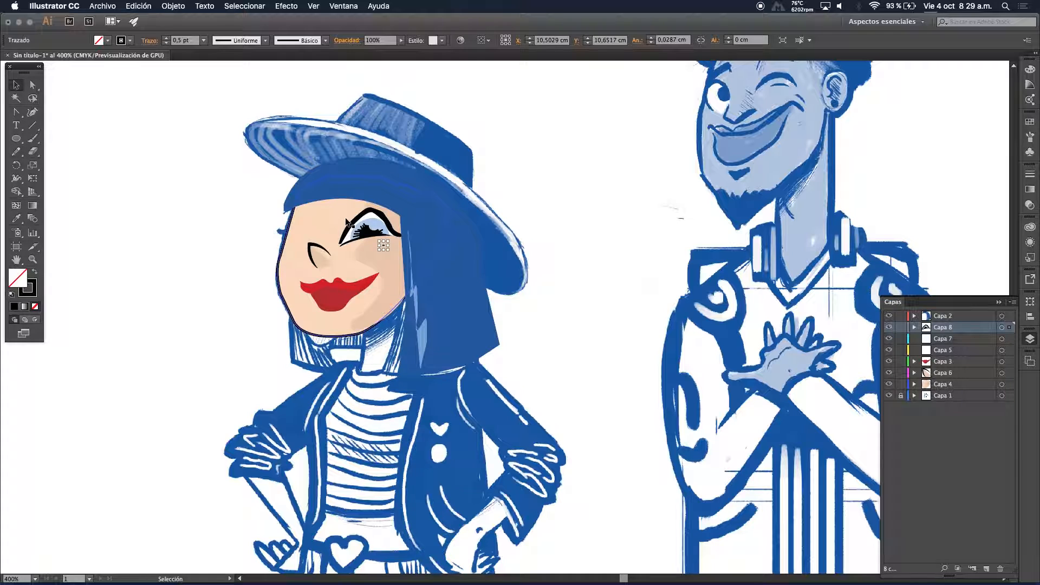
pyautogui.click(208, 269)
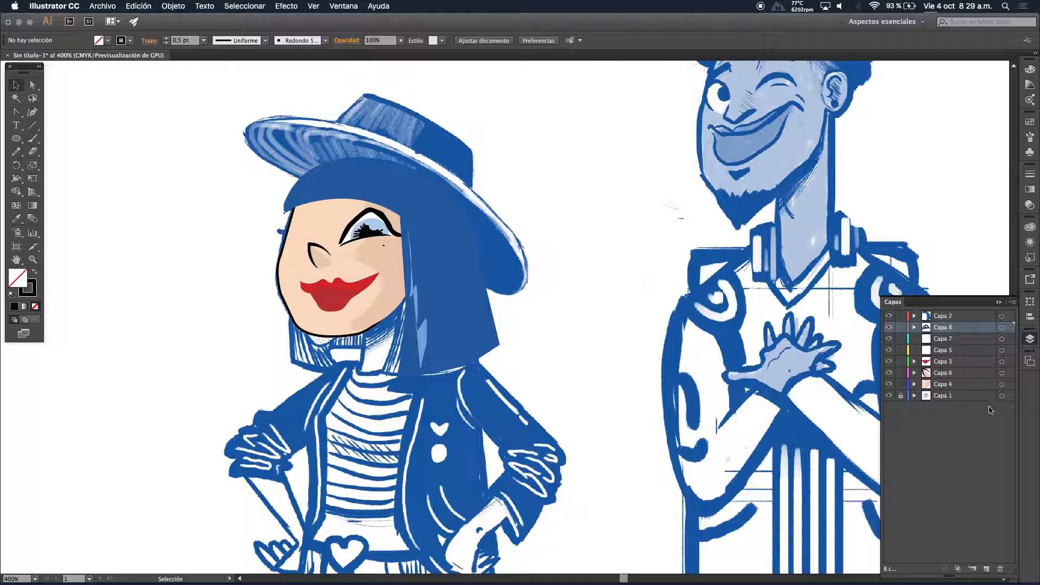
# Toggle the visibility of Capa 7, Capa 8 and the remaining artwork layers to compare the vector face with the sketch
pyautogui.click(888, 327)
pyautogui.click(888, 327)
pyautogui.click(889, 327)
pyautogui.click(888, 339)
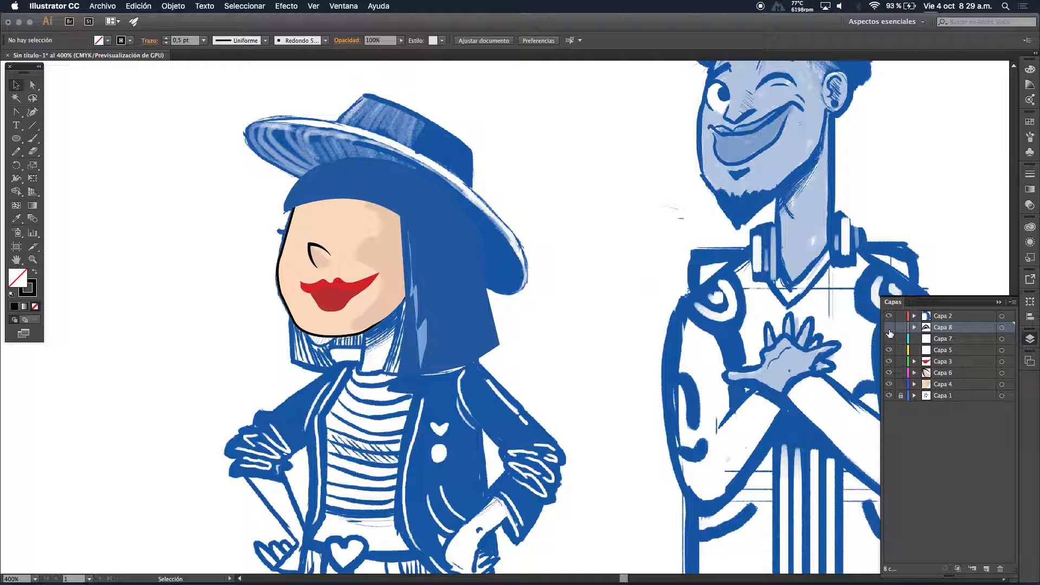
pyautogui.click(889, 327)
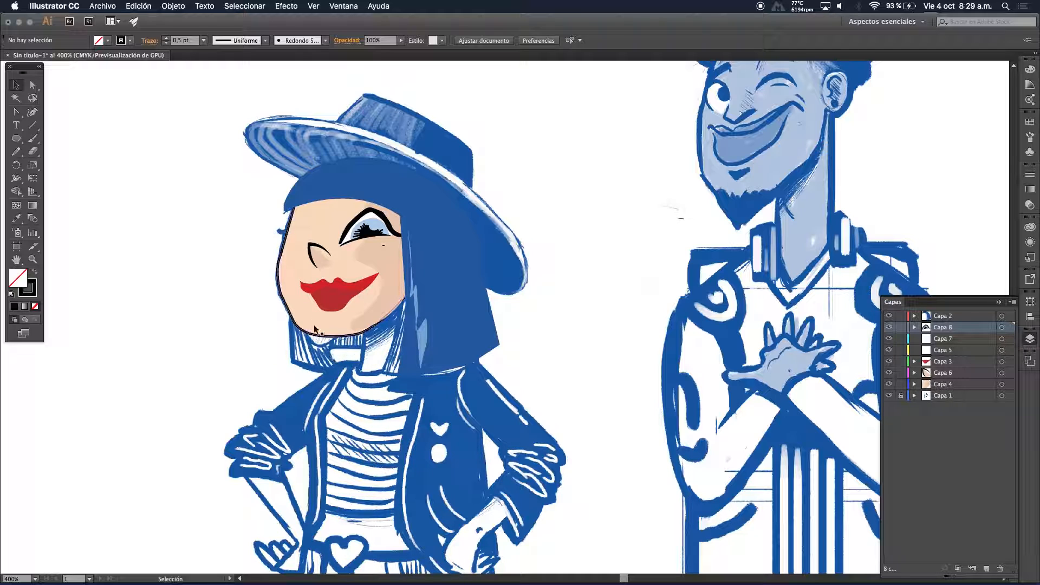
pyautogui.moveTo(888, 315); pyautogui.dragTo(888, 384)
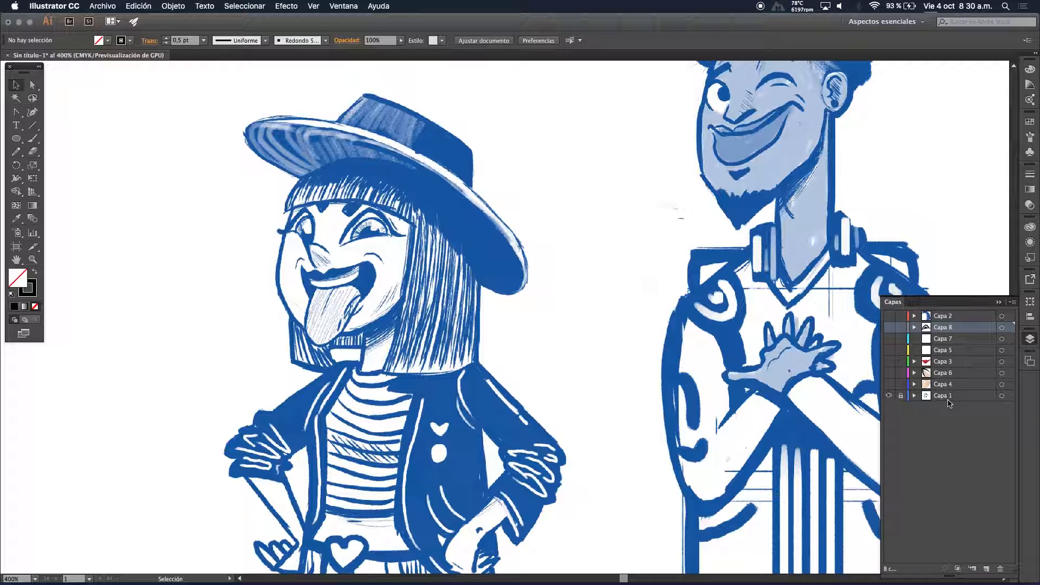
pyautogui.moveTo(891, 383)
pyautogui.mouseDown()
pyautogui.moveTo(888, 346)
pyautogui.moveTo(861, 315)
pyautogui.mouseUp()
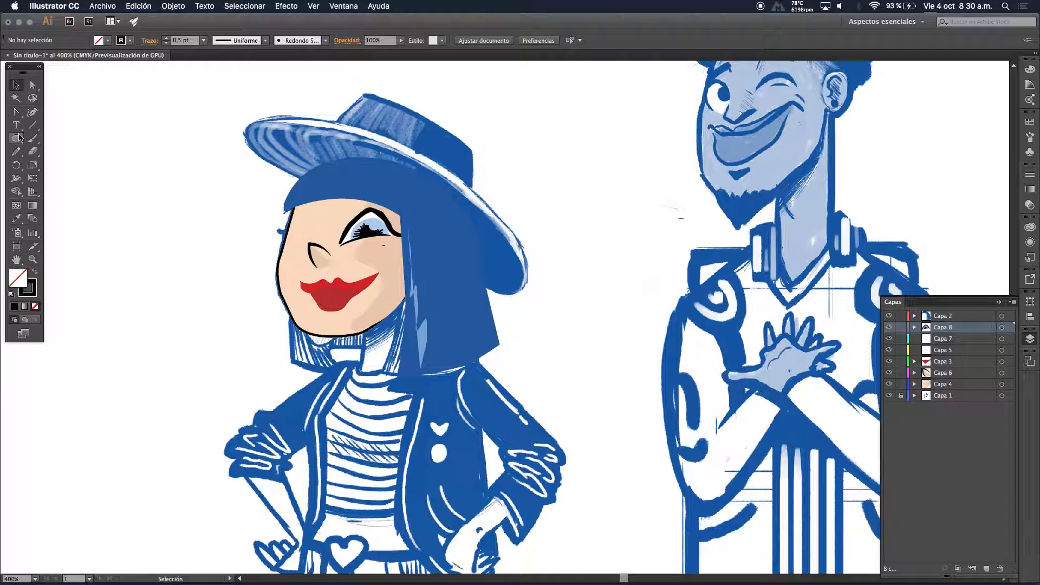
# Trace the hair lock on the left of the face with the Pen tool as a closed path about 0.9 by 2.13 cm
pyautogui.moveTo(16, 111); pyautogui.dragTo(59, 109)
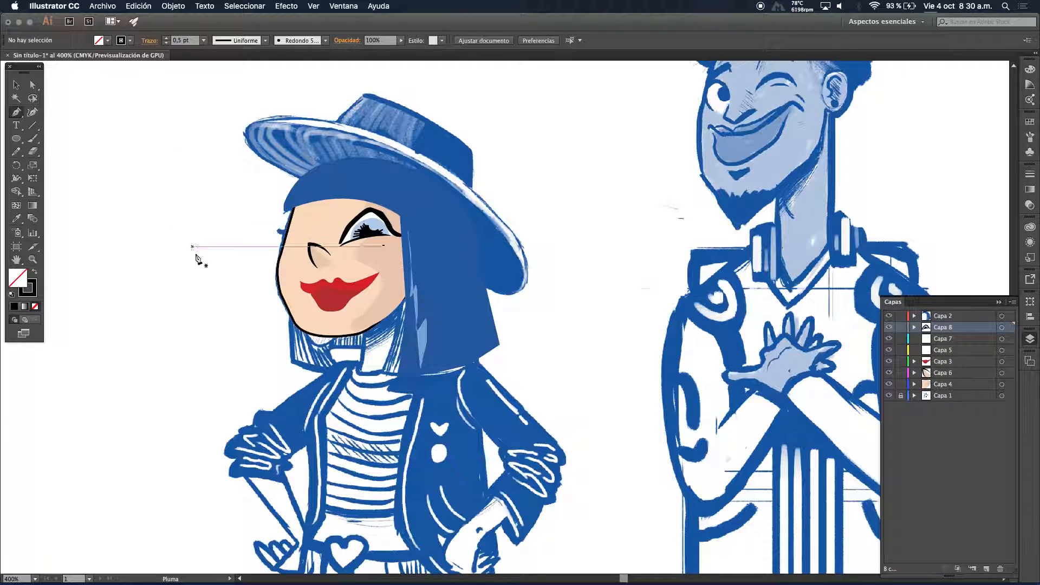
pyautogui.click(297, 363)
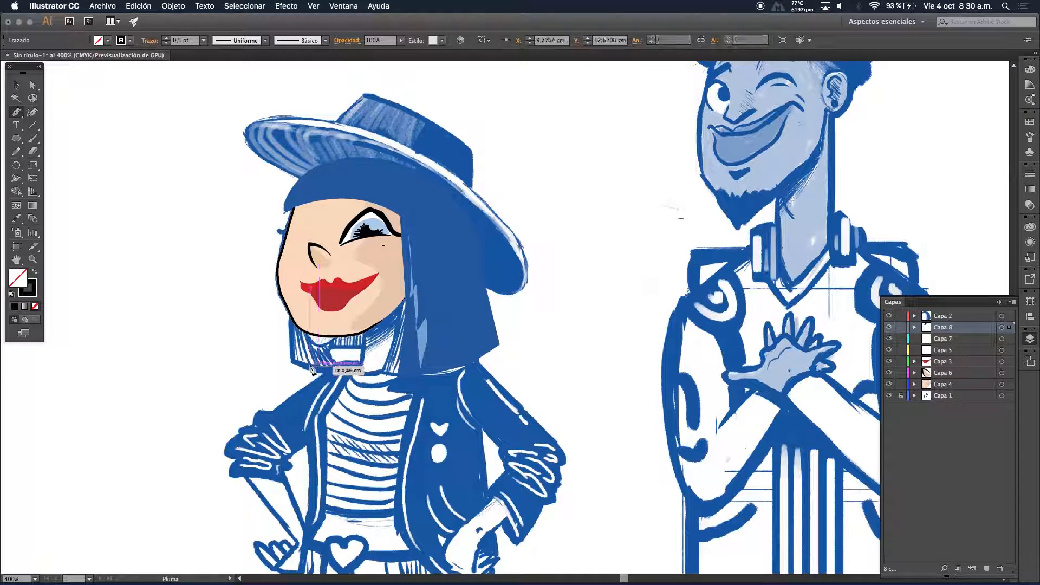
pyautogui.moveTo(297, 364); pyautogui.dragTo(269, 351)
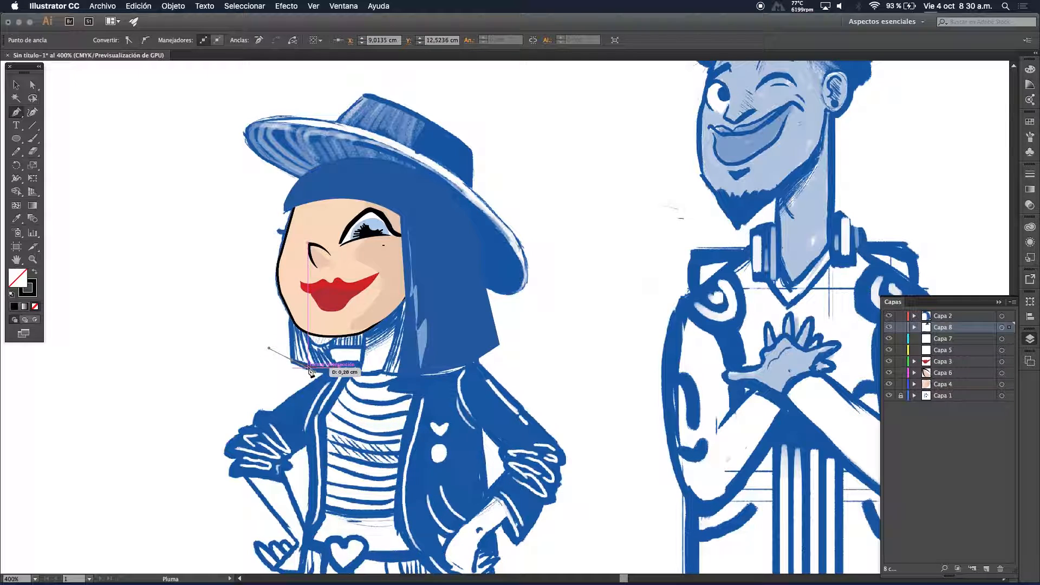
pyautogui.click(291, 361)
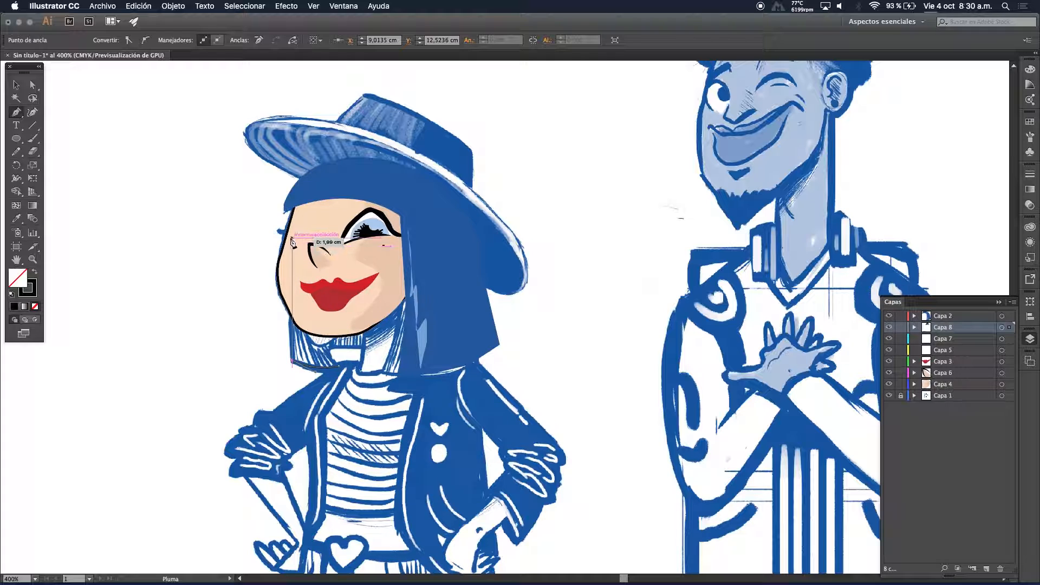
pyautogui.click(284, 272)
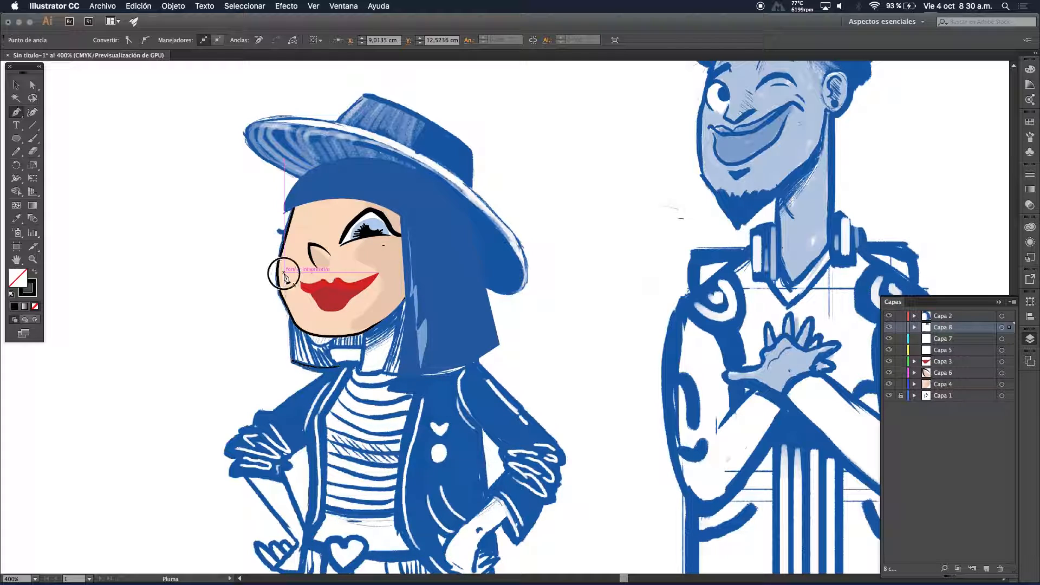
pyautogui.click(290, 243)
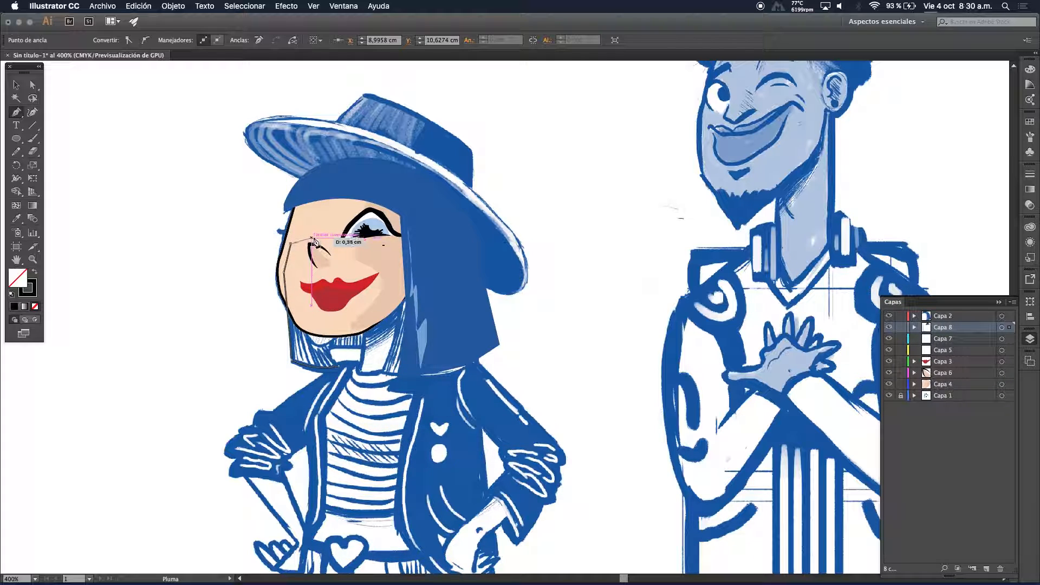
pyautogui.click(316, 238)
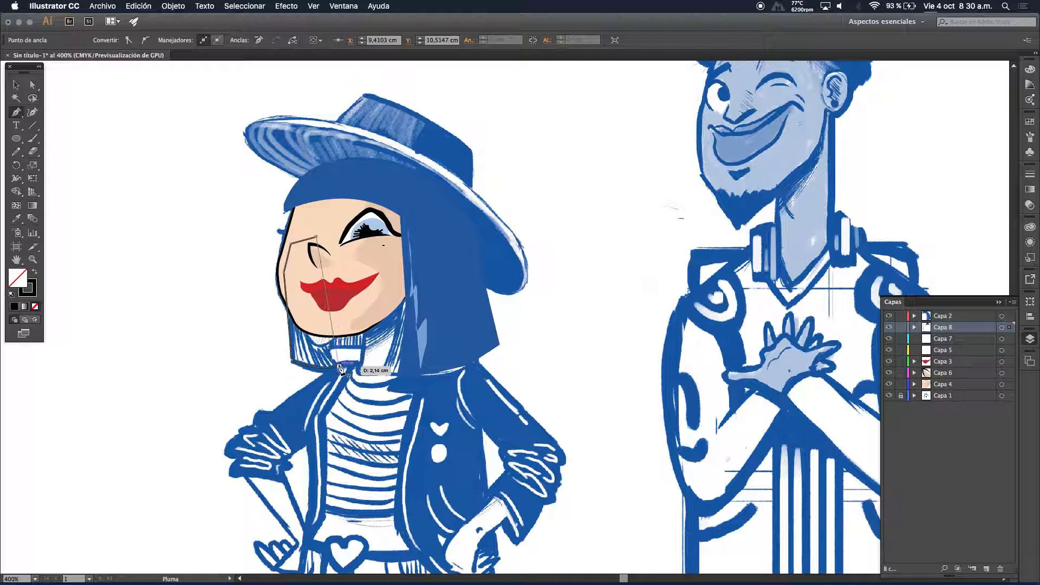
pyautogui.moveTo(338, 367); pyautogui.dragTo(363, 361)
# Create a new layer above Capa 8 and move the traced left hair lock onto it
pyautogui.click(16, 84)
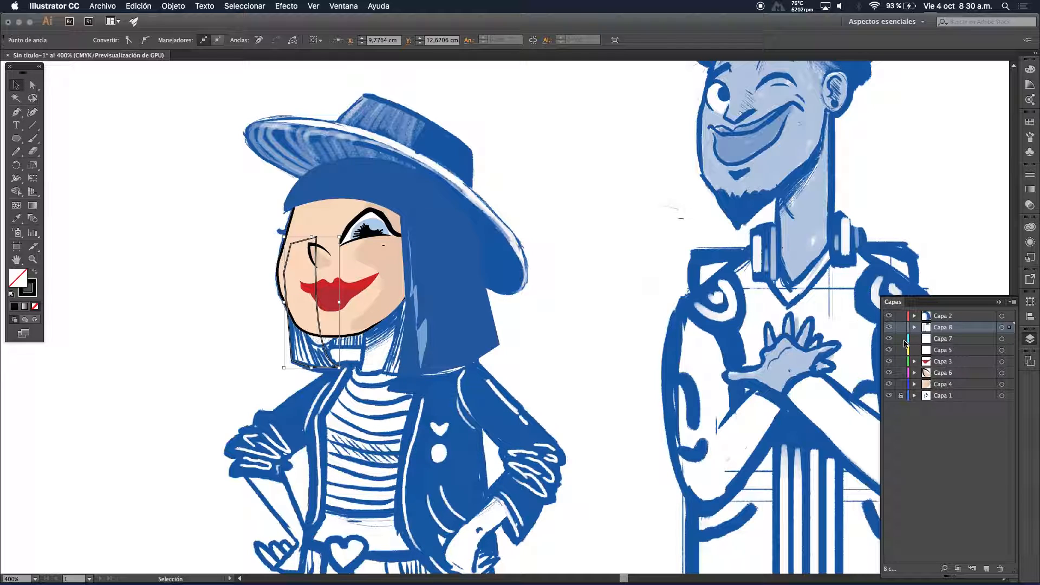
pyautogui.click(889, 327)
pyautogui.click(888, 328)
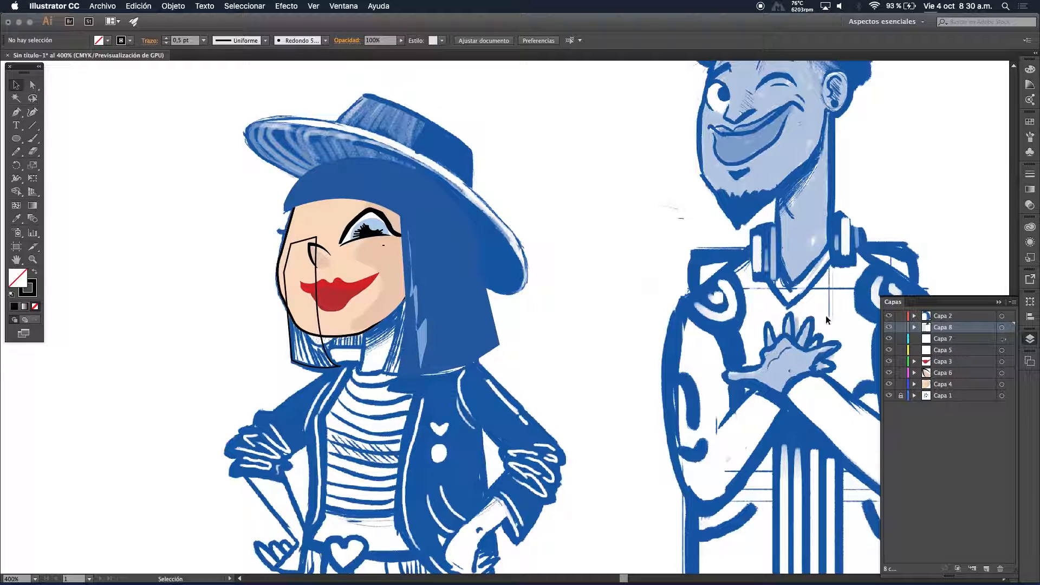
pyautogui.click(365, 364)
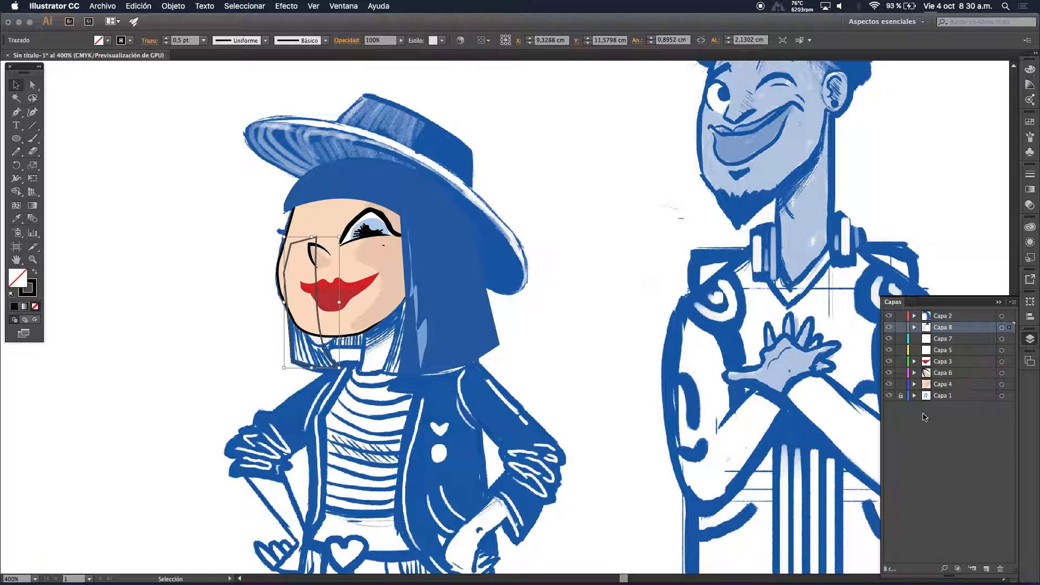
pyautogui.click(985, 568)
pyautogui.moveTo(1008, 339); pyautogui.dragTo(1009, 327)
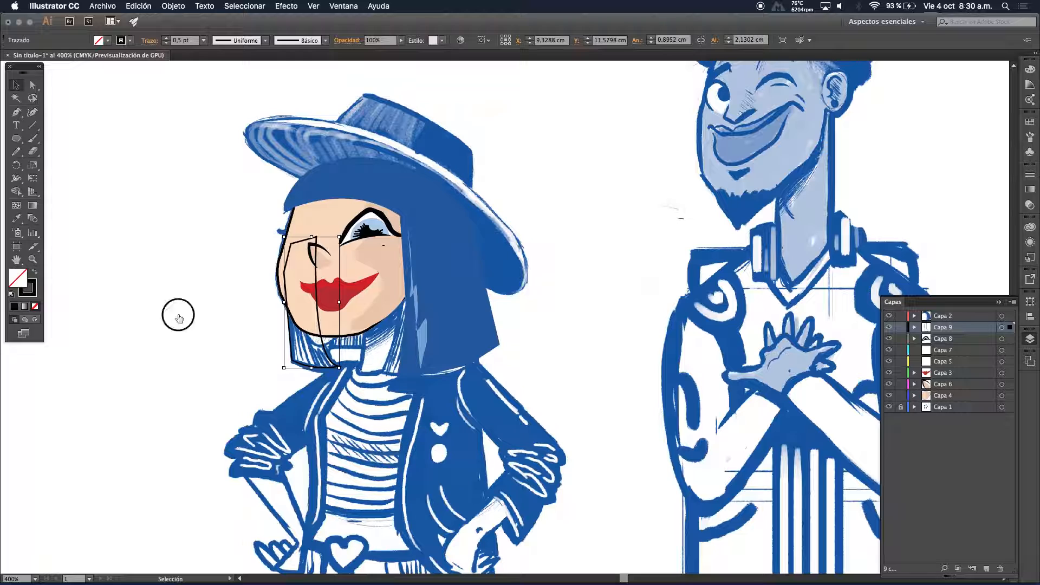
pyautogui.click(178, 317)
# Draw a closed Pen shape for the hair behind the neck, about 1.66 cm wide and 1.71 cm tall, overlapping the lower face
pyautogui.click(16, 112)
pyautogui.click(336, 298)
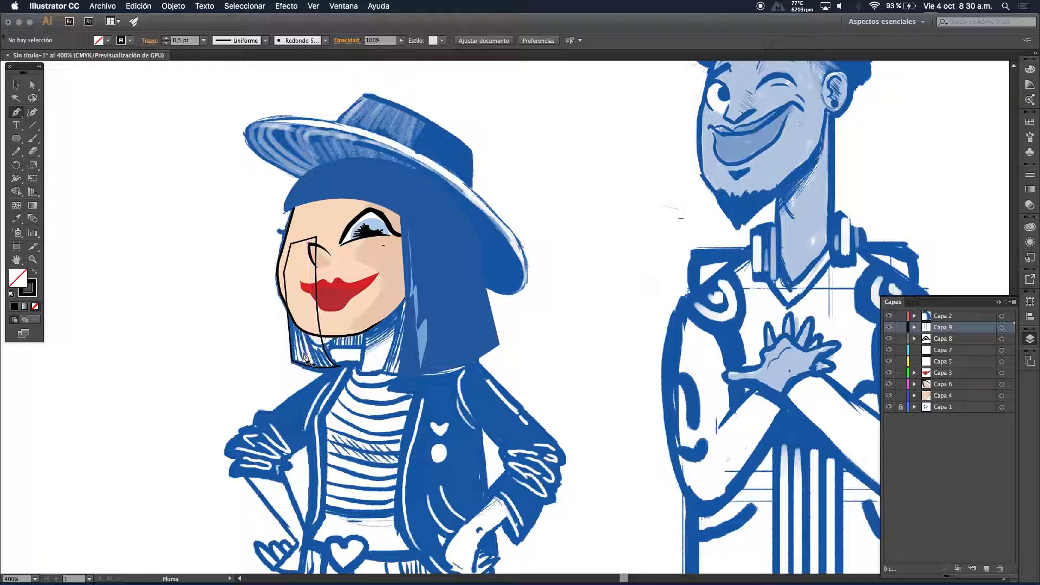
pyautogui.moveTo(321, 355); pyautogui.dragTo(375, 346)
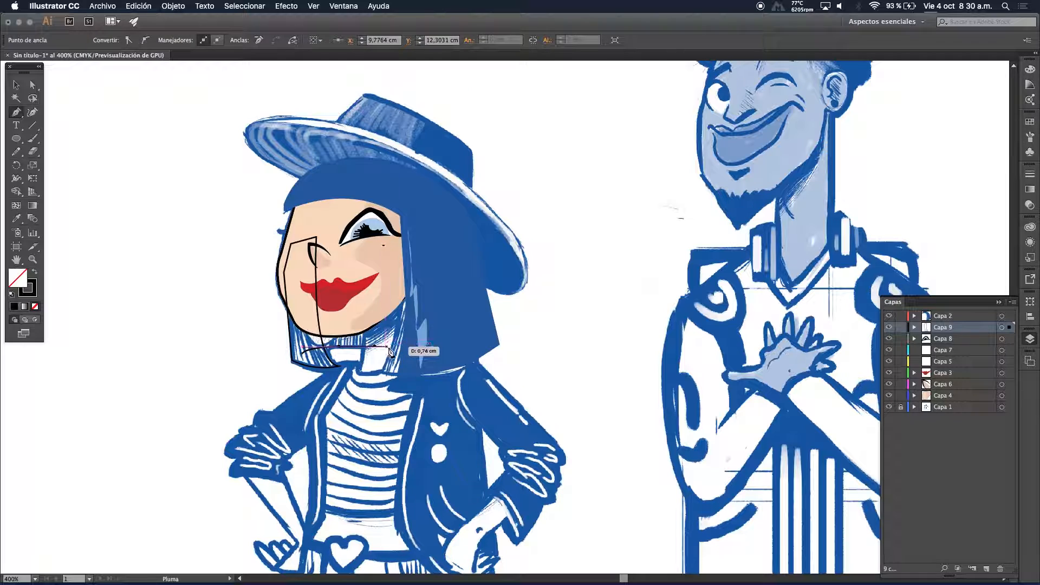
pyautogui.click(401, 345)
pyautogui.click(398, 249)
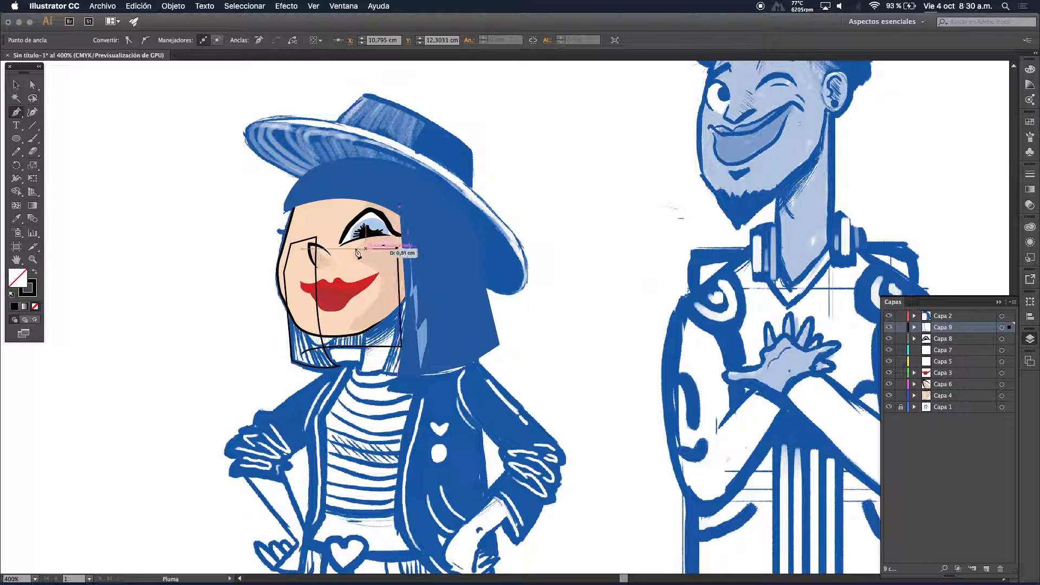
pyautogui.click(299, 252)
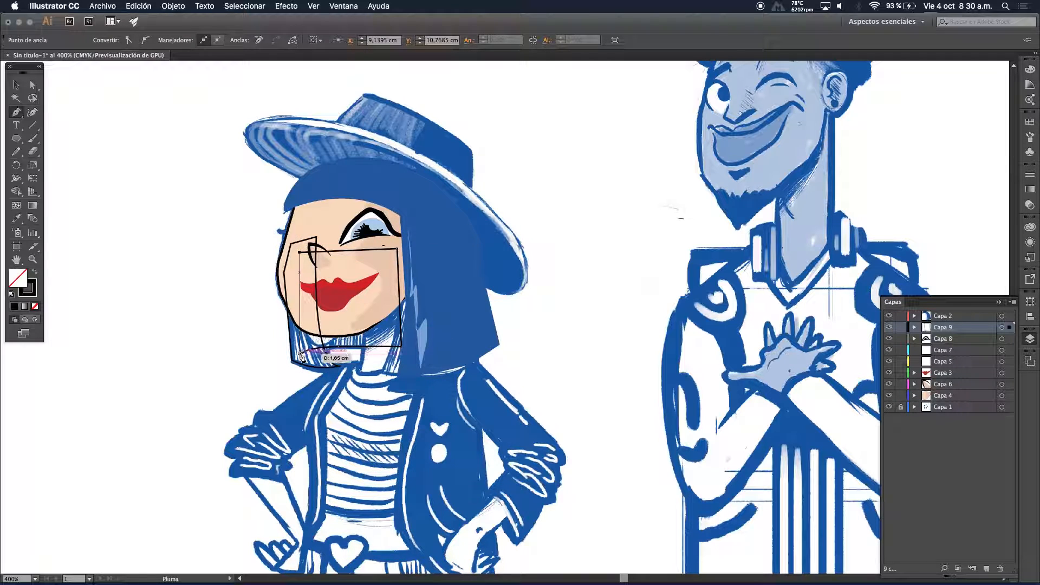
pyautogui.click(302, 356)
pyautogui.click(15, 85)
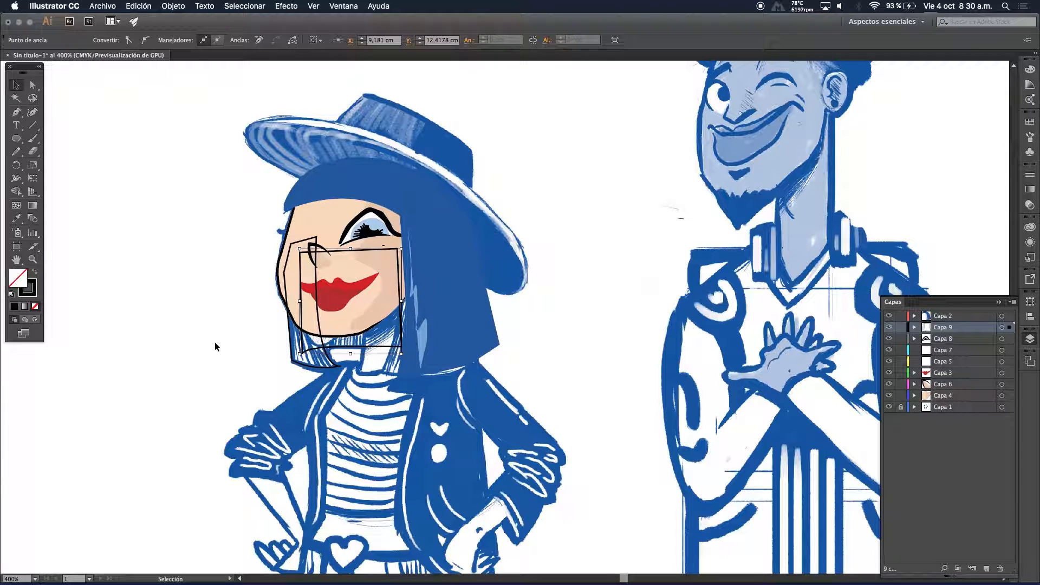
pyautogui.click(214, 343)
# Fill both new hair shapes with the fringe's blue using the Eyedropper and deselect them
pyautogui.click(346, 353)
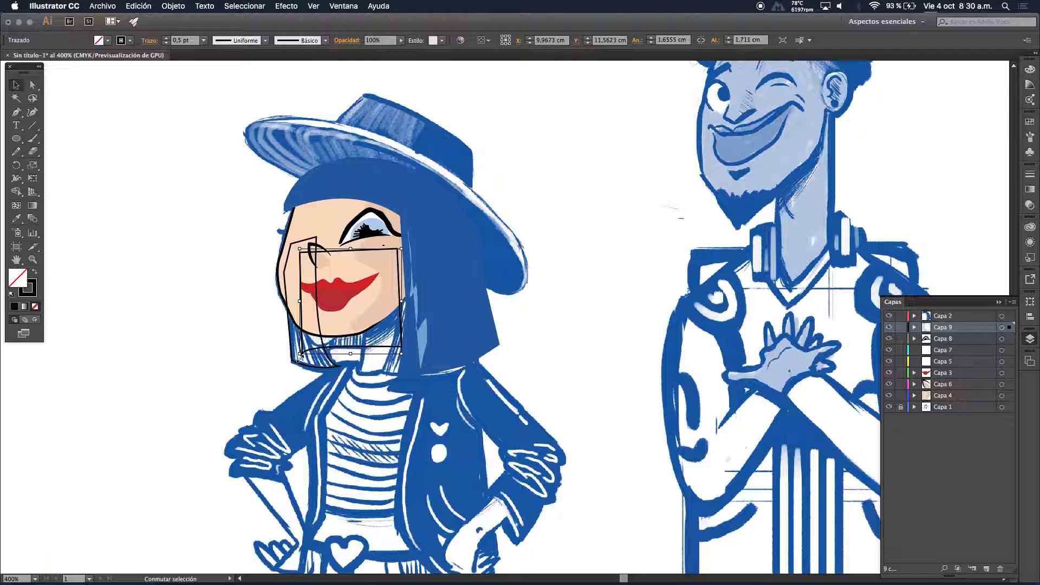
pyautogui.moveTo(293, 365); pyautogui.dragTo(292, 366)
pyautogui.click(17, 222)
pyautogui.click(346, 178)
pyautogui.click(15, 84)
pyautogui.click(107, 257)
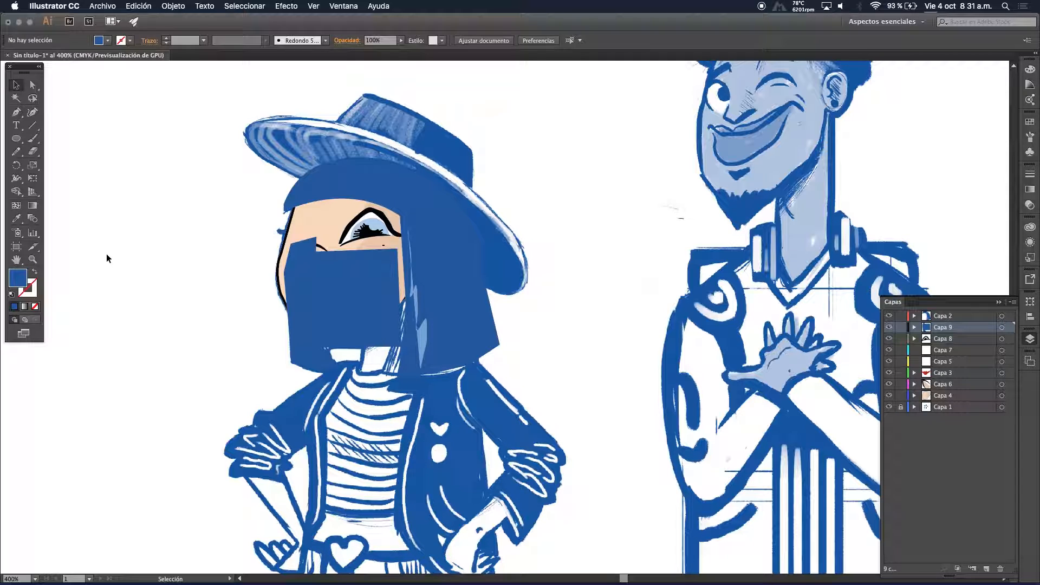
# Move layer Capa 9 below Capa 4 so the hair sits behind the face, and hide the sketch layer Capa 1
pyautogui.click(369, 308)
pyautogui.moveTo(957, 332); pyautogui.dragTo(956, 401)
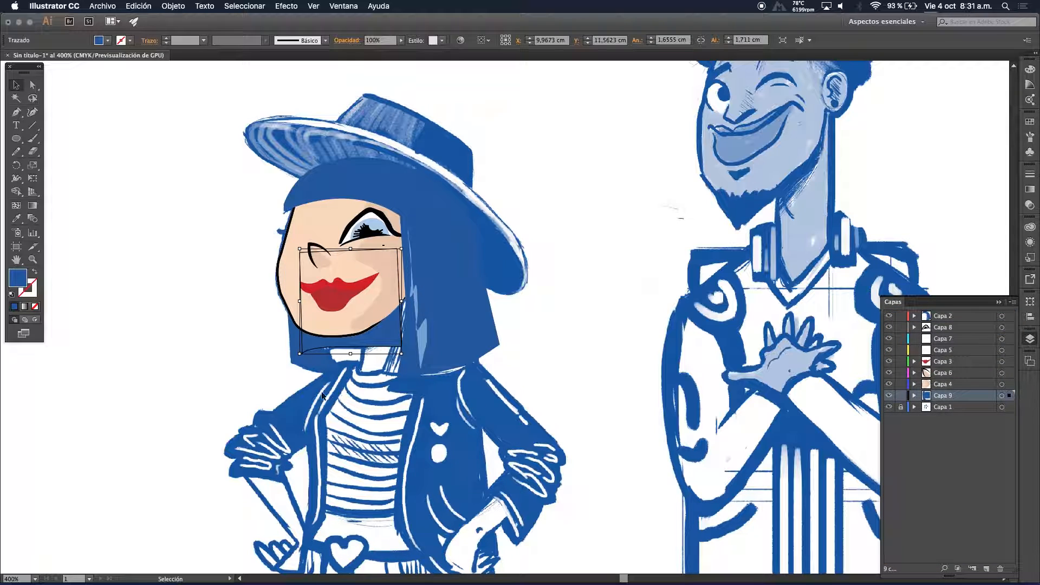
pyautogui.click(184, 402)
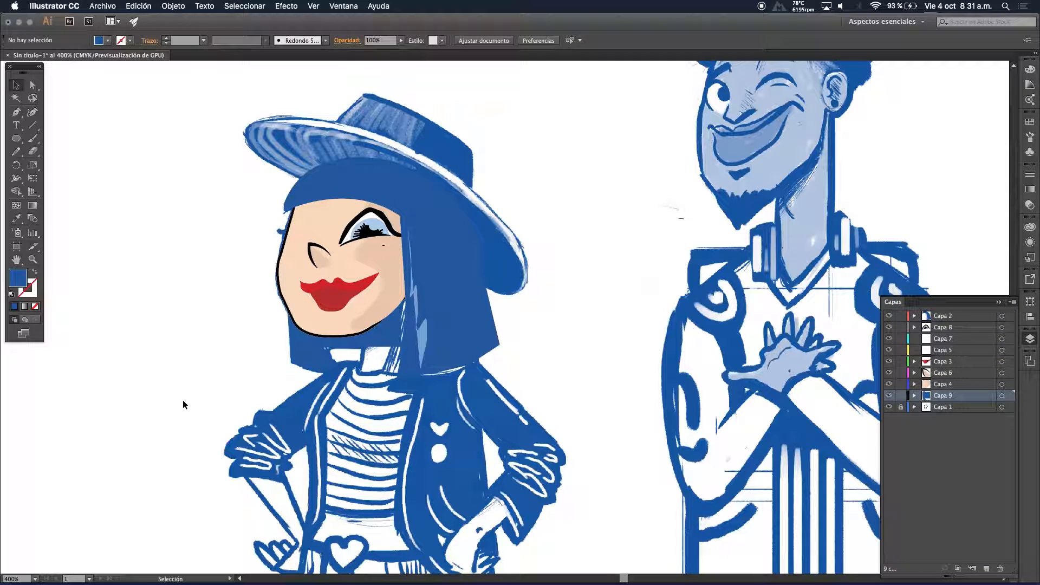
pyautogui.click(888, 408)
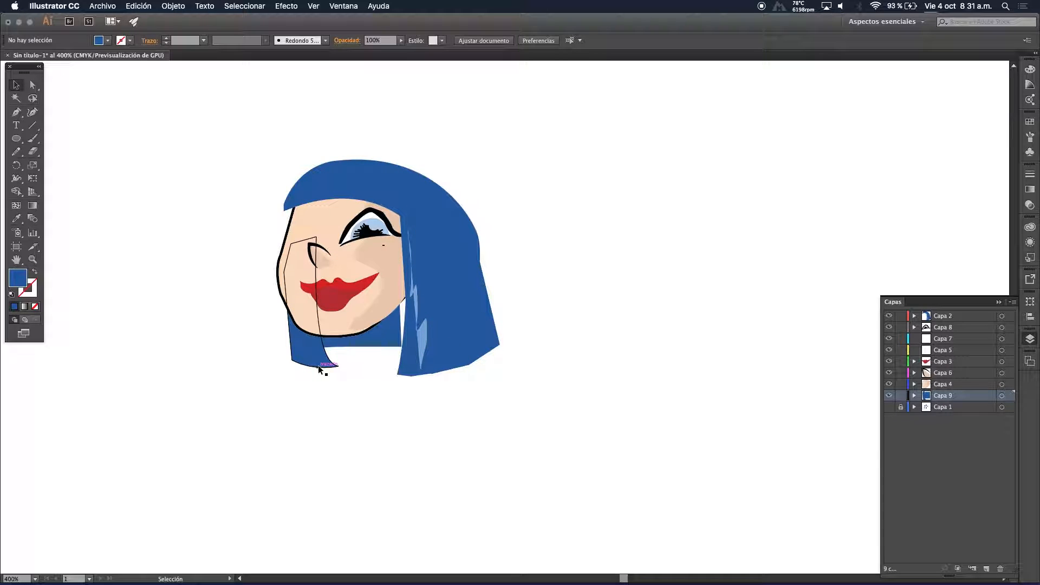
# Change the fill of the hair shape behind the neck to a darker blue
pyautogui.click(360, 354)
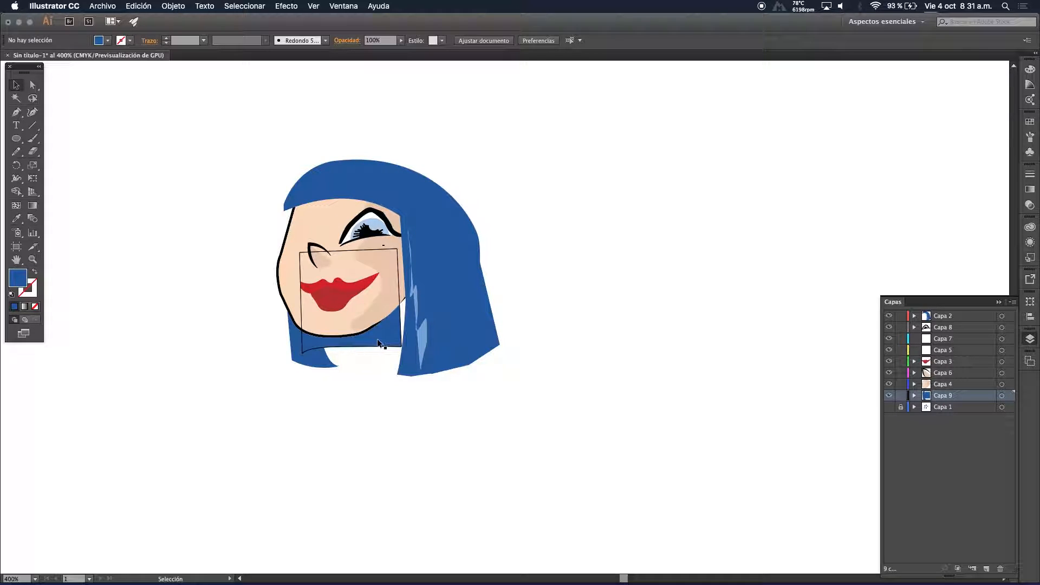
pyautogui.doubleClick(20, 284)
pyautogui.moveTo(105, 162); pyautogui.dragTo(109, 167)
pyautogui.click(271, 102)
pyautogui.click(188, 230)
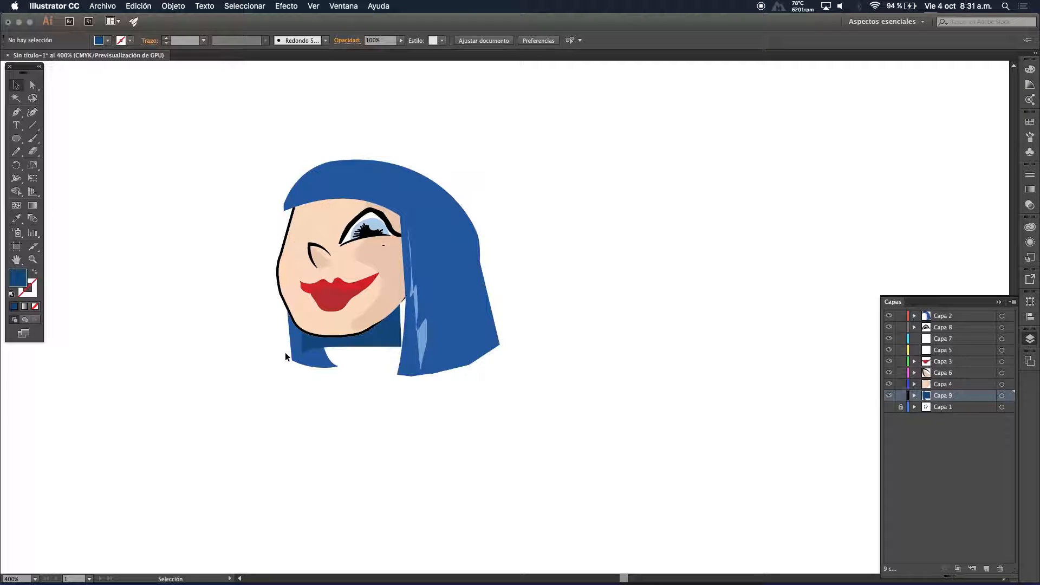
# Try a lighter blue fill on the left hair lock
pyautogui.click(301, 358)
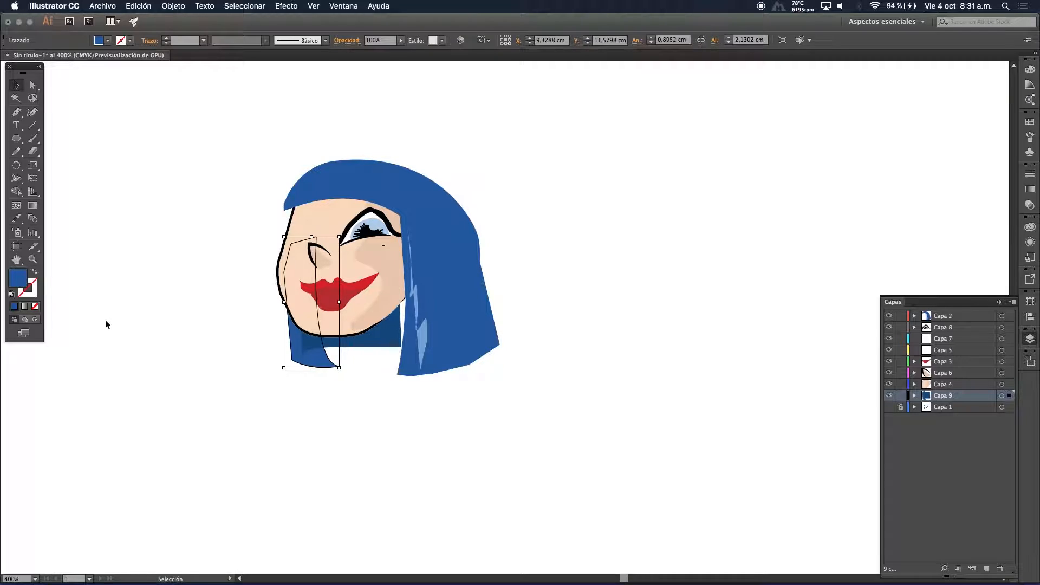
pyautogui.doubleClick(20, 280)
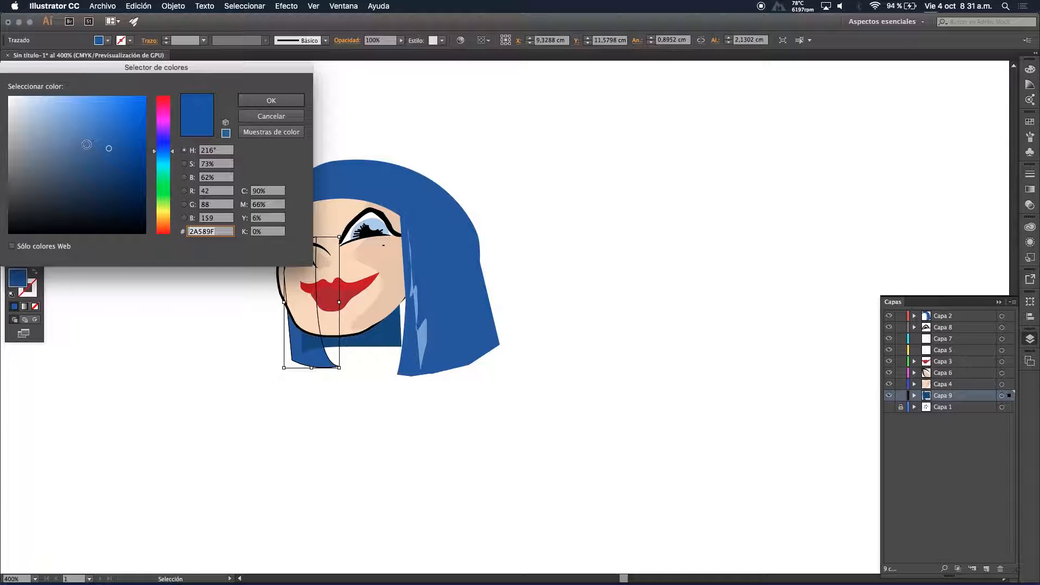
pyautogui.click(99, 130)
pyautogui.click(256, 101)
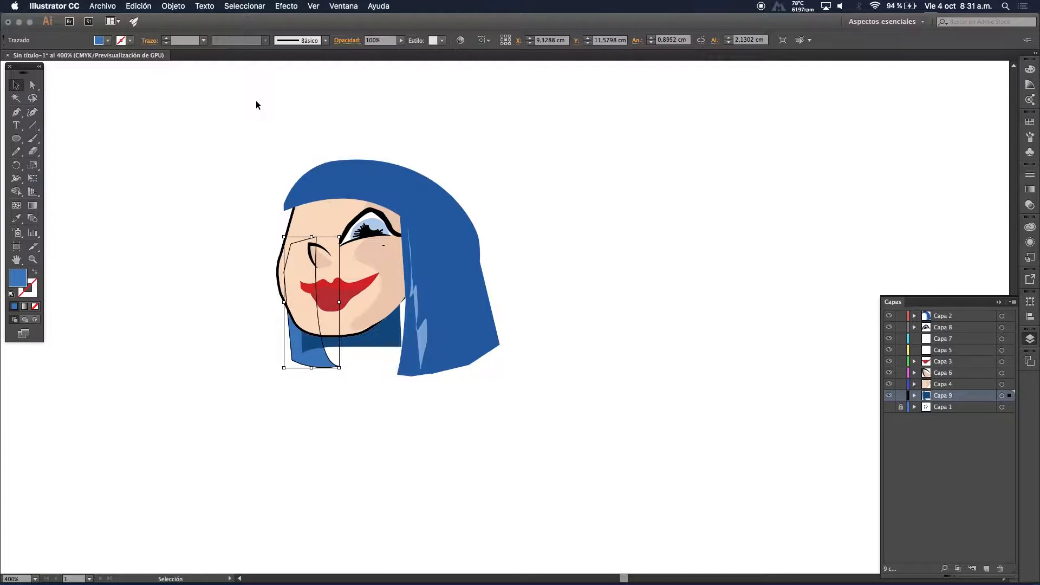
# Apply the fringe's blue to the left hair lock with the Eyedropper and darken its fill slightly
pyautogui.click(16, 218)
pyautogui.click(343, 177)
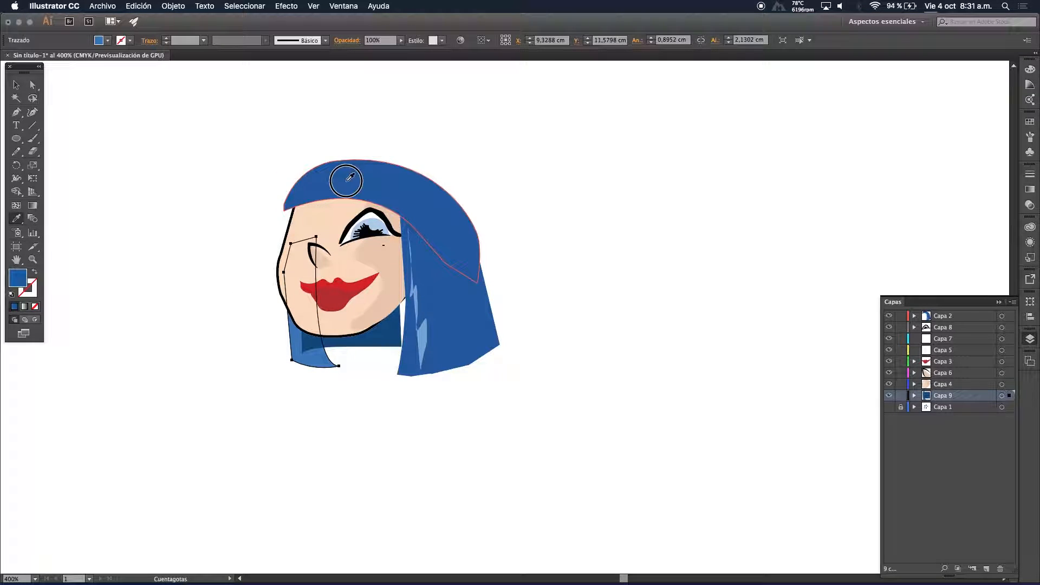
pyautogui.doubleClick(17, 279)
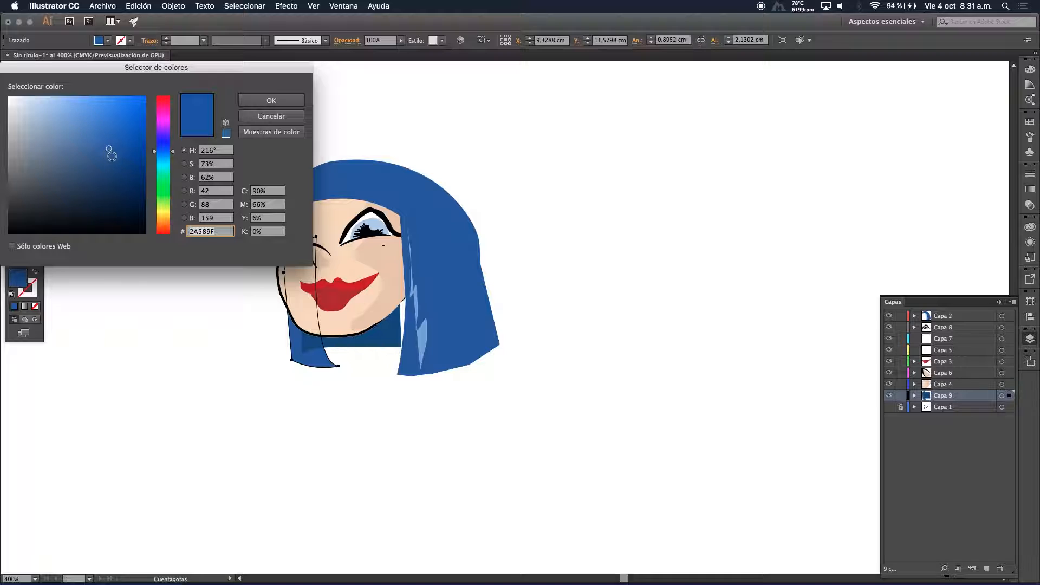
pyautogui.click(271, 101)
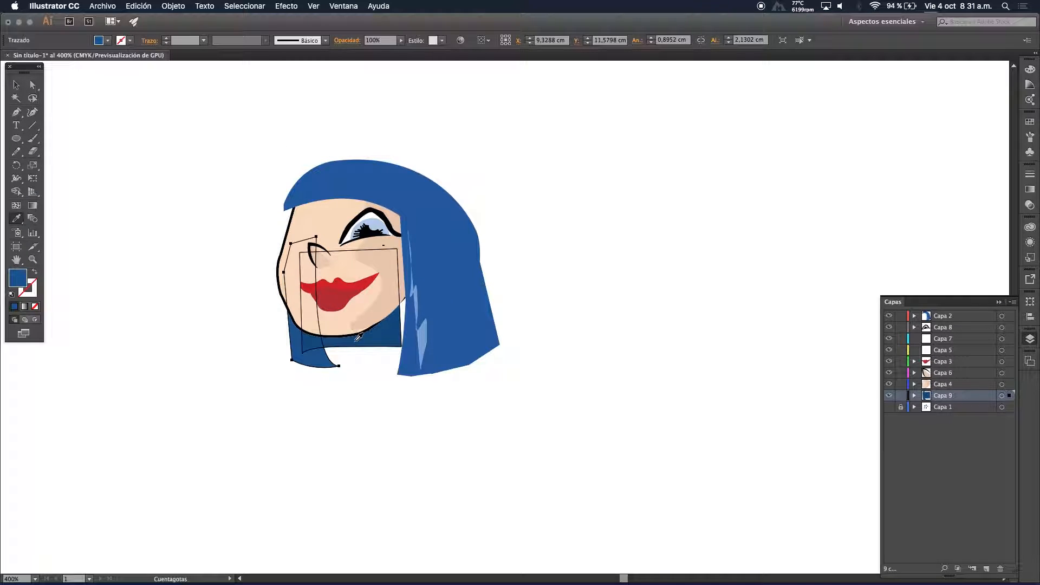
# Darken the blue fill of the hair shape behind the neck a little more and deselect it
pyautogui.press('v')
pyautogui.click(372, 344)
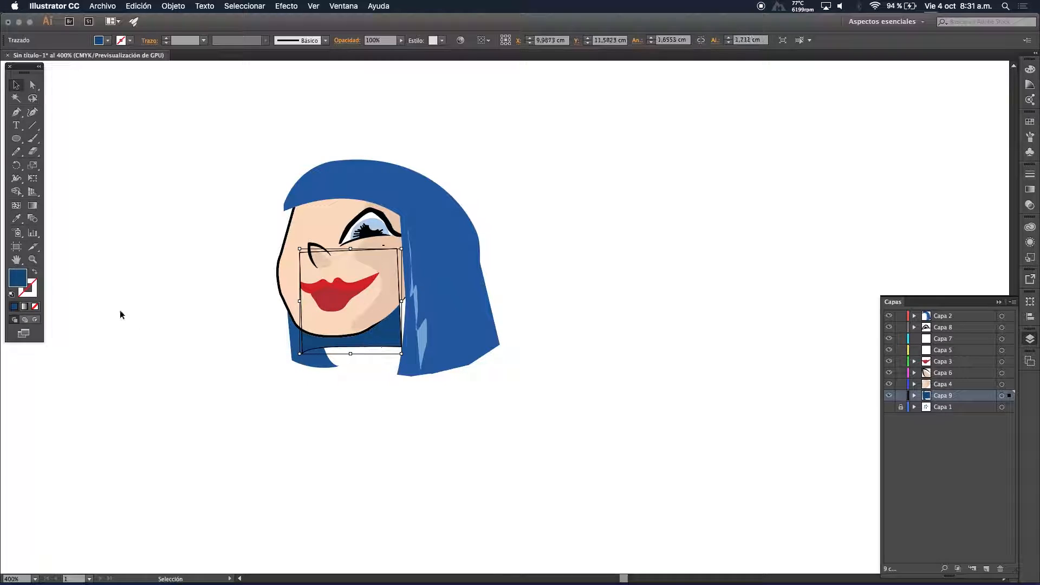
pyautogui.doubleClick(20, 278)
pyautogui.click(108, 176)
pyautogui.click(265, 103)
pyautogui.click(260, 343)
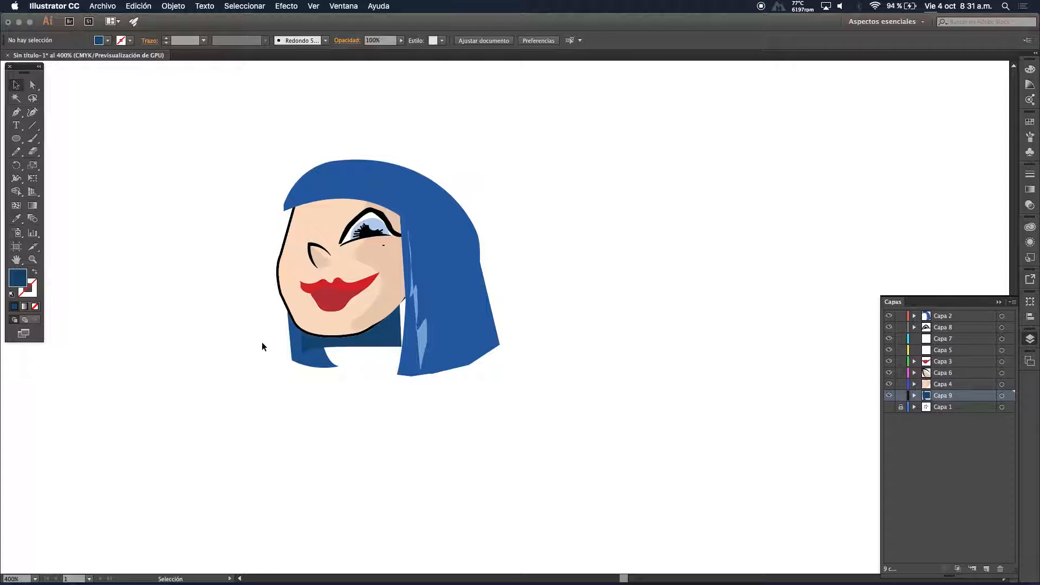
# Bring the left hair lock in front of the darker hair shape behind the neck and deselect it
pyautogui.click(309, 364)
pyautogui.rightClick(308, 368)
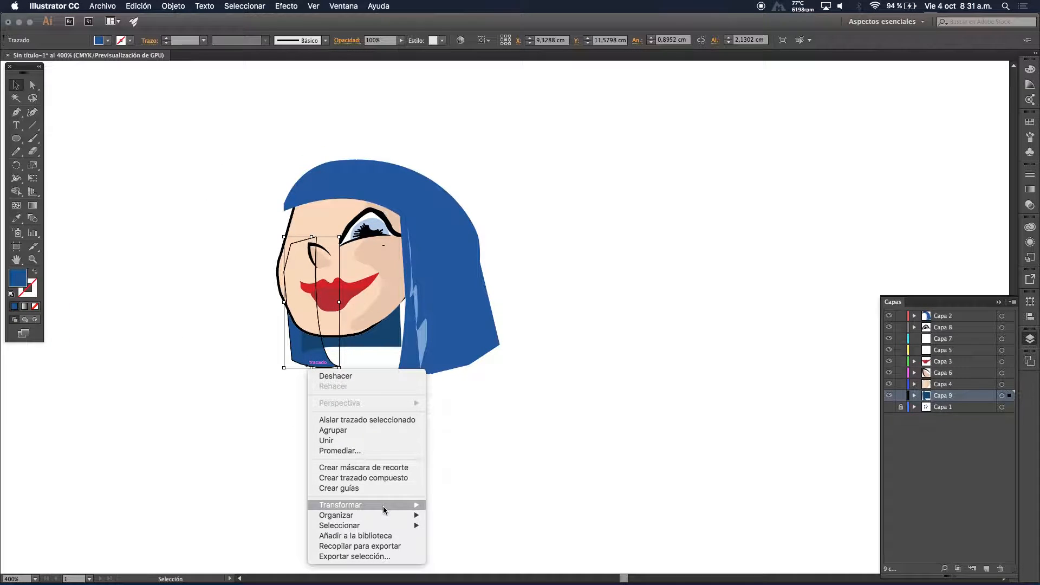
pyautogui.moveTo(395, 518)
pyautogui.click(445, 517)
pyautogui.click(471, 457)
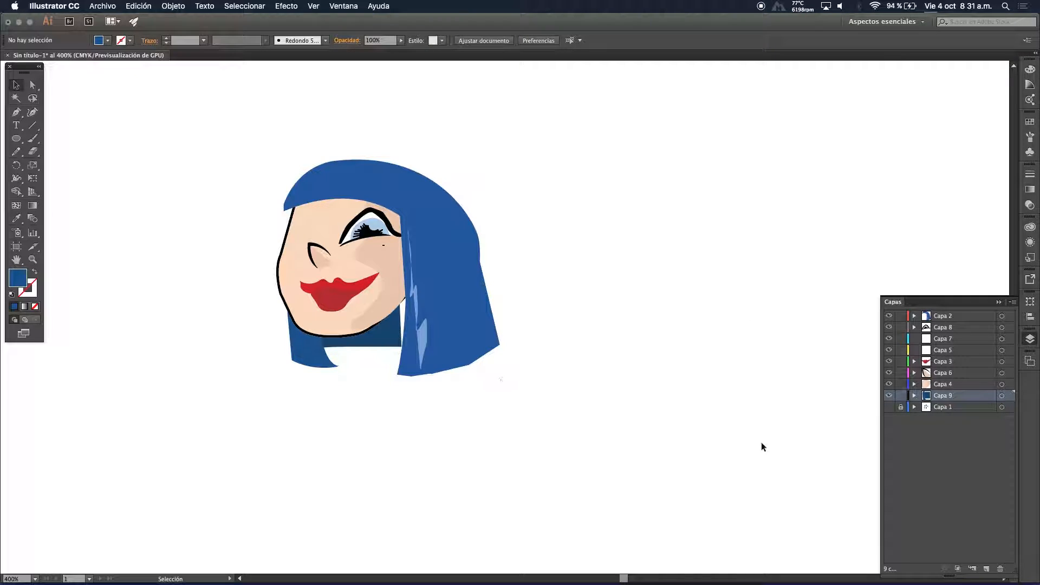
# Show the sketch layer Capa 1 and draw a closed four-sided neck shape under the jaw with the Pen tool
pyautogui.click(889, 407)
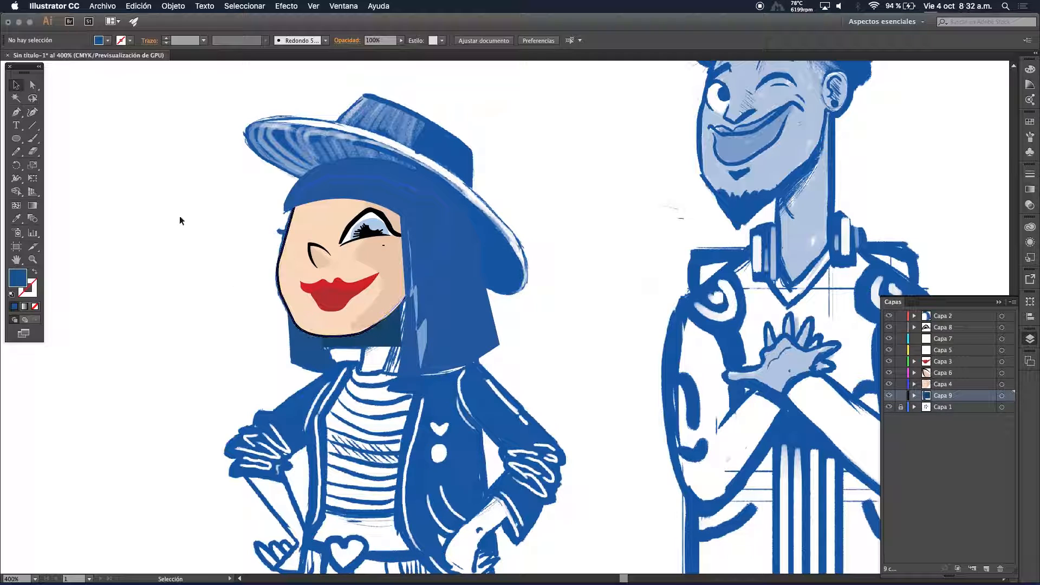
pyautogui.click(16, 113)
pyautogui.moveTo(372, 303); pyautogui.dragTo(372, 320)
pyautogui.moveTo(358, 373); pyautogui.dragTo(407, 381)
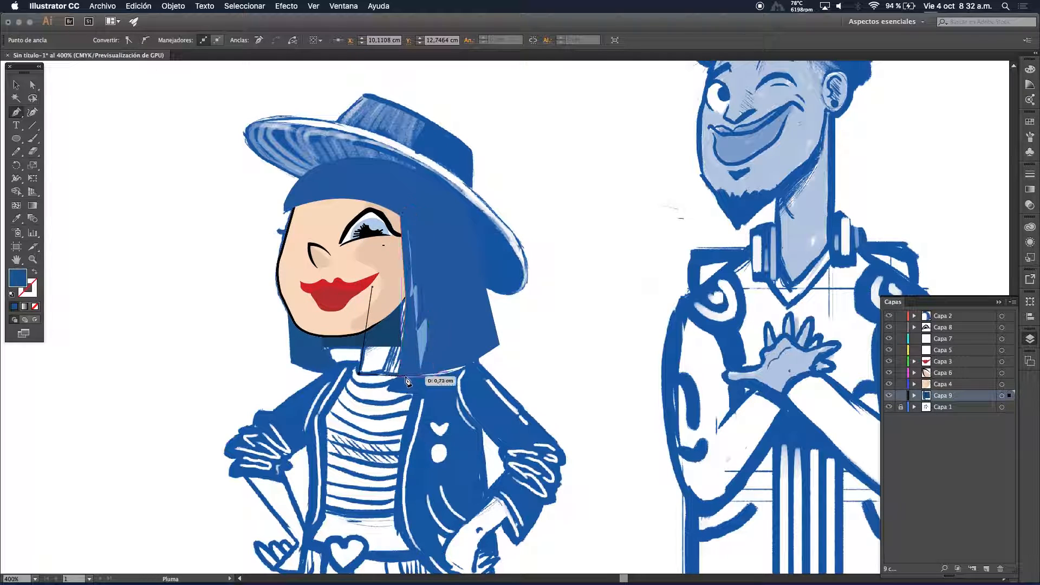
pyautogui.click(415, 374)
pyautogui.click(411, 265)
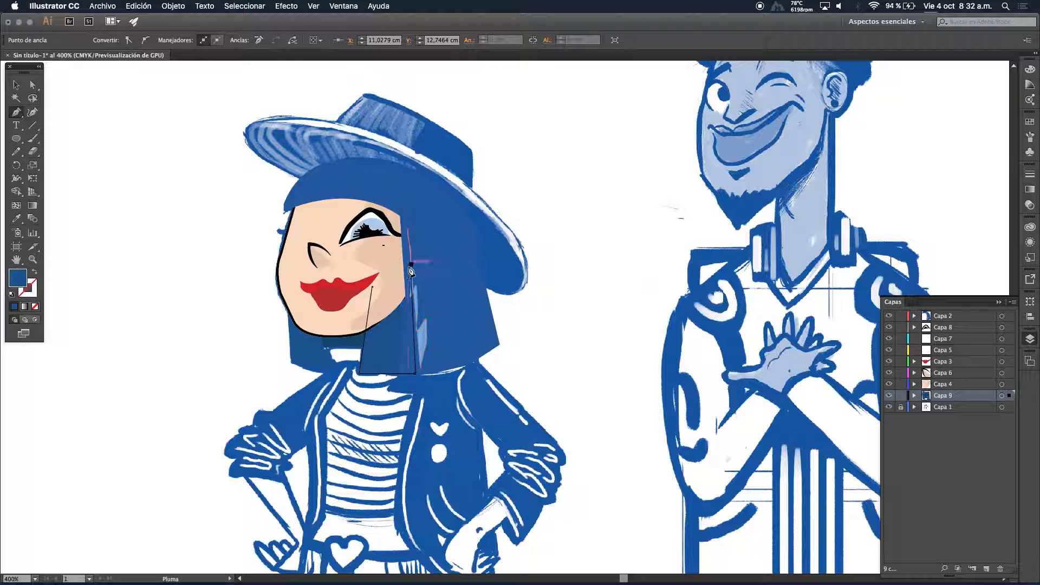
pyautogui.click(372, 287)
# Give the neck the face's skin fill and black outline with the Eyedropper, and hide the sketch layer Capa 1
pyautogui.click(16, 84)
pyautogui.click(16, 219)
pyautogui.click(335, 226)
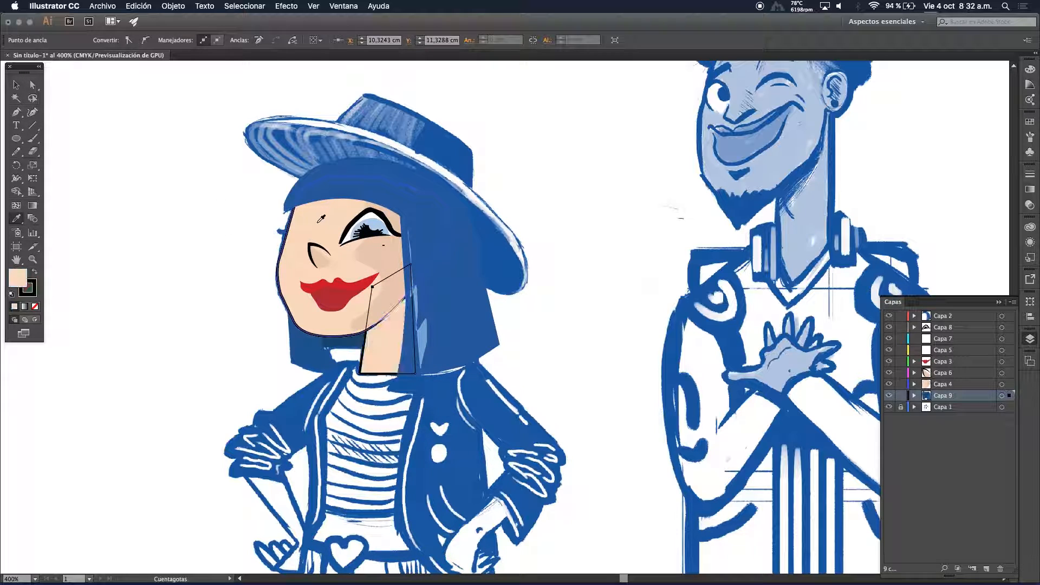
pyautogui.click(16, 85)
pyautogui.click(111, 255)
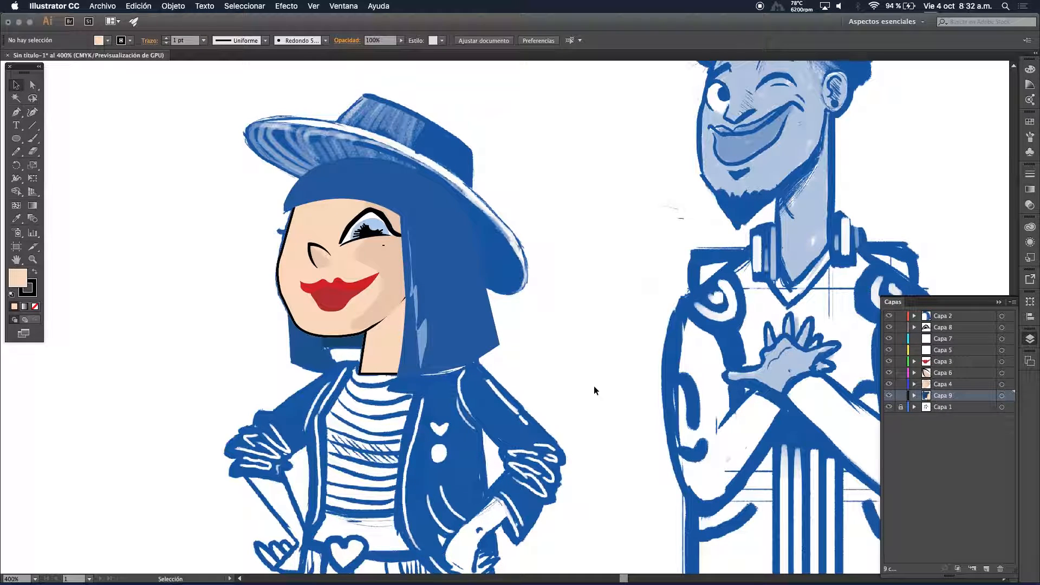
pyautogui.click(888, 407)
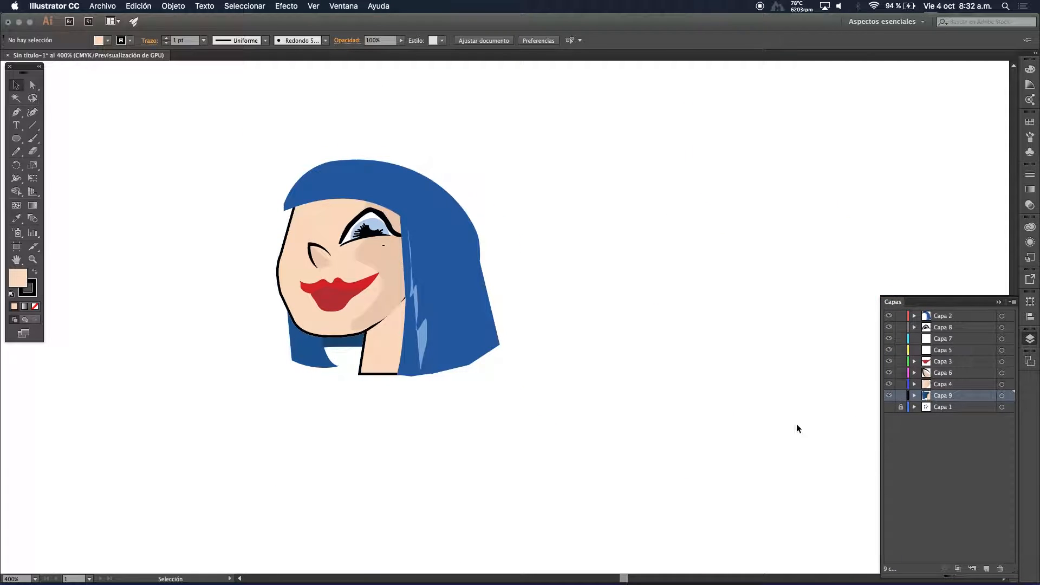
# Move the neck shape slightly to the left under the chin and deselect it
pyautogui.click(389, 335)
pyautogui.moveTo(390, 358)
pyautogui.mouseDown()
pyautogui.moveTo(379, 353)
pyautogui.moveTo(389, 359)
pyautogui.moveTo(376, 364)
pyautogui.mouseUp()
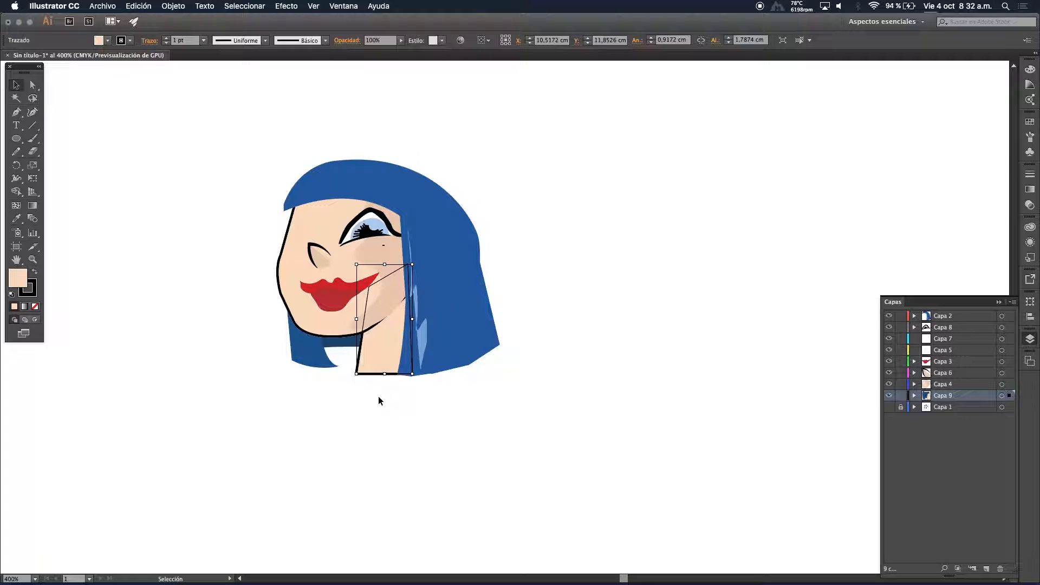
pyautogui.click(378, 390)
pyautogui.click(377, 359)
pyautogui.click(394, 408)
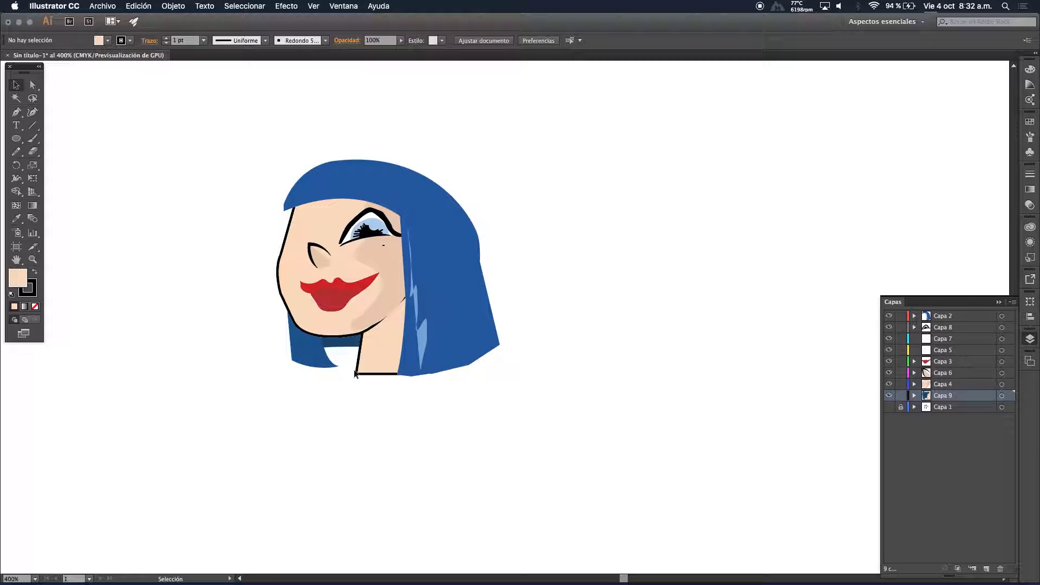
pyautogui.click(394, 311)
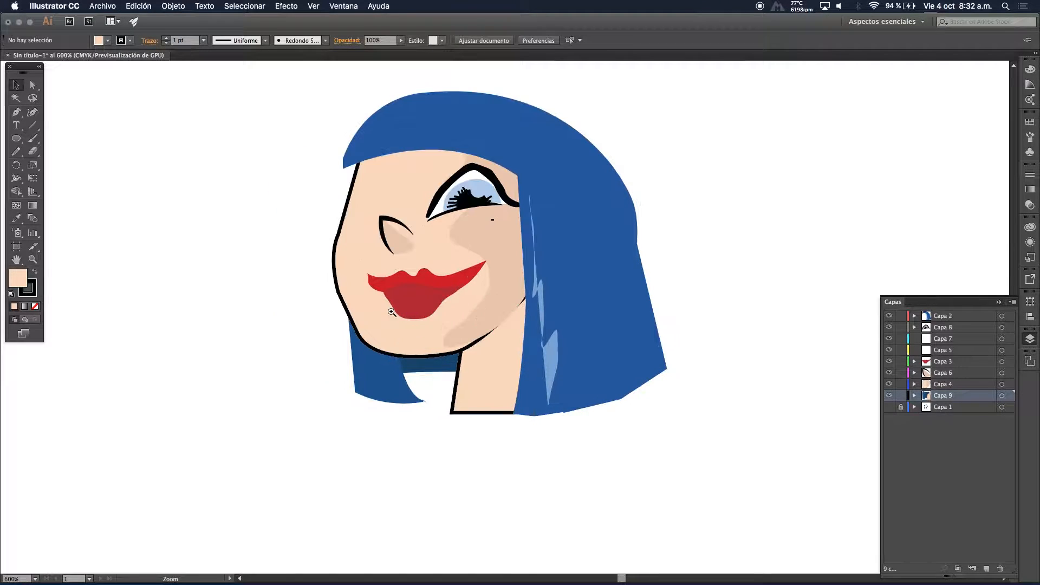
pyautogui.click(515, 342)
pyautogui.click(471, 310)
pyautogui.moveTo(509, 287); pyautogui.dragTo(434, 347)
pyautogui.keyDown('alt'); pyautogui.click(433, 347); pyautogui.keyUp('alt')
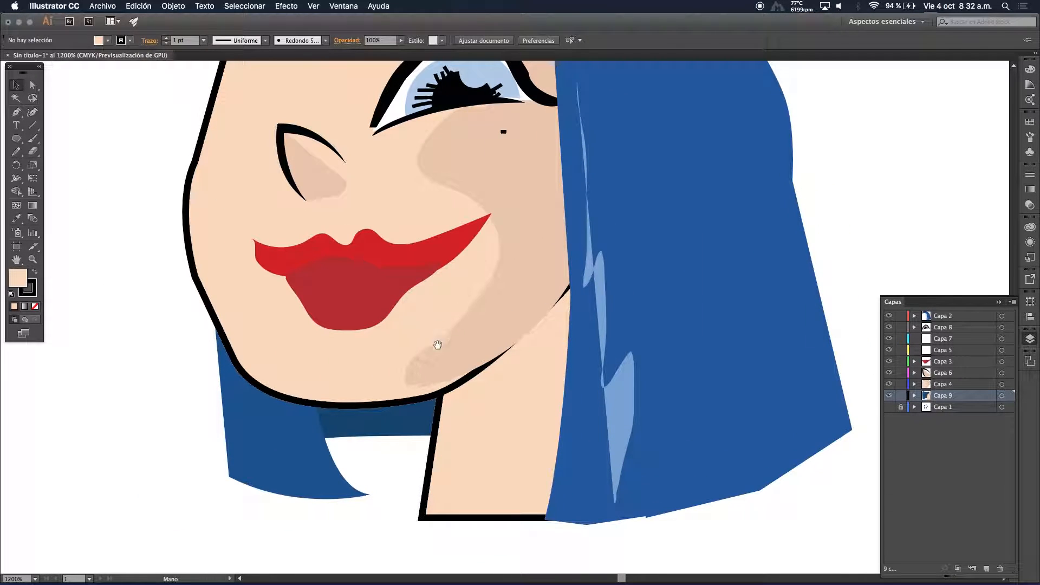
pyautogui.click(505, 312)
pyautogui.moveTo(496, 309)
pyautogui.mouseDown()
pyautogui.moveTo(494, 287)
pyautogui.moveTo(496, 302)
pyautogui.mouseUp()
pyautogui.press('super+z')
pyautogui.press('super+z')
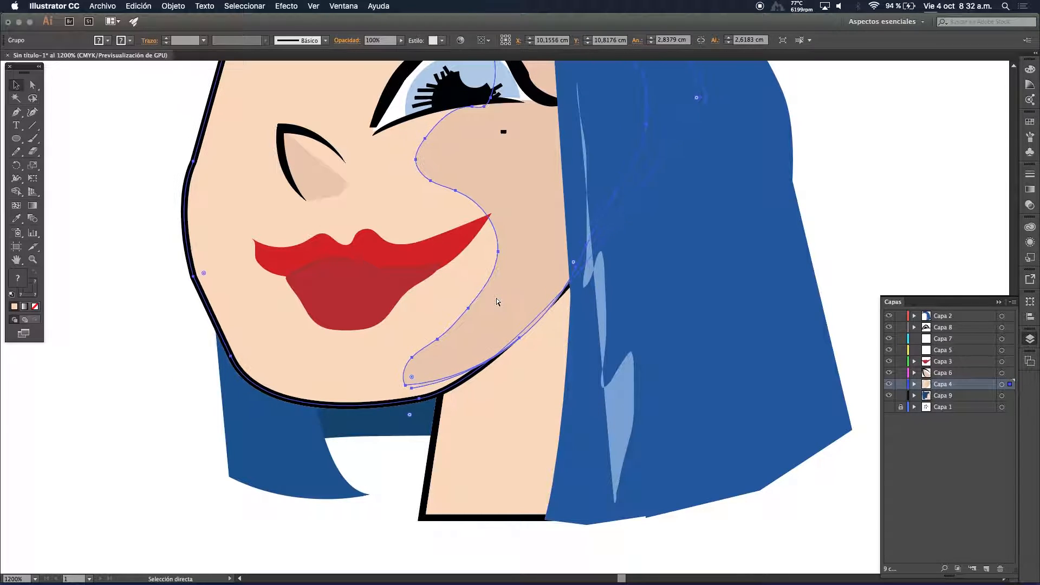
# Isolate the face group and erase the edge of the cheek shadow that spills over the jaw outline
pyautogui.click(190, 332)
pyautogui.click(517, 204)
pyautogui.doubleClick(519, 206)
pyautogui.moveTo(508, 285); pyautogui.dragTo(504, 297)
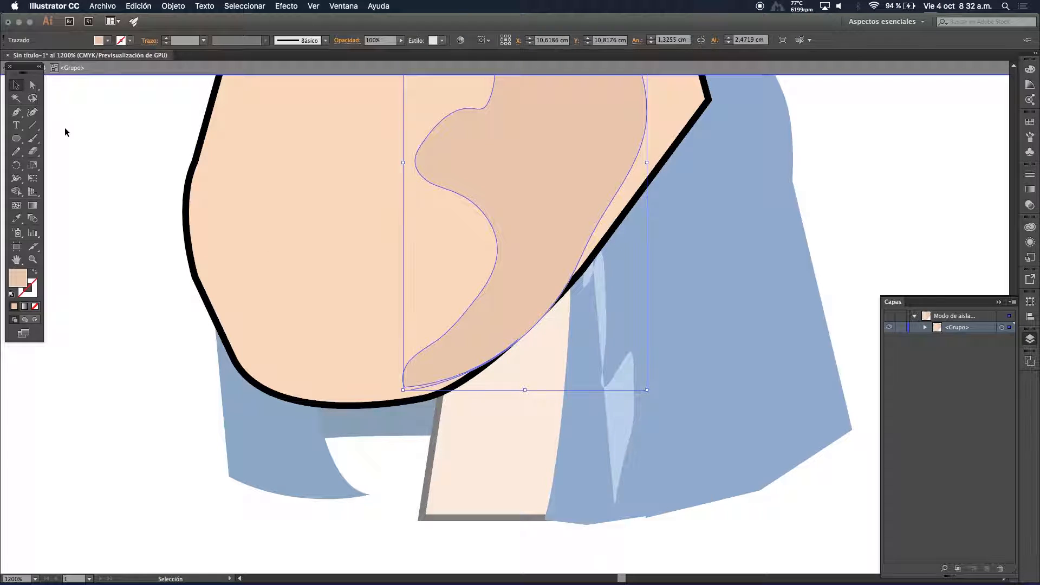
pyautogui.click(33, 152)
pyautogui.moveTo(596, 277)
pyautogui.mouseDown()
pyautogui.moveTo(530, 348)
pyautogui.moveTo(451, 396)
pyautogui.mouseUp()
pyautogui.moveTo(550, 316); pyautogui.dragTo(490, 385)
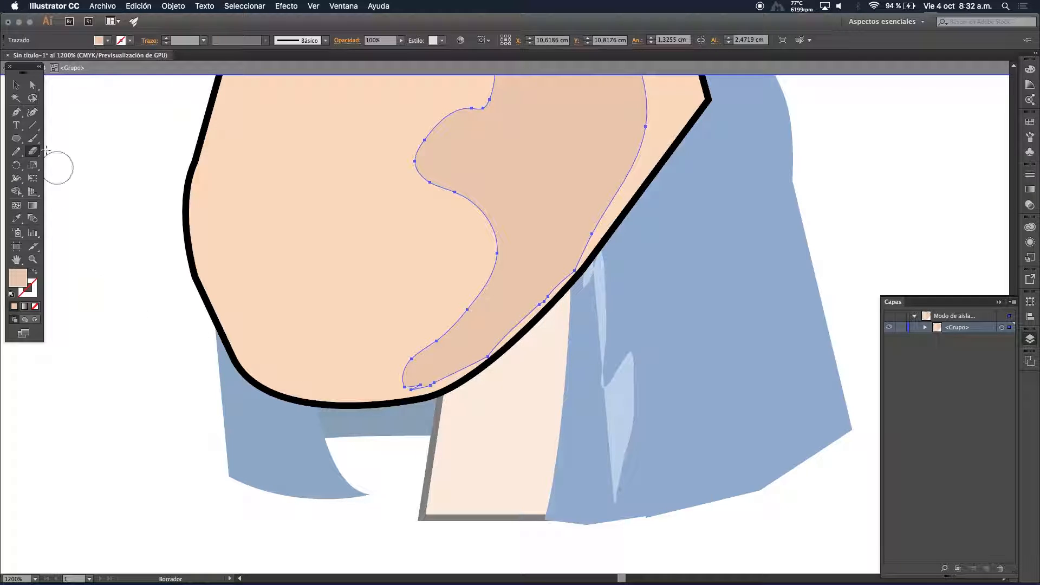
pyautogui.click(16, 85)
pyautogui.doubleClick(76, 192)
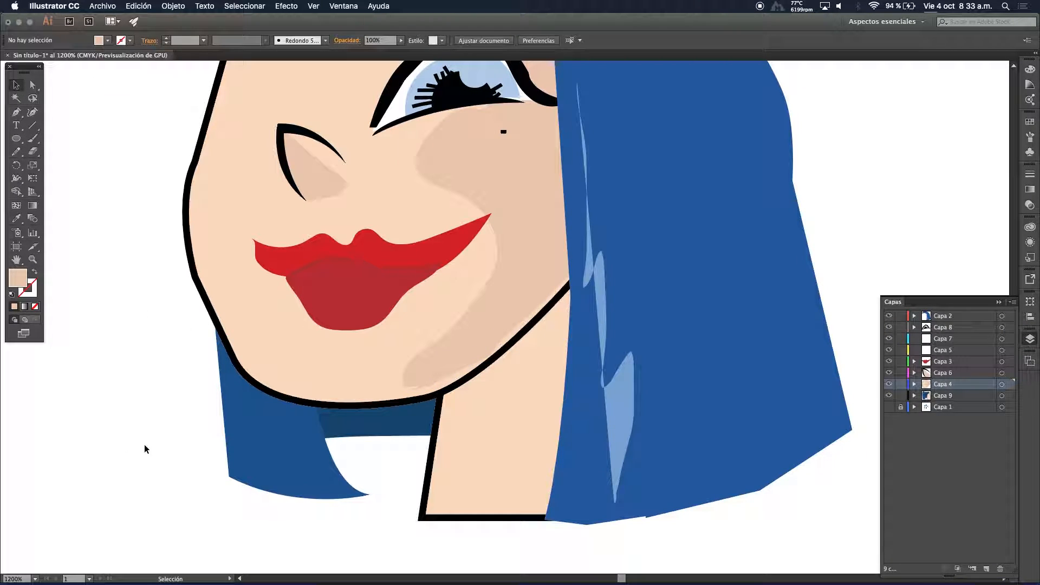
# Show the sketch layer Capa 1 and separate the fringe and the right-hand hair pieces from the head
pyautogui.press('super+minus')
pyautogui.press('super+minus')
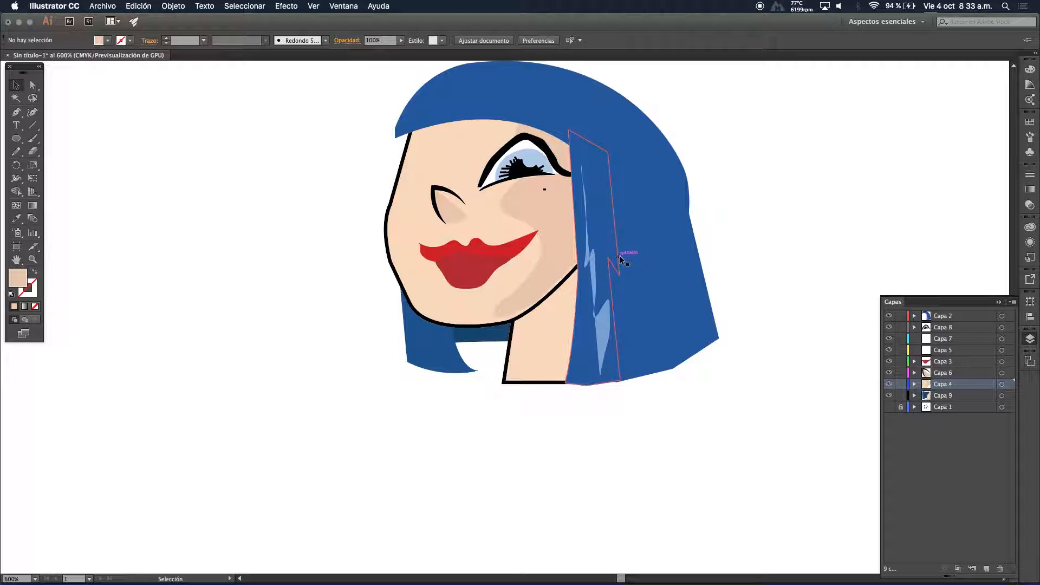
pyautogui.keyDown('alt'); pyautogui.keyDown('super'); pyautogui.click(601, 248); pyautogui.keyUp('super'); pyautogui.keyUp('alt')
pyautogui.moveTo(453, 348); pyautogui.dragTo(338, 372)
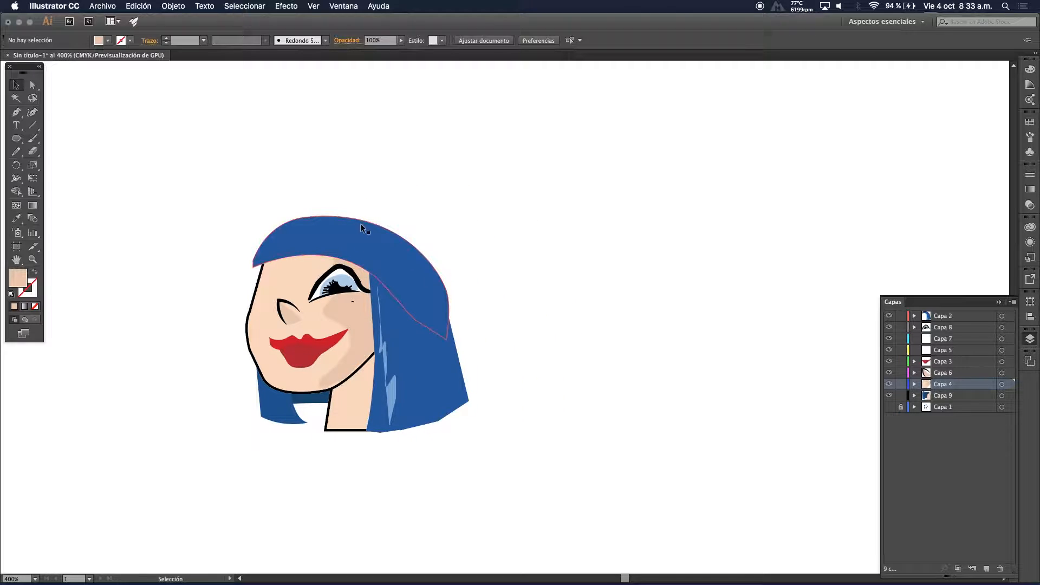
pyautogui.hscroll(-3, 342, 228)
pyautogui.scroll(-1, 343, 227)
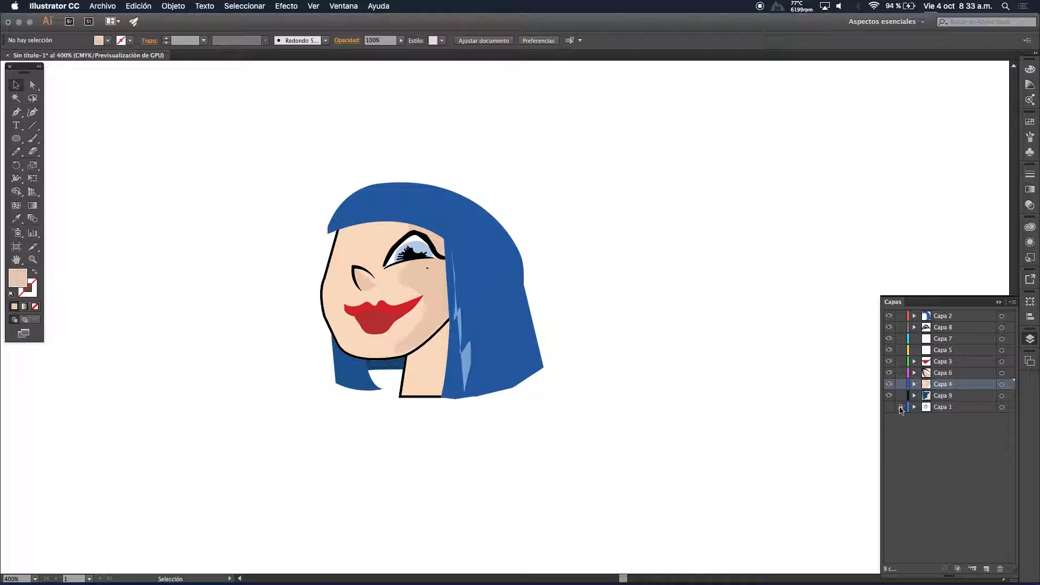
pyautogui.click(888, 406)
pyautogui.moveTo(534, 386); pyautogui.dragTo(642, 531)
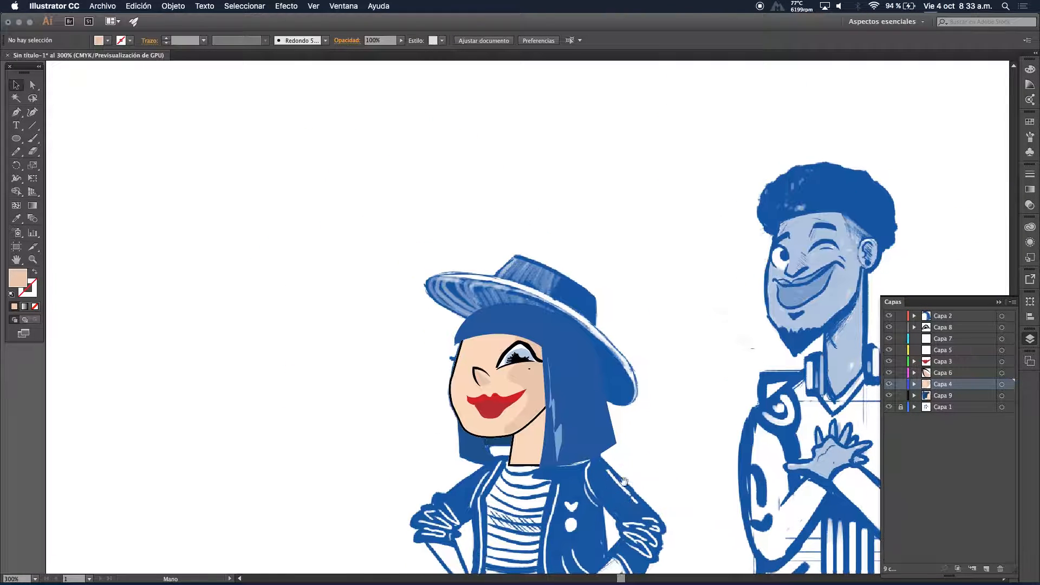
pyautogui.moveTo(508, 315); pyautogui.dragTo(501, 184)
pyautogui.moveTo(563, 367); pyautogui.dragTo(689, 355)
pyautogui.moveTo(570, 397); pyautogui.dragTo(634, 450)
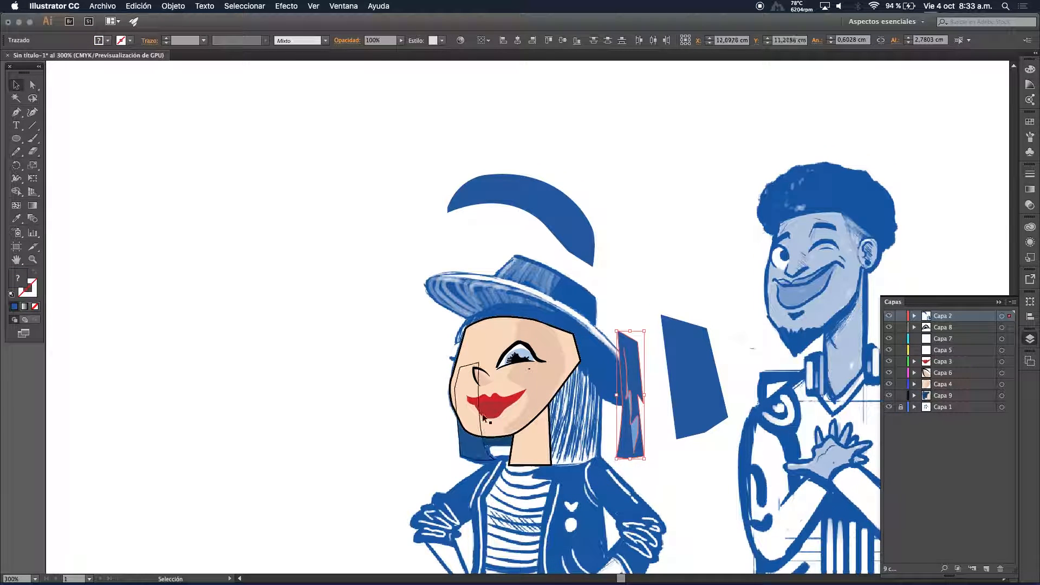
# Move the face, eye and nose groups away from the head to the empty area left of the sketch
pyautogui.click(520, 358)
pyautogui.click(1001, 328)
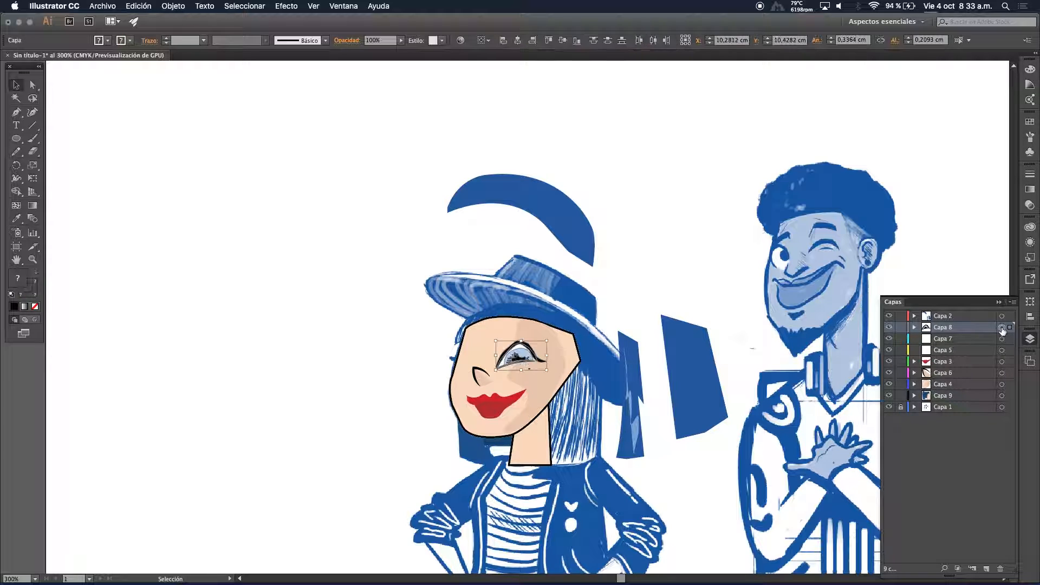
pyautogui.click(487, 334)
pyautogui.moveTo(487, 334); pyautogui.dragTo(326, 326)
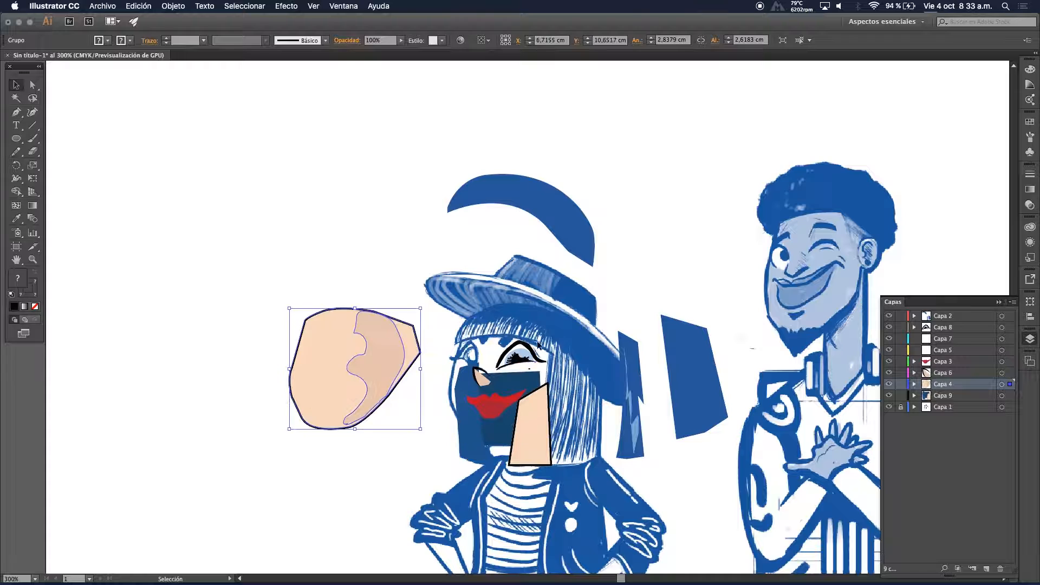
pyautogui.moveTo(519, 355); pyautogui.dragTo(300, 284)
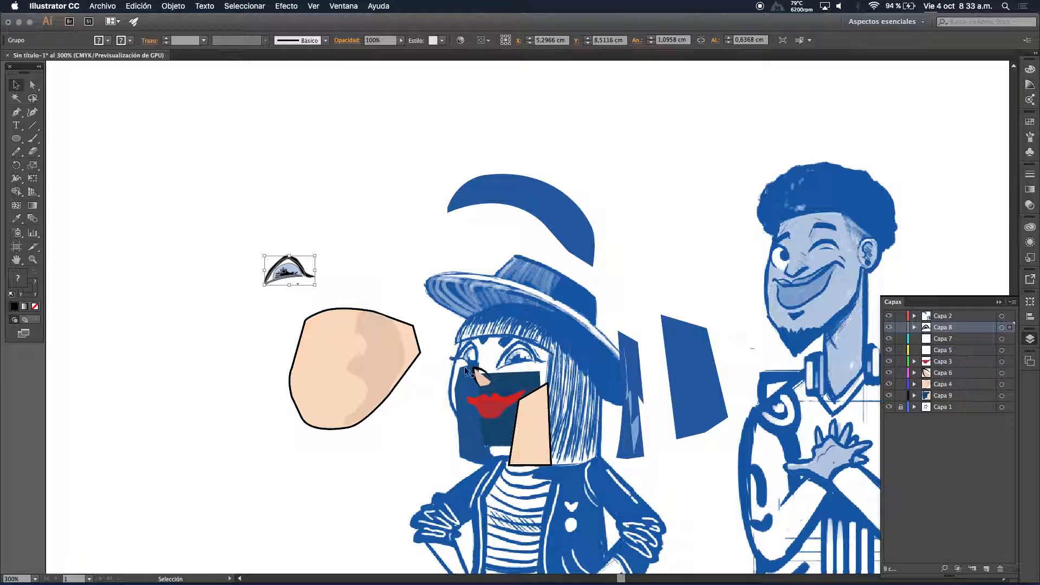
pyautogui.moveTo(483, 375); pyautogui.dragTo(225, 330)
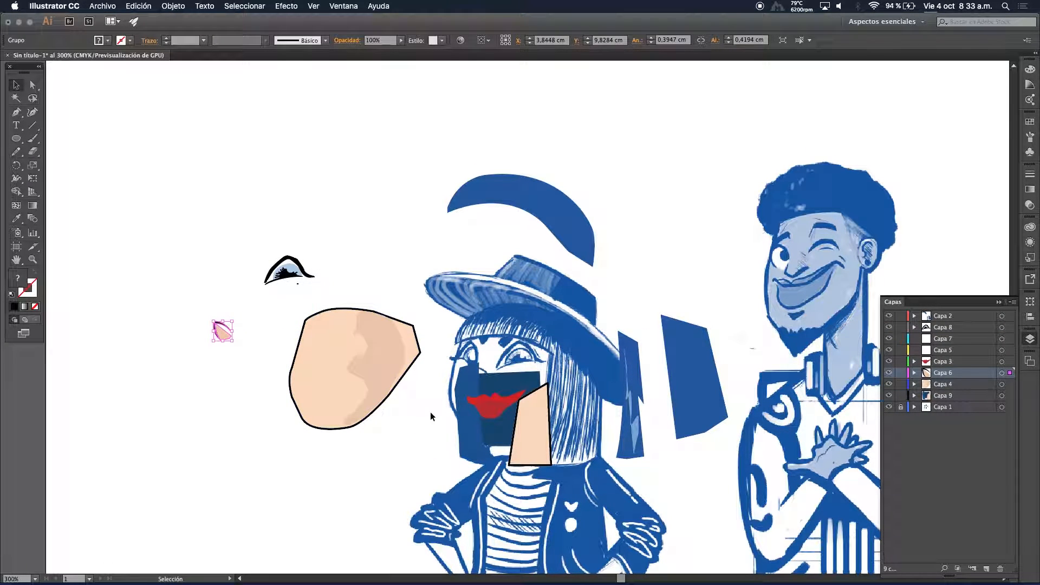
# Move the lips on Capa 3, the neck and the two back hair shapes beside the other separated pieces
pyautogui.click(1001, 361)
pyautogui.moveTo(491, 405); pyautogui.dragTo(239, 387)
pyautogui.moveTo(529, 440); pyautogui.dragTo(341, 482)
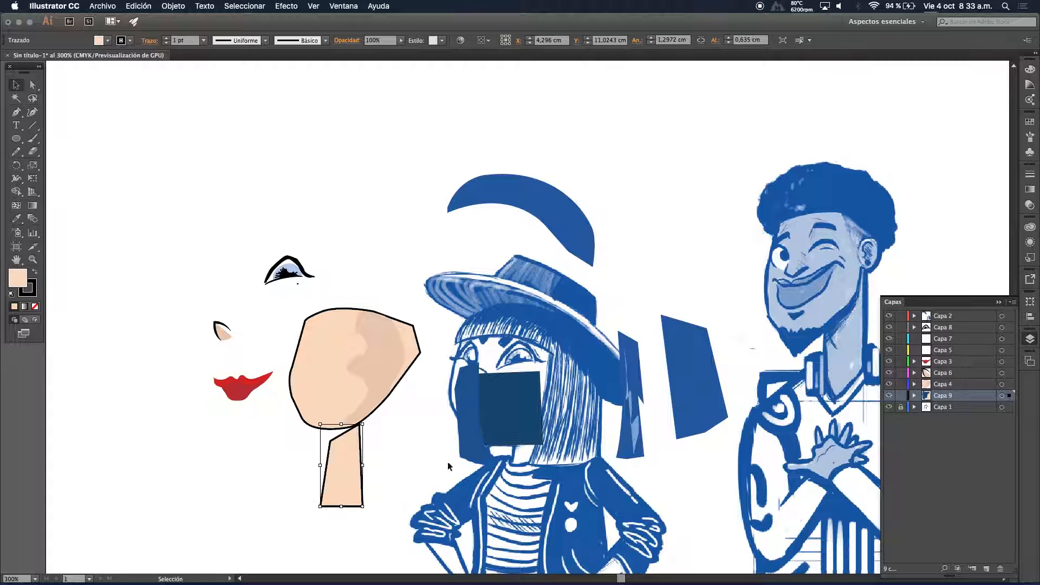
pyautogui.moveTo(469, 421); pyautogui.dragTo(215, 469)
pyautogui.moveTo(508, 406); pyautogui.dragTo(287, 428)
pyautogui.click(136, 377)
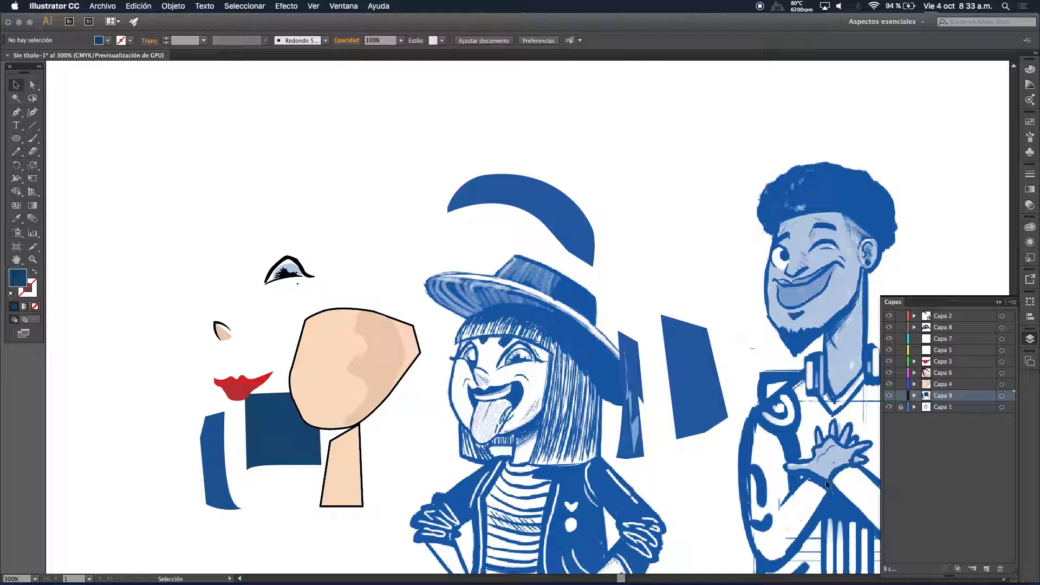
# Return the separated pieces to their places on the head and hide the sketch layer Capa 1
pyautogui.click(888, 407)
pyautogui.moveTo(361, 457); pyautogui.dragTo(394, 439)
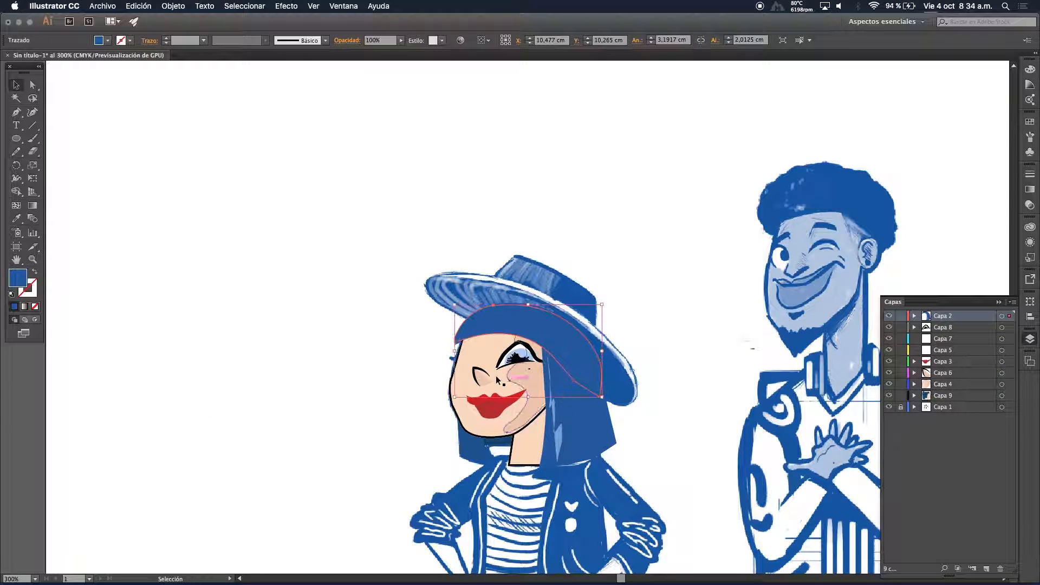
pyautogui.click(340, 356)
pyautogui.click(888, 406)
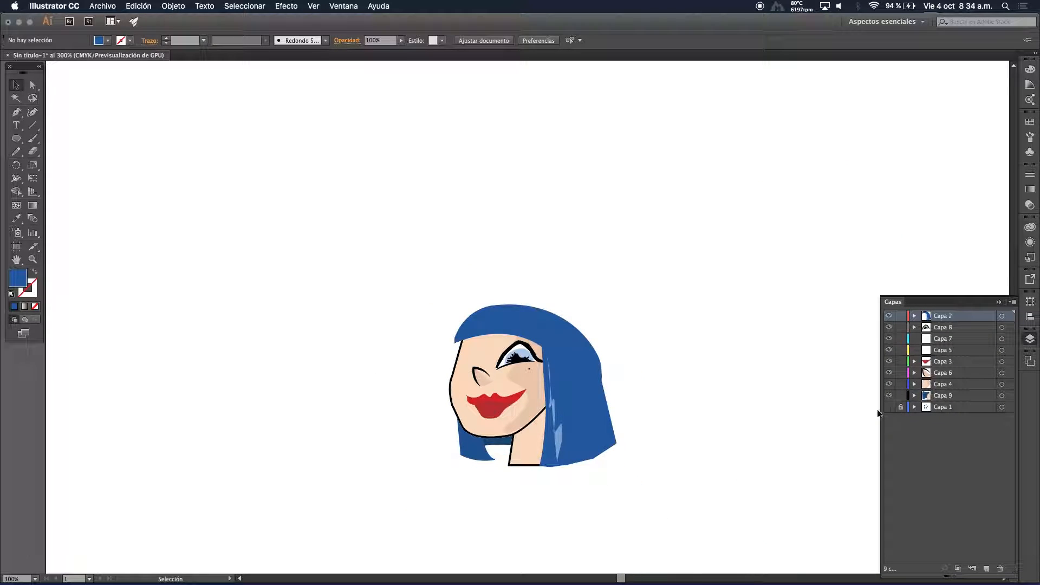
pyautogui.moveTo(593, 375)
pyautogui.mouseDown()
pyautogui.moveTo(519, 293)
pyautogui.moveTo(389, 191)
pyautogui.mouseUp()
pyautogui.keyDown('alt'); pyautogui.keyDown('super'); pyautogui.click(383, 229); pyautogui.keyUp('super'); pyautogui.keyUp('alt')
pyautogui.keyDown('alt'); pyautogui.keyDown('super'); pyautogui.click(383, 230); pyautogui.keyUp('super'); pyautogui.keyUp('alt')
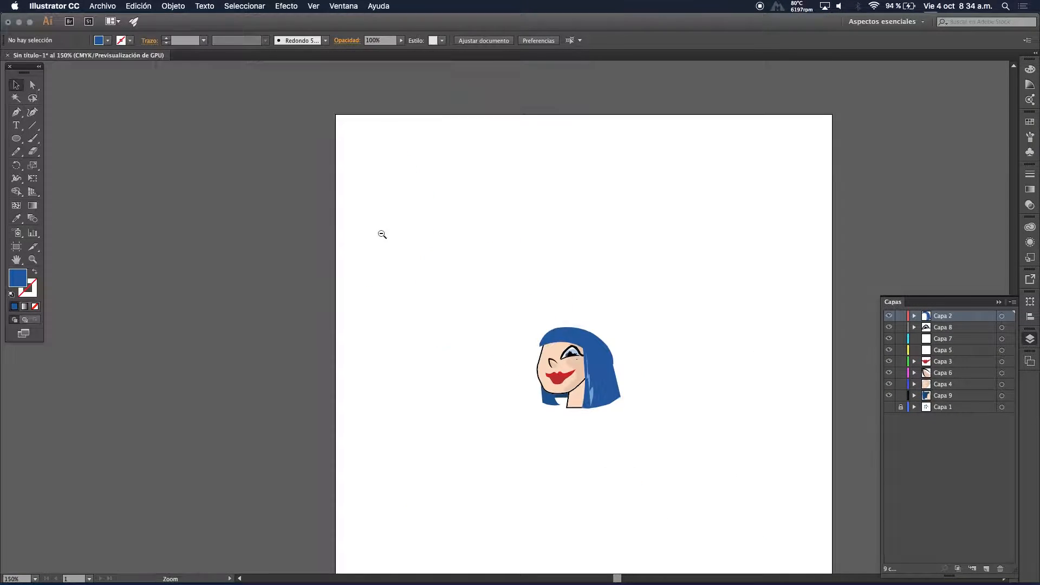
# Show the sketch layer Capa 1, hide all the vector artwork layers and add a new layer above them
pyautogui.moveTo(502, 342); pyautogui.dragTo(321, 232)
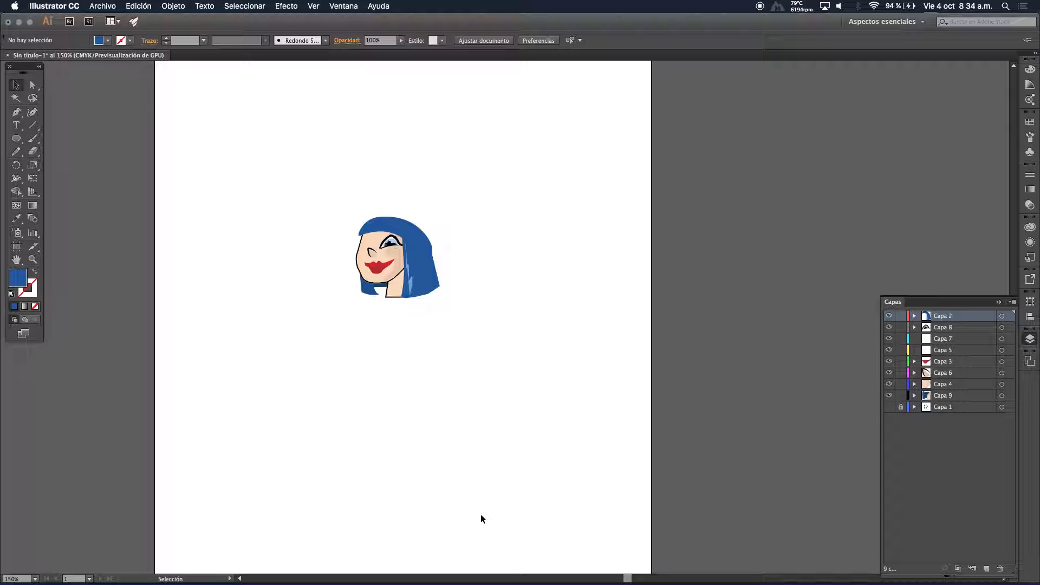
pyautogui.keyDown('super'); pyautogui.click(415, 363); pyautogui.keyUp('super')
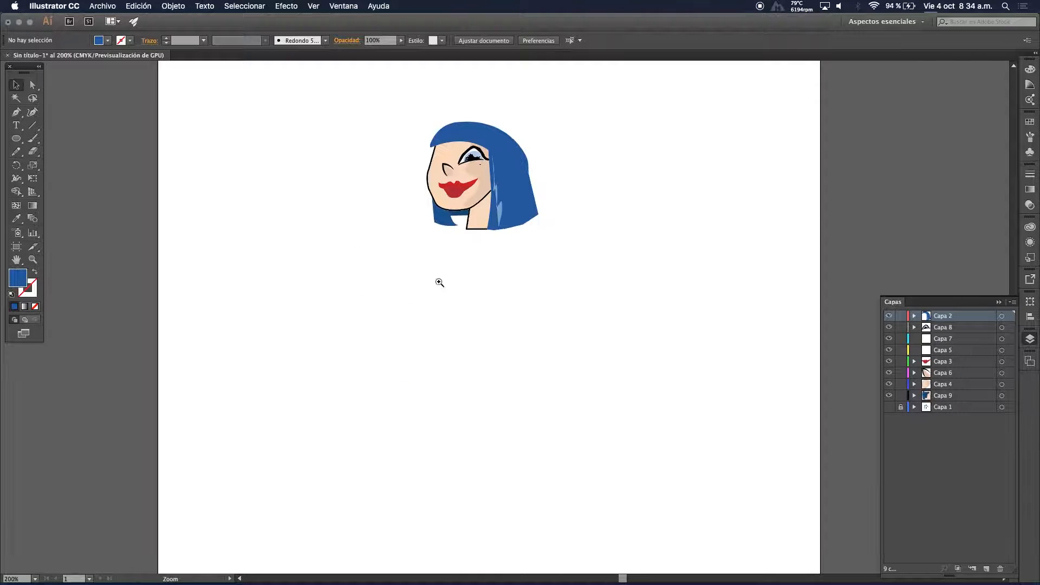
pyautogui.keyDown('super'); pyautogui.click(460, 241); pyautogui.keyUp('super')
pyautogui.moveTo(513, 216); pyautogui.dragTo(437, 306)
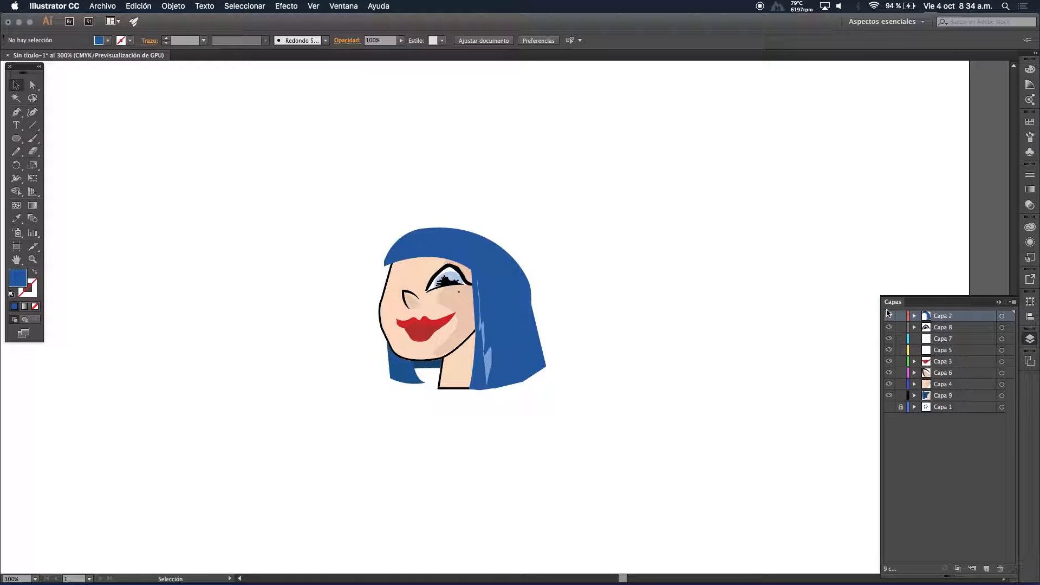
pyautogui.click(889, 406)
pyautogui.moveTo(889, 394); pyautogui.dragTo(887, 311)
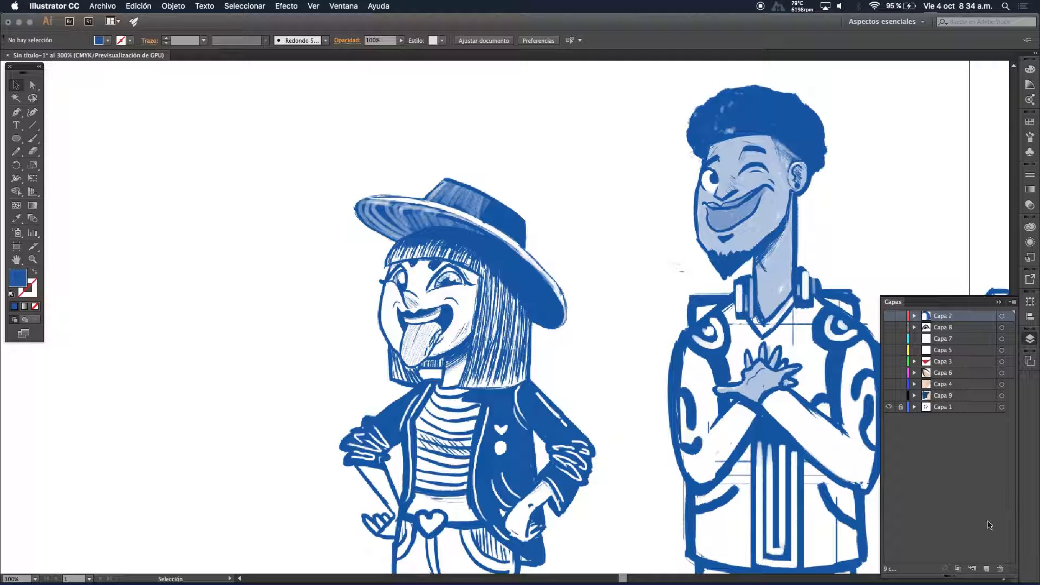
pyautogui.click(985, 568)
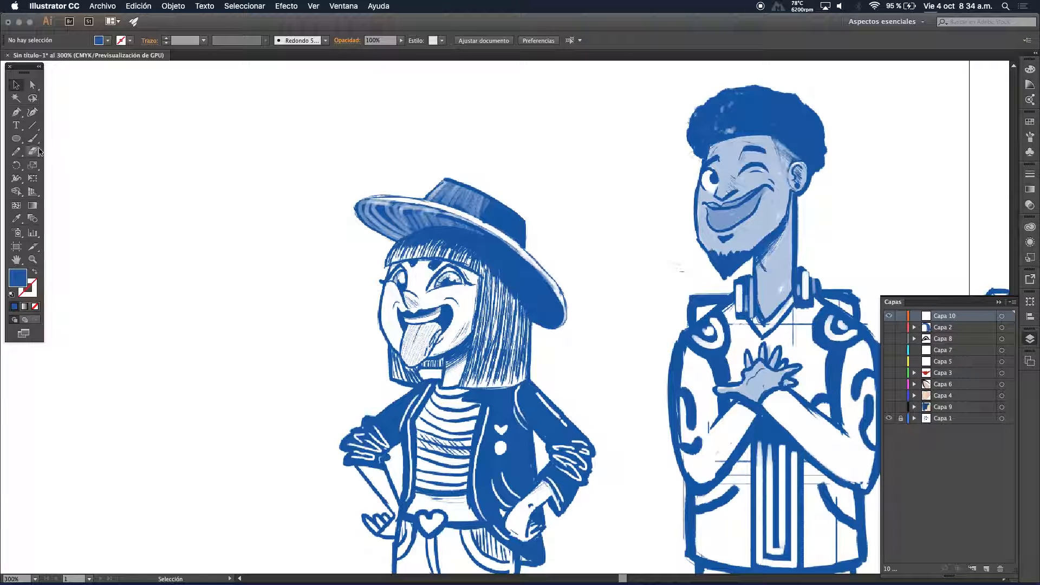
# Trace the sketched woman's face with the Pen tool as a closed blue shape, curving around the cheek and chin
pyautogui.click(17, 112)
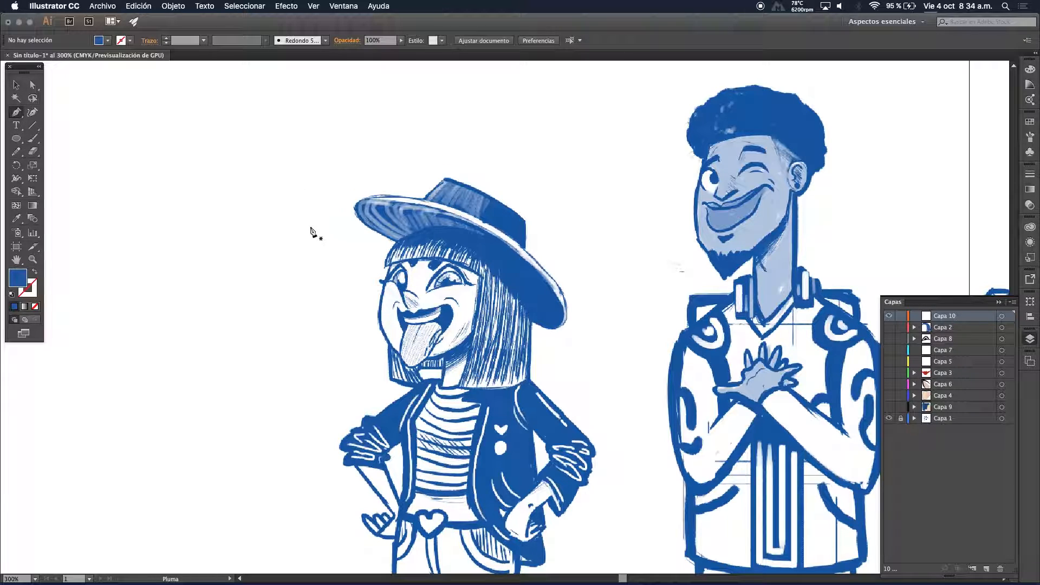
pyautogui.click(398, 240)
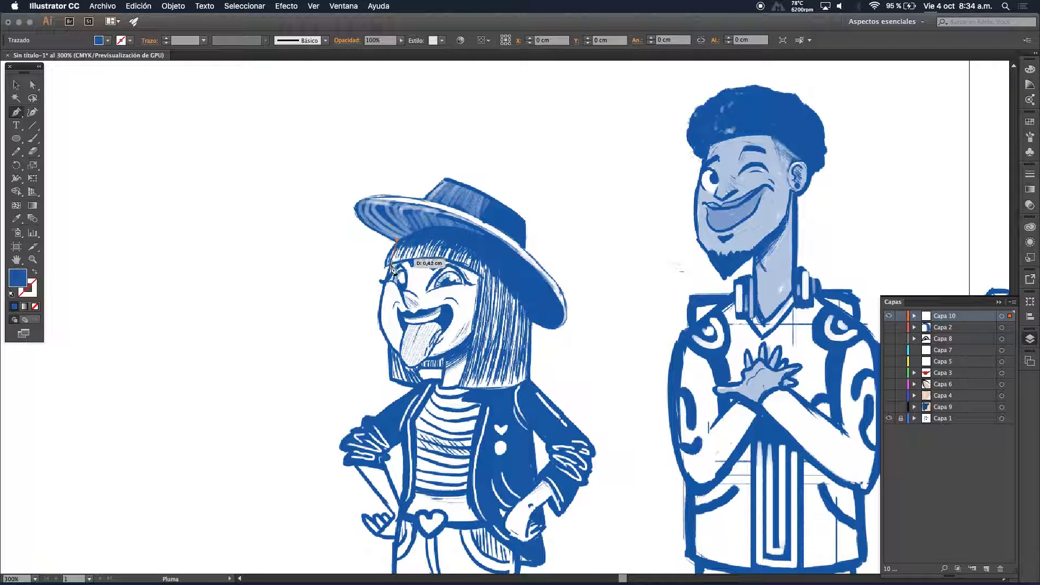
pyautogui.click(380, 296)
pyautogui.moveTo(381, 335); pyautogui.dragTo(387, 351)
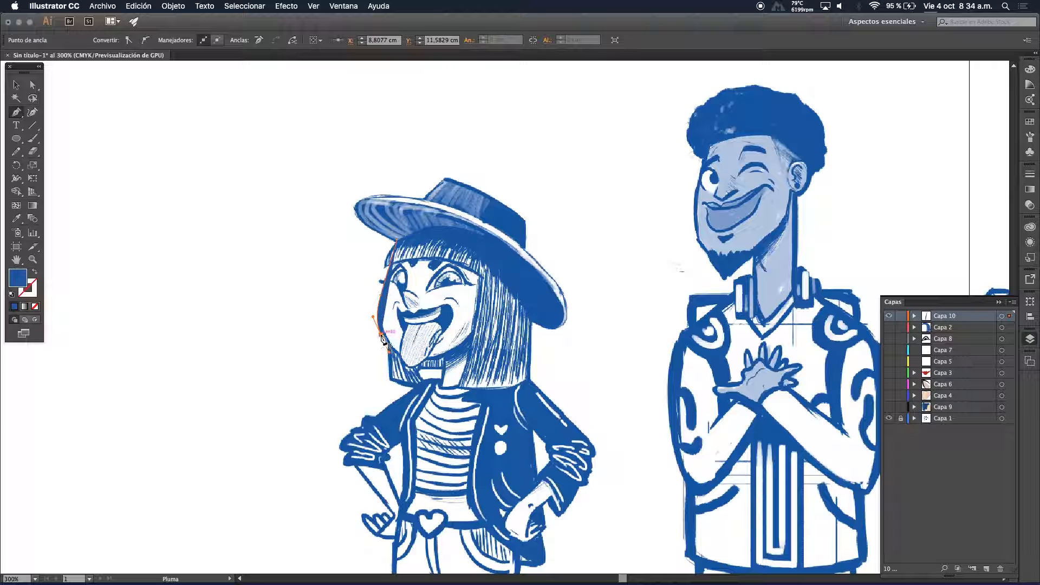
pyautogui.moveTo(380, 335); pyautogui.dragTo(410, 365)
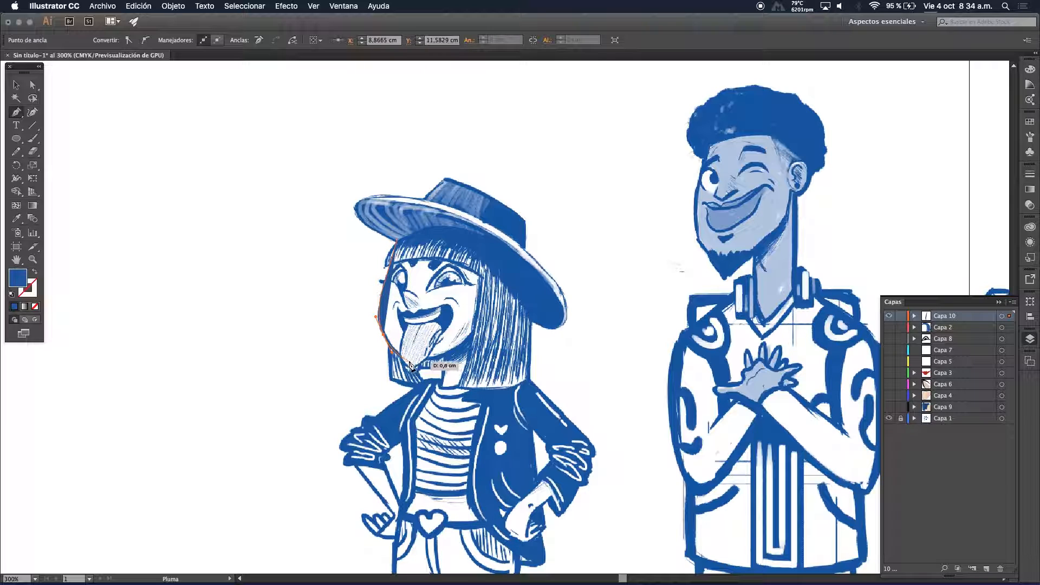
pyautogui.click(405, 360)
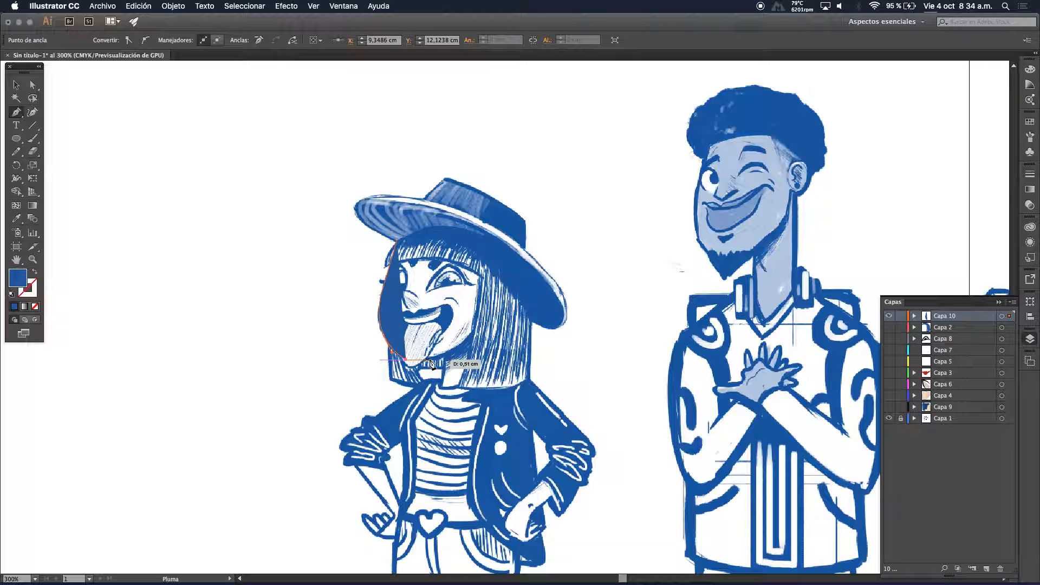
pyautogui.click(429, 360)
pyautogui.click(429, 360)
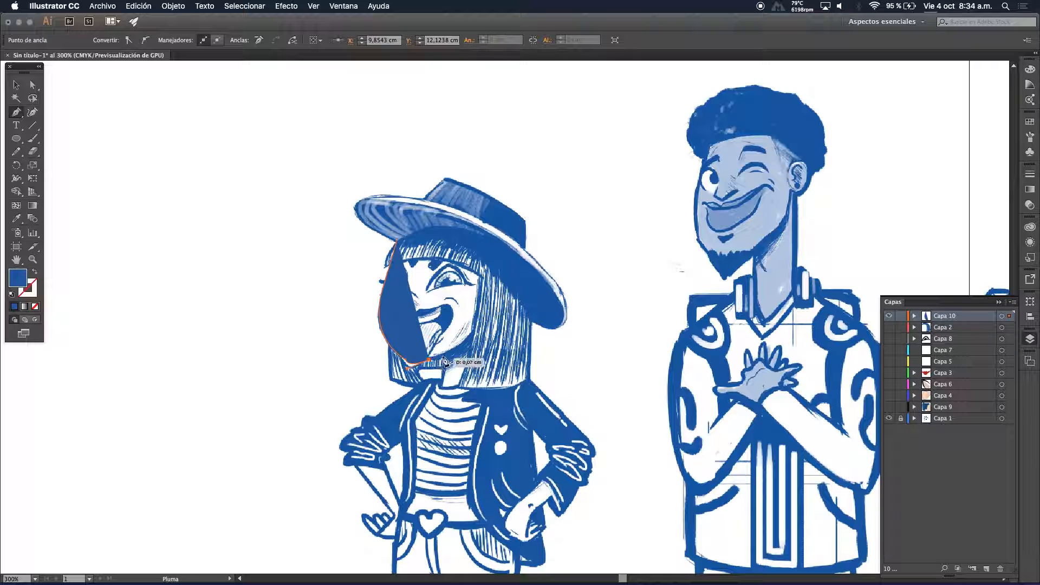
pyautogui.click(475, 331)
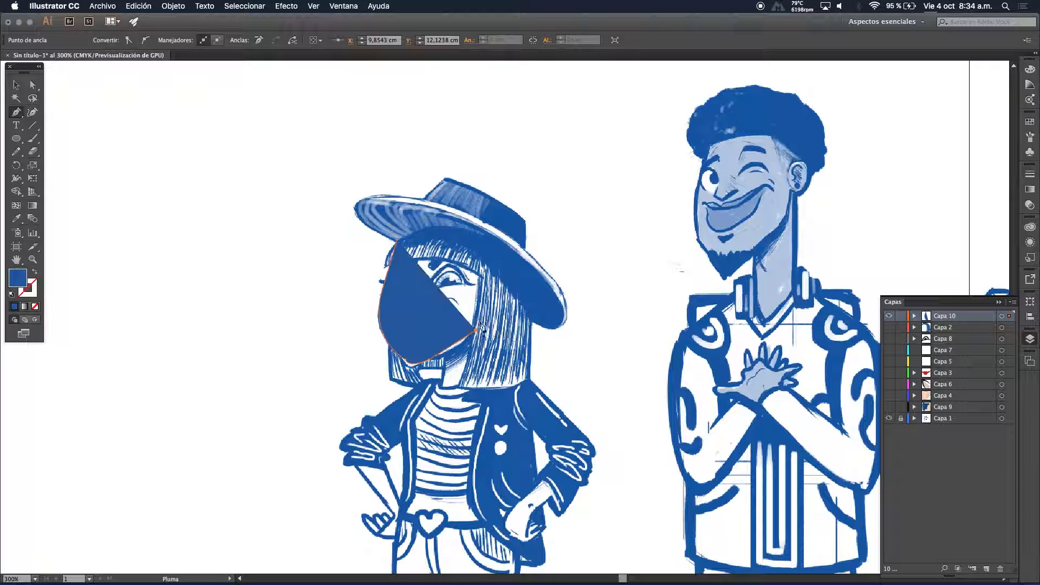
pyautogui.click(484, 249)
pyautogui.click(398, 240)
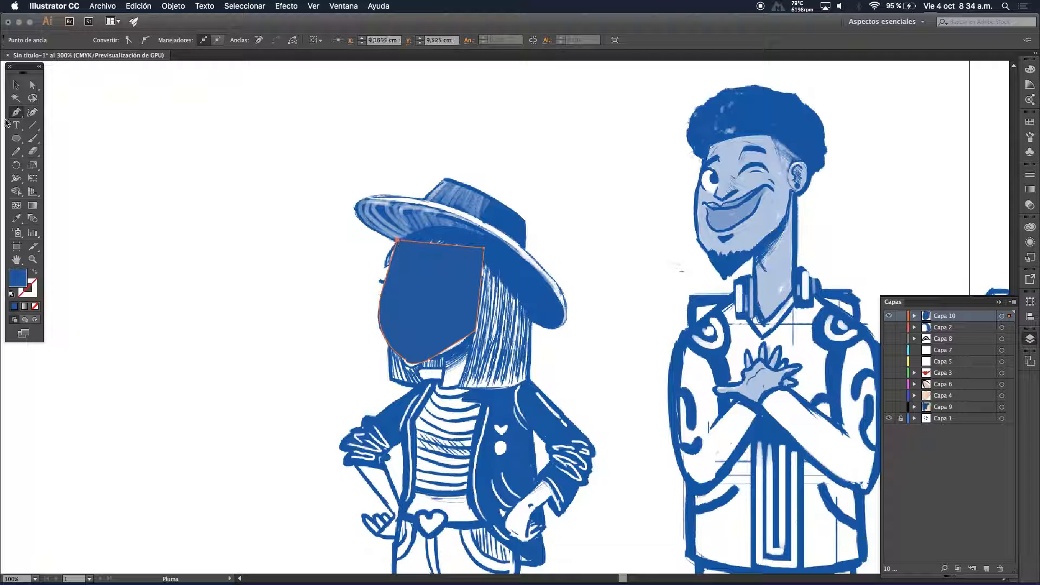
# Move the face shape to the empty area left of the sketch and adjust its chin and jaw anchor points
pyautogui.click(16, 84)
pyautogui.moveTo(425, 273)
pyautogui.mouseDown()
pyautogui.moveTo(200, 225)
pyautogui.moveTo(187, 234)
pyautogui.moveTo(202, 242)
pyautogui.moveTo(200, 232)
pyautogui.mouseUp()
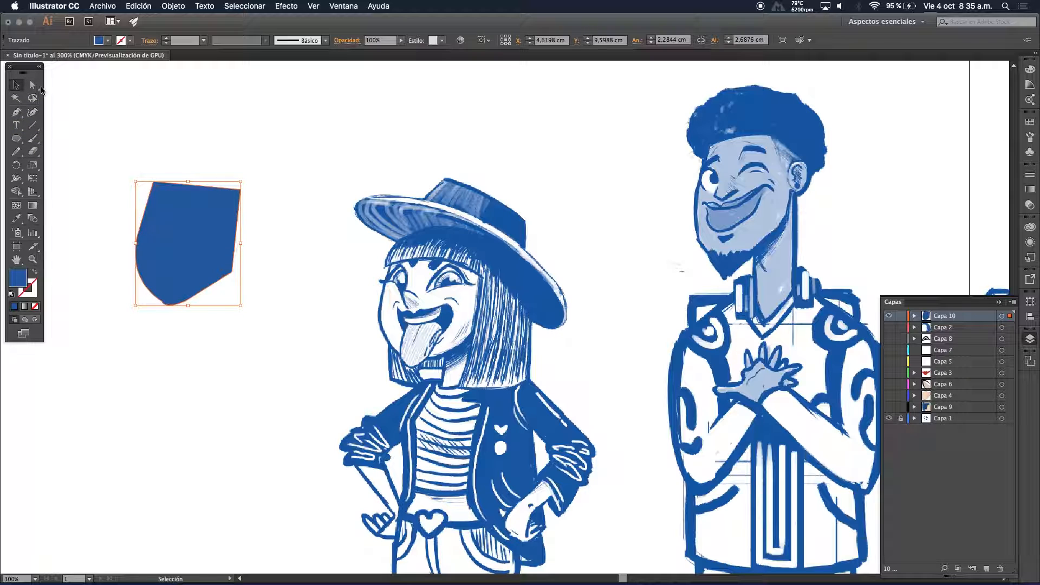
pyautogui.click(33, 85)
pyautogui.moveTo(185, 303)
pyautogui.mouseDown()
pyautogui.moveTo(210, 313)
pyautogui.moveTo(204, 306)
pyautogui.mouseUp()
pyautogui.click(202, 313)
pyautogui.moveTo(242, 277); pyautogui.dragTo(239, 273)
pyautogui.moveTo(203, 308); pyautogui.dragTo(212, 308)
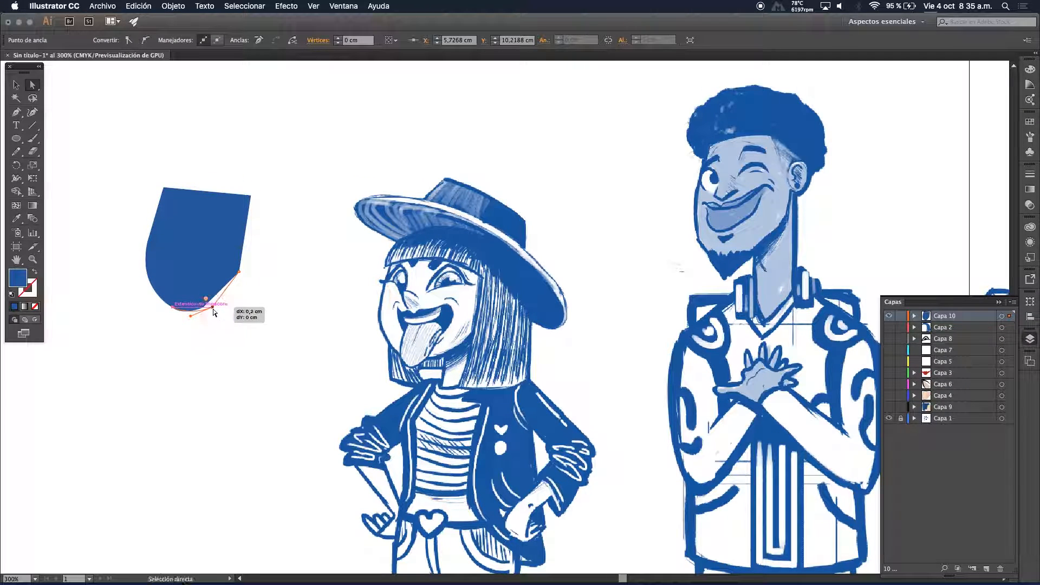
# Shift the face shape's two upper corners slightly outward to the left and raise the right jaw anchor point
pyautogui.click(164, 187)
pyautogui.keyDown('shift'); pyautogui.click(249, 194); pyautogui.keyUp('shift')
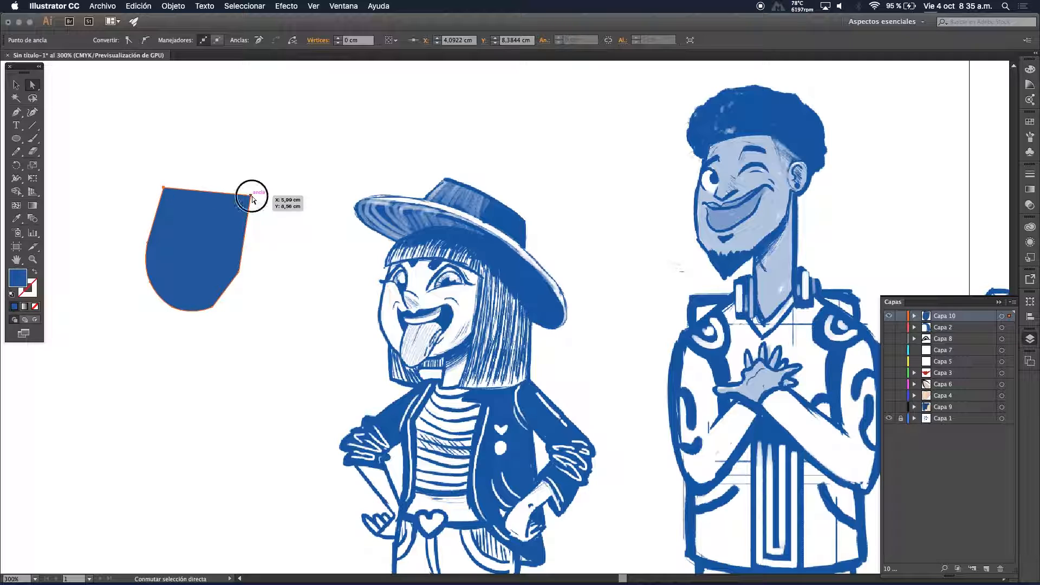
pyautogui.moveTo(251, 194); pyautogui.dragTo(241, 192)
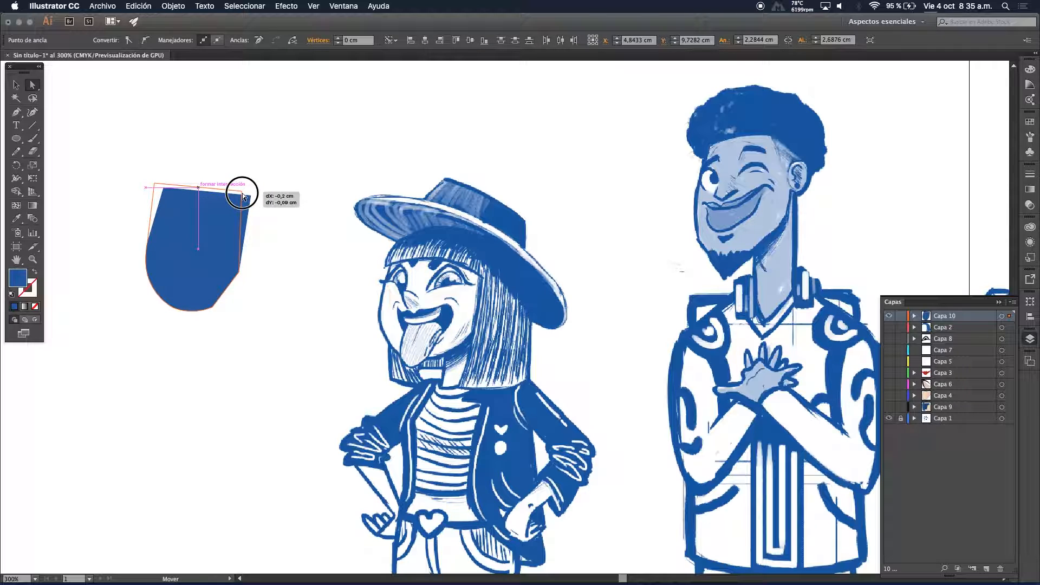
pyautogui.moveTo(239, 274); pyautogui.dragTo(239, 262)
# Convert the face shape's lower-right chin anchor to a smooth point, reposition it to round the jaw and deselect the shape
pyautogui.click(218, 307)
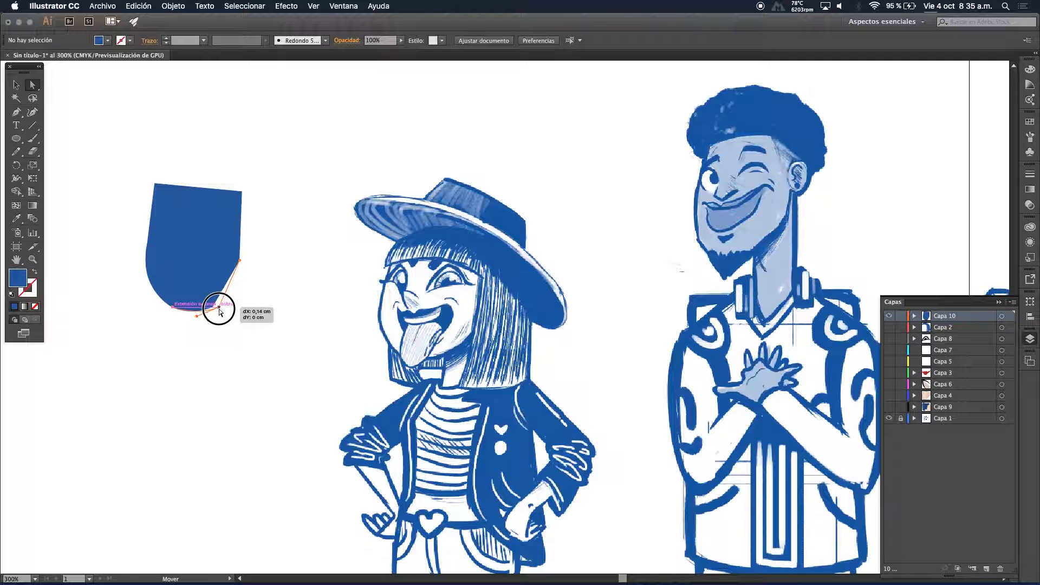
pyautogui.click(217, 306)
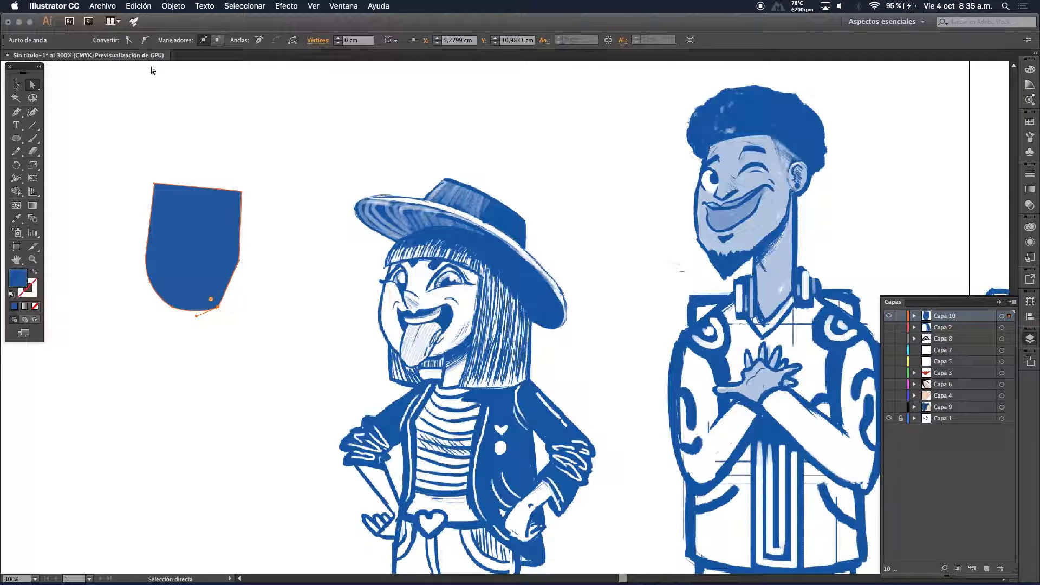
pyautogui.click(145, 41)
pyautogui.moveTo(218, 308); pyautogui.dragTo(220, 304)
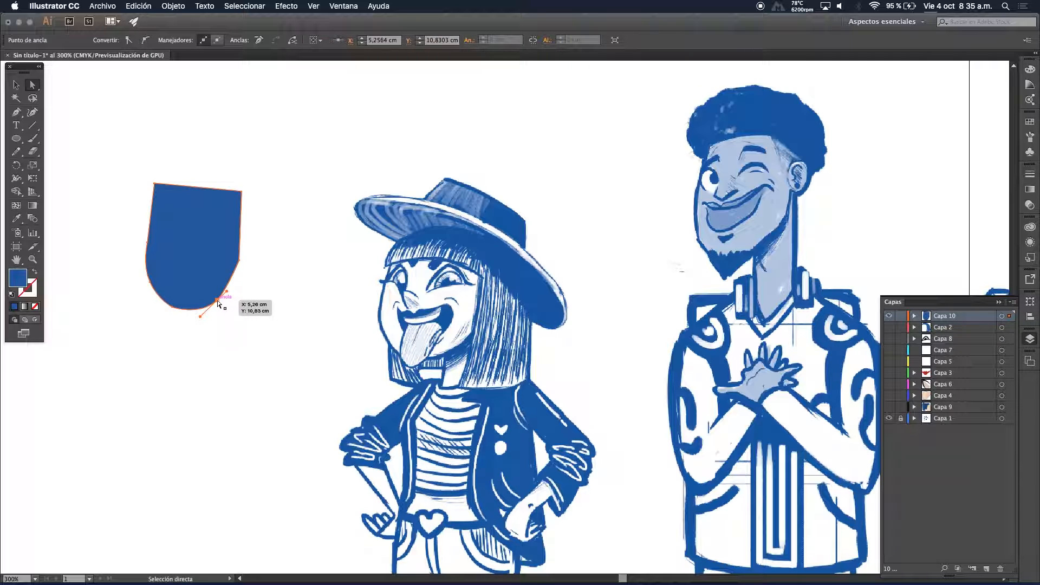
pyautogui.click(16, 85)
pyautogui.click(74, 109)
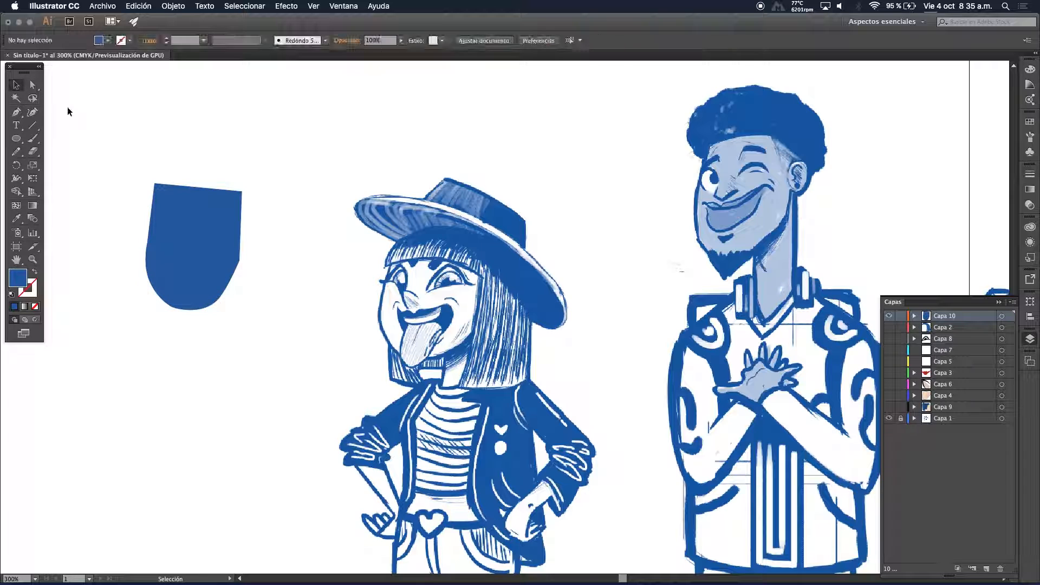
# Place the face shape over the sketched head to compare them and bring it back to the empty area
pyautogui.moveTo(212, 217); pyautogui.dragTo(439, 271)
pyautogui.moveTo(385, 294); pyautogui.dragTo(233, 296)
pyautogui.click(174, 227)
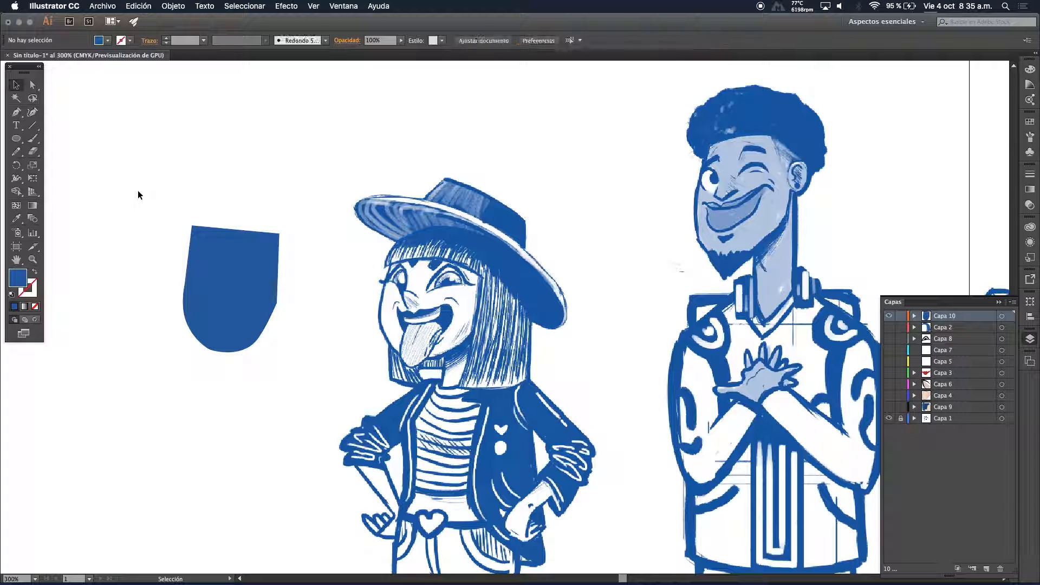
# Draw two light blue (D1DCED) ellipses over the woman's sketched eyes, making the right-hand one about 0.87 × 0.51 cm
pyautogui.click(17, 140)
pyautogui.moveTo(18, 144); pyautogui.dragTo(59, 167)
pyautogui.doubleClick(21, 278)
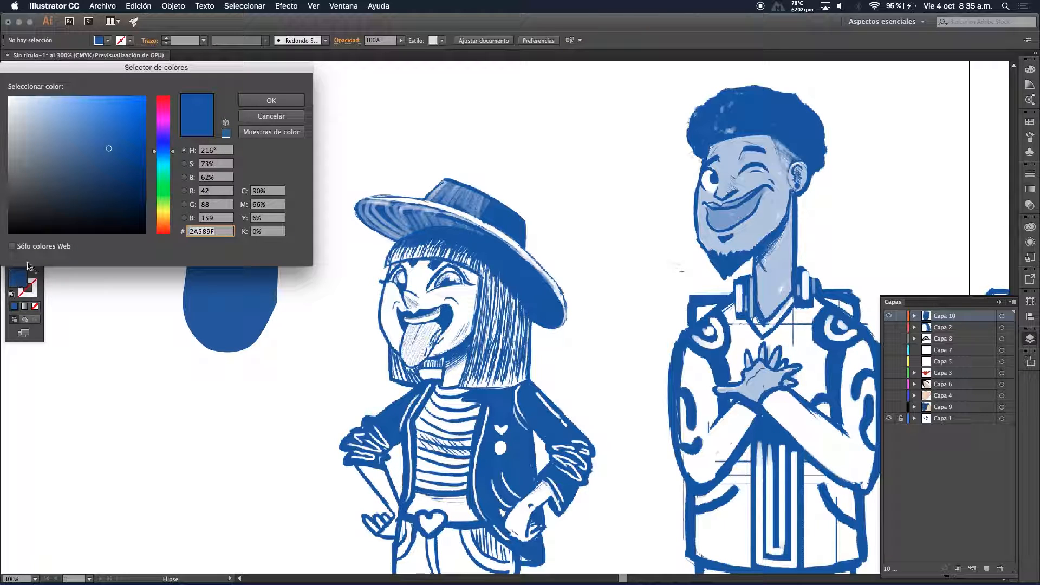
pyautogui.click(23, 105)
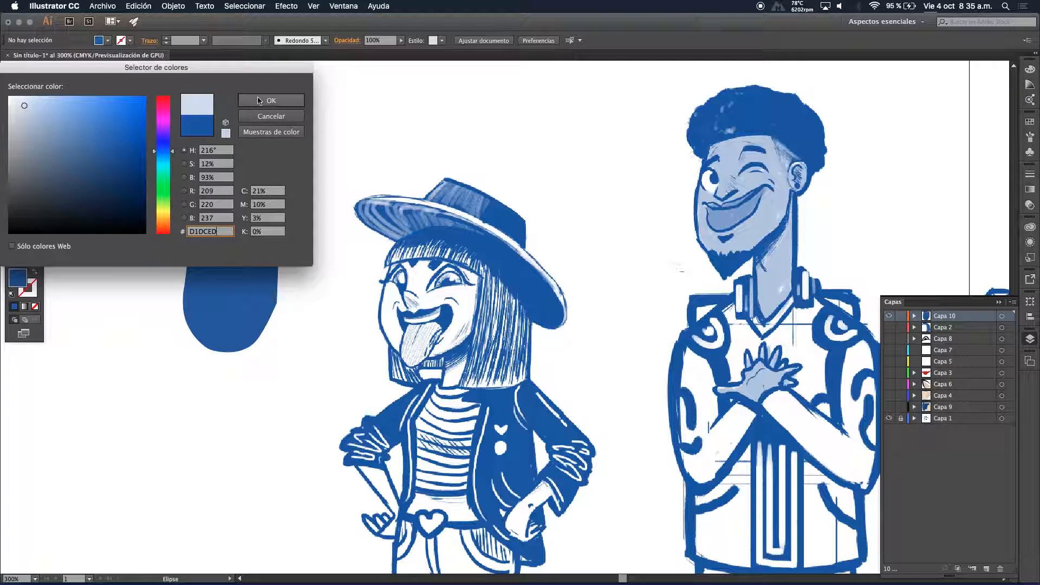
pyautogui.click(270, 100)
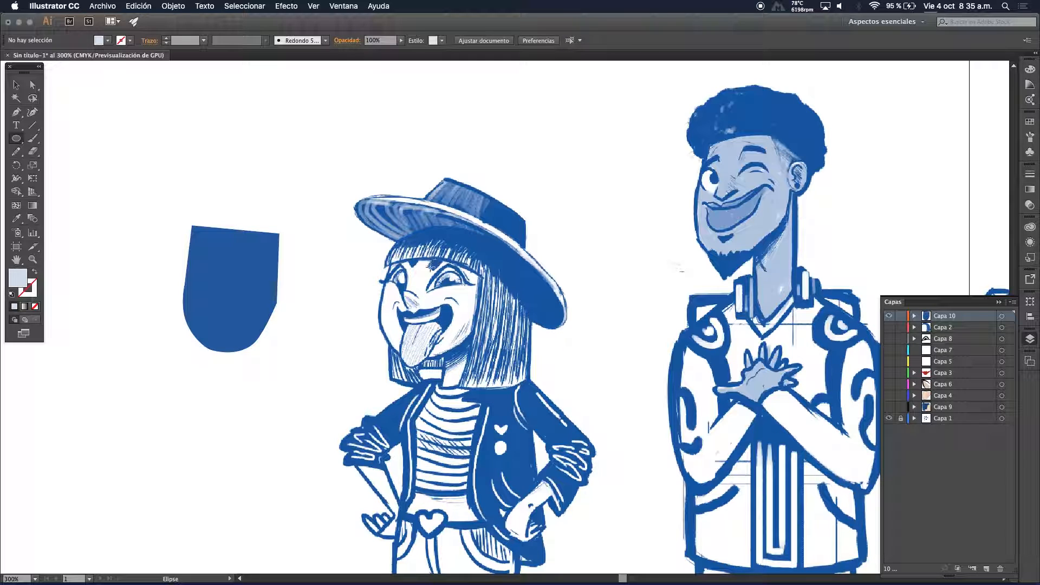
pyautogui.moveTo(428, 264); pyautogui.dragTo(467, 289)
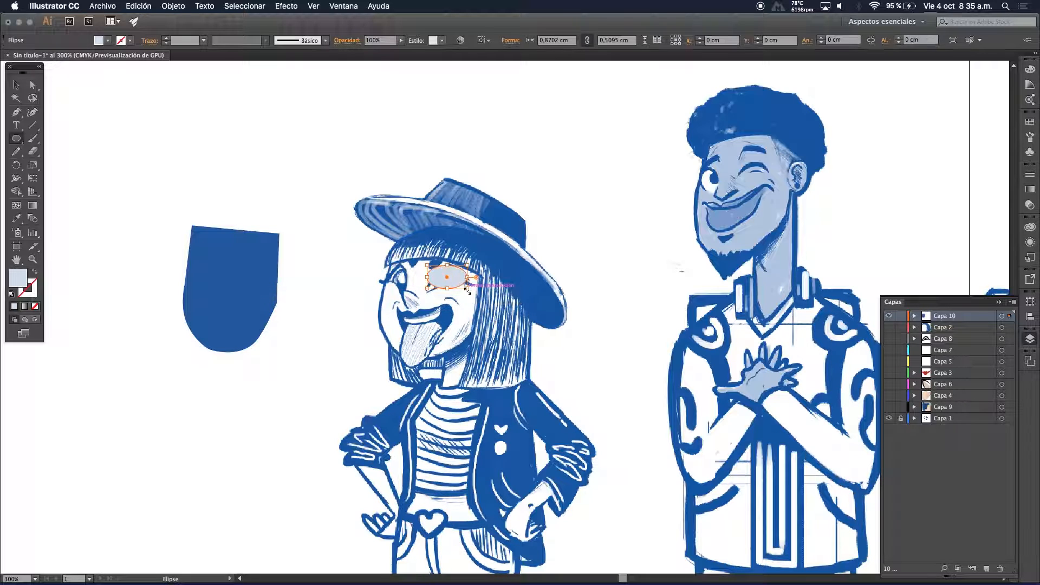
pyautogui.moveTo(385, 265); pyautogui.dragTo(411, 282)
# Move the face shape onto the sketched head beneath the eye ellipses and nudge face and eyes together into alignment
pyautogui.click(16, 85)
pyautogui.moveTo(214, 273); pyautogui.dragTo(376, 301)
pyautogui.click(278, 294)
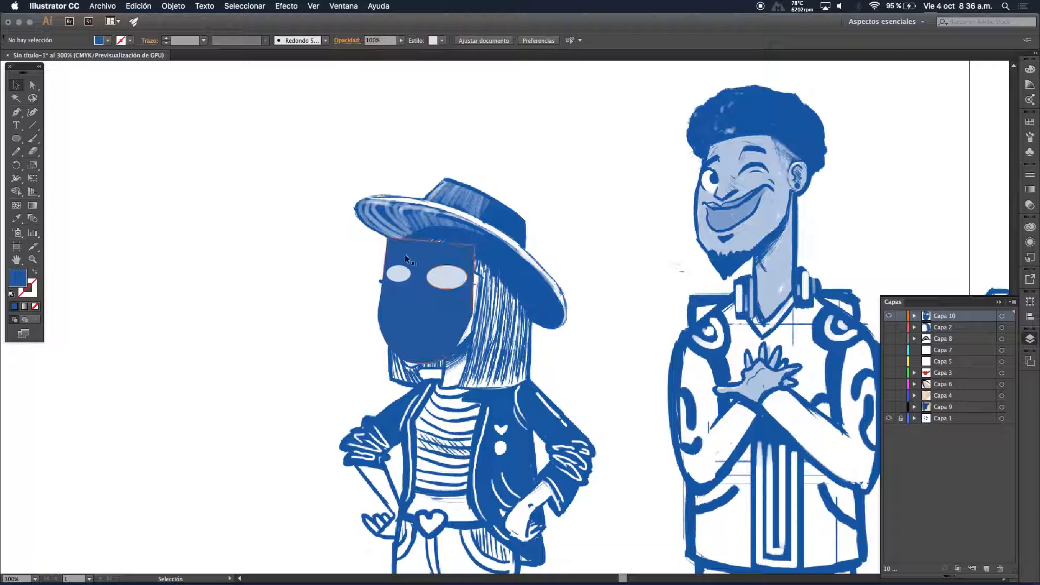
pyautogui.moveTo(351, 181); pyautogui.dragTo(528, 418)
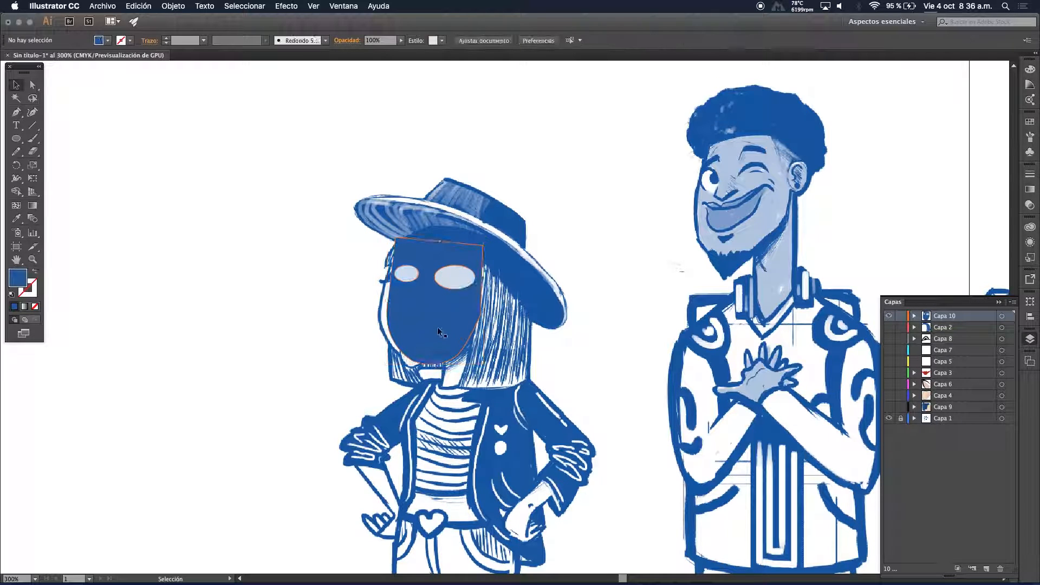
pyautogui.click(433, 339)
pyautogui.moveTo(433, 339)
pyautogui.mouseDown()
pyautogui.moveTo(541, 423)
pyautogui.moveTo(445, 336)
pyautogui.mouseUp()
pyautogui.click(289, 318)
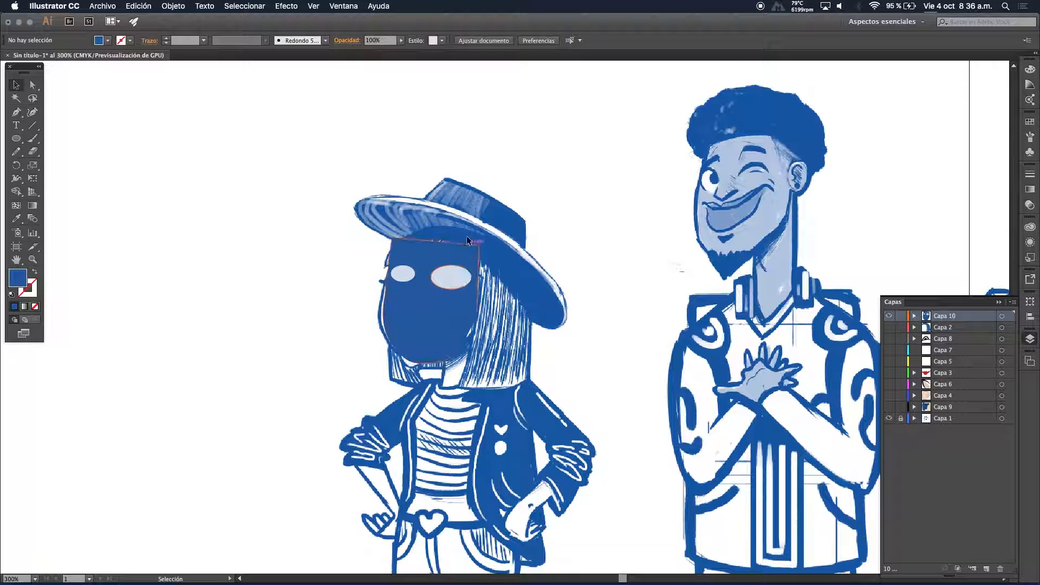
# Move the face and eyes together beside the sketch and return them to the head
pyautogui.moveTo(328, 211); pyautogui.dragTo(554, 402)
pyautogui.moveTo(425, 329); pyautogui.dragTo(238, 326)
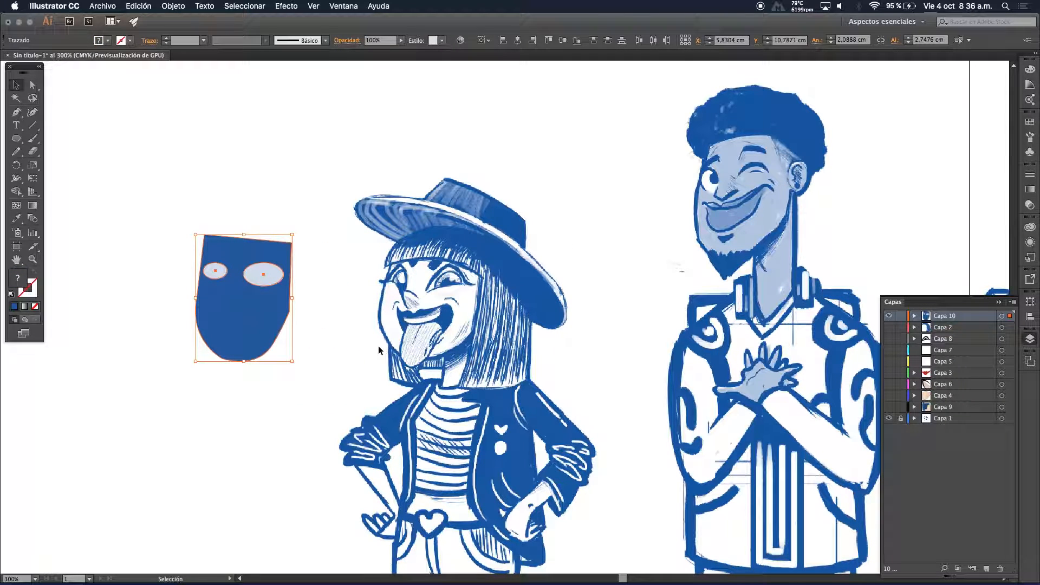
pyautogui.moveTo(242, 311); pyautogui.dragTo(429, 314)
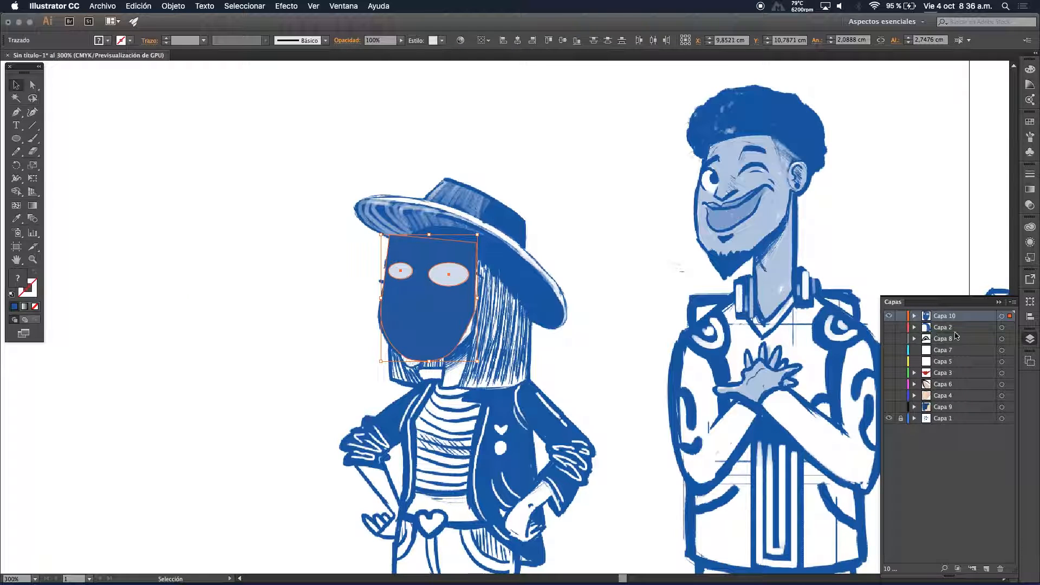
# Copy all the hair artwork on layer Capa 2, then hide that layer and show Capa 10 again
pyautogui.click(888, 316)
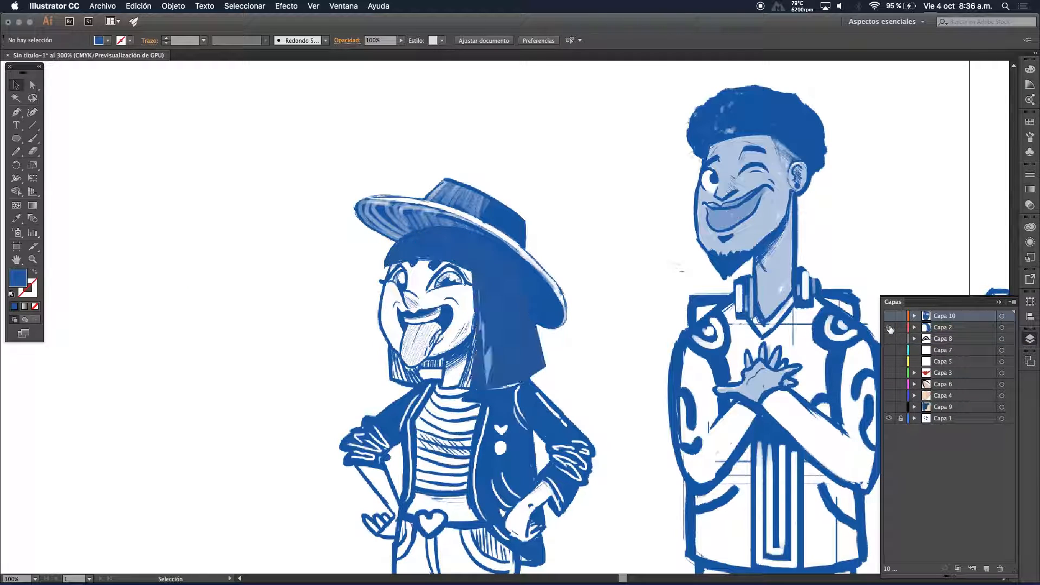
pyautogui.click(1001, 328)
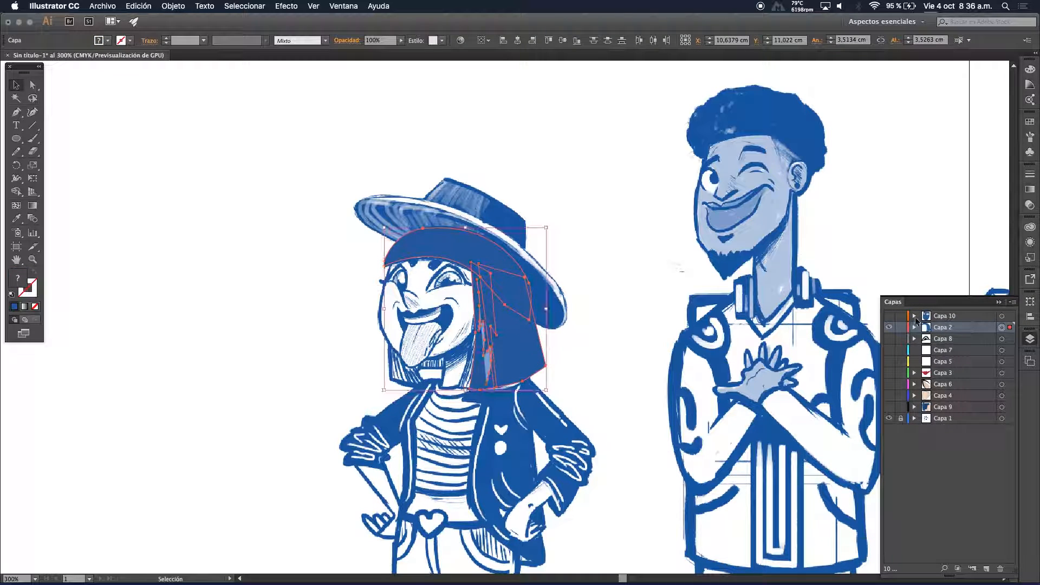
pyautogui.click(888, 327)
pyautogui.click(888, 316)
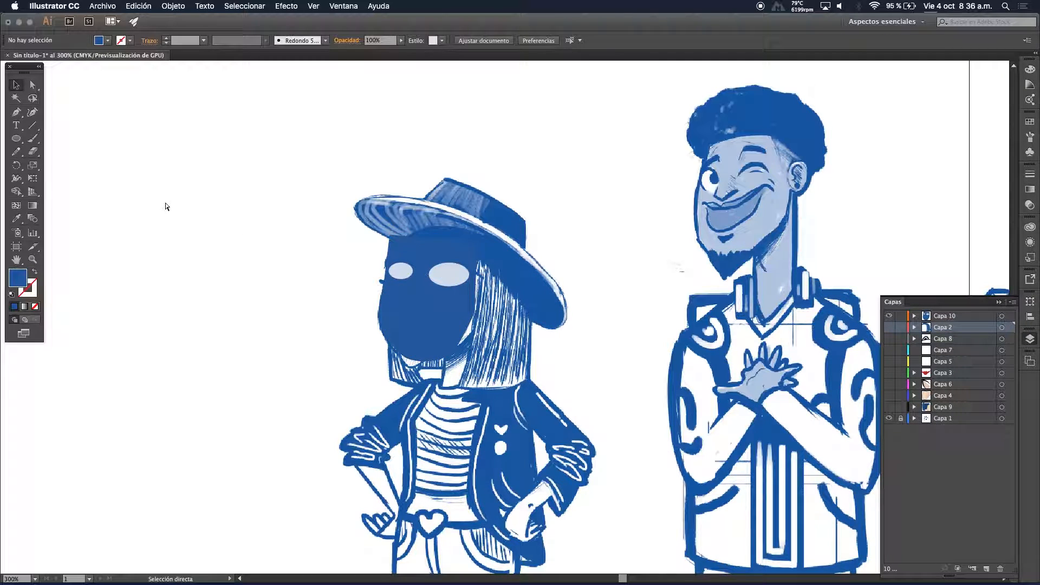
# Paste the copied hair into layer Capa 10 and place it in the empty area beside the sketched woman
pyautogui.press('super+v')
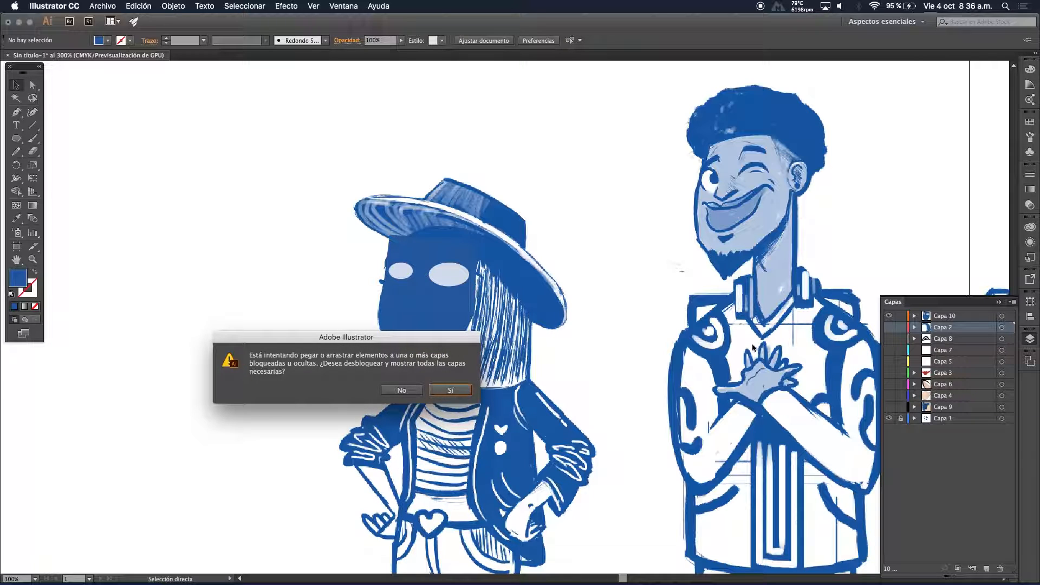
pyautogui.press('Return')
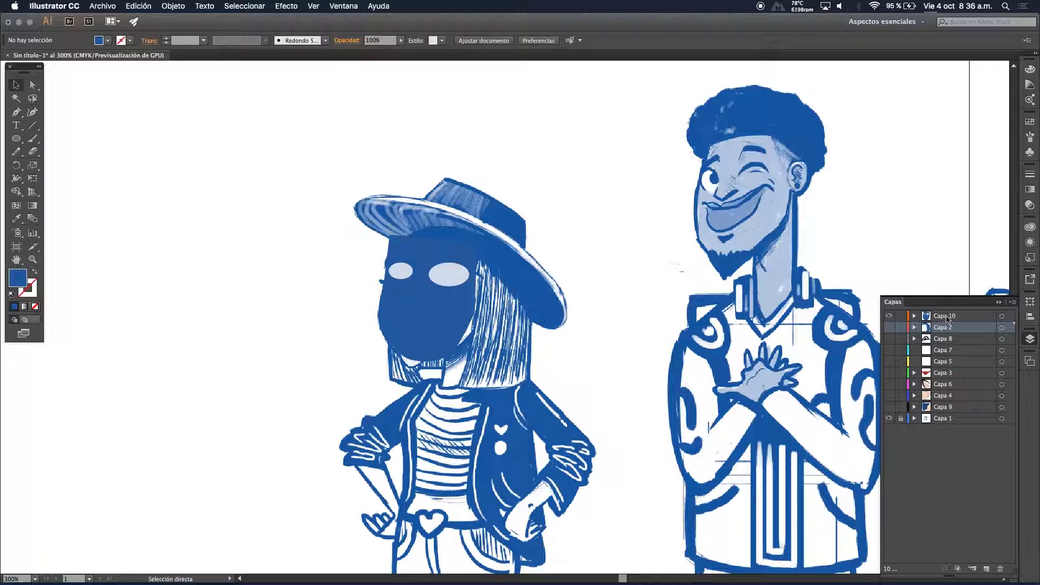
pyautogui.click(948, 317)
pyautogui.press('v')
pyautogui.press('super+a')
pyautogui.moveTo(579, 336); pyautogui.dragTo(234, 246)
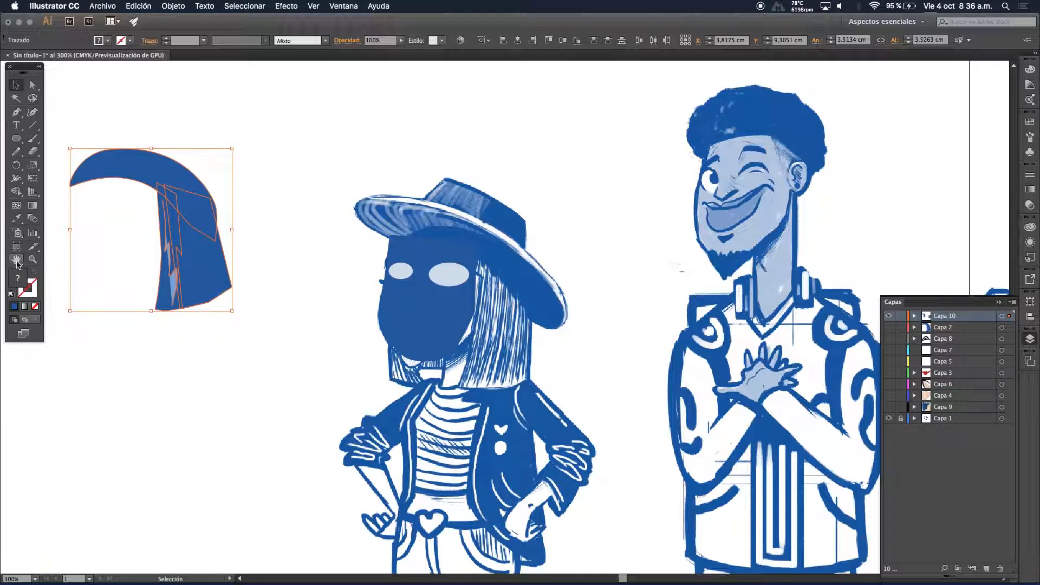
# Fill the pasted hair with dark blue 123466 and place it over the face shape
pyautogui.doubleClick(20, 284)
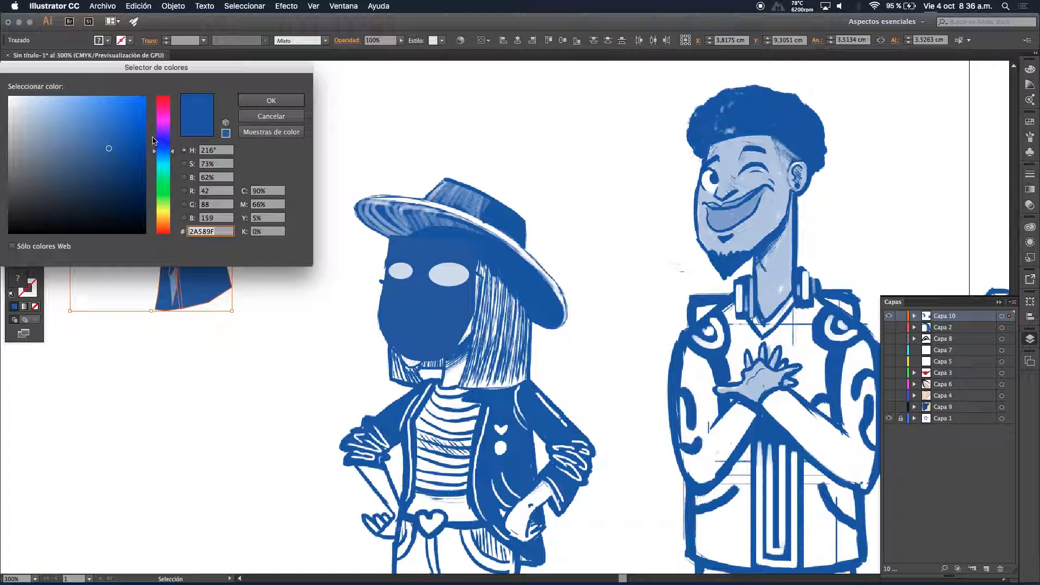
pyautogui.click(124, 177)
pyautogui.click(261, 102)
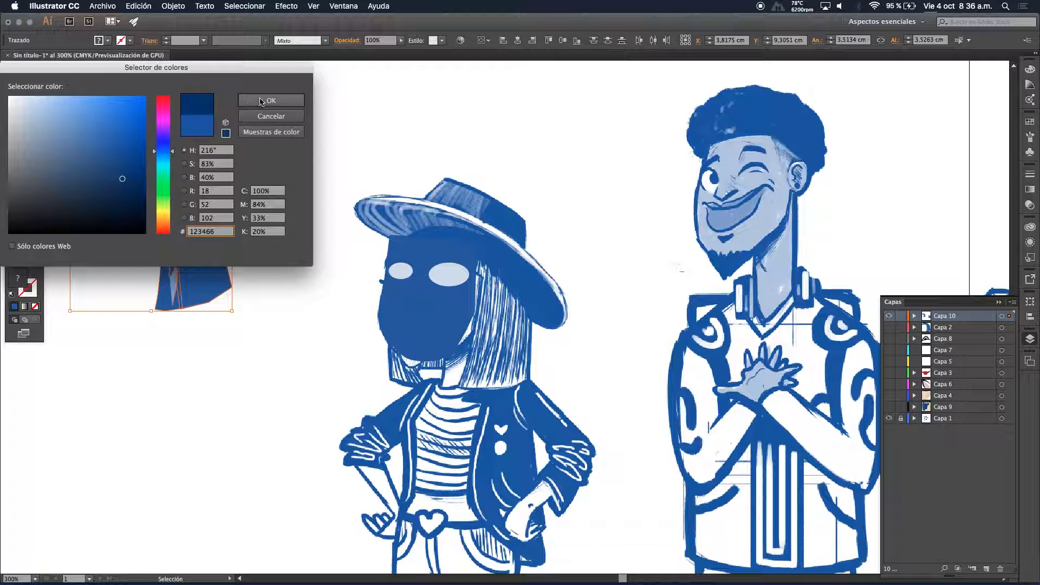
pyautogui.moveTo(194, 238); pyautogui.dragTo(499, 299)
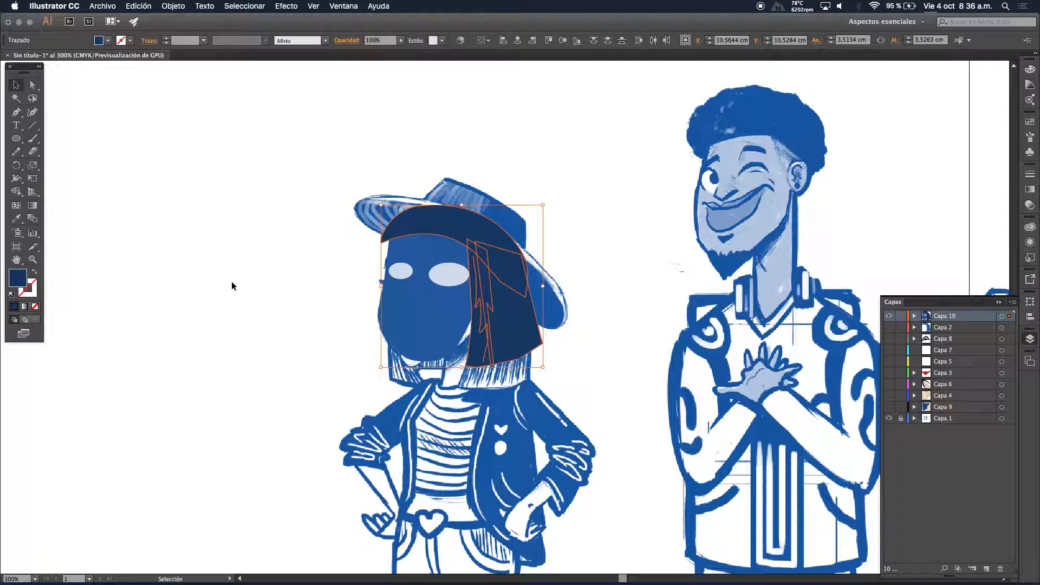
# Hide sketch layer Capa 1, move the hair off to the empty area and delete the piece left beside the face
pyautogui.click(889, 418)
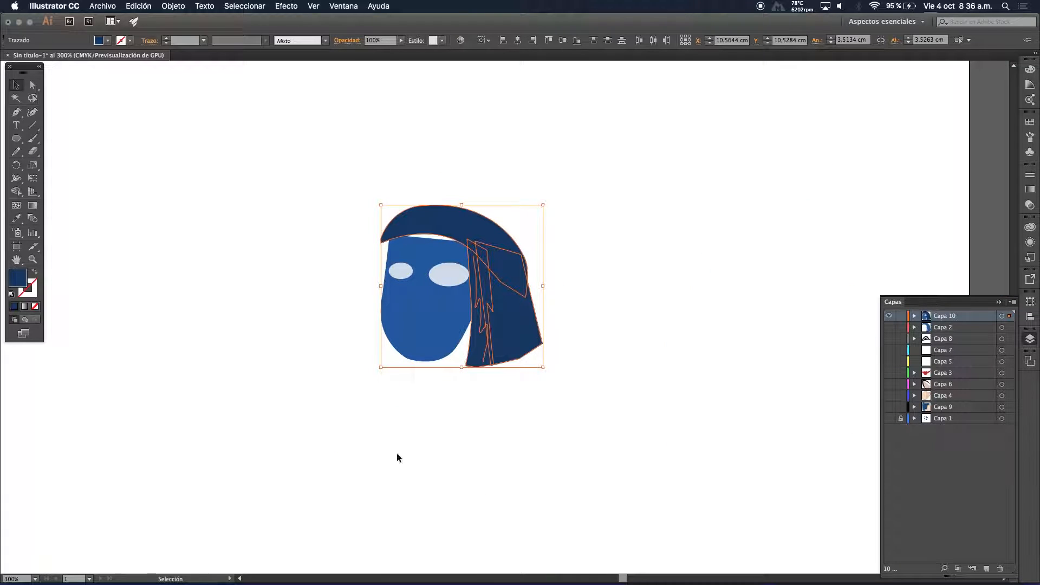
pyautogui.click(293, 463)
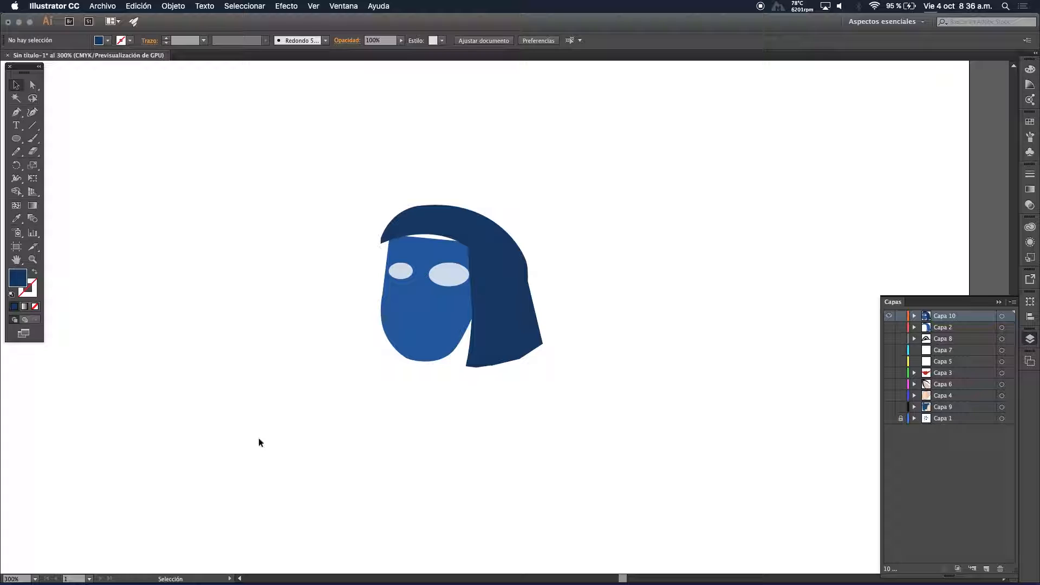
pyautogui.click(521, 276)
pyautogui.moveTo(492, 346); pyautogui.dragTo(192, 269)
pyautogui.click(490, 341)
pyautogui.press('Delete')
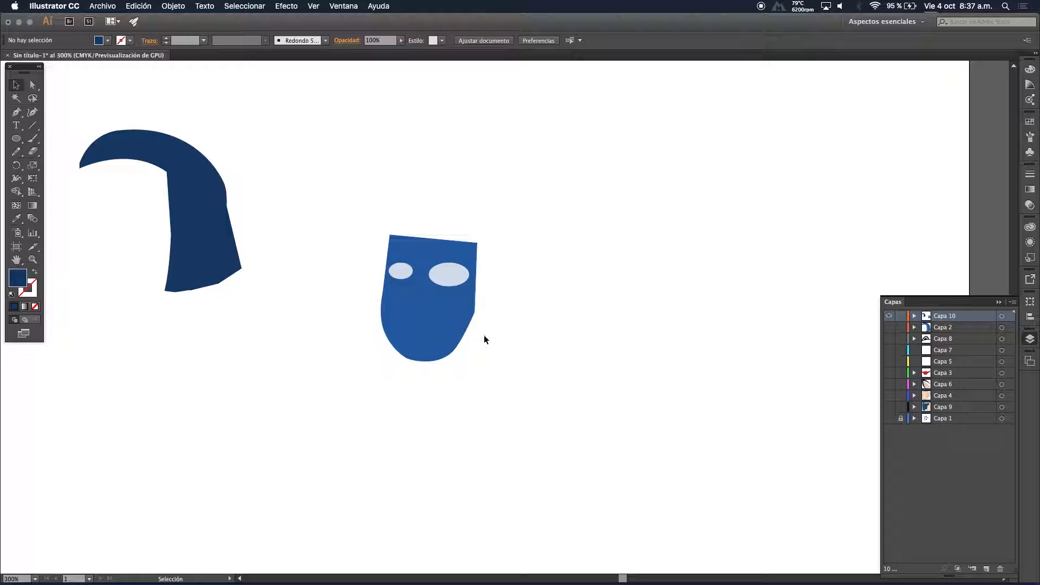
# Rotate the face shape upright, move the small eye above it and place a copy of the large eye opposite the original
pyautogui.click(393, 325)
pyautogui.moveTo(375, 366); pyautogui.dragTo(385, 374)
pyautogui.moveTo(445, 285); pyautogui.dragTo(385, 193)
pyautogui.click(402, 270)
pyautogui.click(310, 274)
pyautogui.moveTo(447, 281); pyautogui.dragTo(399, 278)
pyautogui.click(265, 304)
# Build a front-view hairstyle with a side panel, its mirrored copy on the other side of the face and the fringe rotated across the forehead
pyautogui.click(157, 175)
pyautogui.moveTo(215, 226); pyautogui.dragTo(398, 338)
pyautogui.moveTo(395, 282); pyautogui.dragTo(354, 274)
pyautogui.moveTo(197, 175); pyautogui.dragTo(490, 236)
pyautogui.moveTo(515, 187); pyautogui.dragTo(443, 224)
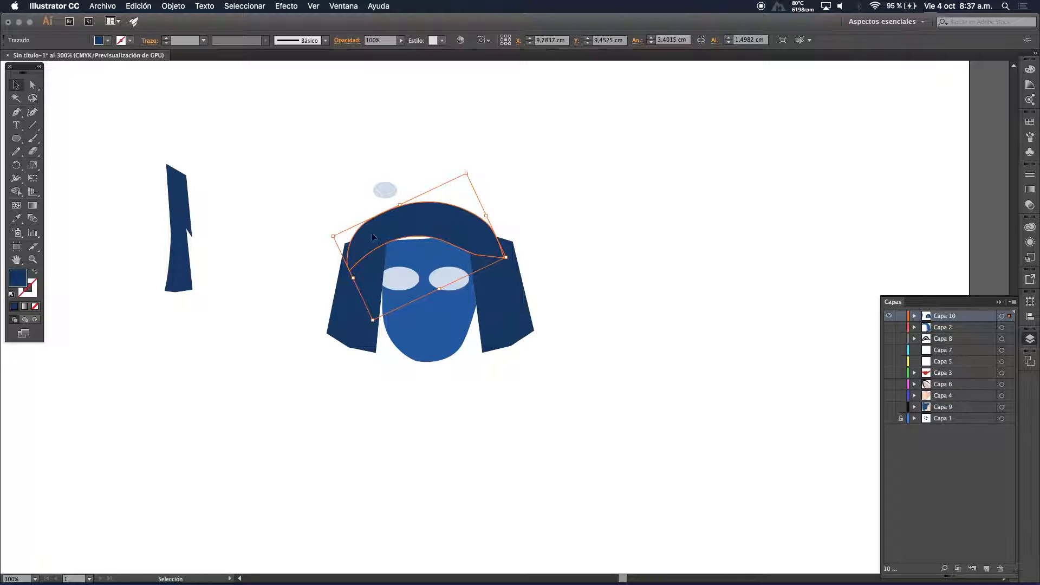
pyautogui.click(257, 270)
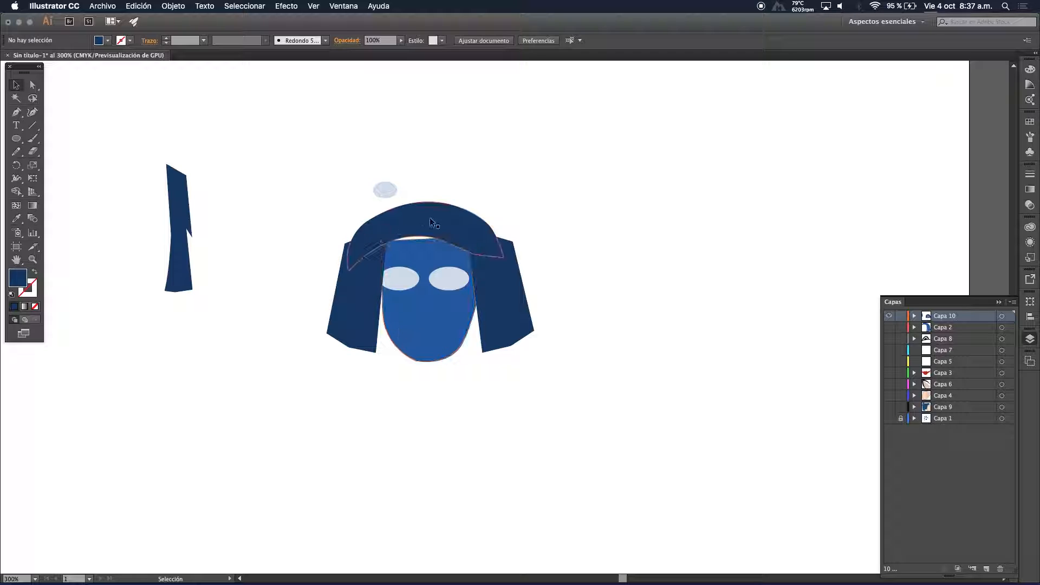
# Move the two hair side panels away from the face, one to each side
pyautogui.click(511, 280)
pyautogui.moveTo(512, 281); pyautogui.dragTo(615, 245)
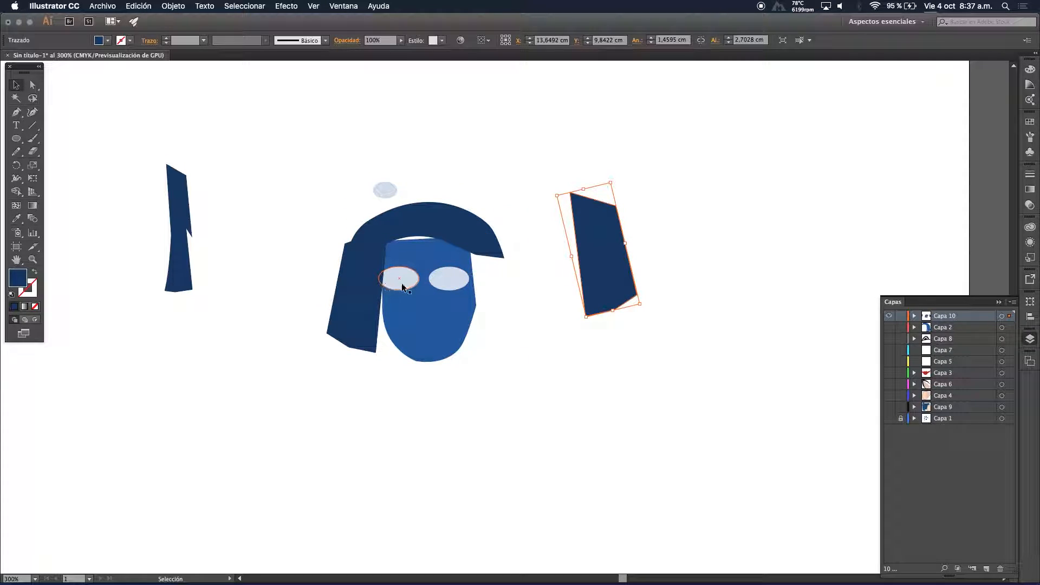
pyautogui.moveTo(378, 312); pyautogui.dragTo(259, 296)
# Tilt the face shape, move the left eye off it and shift the remaining eye towards the middle of the face
pyautogui.click(417, 340)
pyautogui.moveTo(389, 368)
pyautogui.mouseDown()
pyautogui.moveTo(373, 371)
pyautogui.moveTo(401, 376)
pyautogui.moveTo(372, 364)
pyautogui.mouseUp()
pyautogui.moveTo(385, 295); pyautogui.dragTo(280, 366)
pyautogui.moveTo(455, 284); pyautogui.dragTo(427, 283)
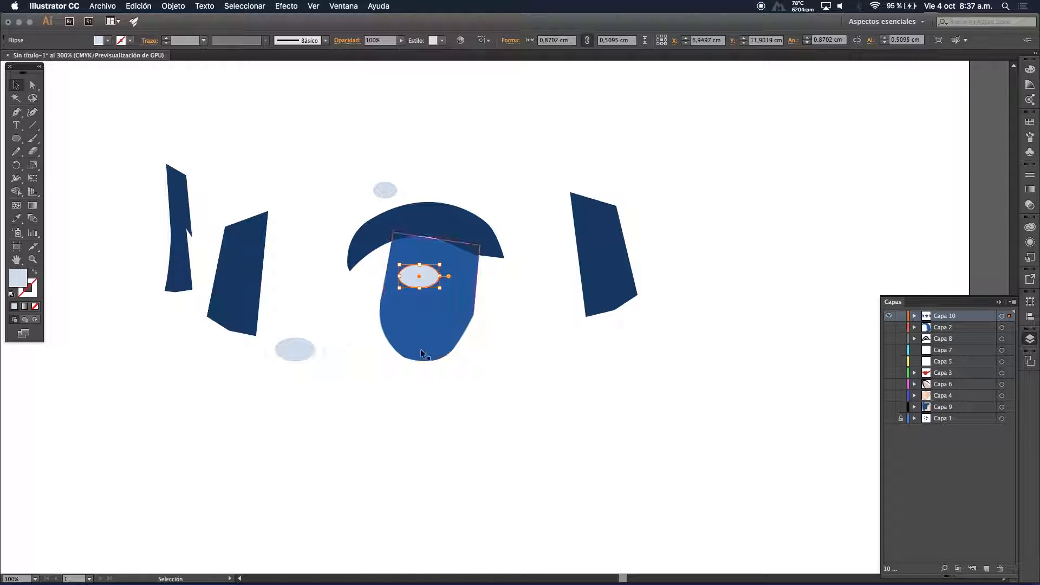
# Place the detached eye at the left edge of the face and send it behind the face shape
pyautogui.moveTo(281, 353); pyautogui.dragTo(376, 273)
pyautogui.rightClick(375, 272)
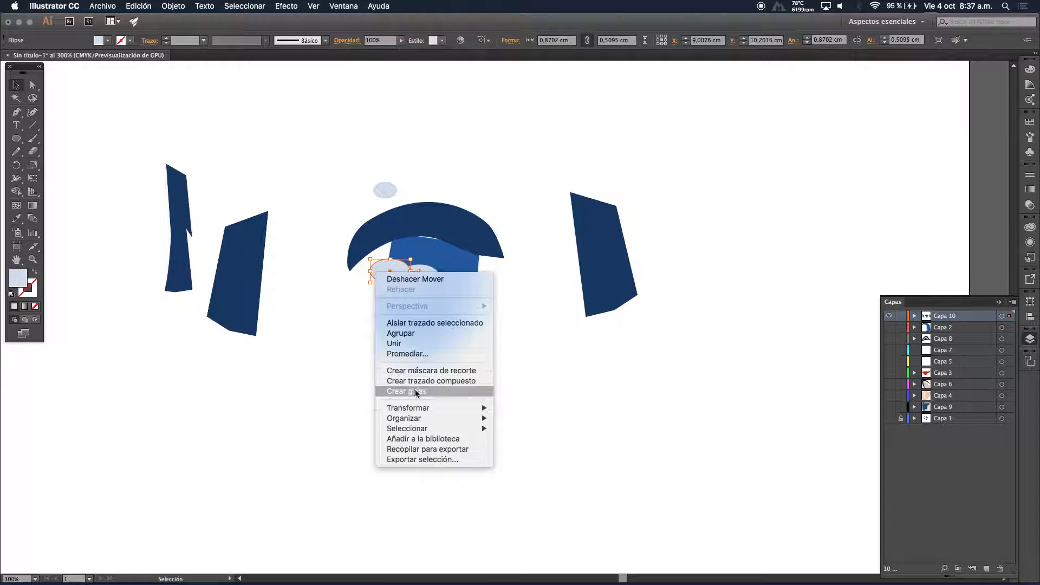
pyautogui.moveTo(427, 417)
pyautogui.click(542, 447)
pyautogui.moveTo(382, 268); pyautogui.dragTo(382, 277)
pyautogui.click(348, 301)
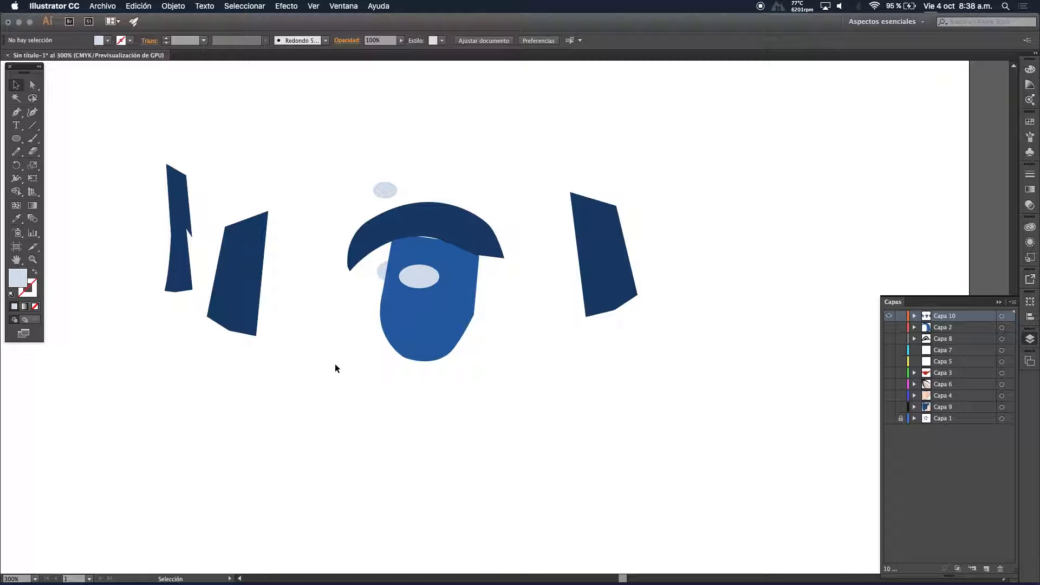
# Move and rotate the right hair panel over the side of the face, and rotate the fringe to follow the turned head
pyautogui.moveTo(577, 268); pyautogui.dragTo(539, 276)
pyautogui.moveTo(560, 341); pyautogui.dragTo(549, 354)
pyautogui.moveTo(506, 318); pyautogui.dragTo(494, 337)
pyautogui.moveTo(416, 221); pyautogui.dragTo(465, 217)
pyautogui.moveTo(520, 164); pyautogui.dragTo(550, 197)
pyautogui.moveTo(490, 218)
pyautogui.mouseDown()
pyautogui.moveTo(470, 225)
pyautogui.moveTo(481, 224)
pyautogui.mouseUp()
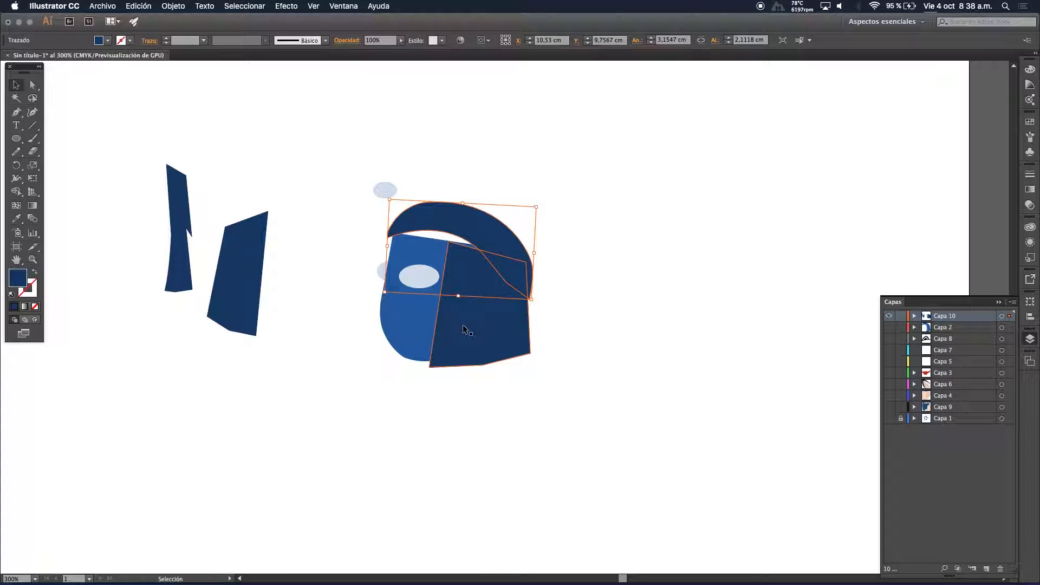
# Move the other hair panel onto the head, send it to the back and rotate it to fill the gap under the fringe
pyautogui.click(382, 190)
pyautogui.moveTo(239, 258); pyautogui.dragTo(424, 255)
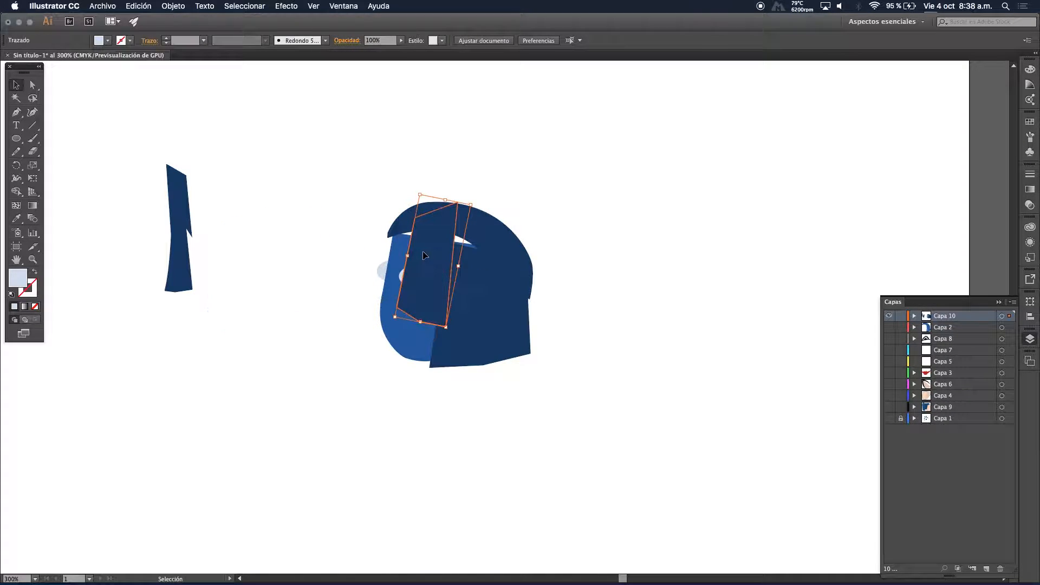
pyautogui.rightClick(424, 255)
pyautogui.moveTo(472, 401)
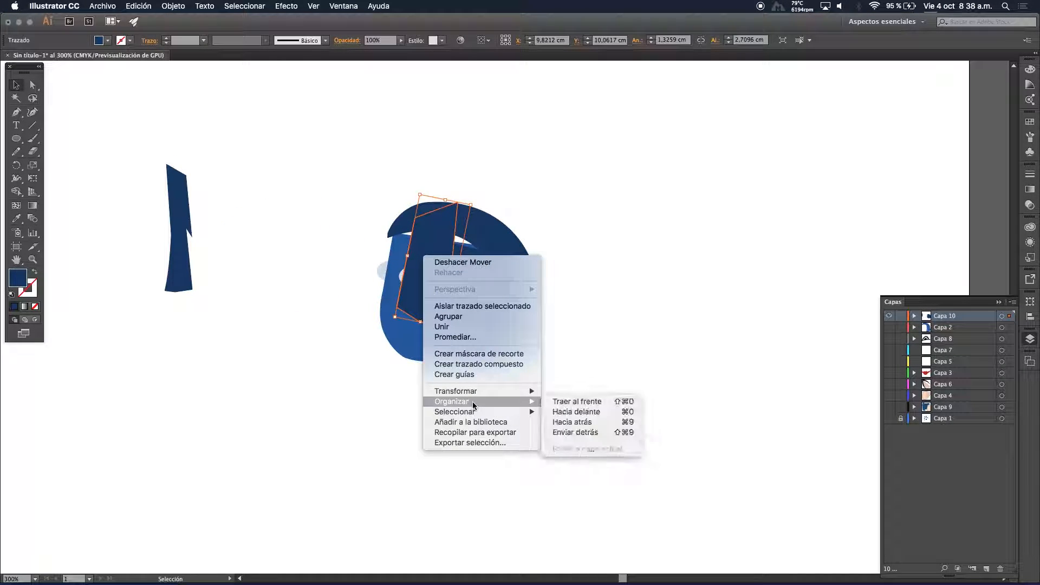
pyautogui.click(563, 432)
pyautogui.moveTo(478, 208); pyautogui.dragTo(520, 294)
pyautogui.moveTo(380, 252); pyautogui.dragTo(407, 236)
pyautogui.click(275, 243)
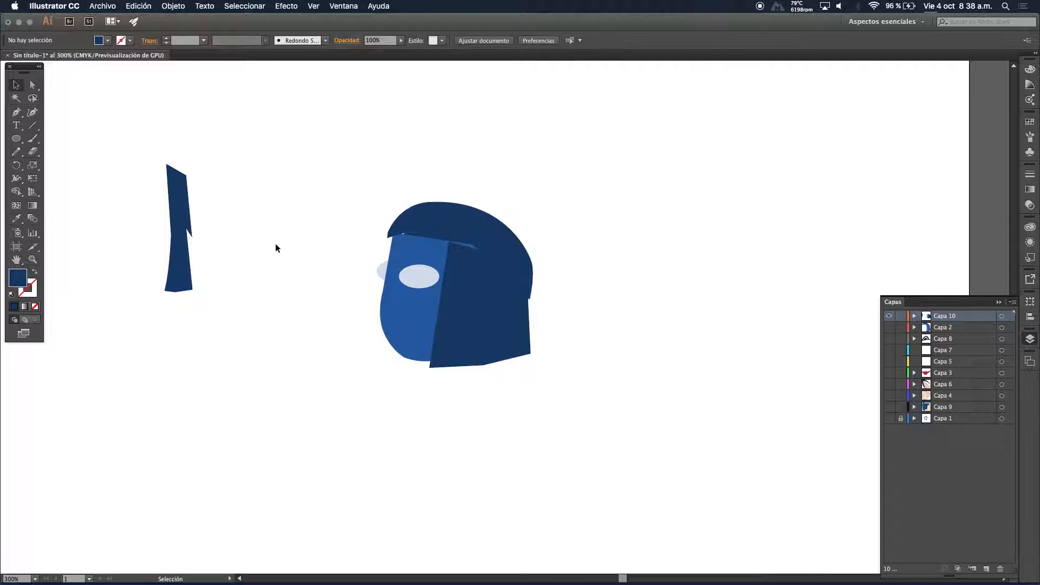
# Adjust the far eye at the edge of the face and delete the leftover hair strand
pyautogui.click(381, 271)
pyautogui.click(188, 219)
pyautogui.press('Delete')
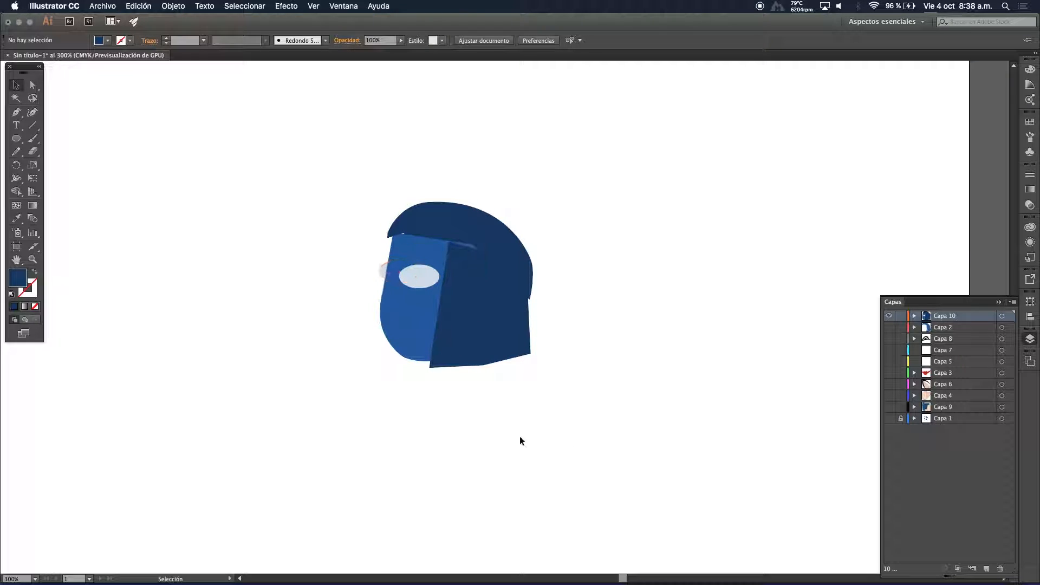
# Show sketch layer Capa 1 and move the complete flat-shape head to the empty area beside the sketched woman
pyautogui.click(348, 173)
pyautogui.moveTo(348, 173); pyautogui.dragTo(557, 395)
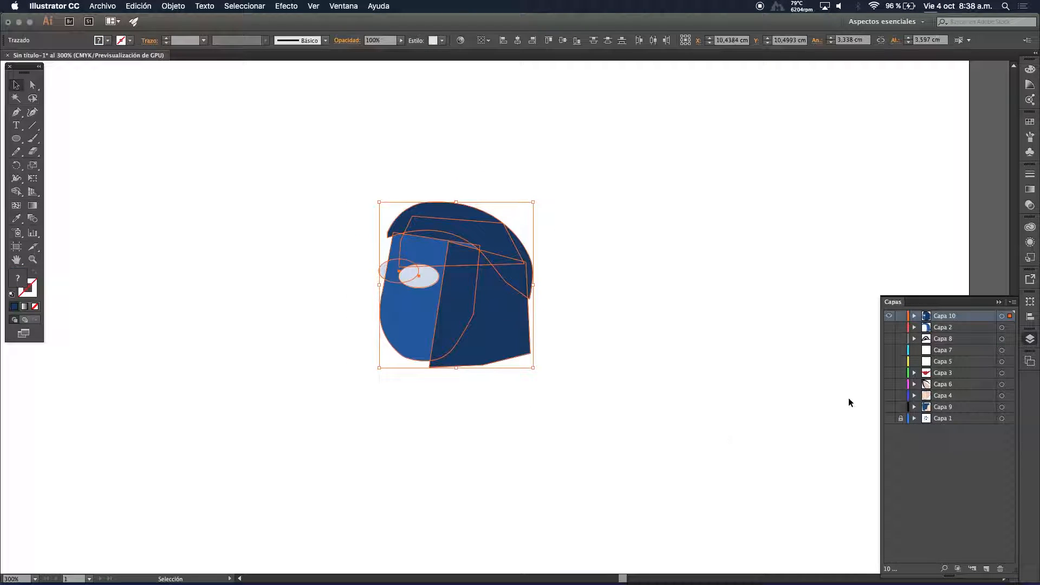
pyautogui.click(888, 419)
pyautogui.moveTo(454, 313)
pyautogui.mouseDown()
pyautogui.moveTo(286, 304)
pyautogui.moveTo(209, 312)
pyautogui.mouseUp()
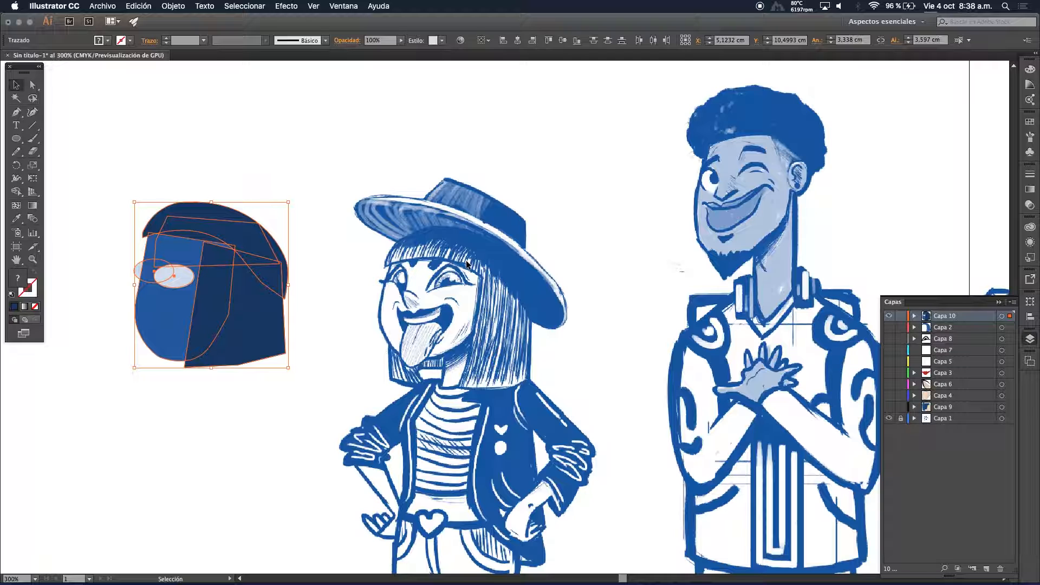
pyautogui.moveTo(238, 318); pyautogui.dragTo(265, 322)
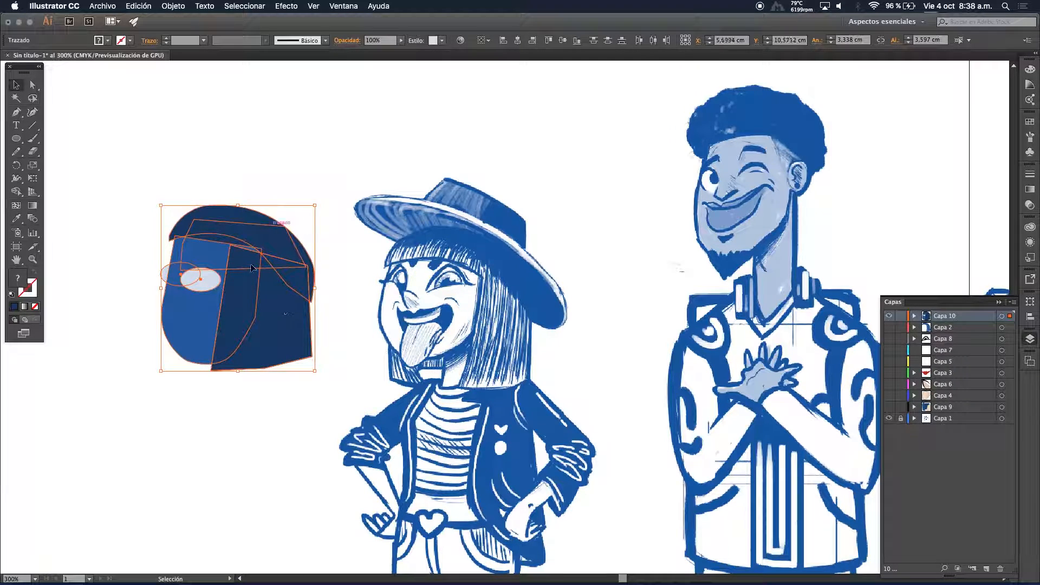
pyautogui.click(317, 169)
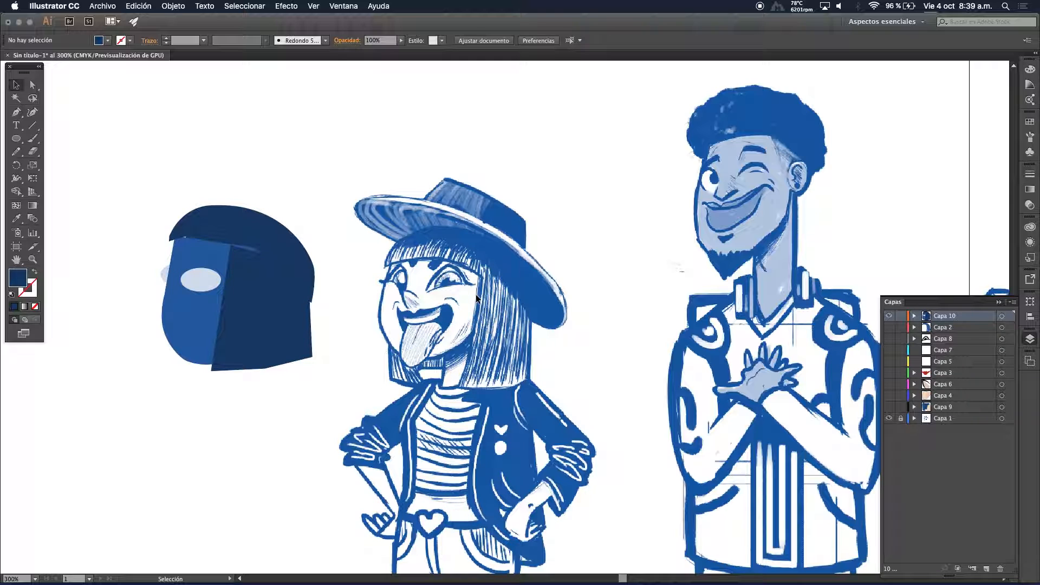
# Show the hidden layers Capa 2 to Capa 9 and move the flat-shape head higher in the empty area
pyautogui.moveTo(888, 331); pyautogui.dragTo(873, 407)
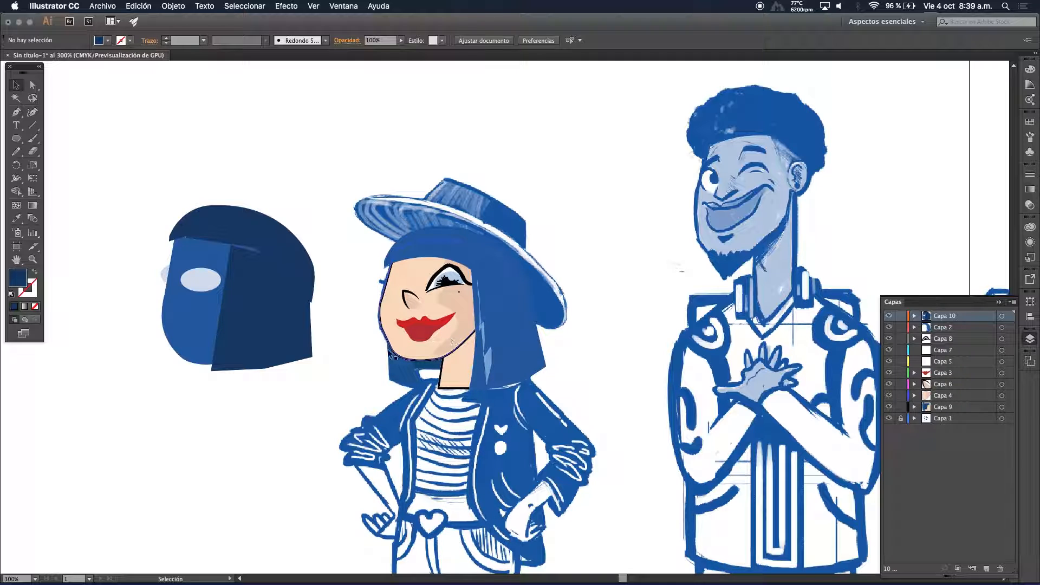
pyautogui.moveTo(130, 194); pyautogui.dragTo(343, 408)
pyautogui.moveTo(294, 298); pyautogui.dragTo(291, 154)
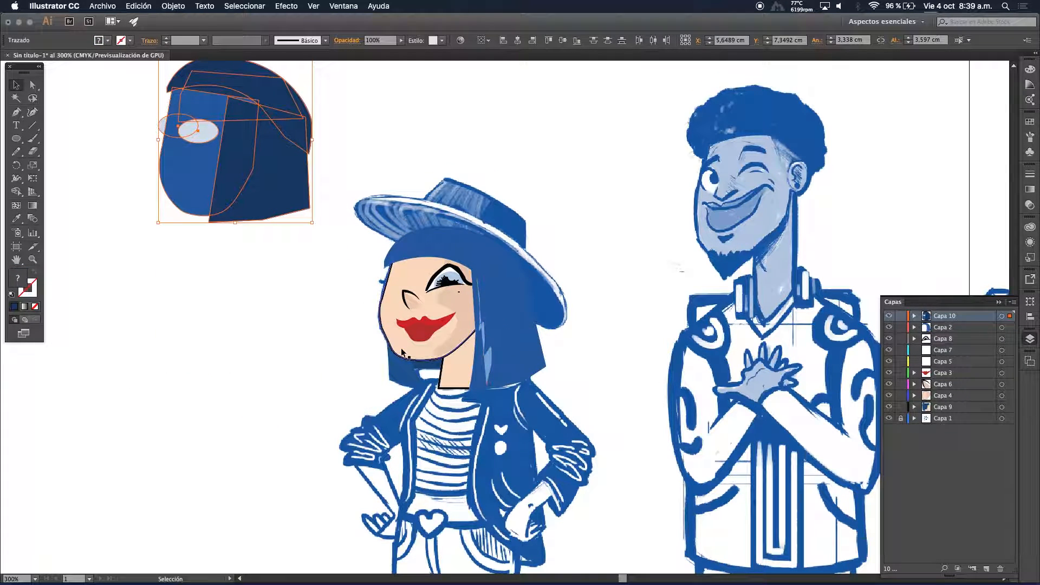
# Move the woman's colored face, eye and nose below the flat-shape head, placing the nose on the left edge of the face
pyautogui.click(393, 305)
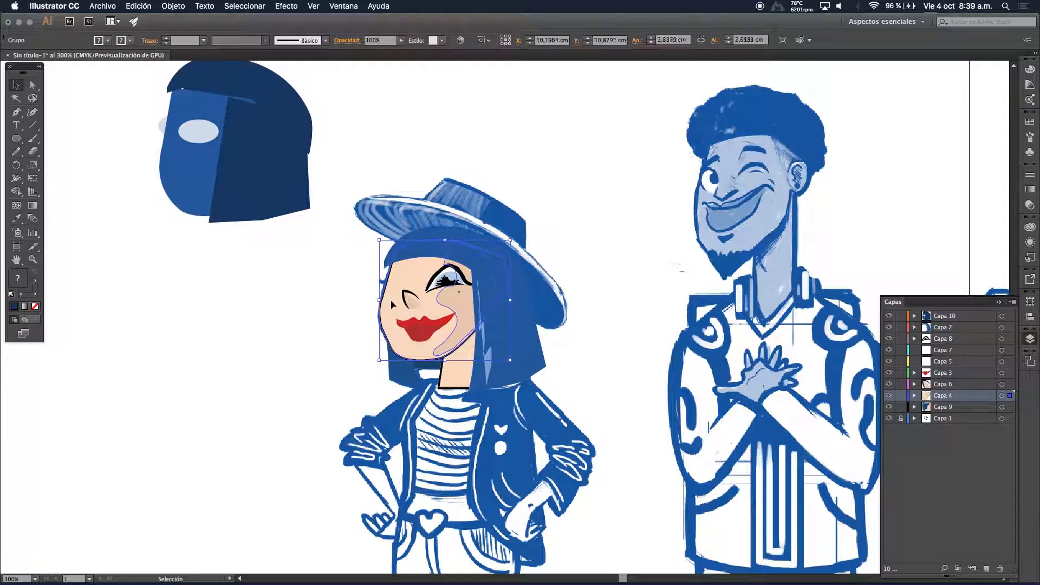
pyautogui.moveTo(394, 311); pyautogui.dragTo(151, 374)
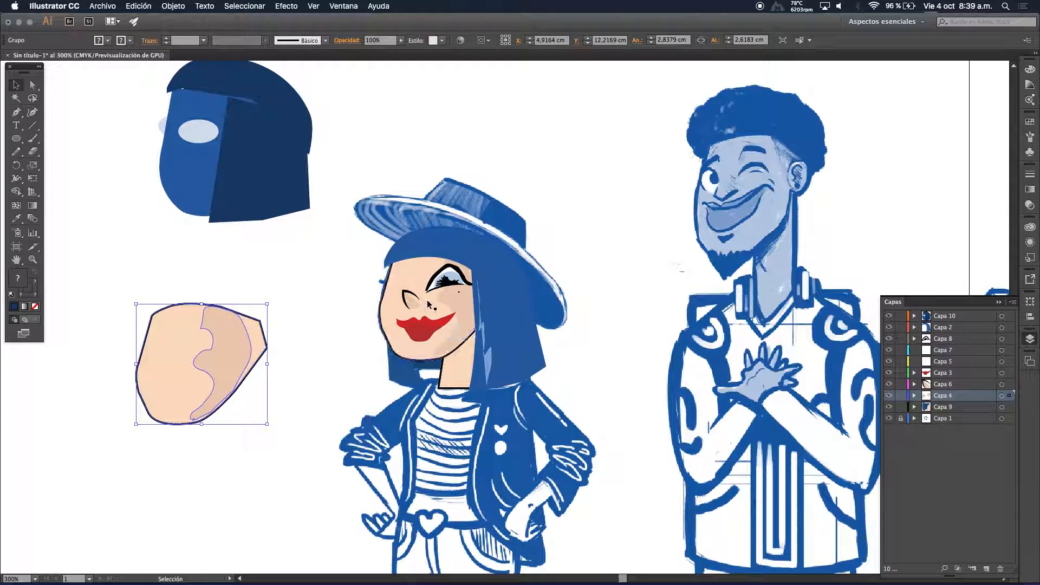
pyautogui.click(455, 280)
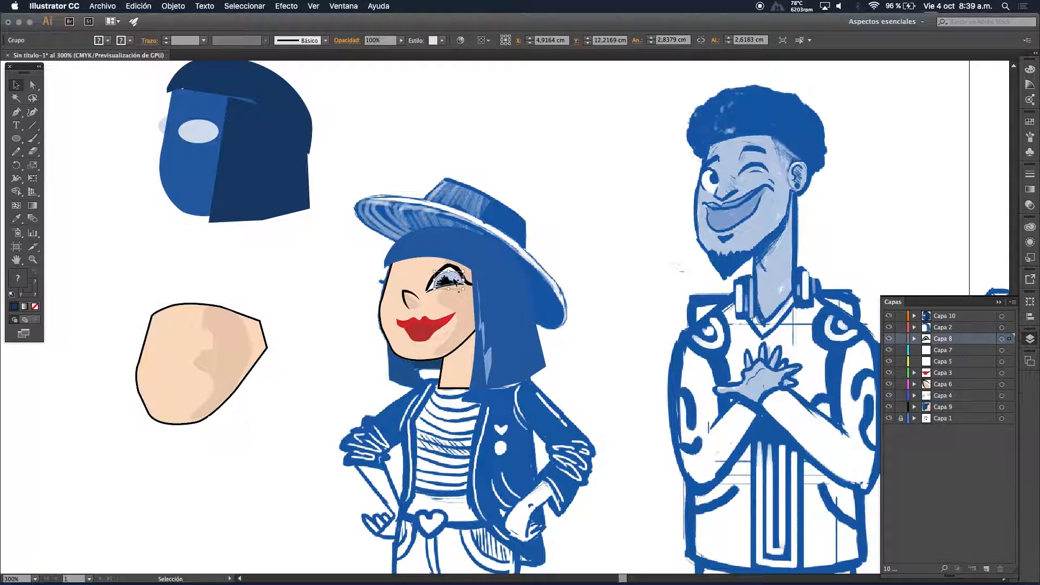
pyautogui.click(1003, 338)
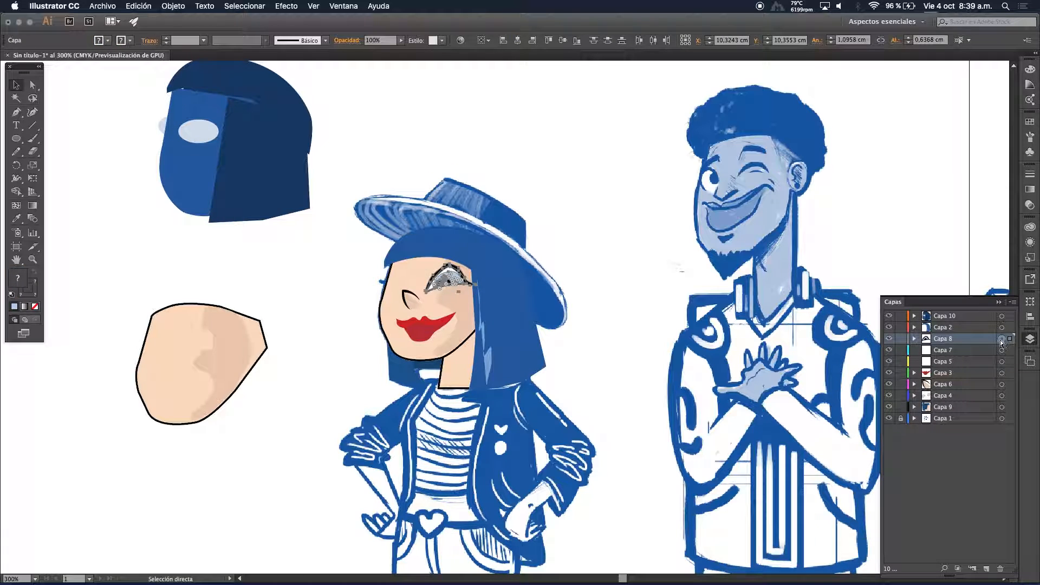
pyautogui.moveTo(431, 281); pyautogui.dragTo(175, 341)
pyautogui.moveTo(414, 306); pyautogui.dragTo(145, 364)
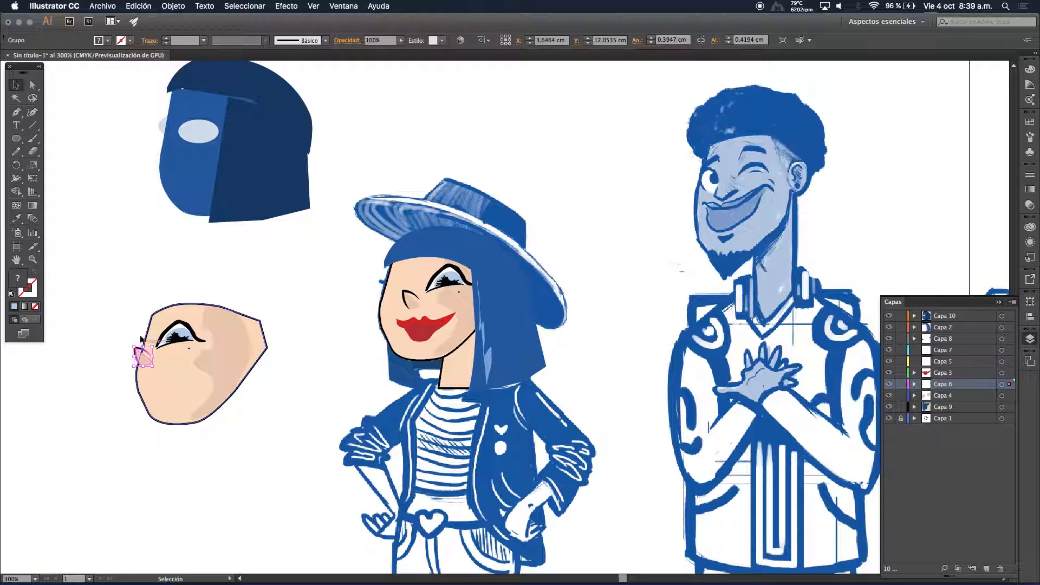
pyautogui.click(124, 304)
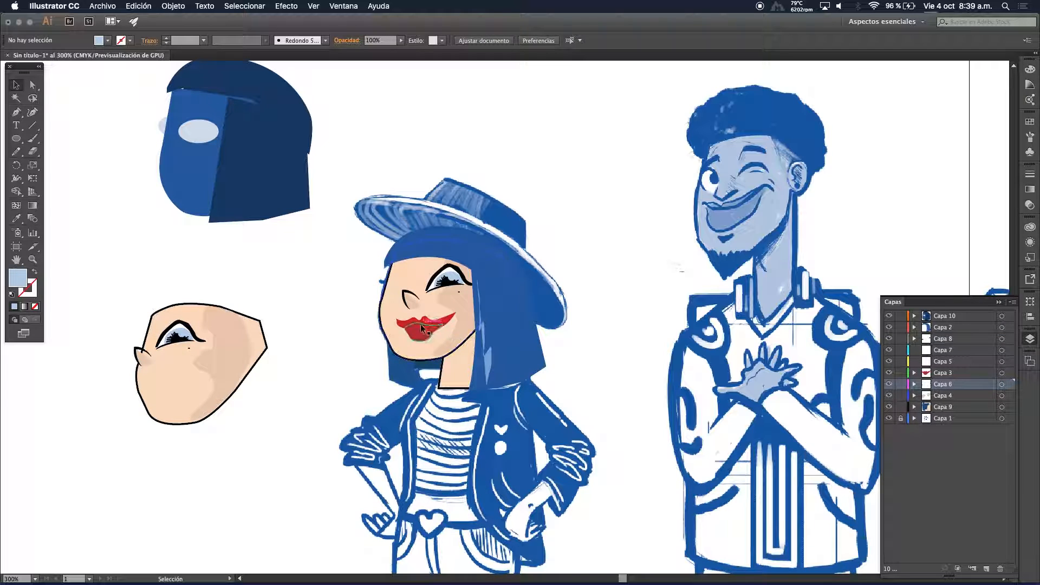
# Place a copy of the red lips from layer Capa 3 on the separate face, below the nose and across the face's front edge
pyautogui.moveTo(142, 357); pyautogui.dragTo(143, 355)
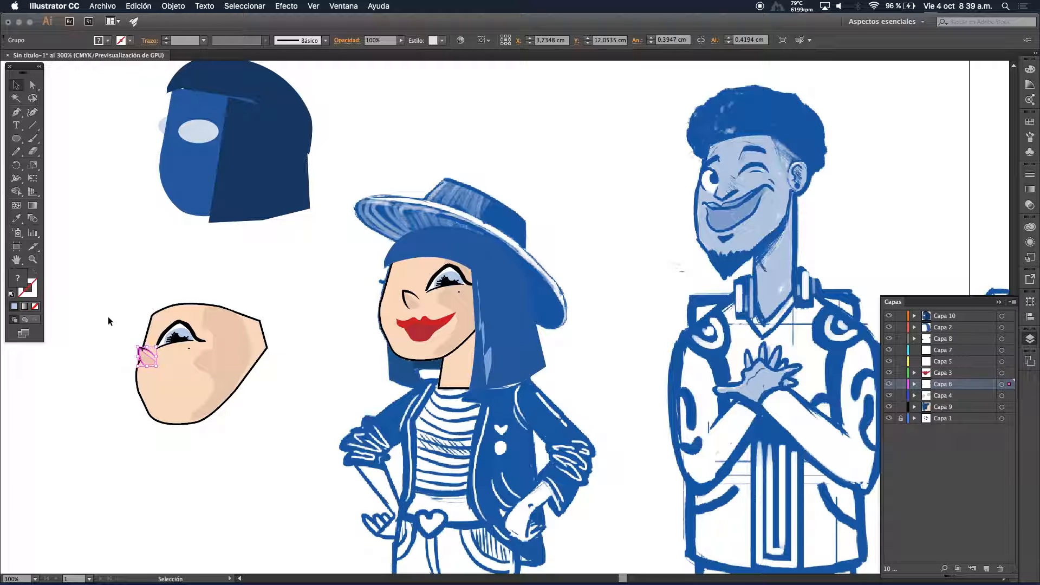
pyautogui.click(422, 330)
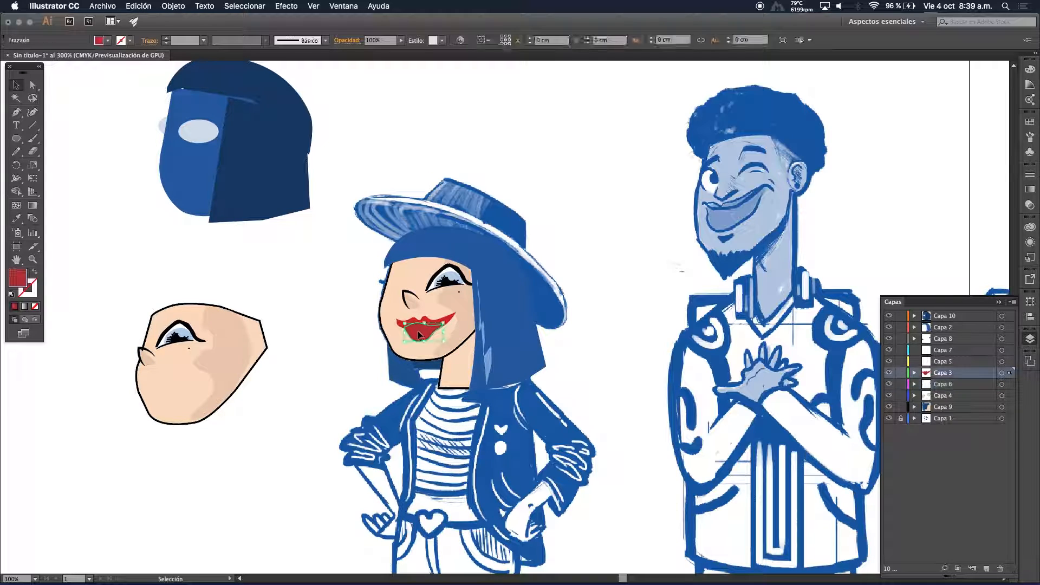
pyautogui.click(1001, 374)
pyautogui.moveTo(425, 337); pyautogui.dragTo(156, 395)
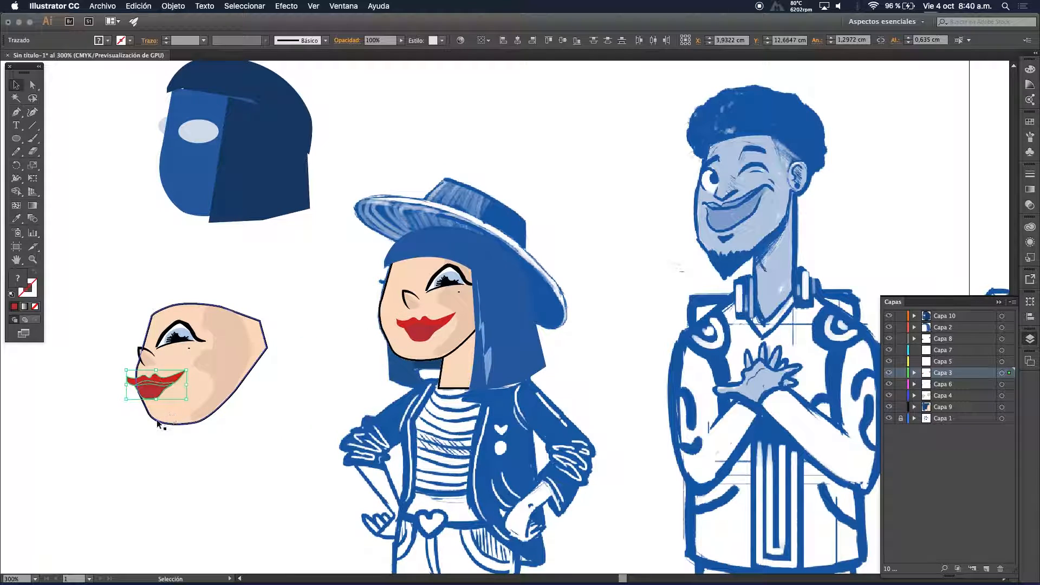
pyautogui.click(105, 414)
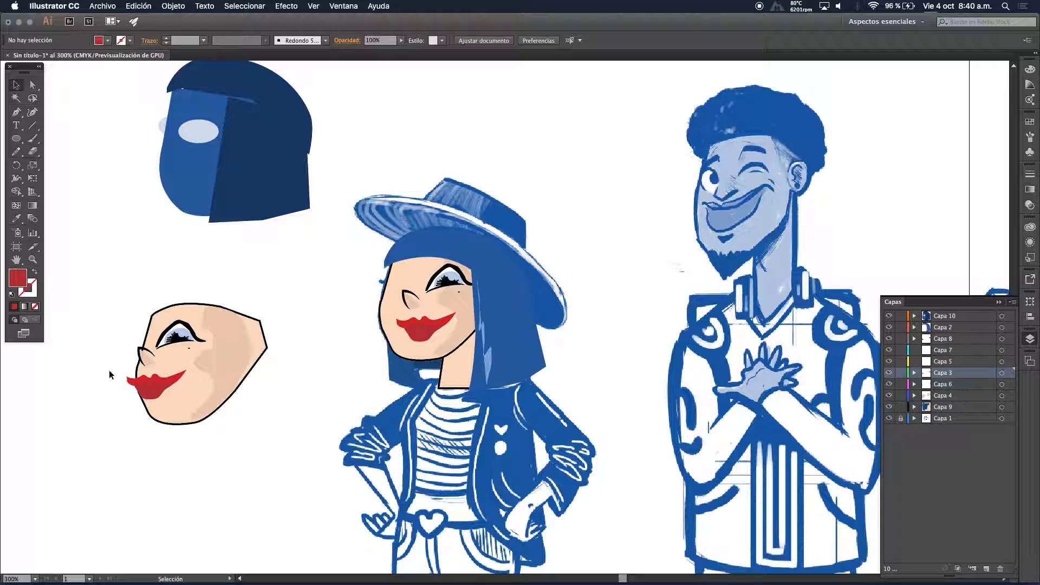
# Move the woman's blue fringe and side hair onto the separate face
pyautogui.click(447, 246)
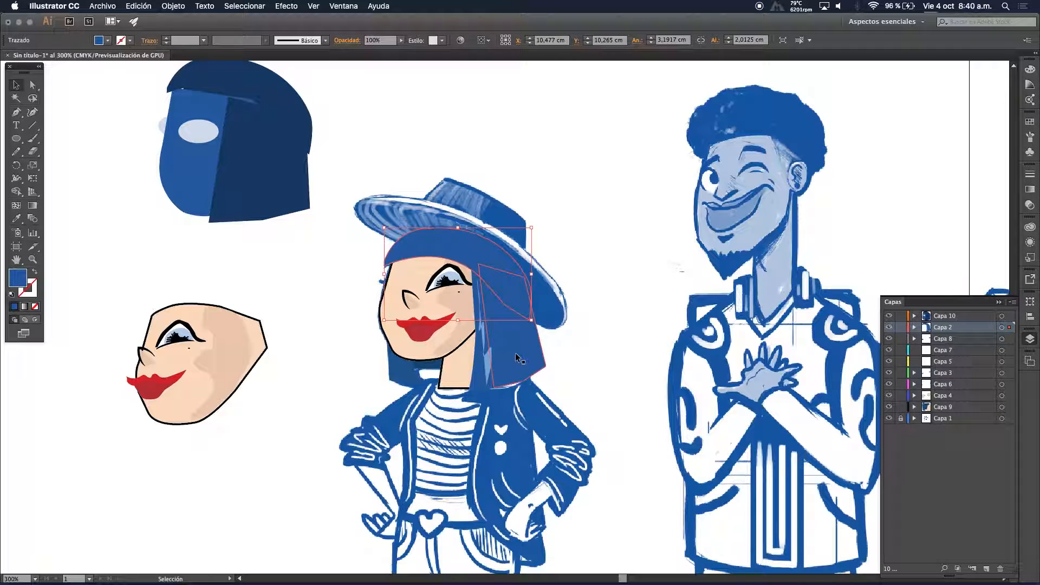
pyautogui.moveTo(522, 349); pyautogui.dragTo(267, 401)
pyautogui.click(242, 460)
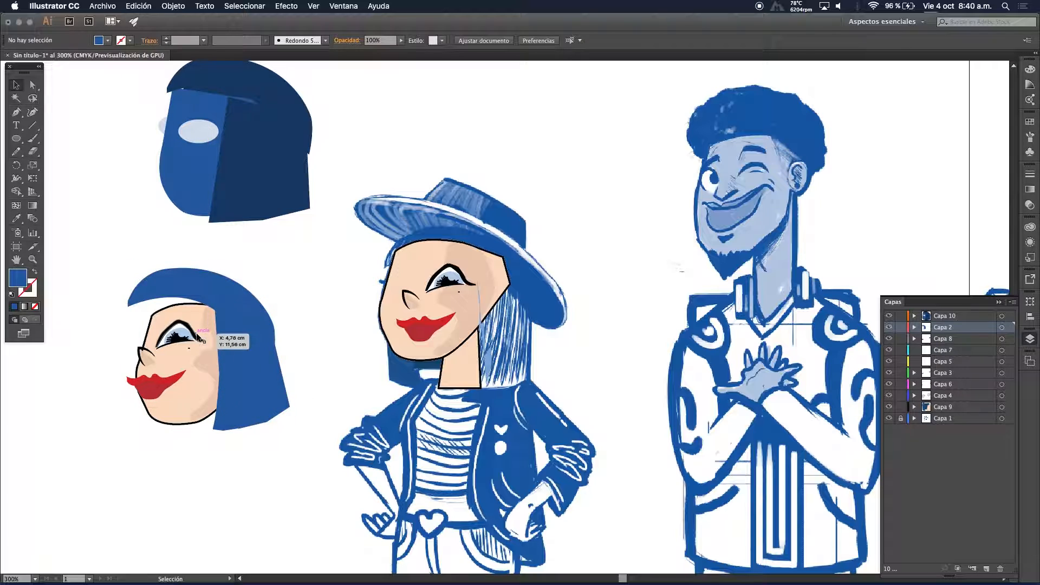
# Shift the blue fringe slightly down and inward so it sits against the forehead and side hair
pyautogui.click(136, 292)
pyautogui.moveTo(127, 311); pyautogui.dragTo(147, 313)
pyautogui.moveTo(281, 263); pyautogui.dragTo(268, 249)
pyautogui.moveTo(215, 274); pyautogui.dragTo(197, 287)
pyautogui.click(130, 249)
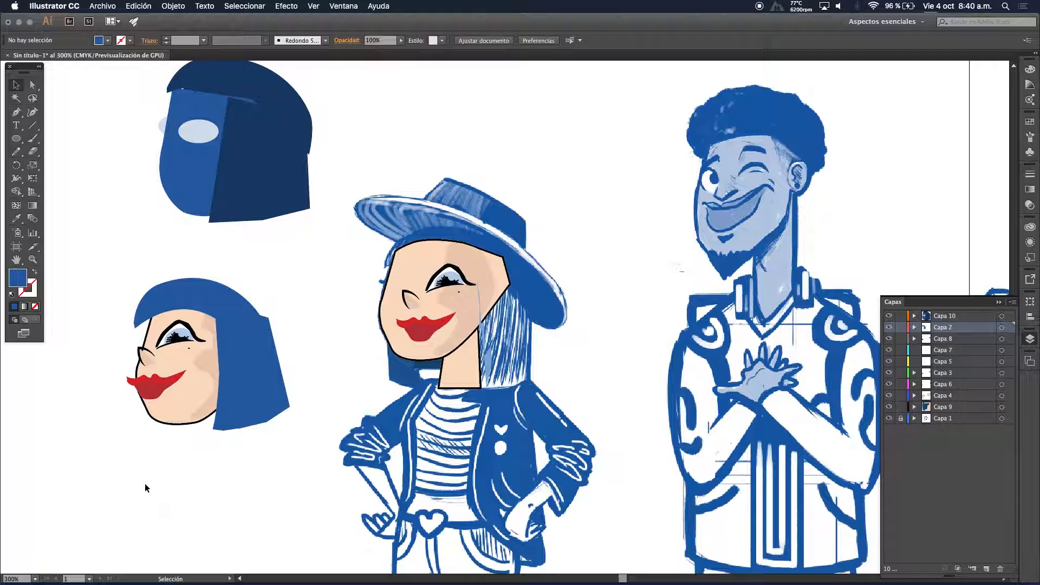
# Move the whole turned head up and closer to the sketched woman
pyautogui.moveTo(163, 357); pyautogui.dragTo(287, 434)
pyautogui.moveTo(226, 362); pyautogui.dragTo(300, 317)
pyautogui.click(172, 402)
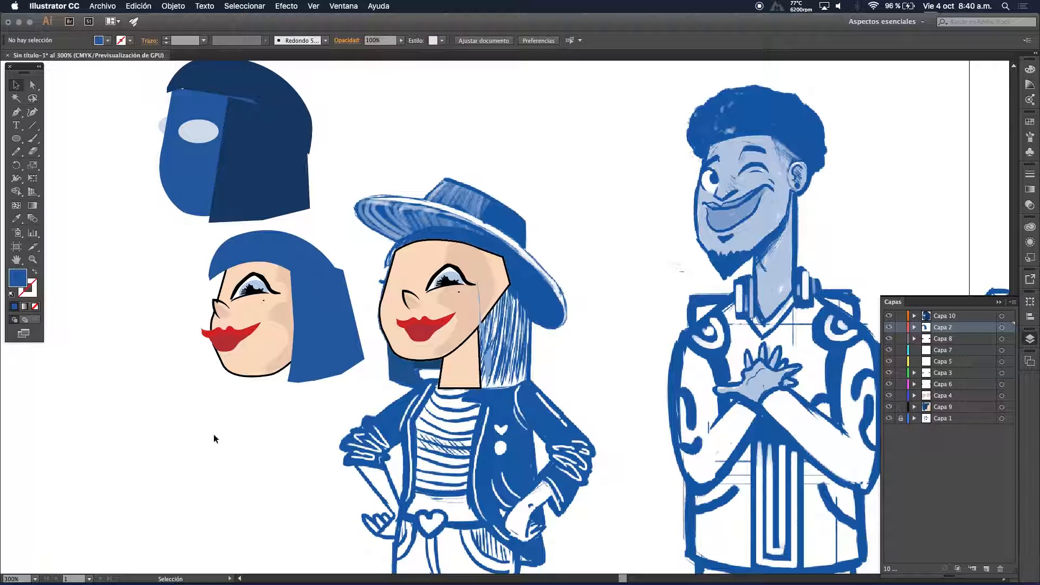
# Shift the upper and lower lip of the turned head slightly outward past the front edge of the face
pyautogui.keyDown('super'); pyautogui.click(221, 327); pyautogui.keyUp('super')
pyautogui.keyDown('super'); pyautogui.click(478, 346); pyautogui.keyUp('super')
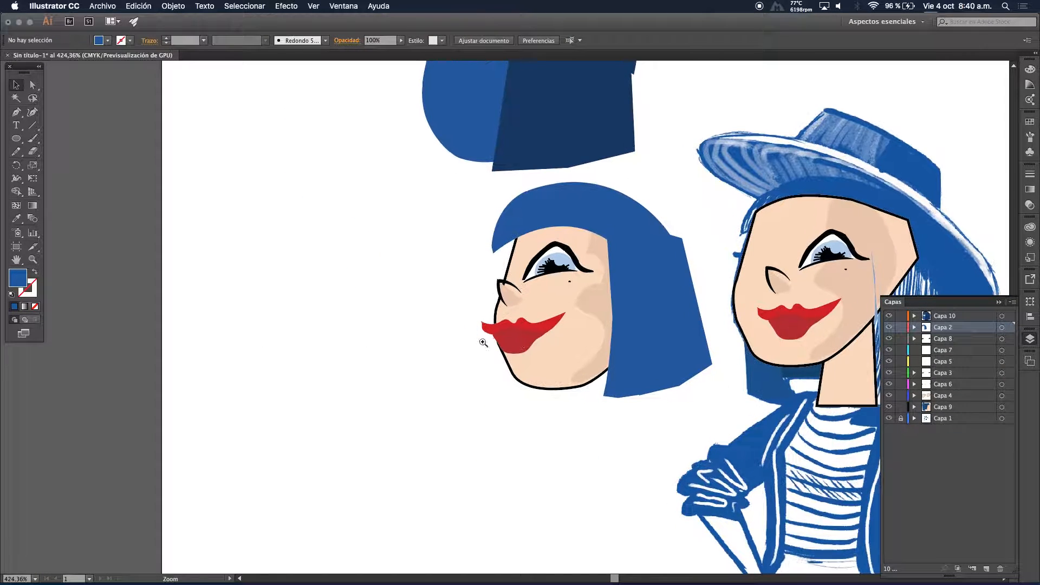
pyautogui.keyDown('super'); pyautogui.click(557, 341); pyautogui.keyUp('super')
pyautogui.keyDown('super'); pyautogui.click(467, 328); pyautogui.keyUp('super')
pyautogui.moveTo(473, 322); pyautogui.dragTo(245, 349)
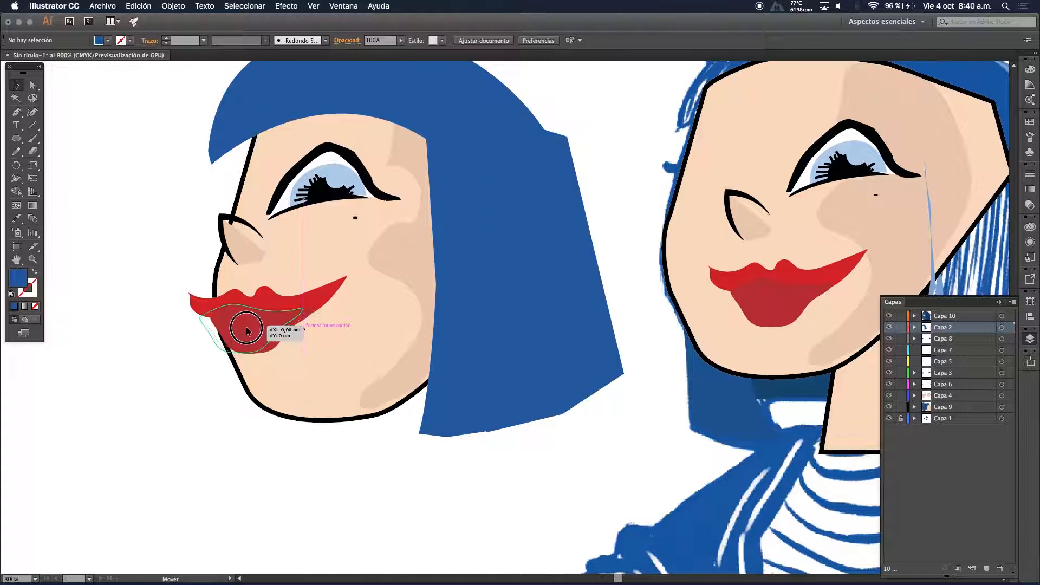
pyautogui.click(245, 331)
pyautogui.keyDown('shift'); pyautogui.click(272, 303); pyautogui.keyUp('shift')
pyautogui.moveTo(273, 303); pyautogui.dragTo(262, 303)
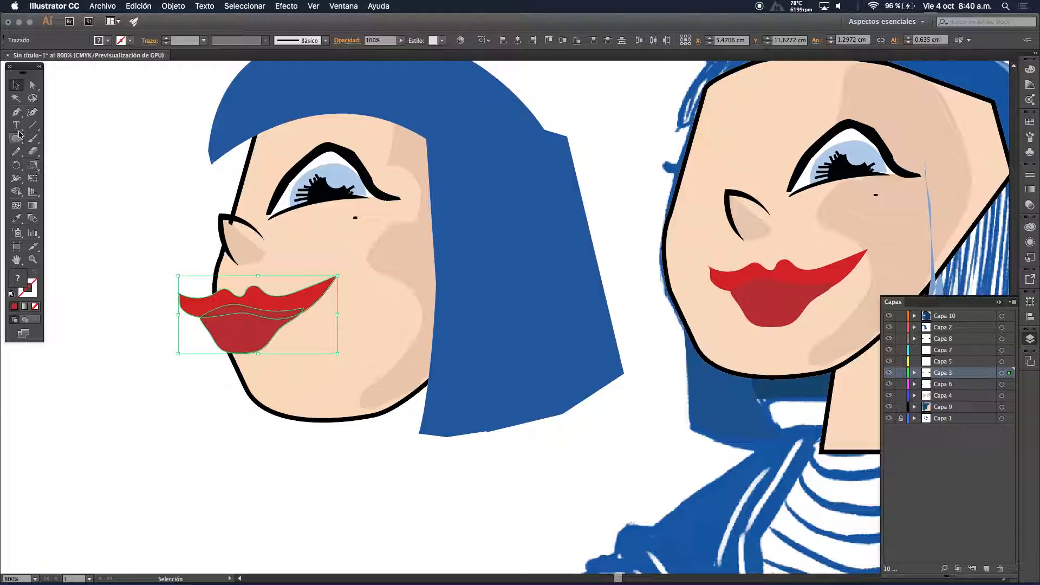
# Trim the protruding front ends of the turned head's lips with the Eraser tool
pyautogui.moveTo(16, 152); pyautogui.dragTo(59, 166)
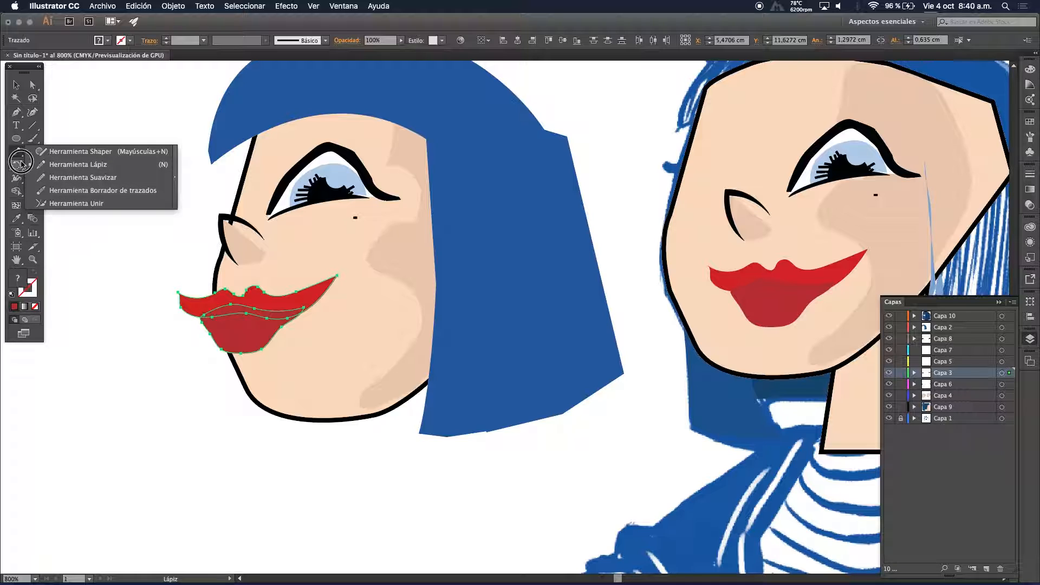
pyautogui.click(15, 85)
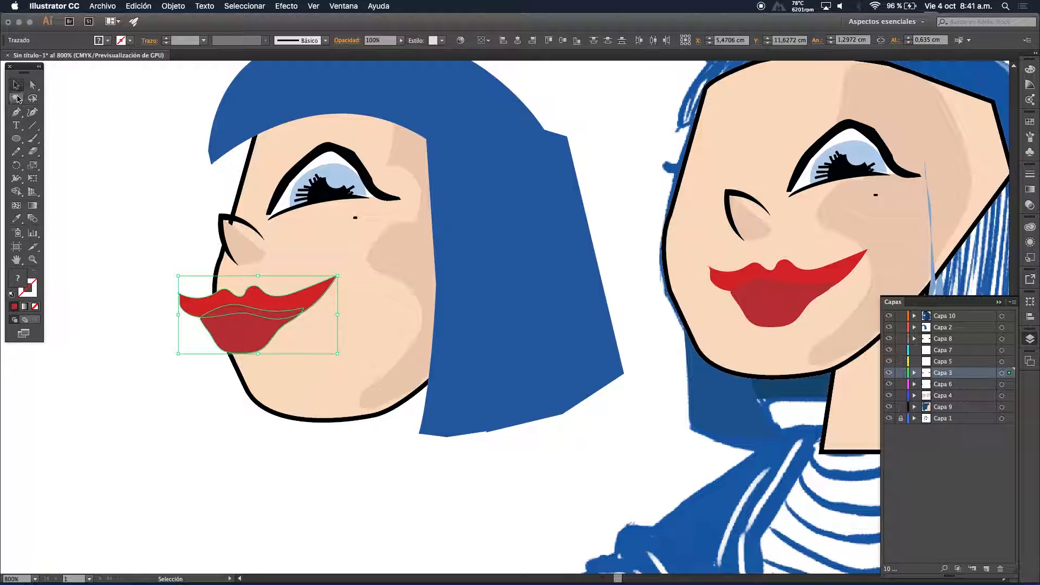
pyautogui.click(34, 156)
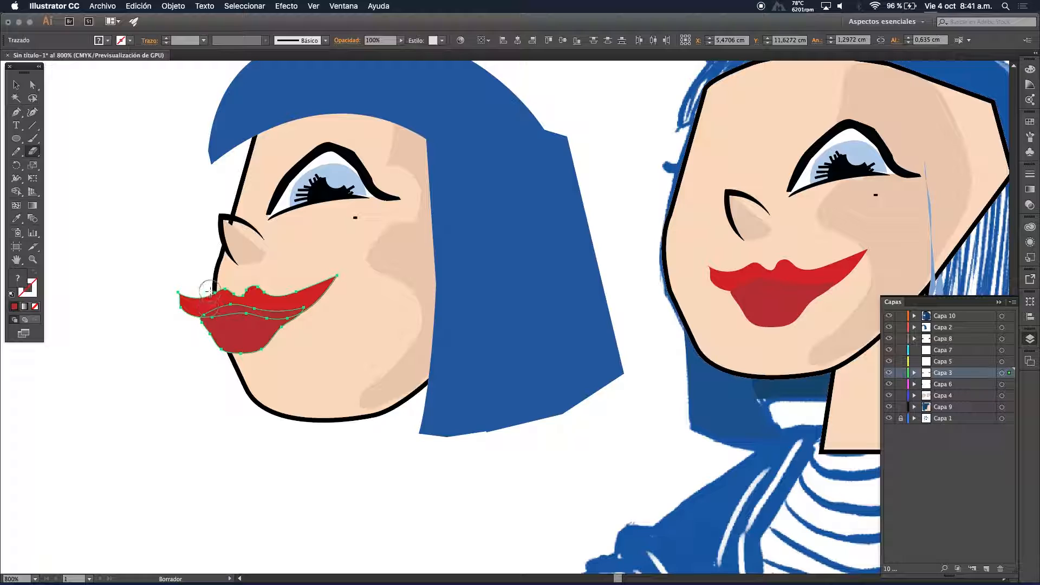
pyautogui.moveTo(199, 284)
pyautogui.mouseDown()
pyautogui.moveTo(202, 320)
pyautogui.moveTo(189, 344)
pyautogui.mouseUp()
pyautogui.moveTo(164, 277)
pyautogui.mouseDown()
pyautogui.moveTo(183, 289)
pyautogui.moveTo(151, 301)
pyautogui.mouseUp()
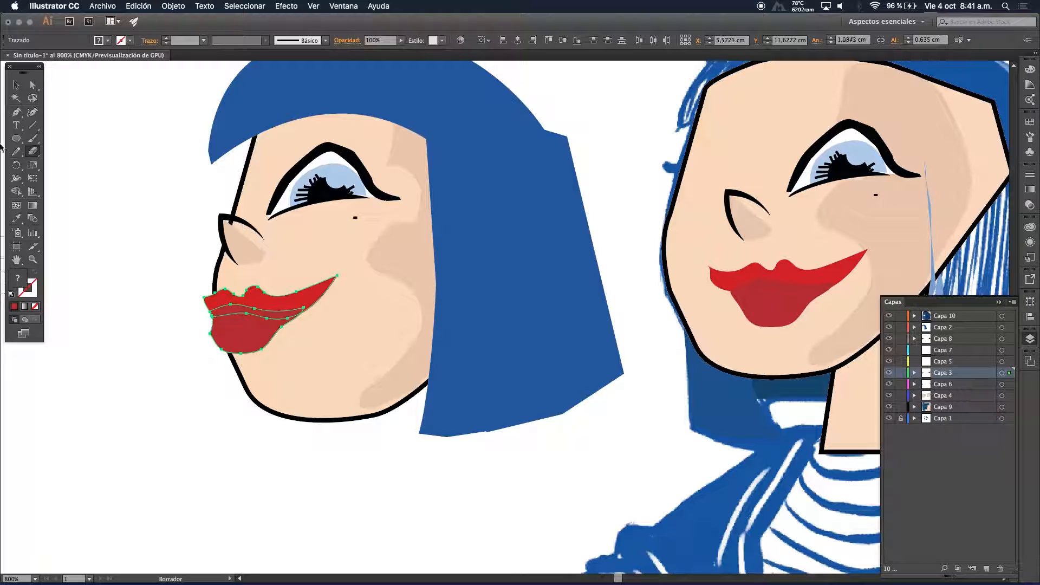
pyautogui.click(17, 84)
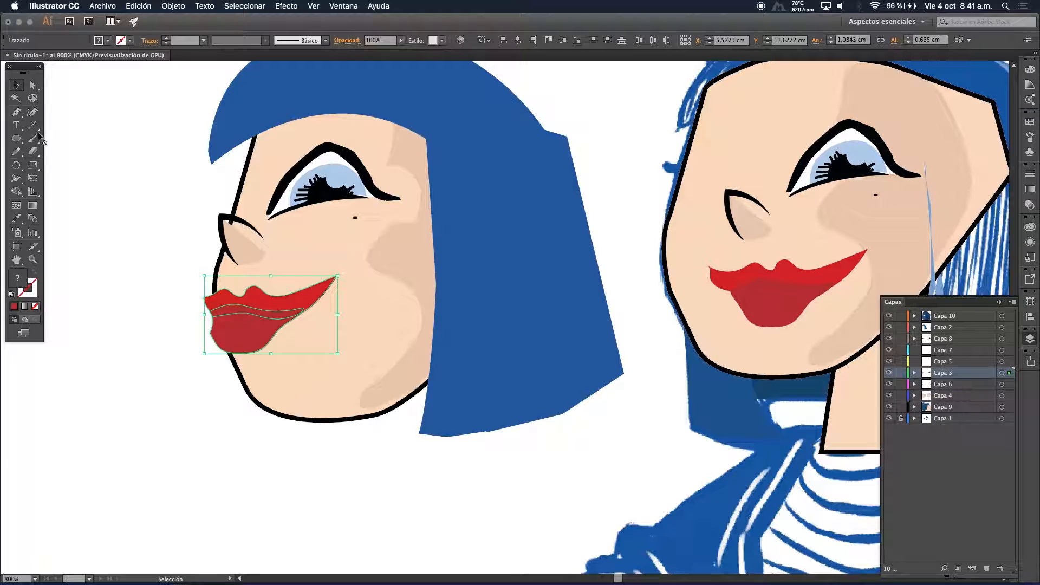
pyautogui.click(104, 382)
# Move the complete turned head farther away from the sketched woman
pyautogui.keyDown('alt'); pyautogui.keyDown('super'); pyautogui.click(400, 357); pyautogui.keyUp('super'); pyautogui.keyUp('alt')
pyautogui.keyDown('alt'); pyautogui.keyDown('super'); pyautogui.click(442, 364); pyautogui.keyUp('super'); pyautogui.keyUp('alt')
pyautogui.moveTo(517, 326); pyautogui.dragTo(380, 385)
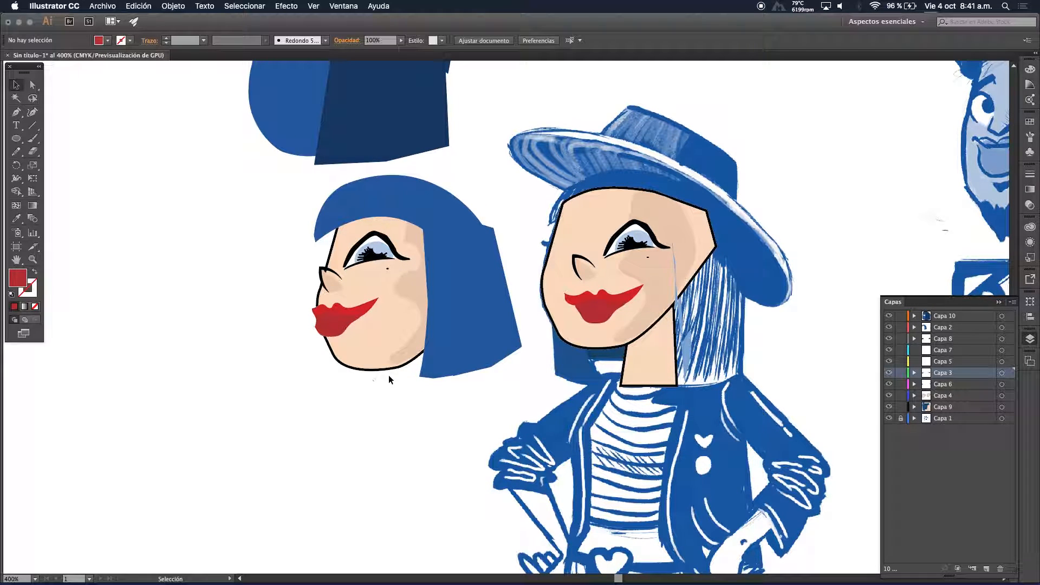
pyautogui.moveTo(483, 304); pyautogui.dragTo(381, 450)
pyautogui.moveTo(551, 349); pyautogui.dragTo(577, 229)
pyautogui.moveTo(217, 219); pyautogui.dragTo(394, 400)
pyautogui.moveTo(373, 329); pyautogui.dragTo(299, 329)
pyautogui.moveTo(387, 332); pyautogui.dragTo(457, 363)
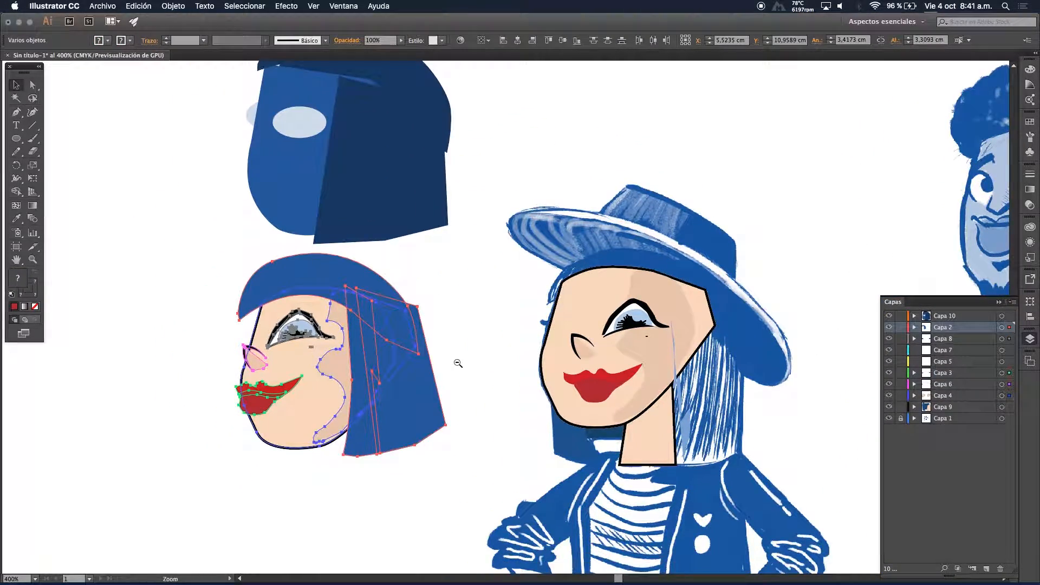
pyautogui.keyDown('alt'); pyautogui.keyDown('super'); pyautogui.click(457, 364); pyautogui.keyUp('super'); pyautogui.keyUp('alt')
# Move the flat-shape head higher, leaving a wide gap above the turned head
pyautogui.moveTo(446, 328); pyautogui.dragTo(387, 389)
pyautogui.moveTo(222, 119); pyautogui.dragTo(396, 166)
pyautogui.moveTo(316, 166); pyautogui.dragTo(334, 185)
pyautogui.moveTo(366, 255); pyautogui.dragTo(350, 323)
pyautogui.moveTo(343, 276); pyautogui.dragTo(334, 257)
pyautogui.moveTo(350, 316); pyautogui.dragTo(354, 211)
# Place copies of the woman's neck and dark back hair beneath the turned head
pyautogui.moveTo(561, 399); pyautogui.dragTo(325, 424)
pyautogui.press('super+z')
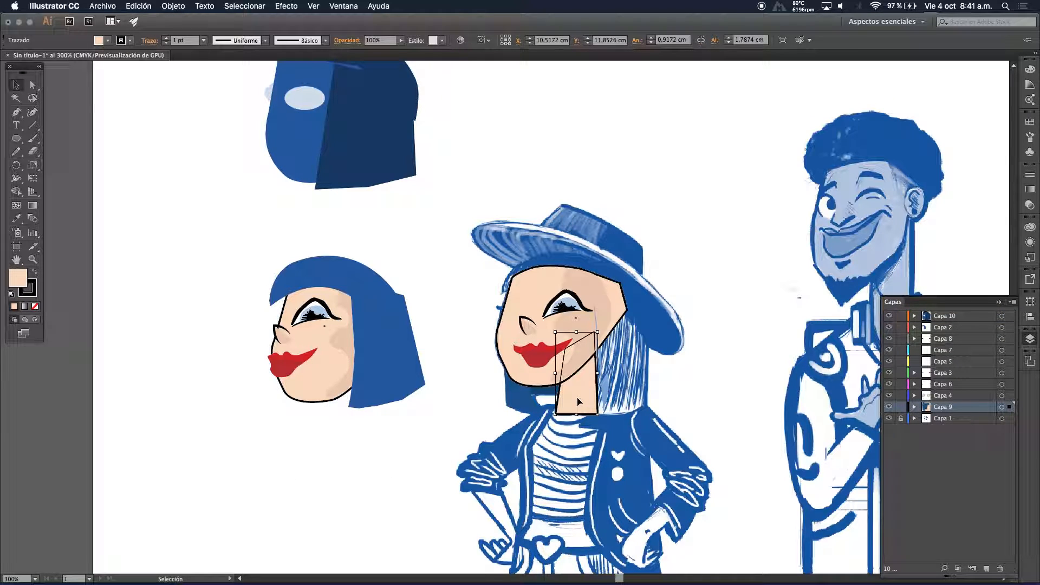
pyautogui.moveTo(578, 402); pyautogui.dragTo(346, 427)
pyautogui.moveTo(535, 399); pyautogui.dragTo(282, 409)
pyautogui.click(229, 412)
pyautogui.click(280, 487)
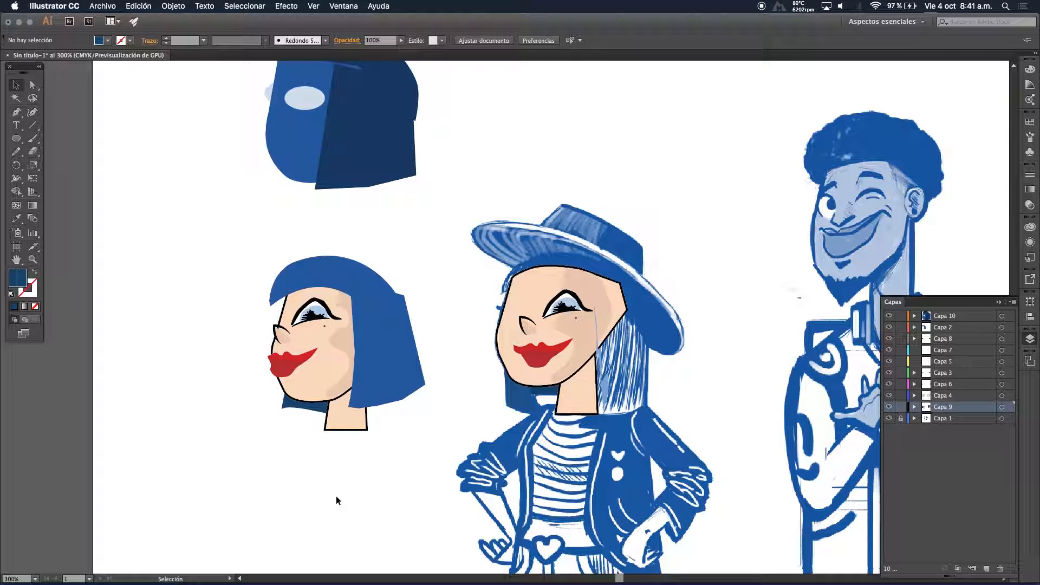
# Preview both heads with sketch layer Capa 1 hidden, show the layer again and copy the complete turned head
pyautogui.click(888, 418)
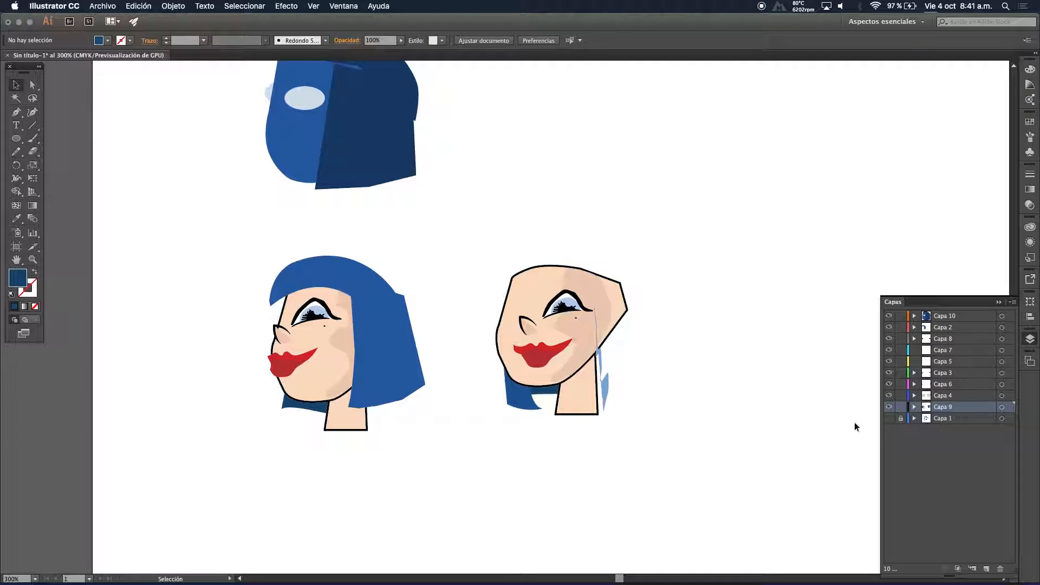
pyautogui.click(889, 418)
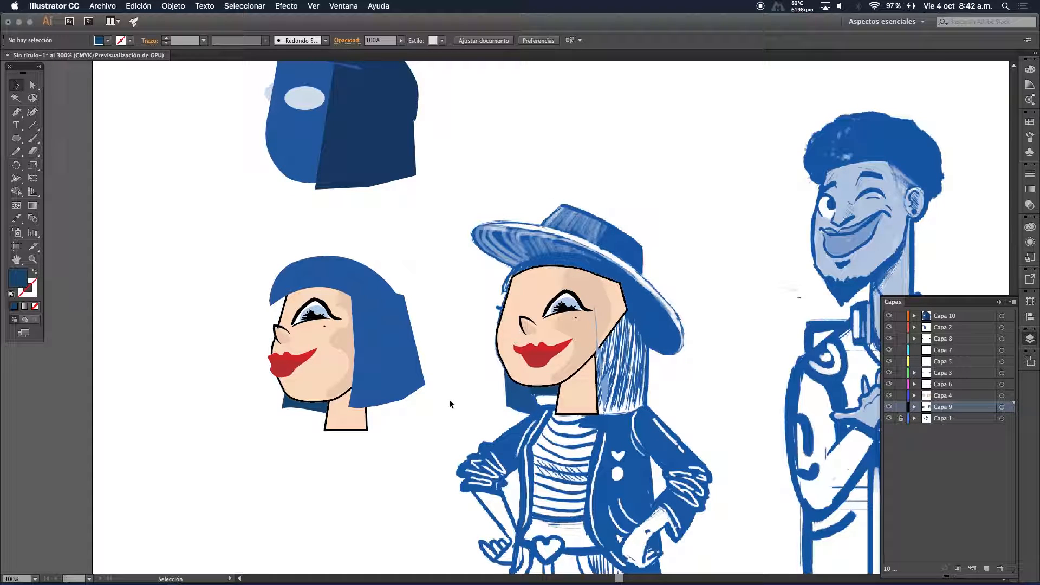
pyautogui.moveTo(203, 243); pyautogui.dragTo(434, 453)
pyautogui.press('a')
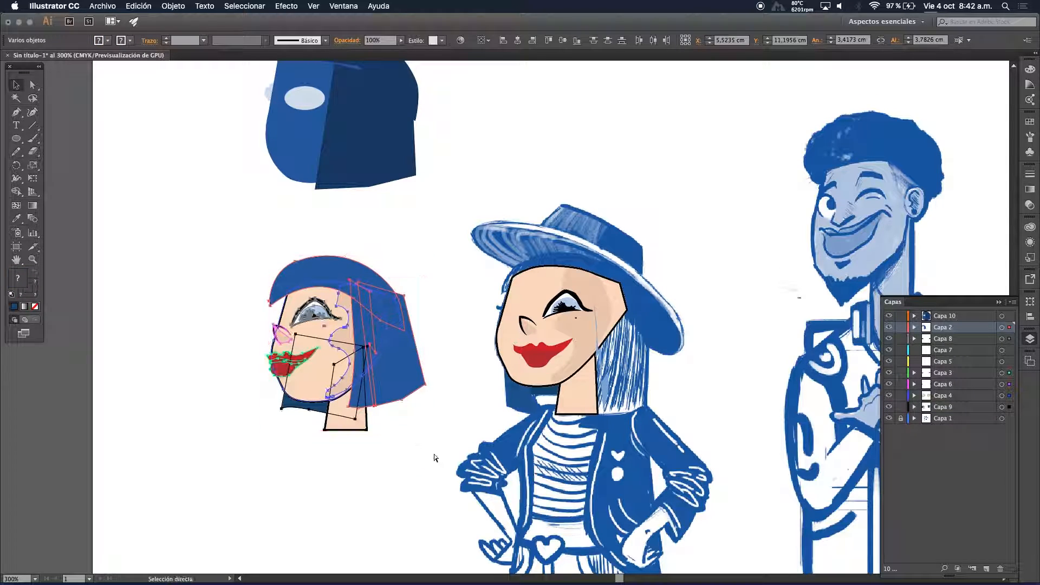
# Undo the head-turning edits back to the point before the lips and hair were moved off the sketched woman
pyautogui.press('super+z')
pyautogui.press('super+z')
pyautogui.press('super+z')
pyautogui.press('super+z')
pyautogui.press('super+z')
pyautogui.press('super+z')
pyautogui.press('super+z')
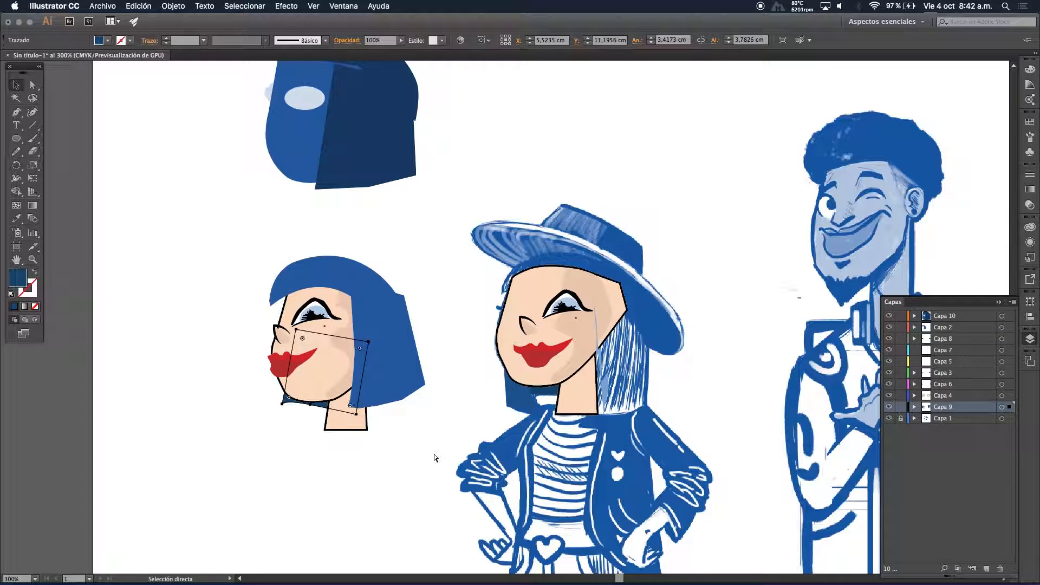
pyautogui.press('super+z')
pyautogui.press('super+z')
pyautogui.press('super+z')
pyautogui.press('super+z')
pyautogui.press('super+z')
pyautogui.press('super+z')
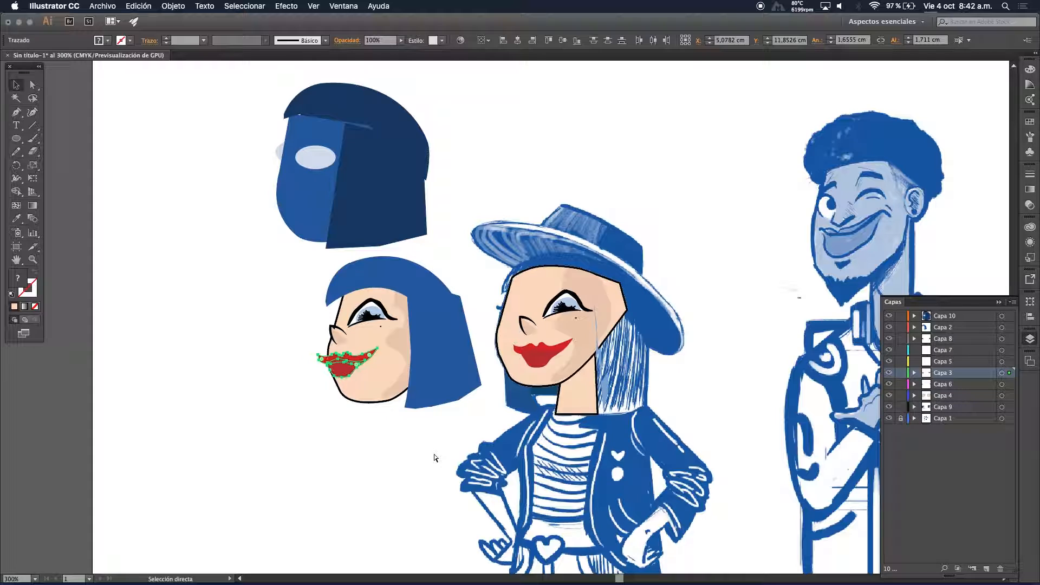
pyautogui.press('super+z')
pyautogui.press('super+z')
pyautogui.press('super+z')
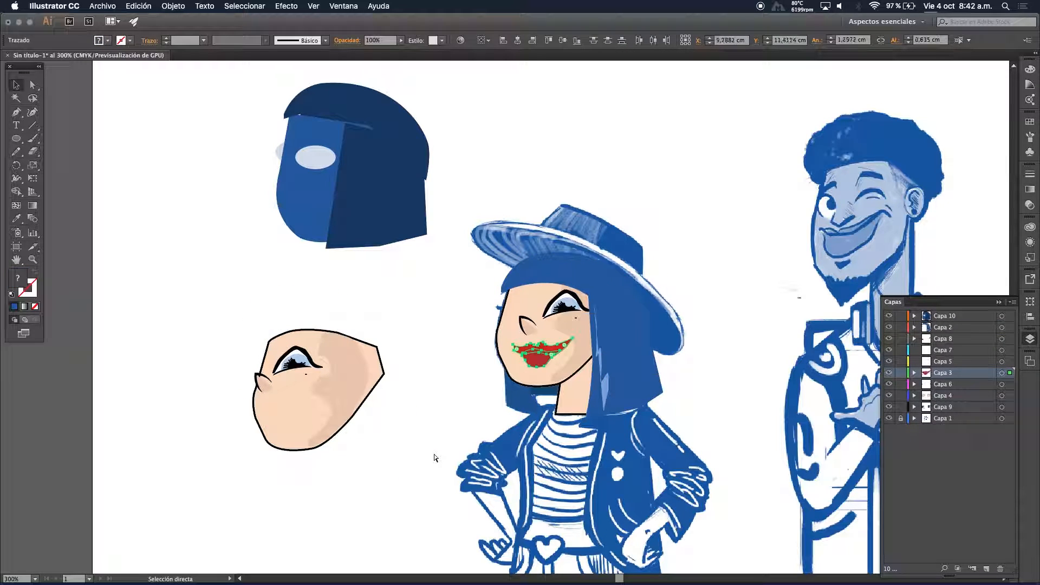
# Delete the leftover separate face with its eye and nose
pyautogui.press('v')
pyautogui.moveTo(217, 300); pyautogui.dragTo(385, 477)
pyautogui.press('Delete')
# Move the flat-shape head up again to clear the empty area beside the sketched woman
pyautogui.scroll(3, 401, 296)
pyautogui.hscroll(1, 401, 295)
pyautogui.moveTo(226, 128); pyautogui.dragTo(406, 357)
pyautogui.moveTo(365, 281); pyautogui.dragTo(350, 213)
pyautogui.moveTo(320, 339); pyautogui.dragTo(332, 255)
# Paste the turned head, place it beside the woman's original head and hide sketch layer Capa 1
pyautogui.press('super+v')
pyautogui.moveTo(483, 350); pyautogui.dragTo(300, 369)
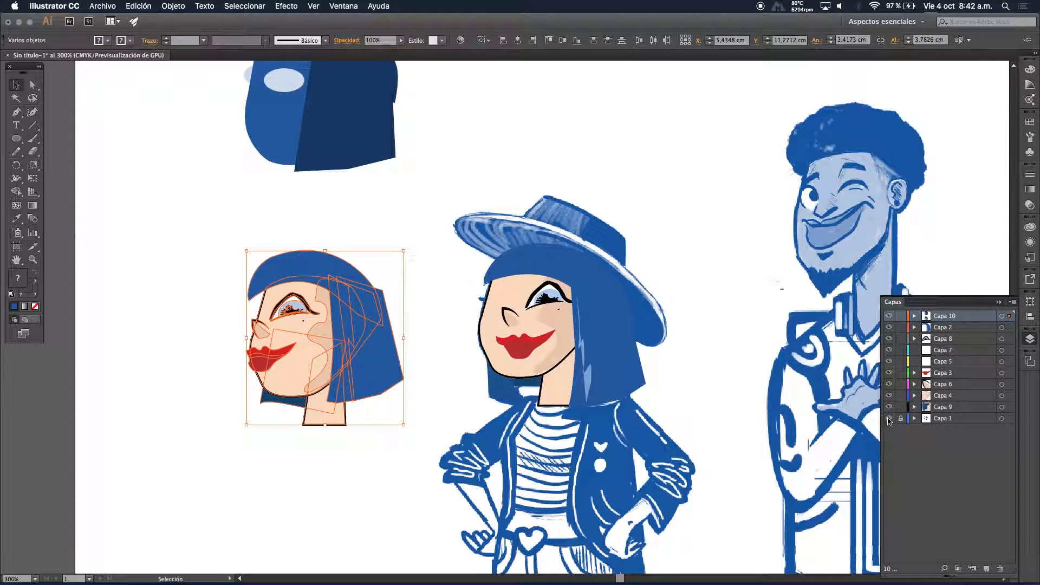
pyautogui.click(889, 418)
pyautogui.click(406, 497)
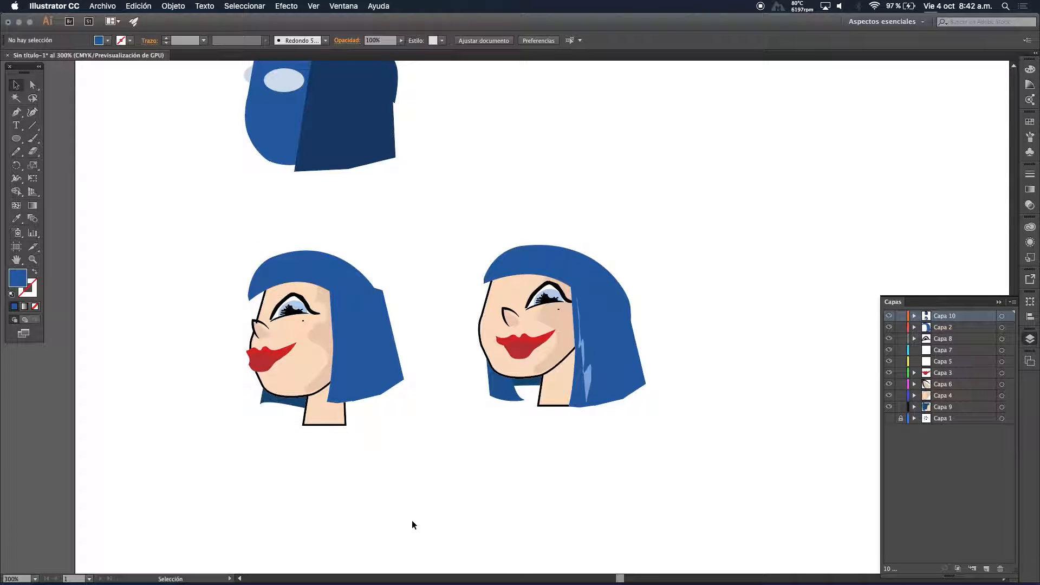
# Copy the turned head's eye to the far side of the original face, mirror it and shrink it to about 0.79 × 0.52 cm
pyautogui.click(302, 304)
pyautogui.moveTo(314, 306); pyautogui.dragTo(504, 300)
pyautogui.press('super+space')
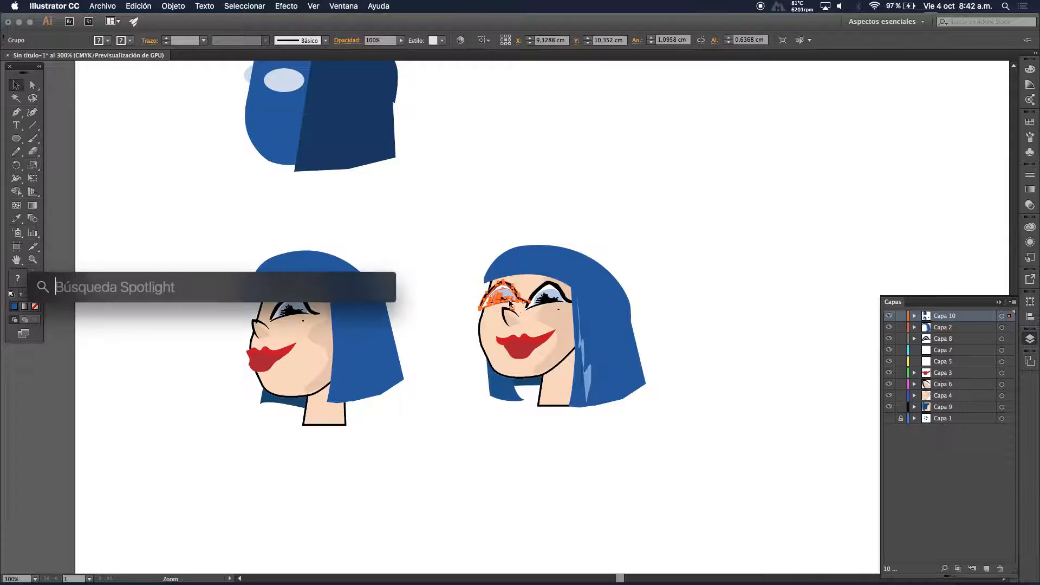
pyautogui.keyDown('super'); pyautogui.click(519, 325); pyautogui.keyUp('super')
pyautogui.keyDown('super'); pyautogui.click(523, 346); pyautogui.keyUp('super')
pyautogui.keyDown('super'); pyautogui.click(524, 354); pyautogui.keyUp('super')
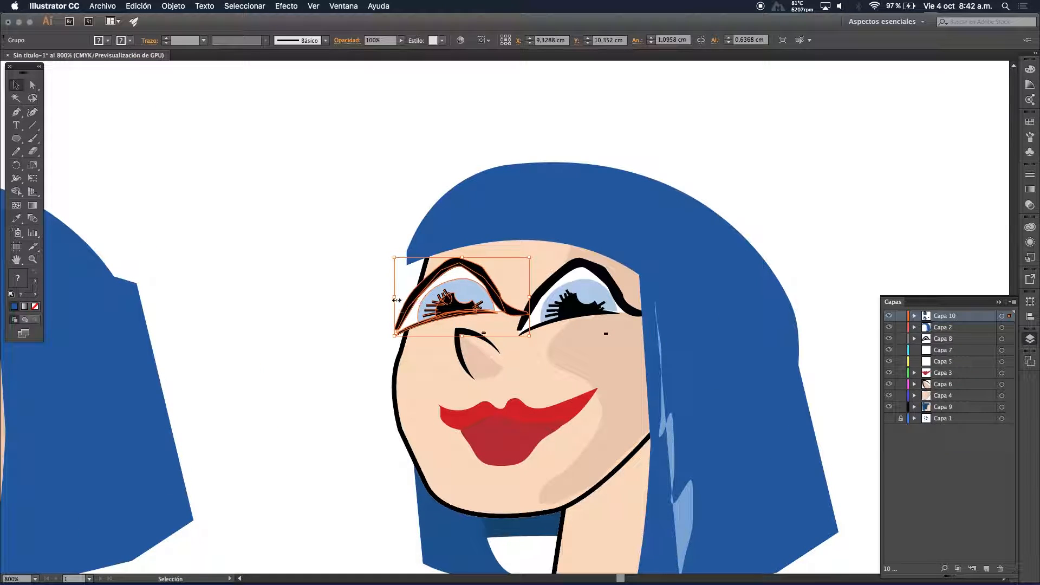
pyautogui.moveTo(439, 328); pyautogui.dragTo(492, 329)
pyautogui.moveTo(467, 297)
pyautogui.mouseDown()
pyautogui.moveTo(647, 297)
pyautogui.moveTo(475, 302)
pyautogui.mouseUp()
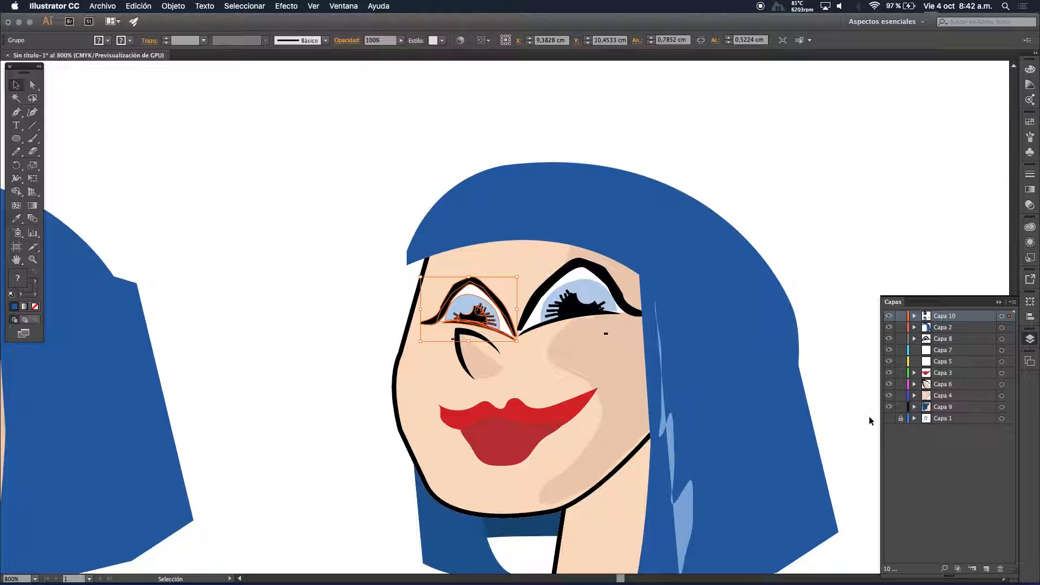
# Show sketch layer Capa 1, hide Capa 2 to Capa 9, and position and slightly rotate the far eye over the sketched eye
pyautogui.click(888, 418)
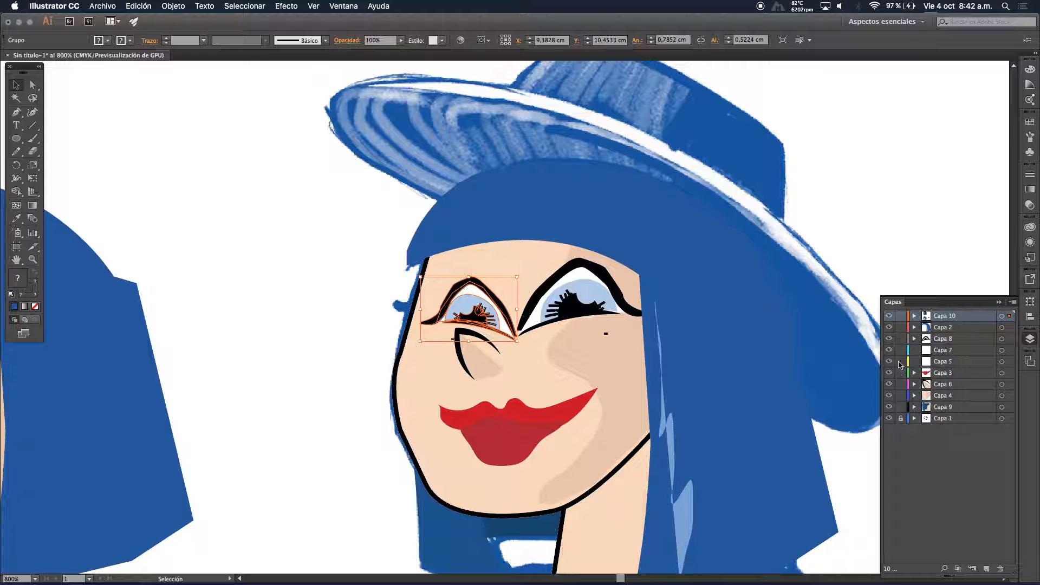
pyautogui.moveTo(889, 327); pyautogui.dragTo(889, 407)
pyautogui.moveTo(477, 320); pyautogui.dragTo(450, 302)
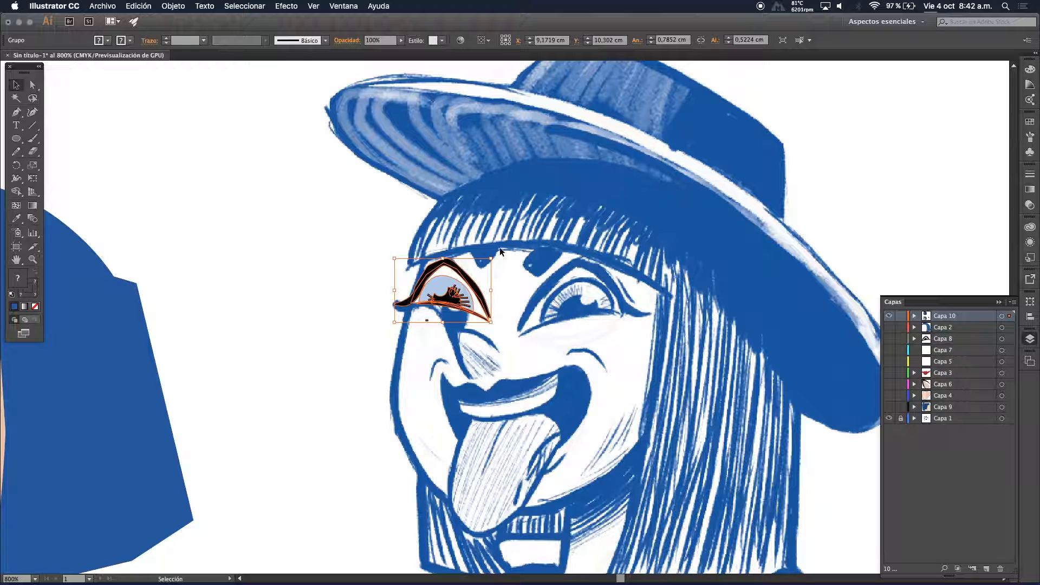
pyautogui.moveTo(497, 253); pyautogui.dragTo(462, 294)
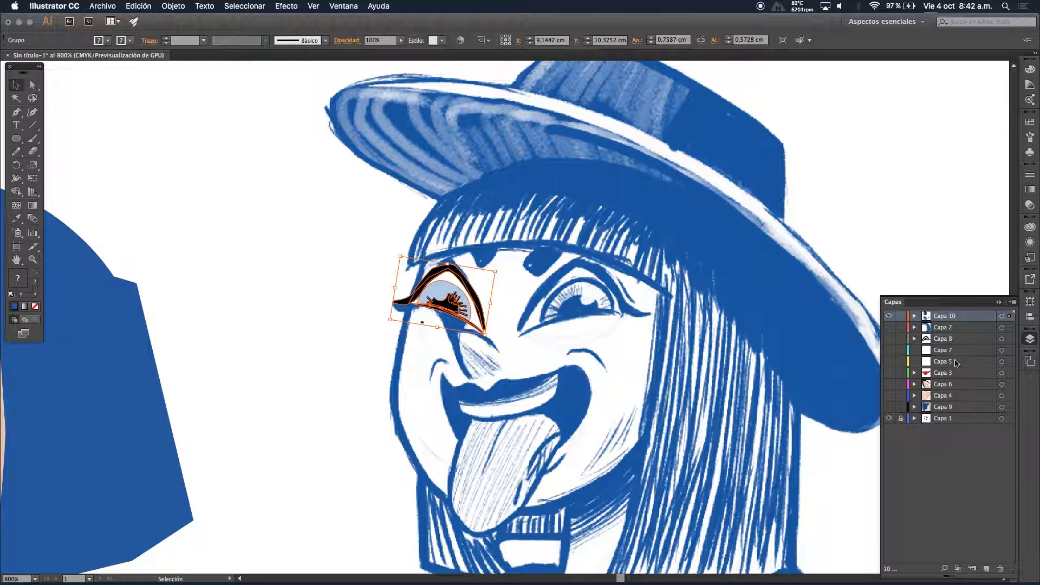
# Show the hidden layers Capa 2 to Capa 9 and hide sketch layer Capa 1
pyautogui.moveTo(888, 404); pyautogui.dragTo(891, 376)
pyautogui.click(888, 418)
pyautogui.click(295, 368)
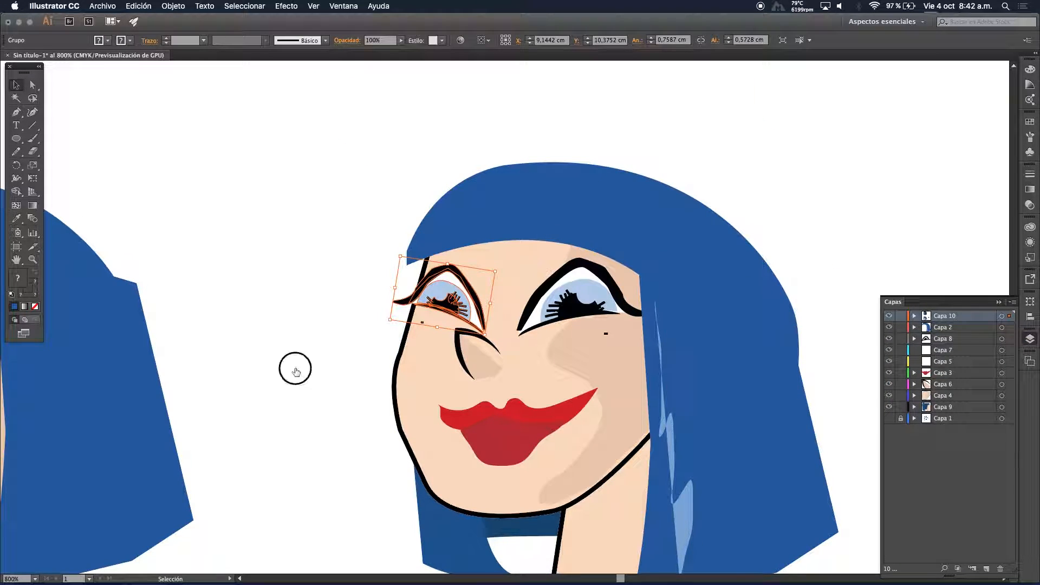
# Deselect the far eye and show sketch layer Capa 1 again behind the vectorized heads
pyautogui.keyDown('alt'); pyautogui.keyDown('super'); pyautogui.click(382, 400); pyautogui.keyUp('super'); pyautogui.keyUp('alt')
pyautogui.keyDown('alt'); pyautogui.keyDown('super'); pyautogui.click(382, 400); pyautogui.keyUp('super'); pyautogui.keyUp('alt')
pyautogui.keyDown('alt'); pyautogui.keyDown('super'); pyautogui.click(490, 377); pyautogui.keyUp('super'); pyautogui.keyUp('alt')
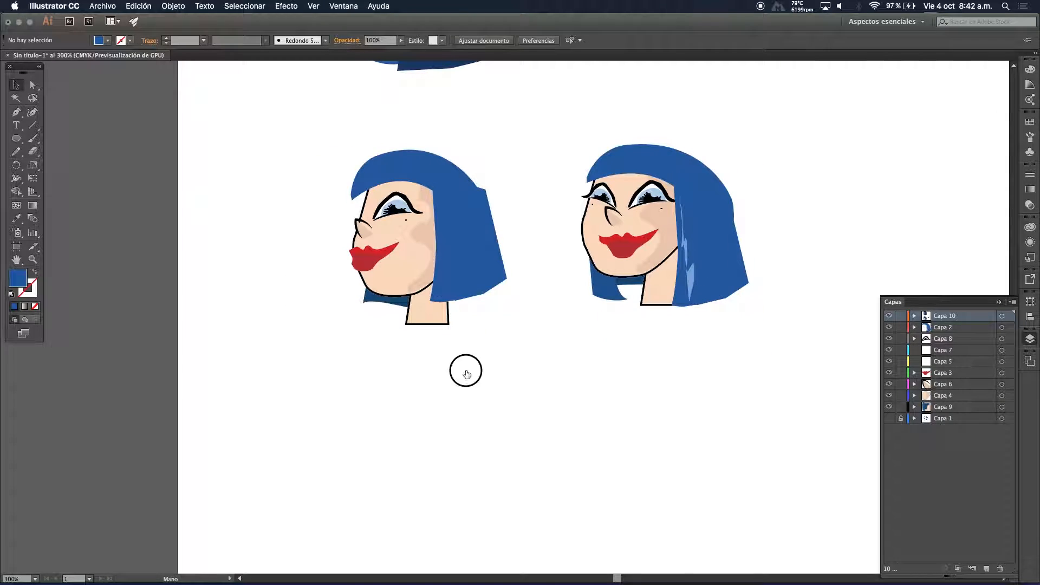
pyautogui.moveTo(466, 370); pyautogui.dragTo(432, 403)
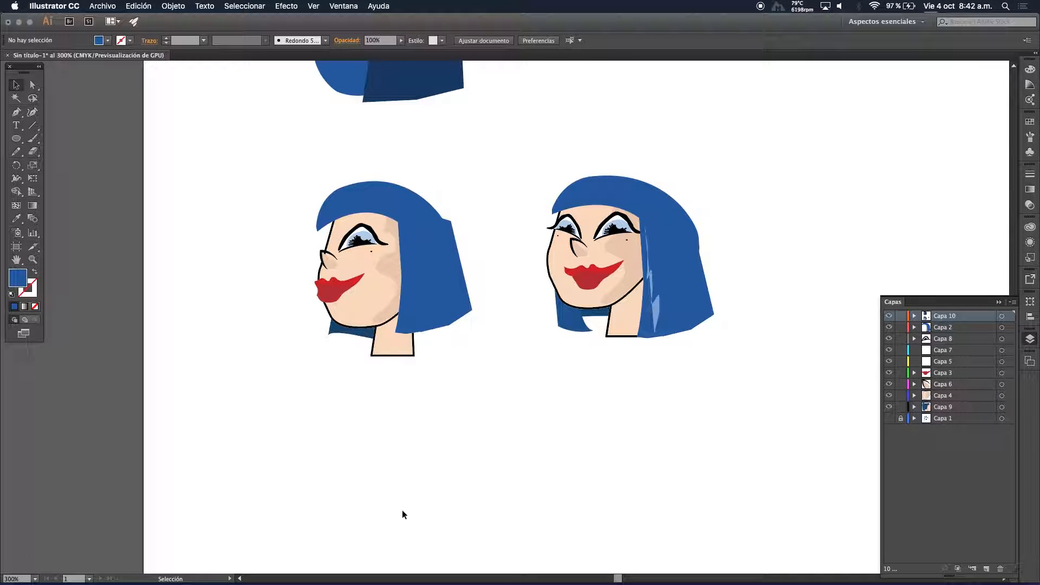
pyautogui.click(888, 418)
# Add a new layer above Capa 10 for the jacket arm and activate the Pen tool
pyautogui.moveTo(733, 403); pyautogui.dragTo(528, 343)
pyautogui.keyDown('alt'); pyautogui.keyDown('super'); pyautogui.click(572, 330); pyautogui.keyUp('super'); pyautogui.keyUp('alt')
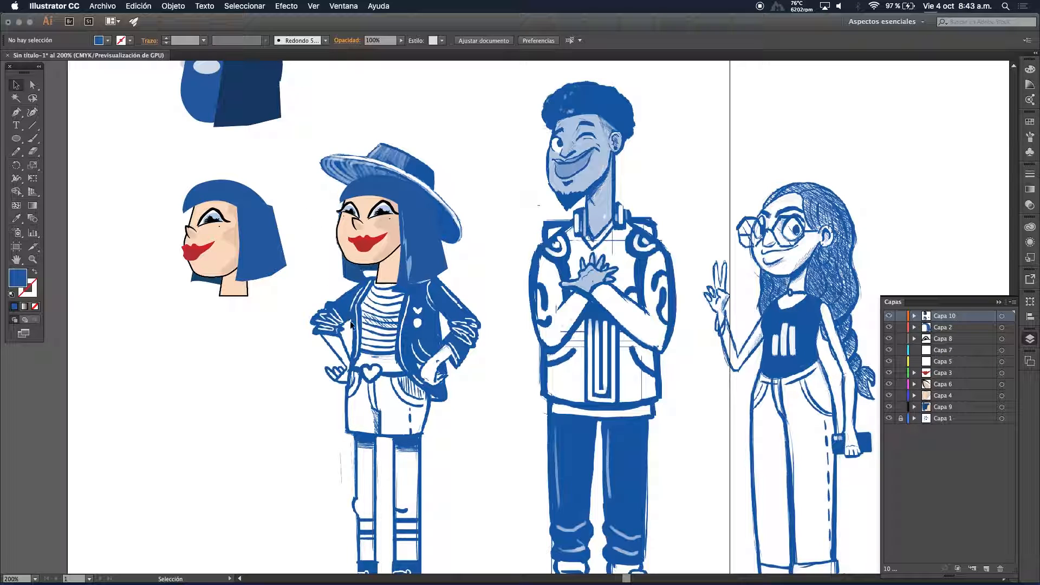
pyautogui.scroll(3, 433, 343)
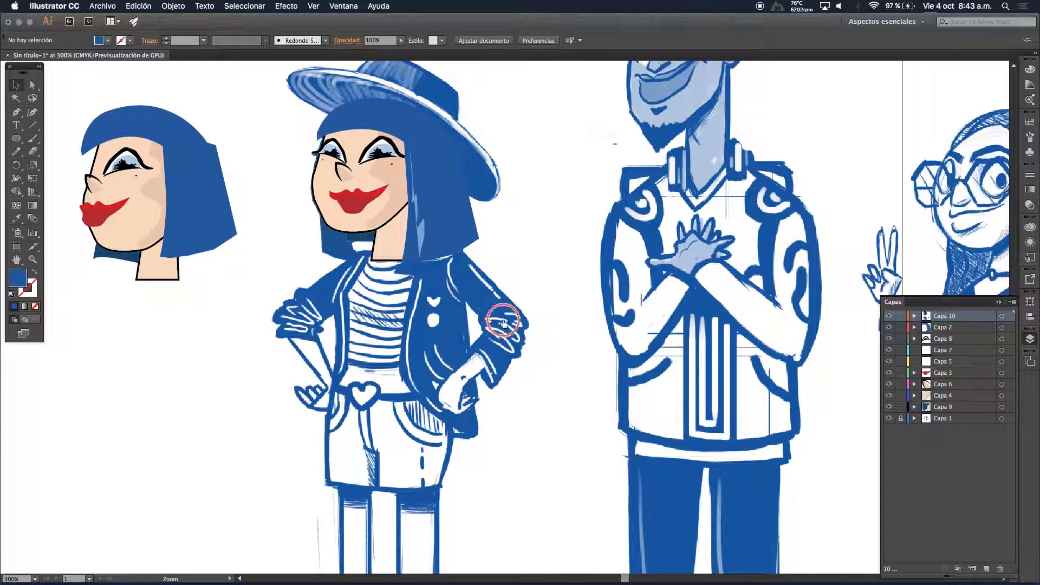
pyautogui.moveTo(472, 274); pyautogui.dragTo(319, 235)
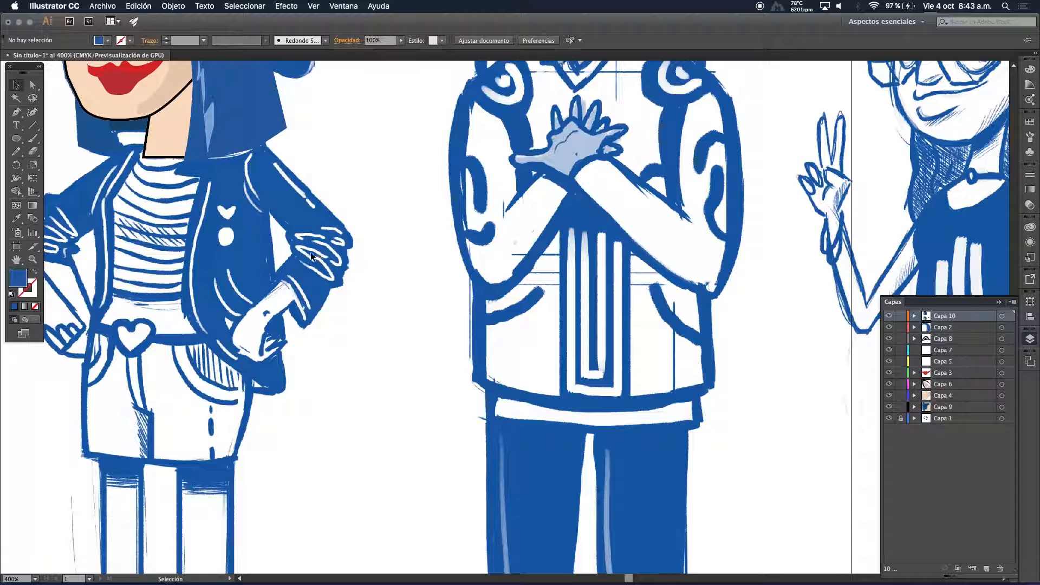
pyautogui.hscroll(-5, 308, 244)
pyautogui.scroll(2, 307, 243)
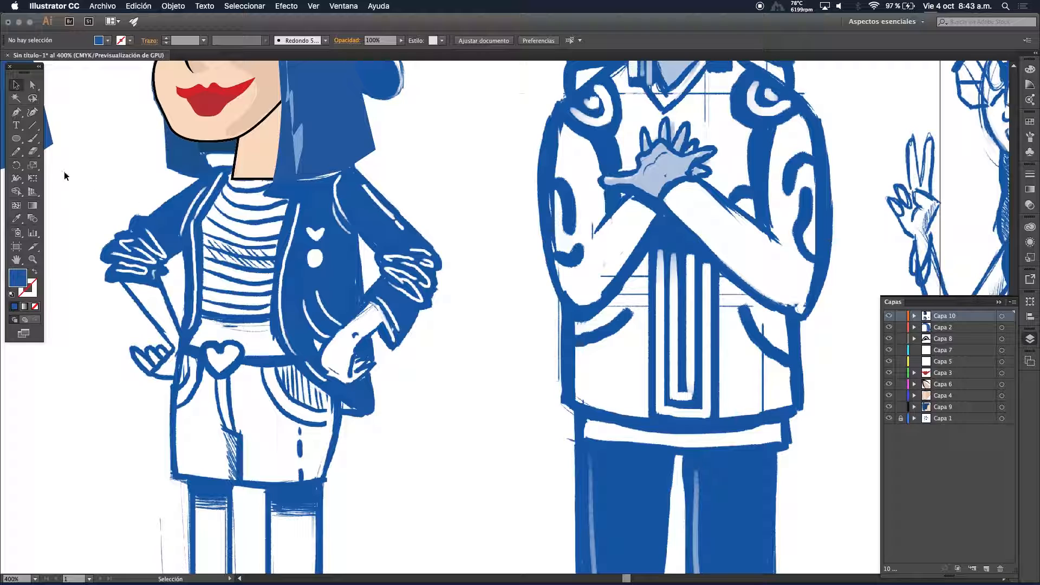
pyautogui.click(15, 112)
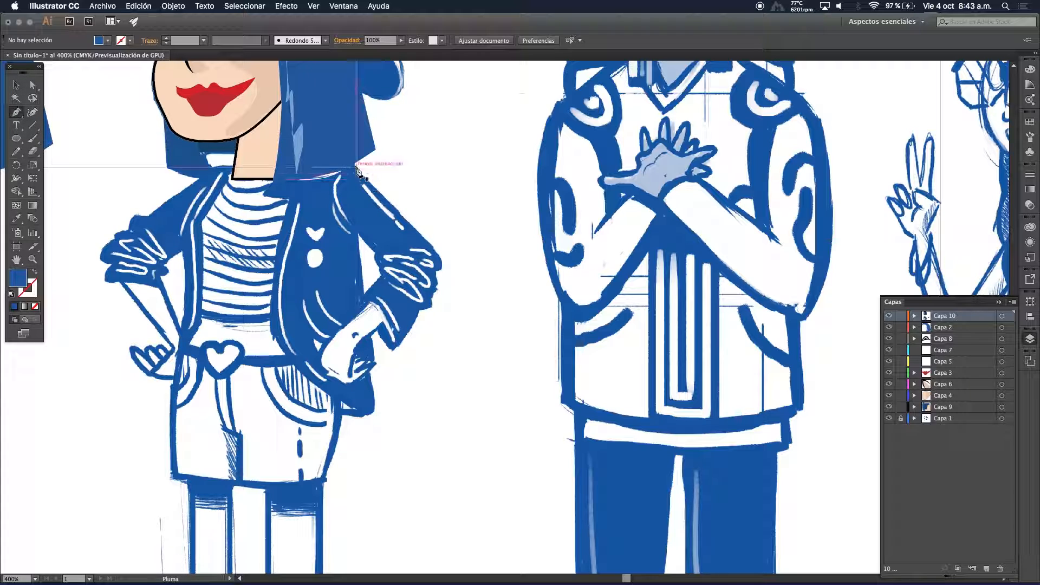
pyautogui.click(987, 568)
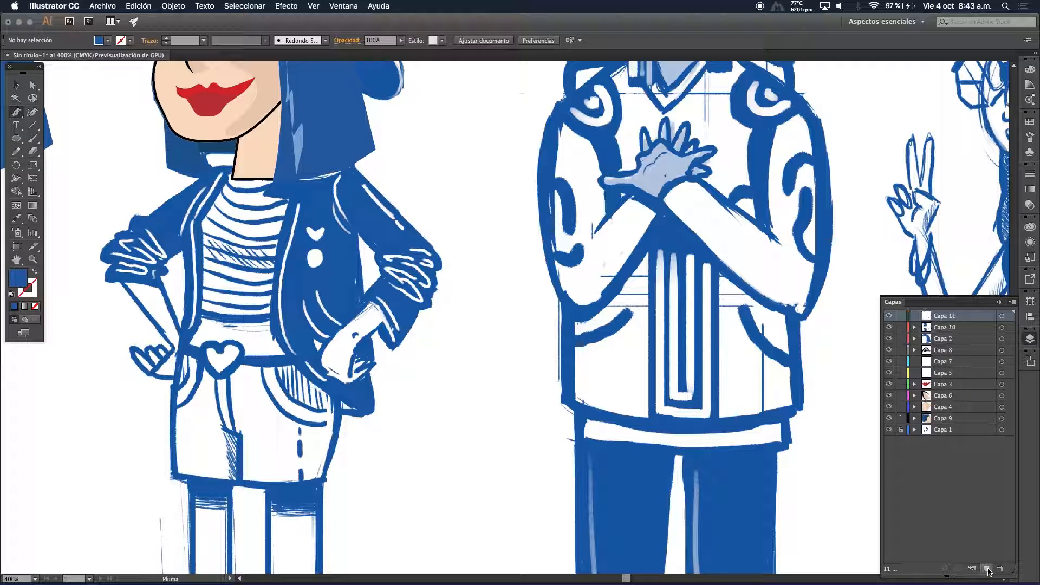
# Trace the jacket's upper sleeve from shoulder to elbow as a closed blue shape of about 1.92 × 1.60 cm with jagged cuff corners
pyautogui.click(355, 169)
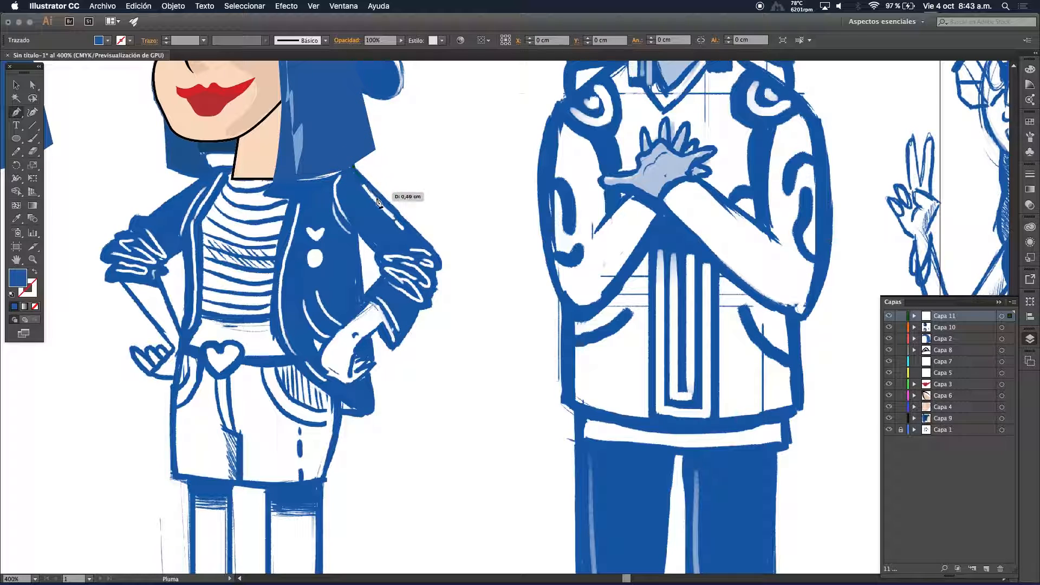
pyautogui.click(429, 249)
pyautogui.click(441, 244)
pyautogui.click(439, 262)
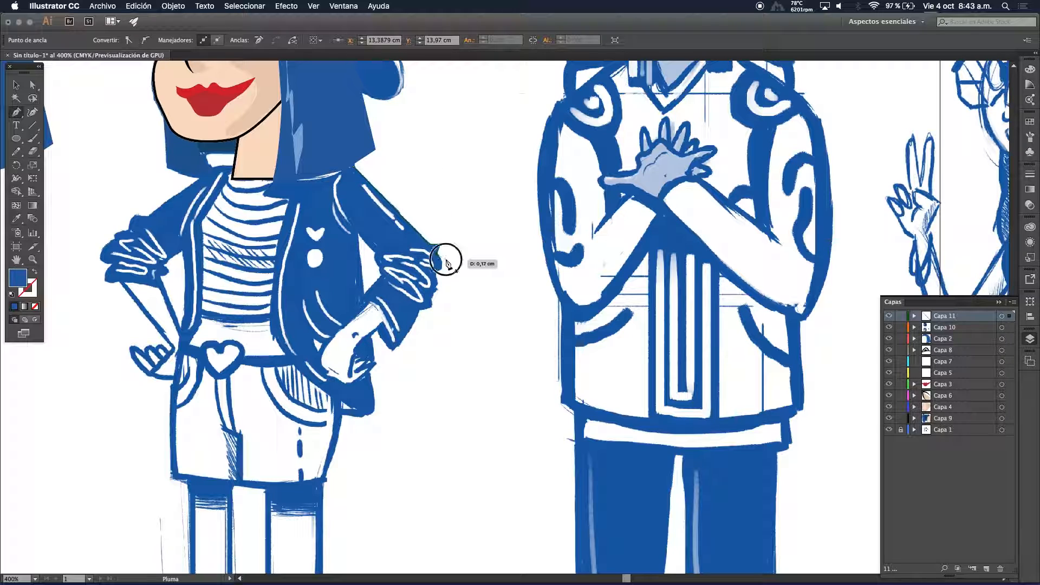
pyautogui.click(438, 266)
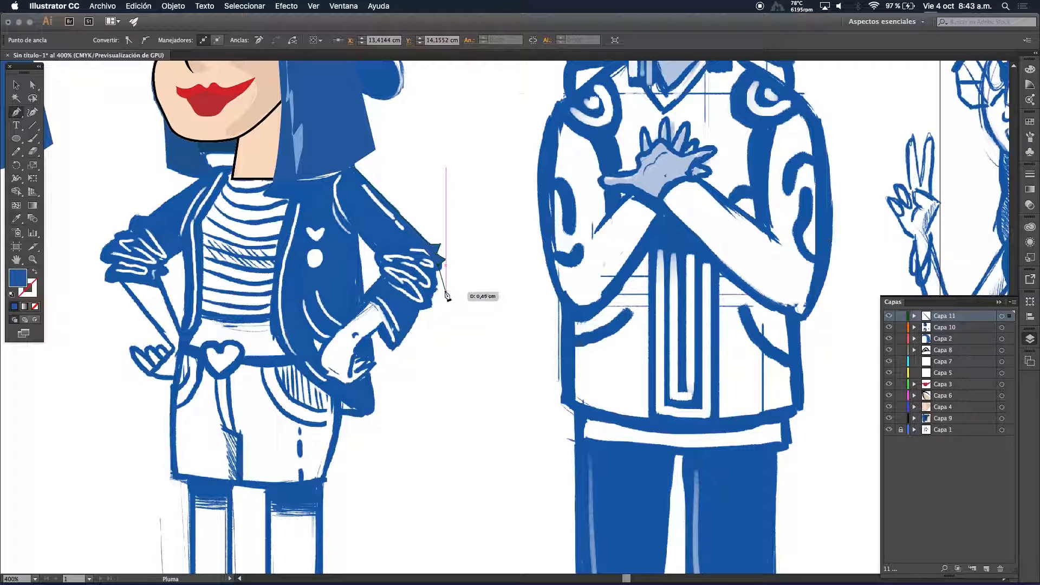
pyautogui.click(412, 266)
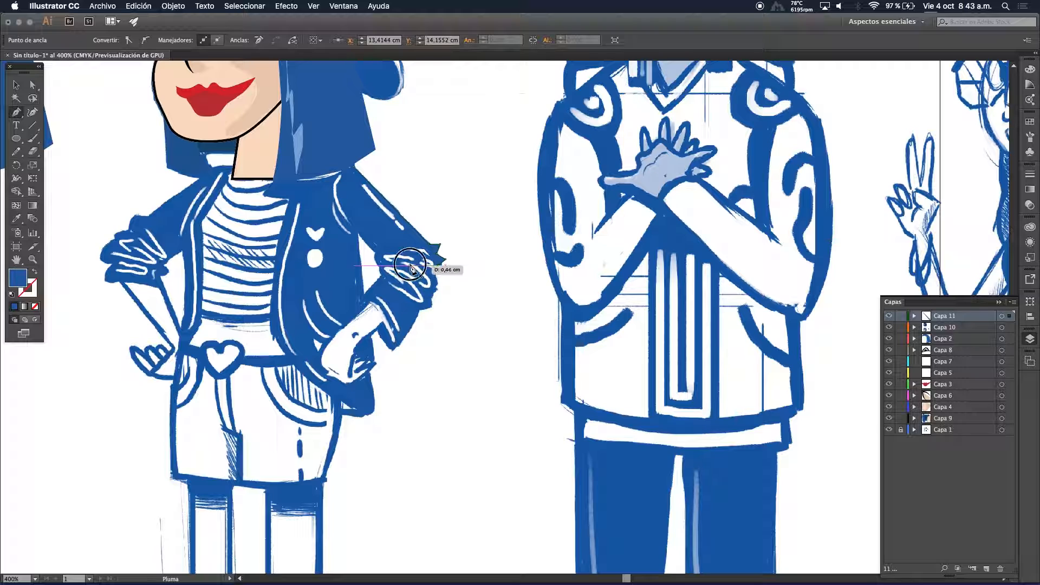
pyautogui.click(382, 269)
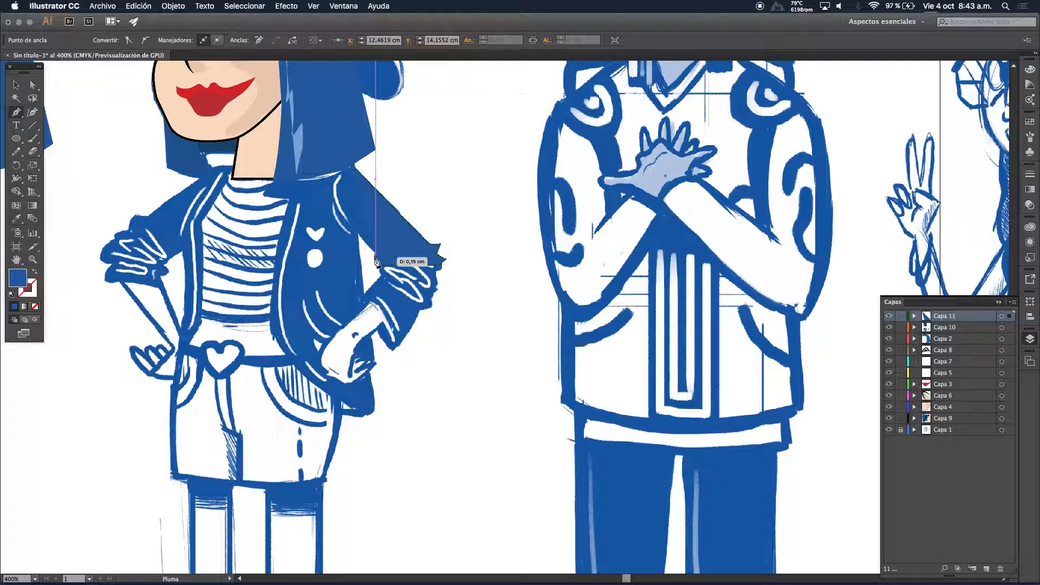
pyautogui.click(378, 254)
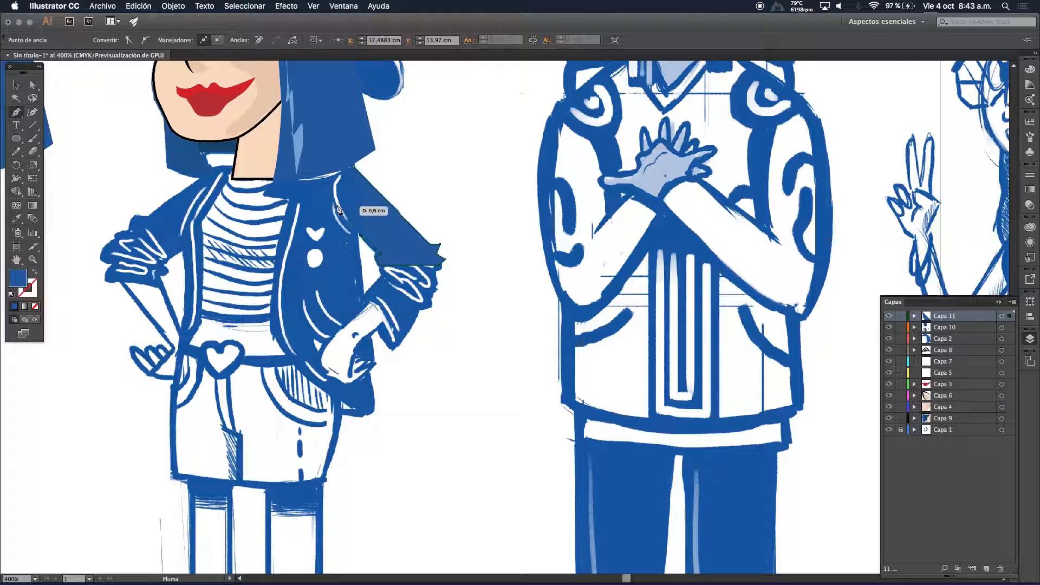
pyautogui.click(327, 182)
pyautogui.click(353, 168)
pyautogui.press('v')
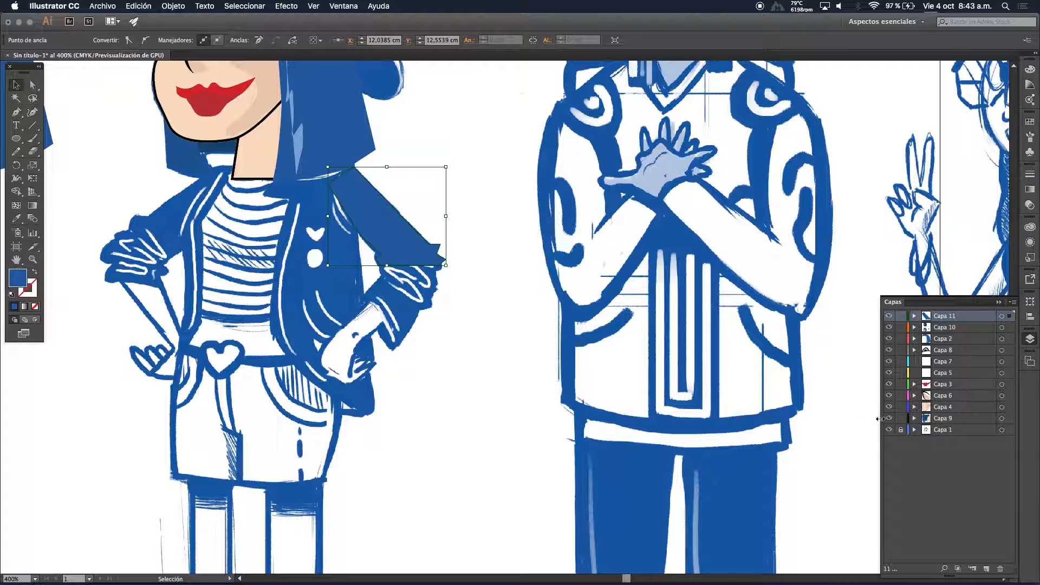
# Hide sketch layer Capa 1 and place circles at the sleeve's shoulder and elbow ends, the elbow one about 0.72 cm across
pyautogui.click(888, 429)
pyautogui.click(324, 294)
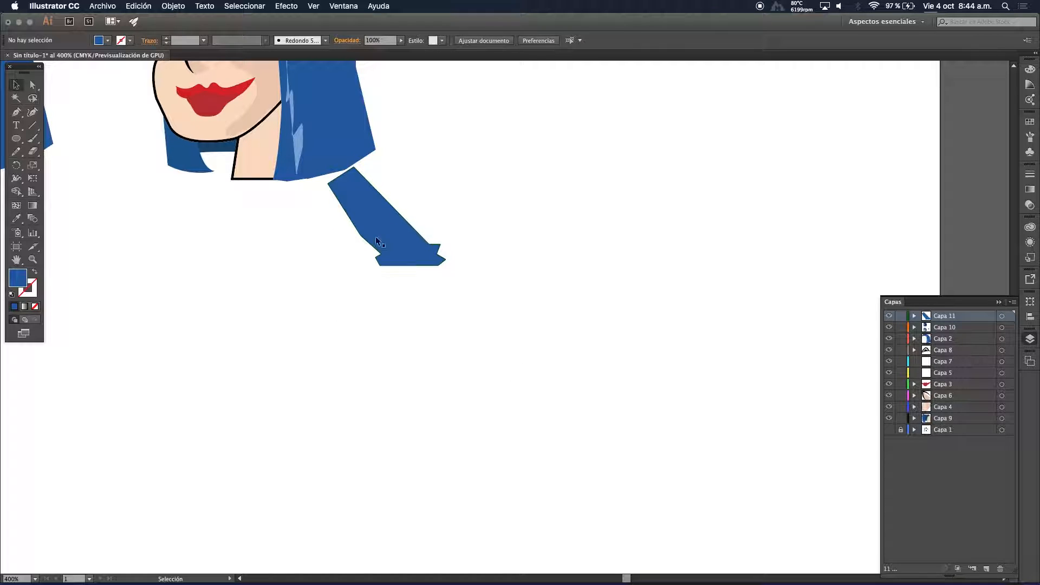
pyautogui.click(356, 194)
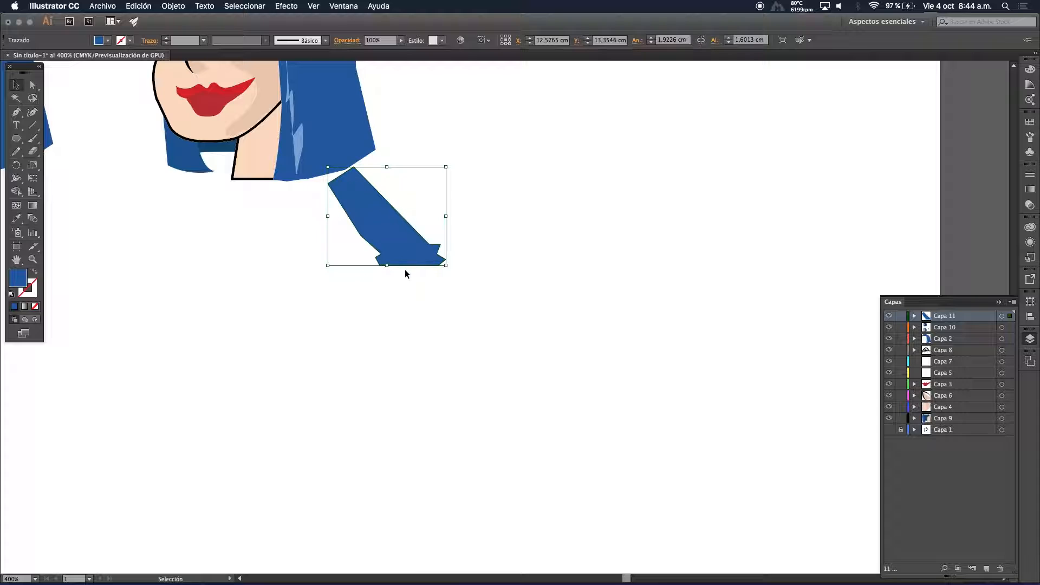
pyautogui.keyDown('super'); pyautogui.click(378, 227); pyautogui.keyUp('super')
pyautogui.moveTo(435, 253); pyautogui.dragTo(433, 315)
pyautogui.click(17, 139)
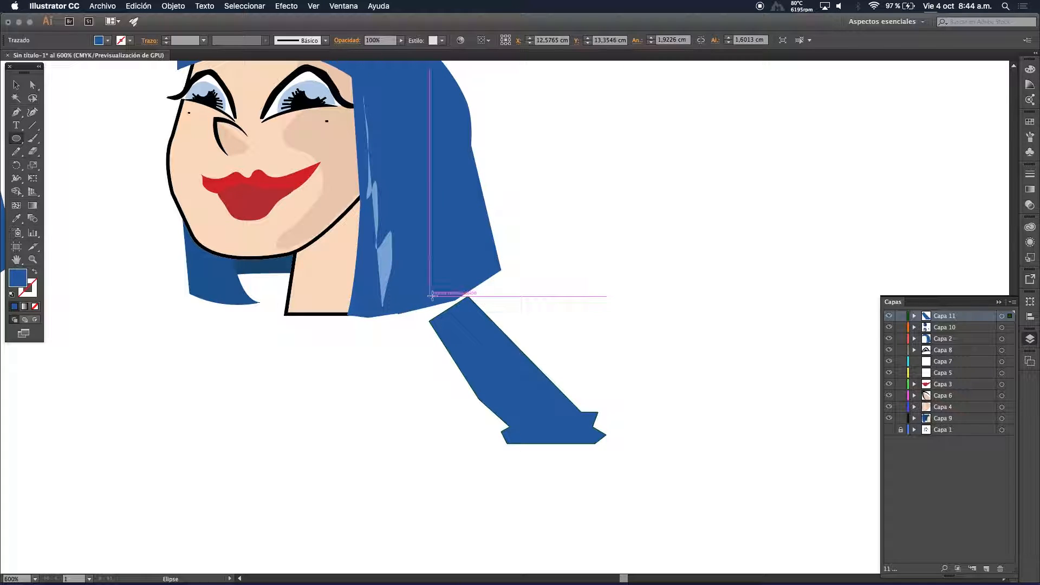
pyautogui.moveTo(439, 297); pyautogui.dragTo(522, 477)
pyautogui.press('v')
pyautogui.moveTo(565, 446)
pyautogui.mouseDown()
pyautogui.moveTo(569, 432)
pyautogui.moveTo(575, 439)
pyautogui.mouseUp()
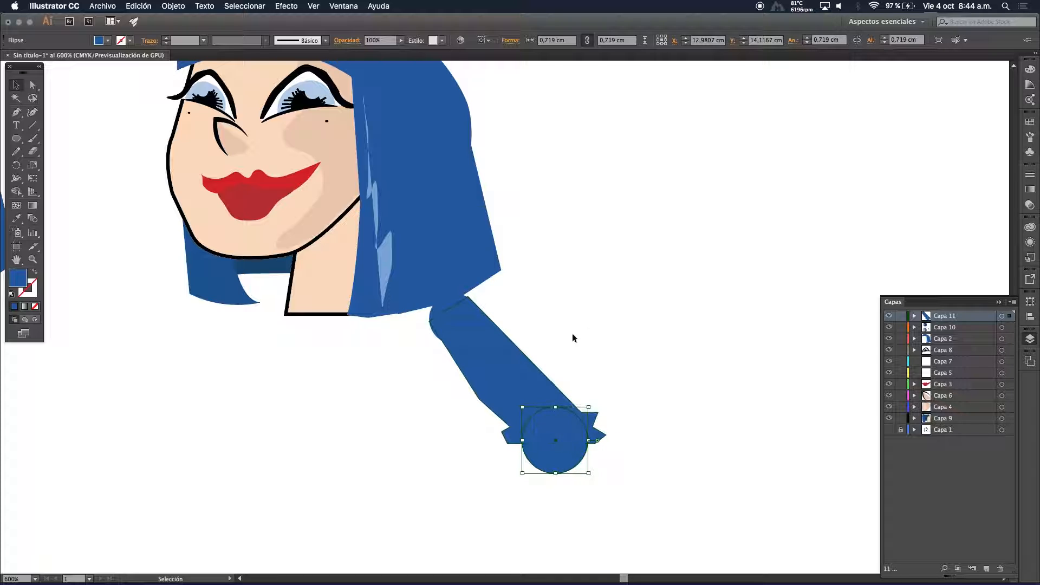
# Unite the upper sleeve and its two joint circles into a single shape with the Pathfinder
pyautogui.keyDown('super'); pyautogui.click(530, 405); pyautogui.keyUp('super')
pyautogui.keyDown('super'); pyautogui.click(518, 331); pyautogui.keyUp('super')
pyautogui.moveTo(461, 292); pyautogui.dragTo(463, 347)
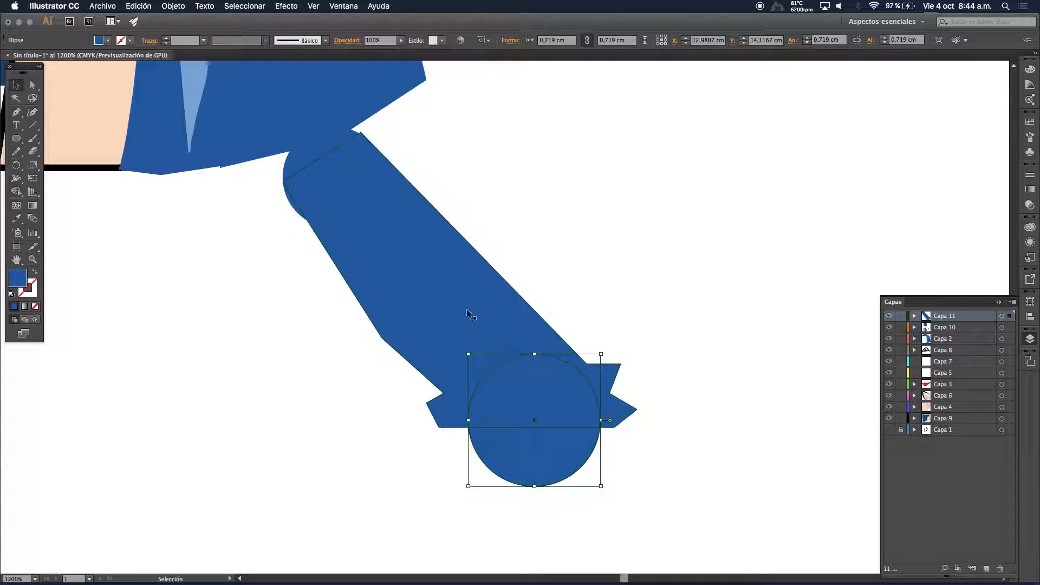
pyautogui.click(314, 164)
pyautogui.keyDown('shift'); pyautogui.click(401, 281); pyautogui.keyUp('shift')
pyautogui.keyDown('shift'); pyautogui.click(535, 479); pyautogui.keyUp('shift')
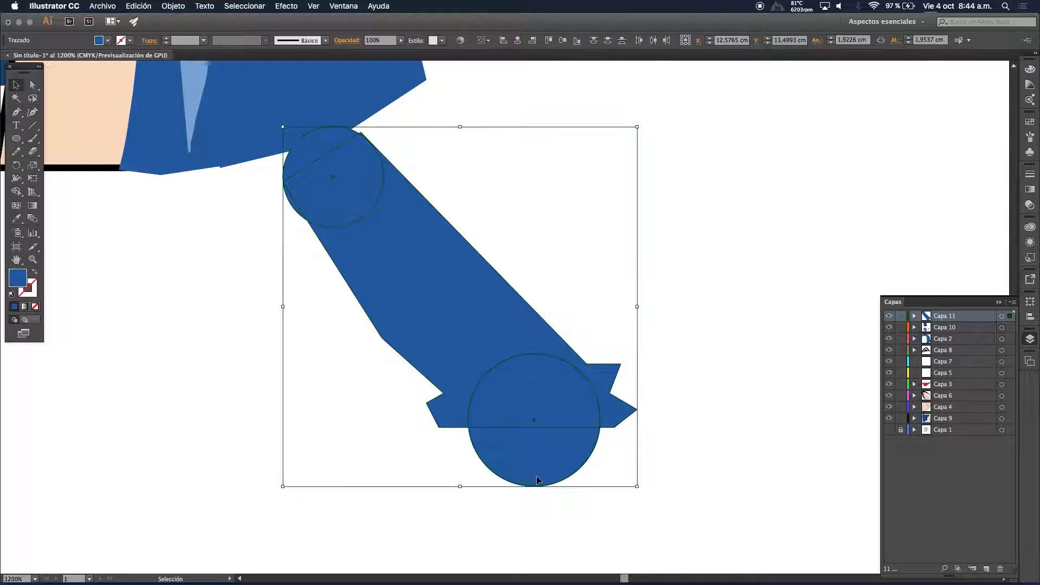
pyautogui.click(350, 6)
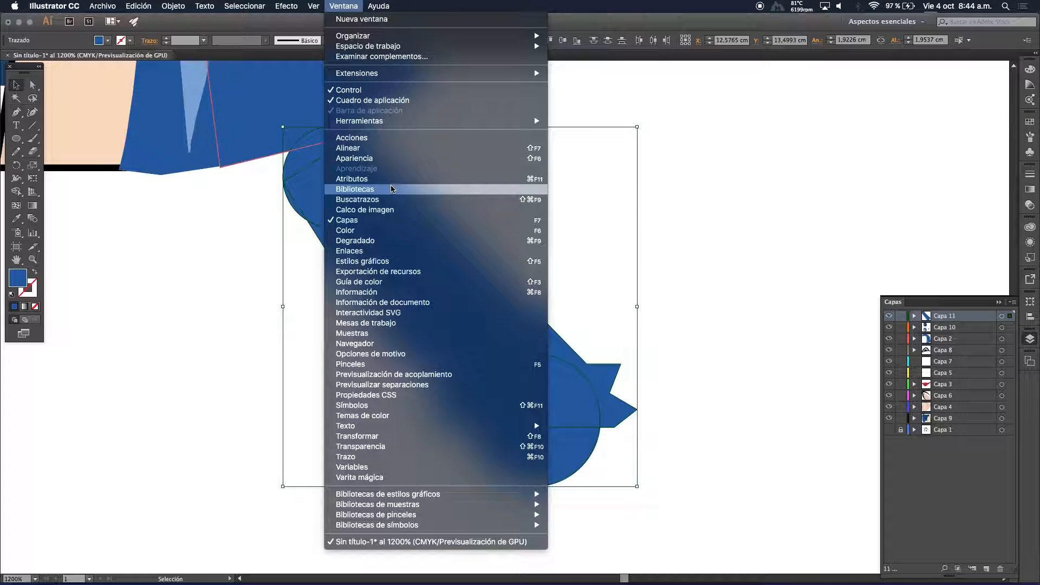
pyautogui.click(393, 200)
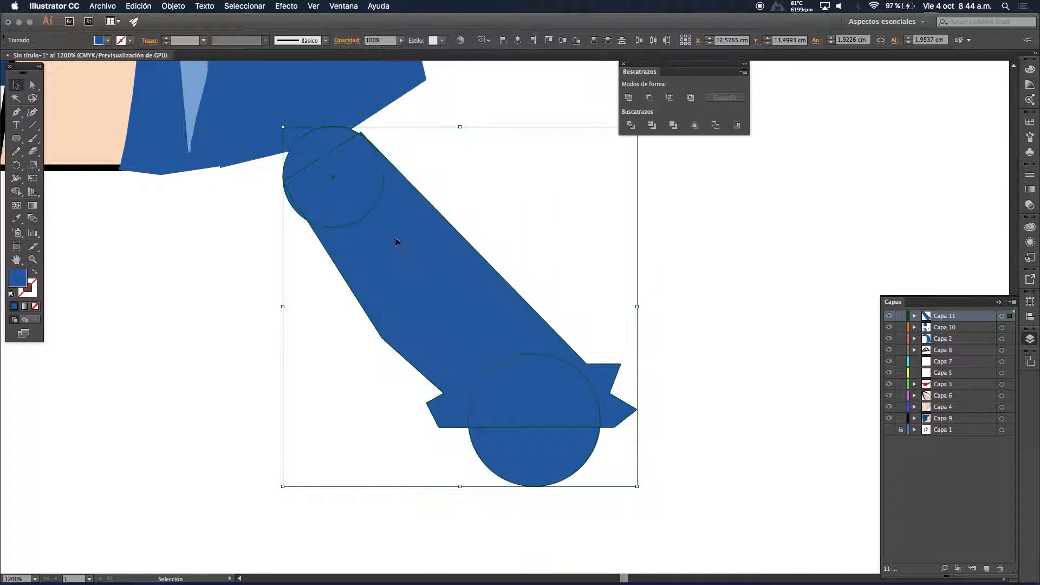
pyautogui.click(629, 99)
pyautogui.click(681, 272)
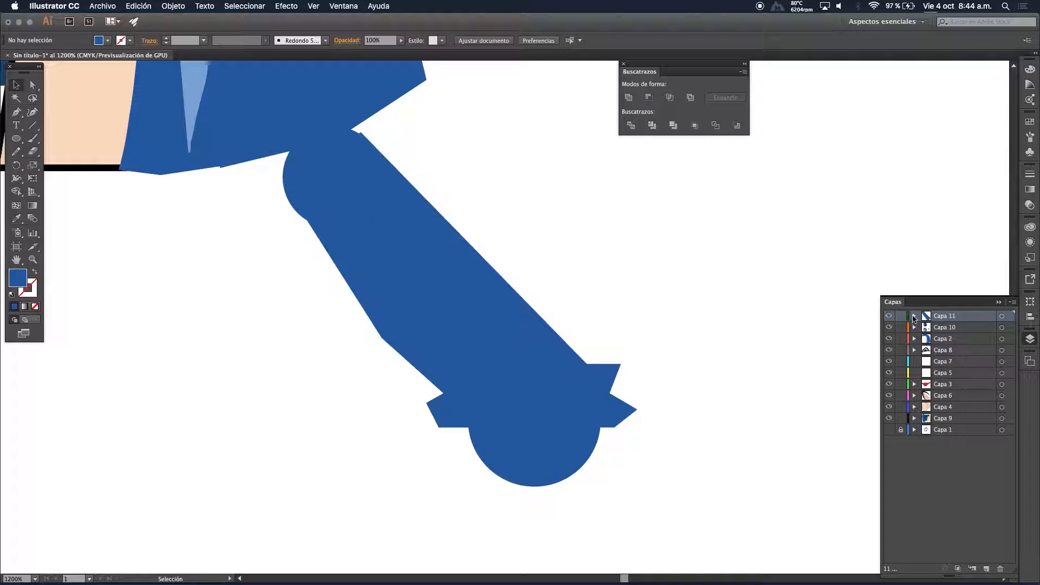
# Hide layers Capa 10 through Capa 4, keeping Capa 11 and Capa 9 visible
pyautogui.moveTo(889, 327); pyautogui.dragTo(888, 407)
pyautogui.press('space')
pyautogui.moveTo(458, 271); pyautogui.dragTo(460, 316)
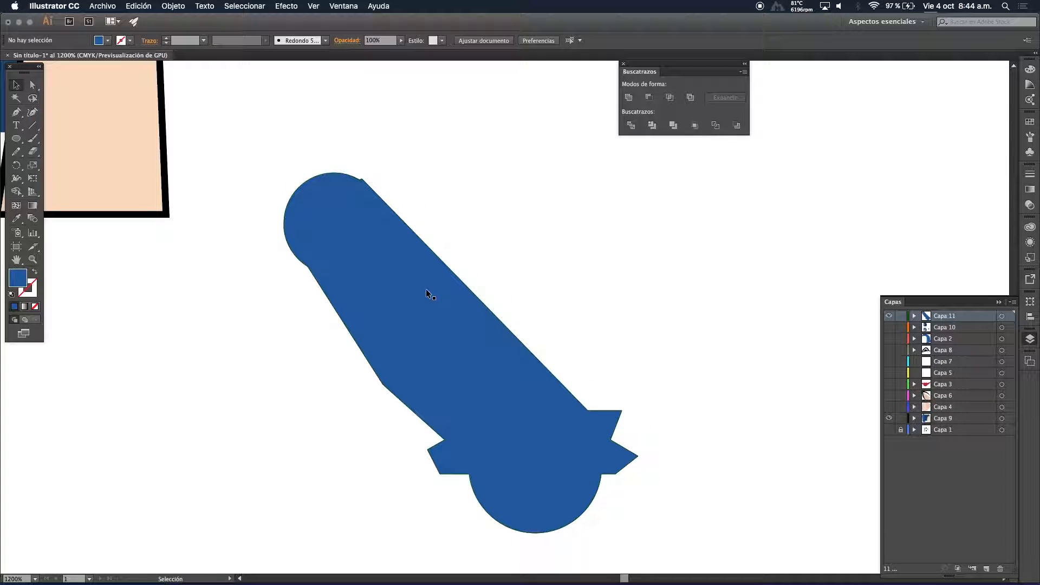
pyautogui.press('space')
pyautogui.moveTo(482, 433); pyautogui.dragTo(386, 316)
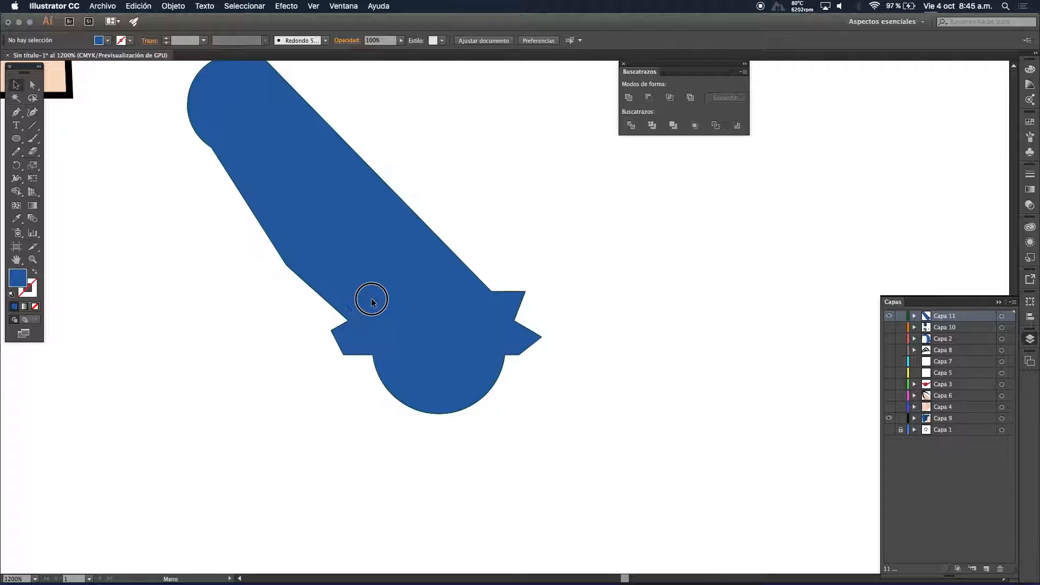
# Examine the sketched sleeve with Capa 1 shown and Capa 11 hidden, and return to Capa 11 without the sketch
pyautogui.click(888, 430)
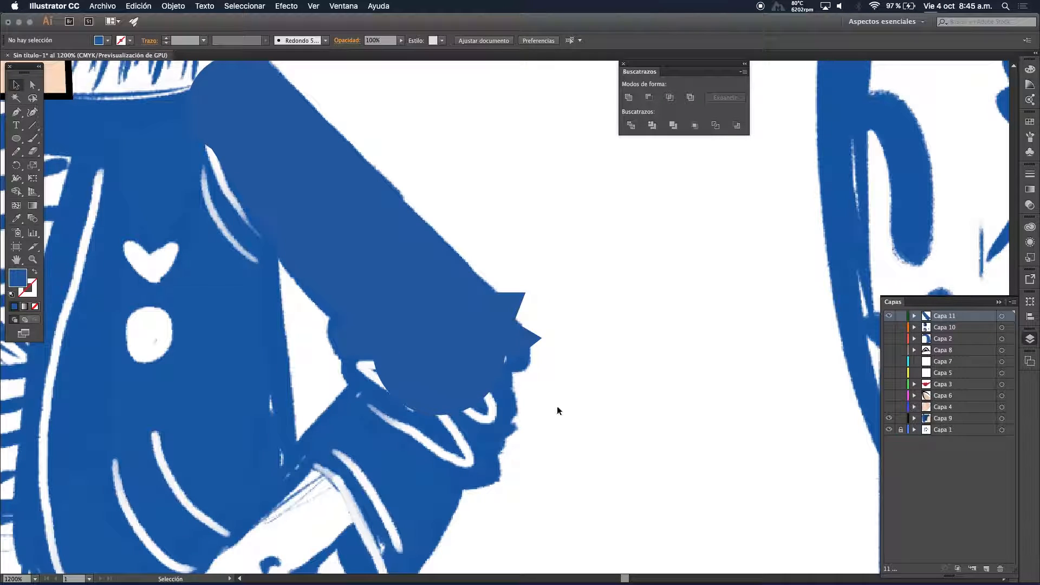
pyautogui.click(889, 317)
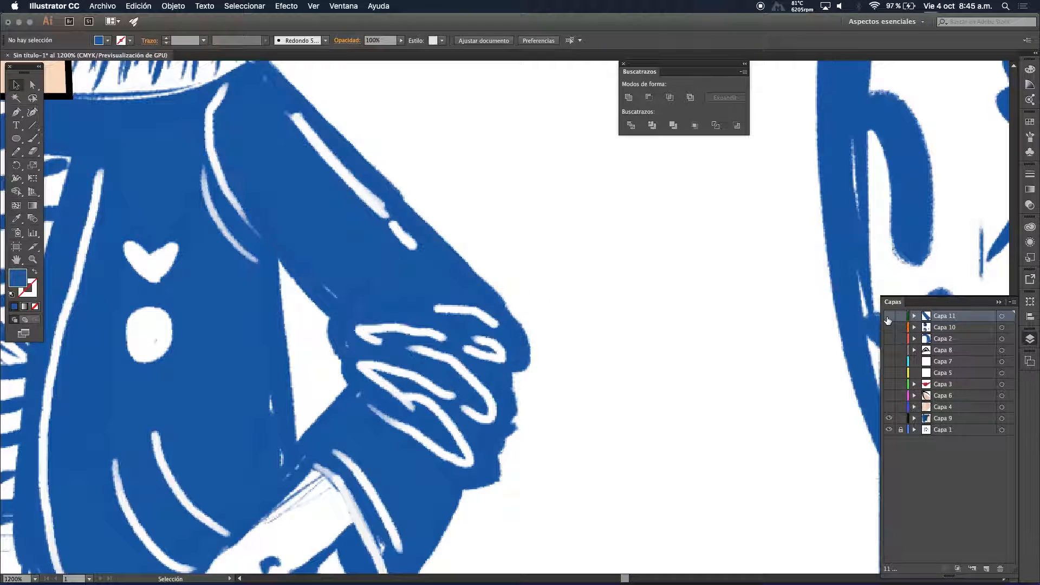
pyautogui.scroll(-3, 379, 303)
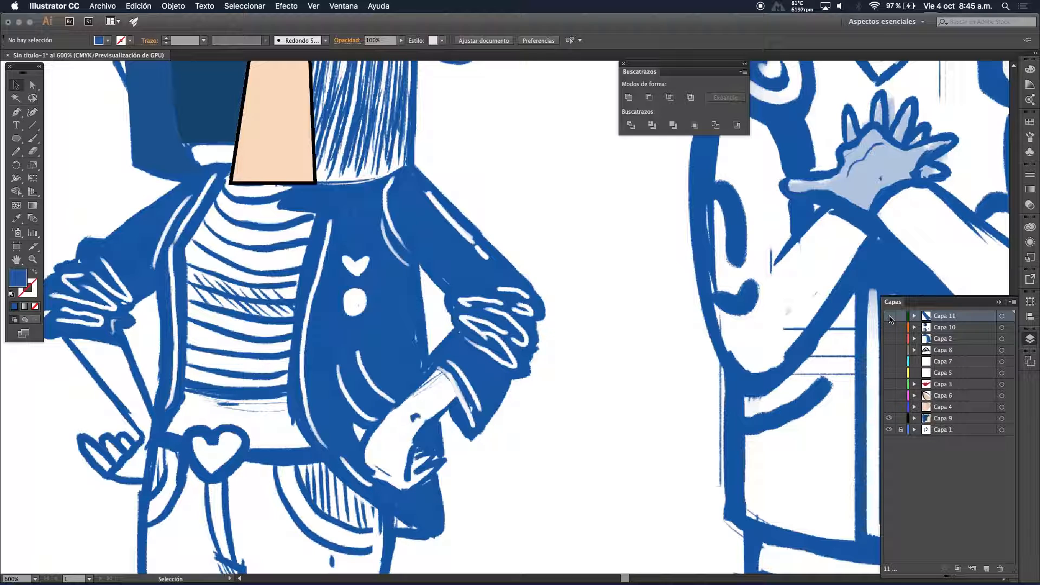
pyautogui.click(889, 429)
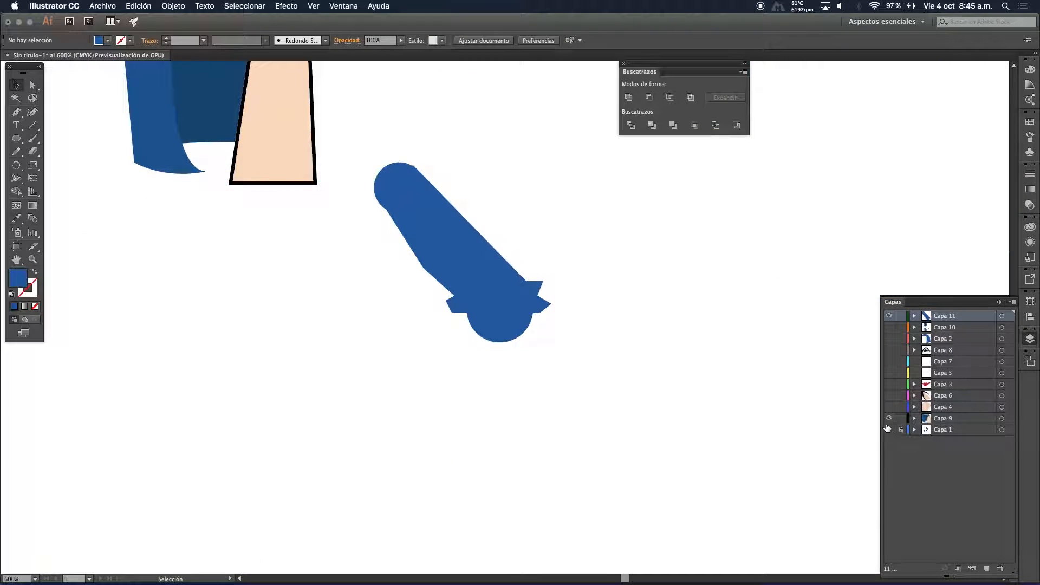
# Try moving the united sleeve shape away from the shoulder, and undo the move
pyautogui.moveTo(454, 282); pyautogui.dragTo(423, 328)
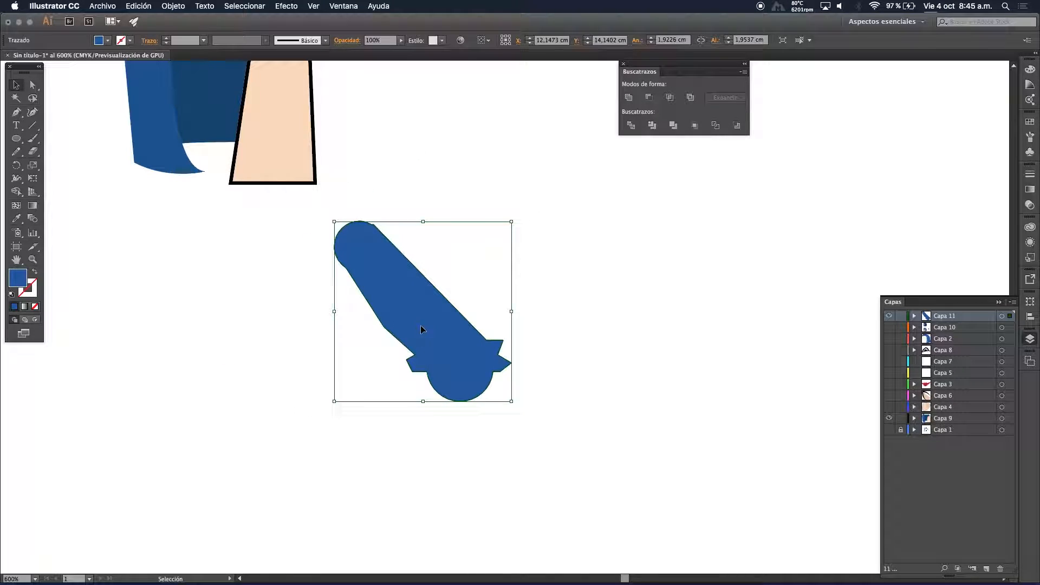
pyautogui.press('a')
pyautogui.click(427, 316)
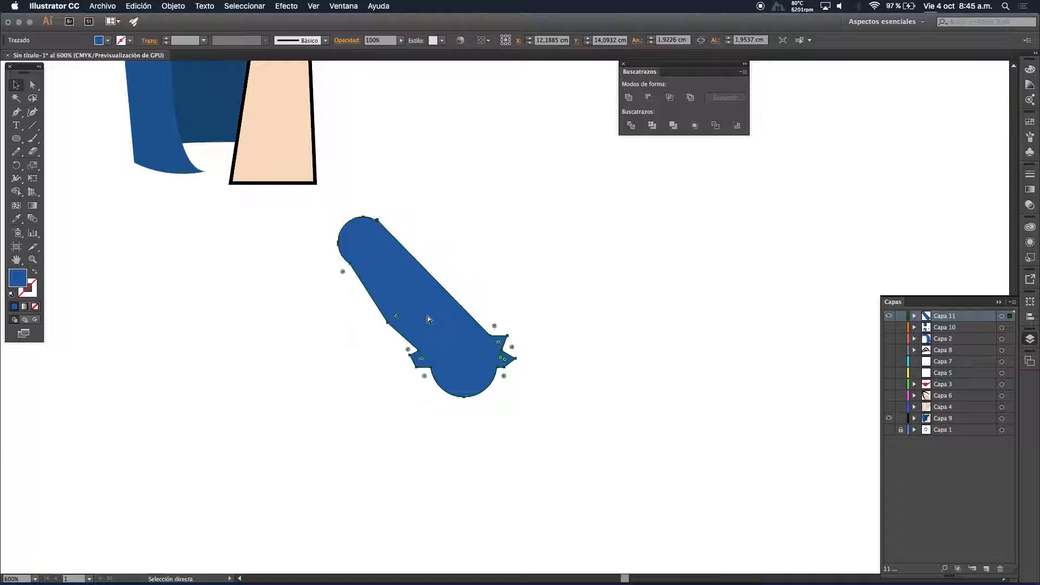
pyautogui.press('v')
pyautogui.press('super+z')
# Show the sketch layer Capa 1 and start a Pen path along the curved cuff of the sketched forearm sleeve
pyautogui.click(889, 430)
pyautogui.click(511, 395)
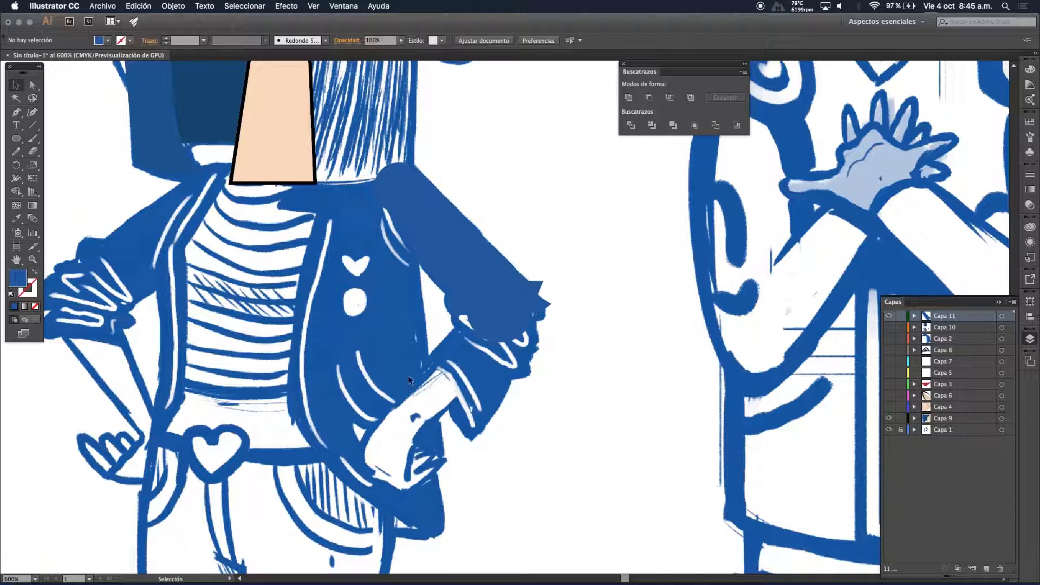
pyautogui.moveTo(478, 386); pyautogui.dragTo(307, 321)
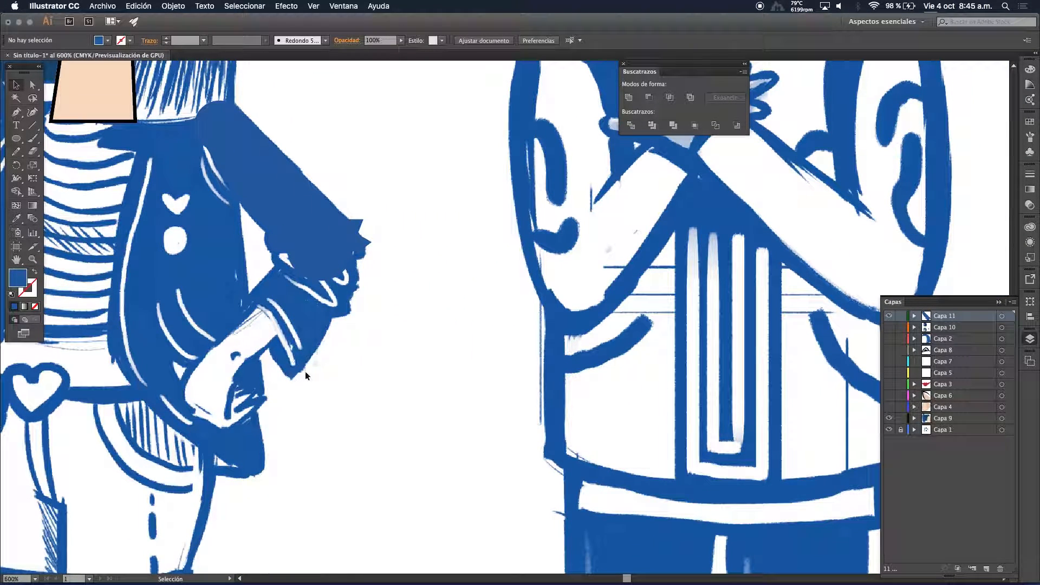
pyautogui.moveTo(282, 378); pyautogui.dragTo(365, 424)
pyautogui.click(16, 112)
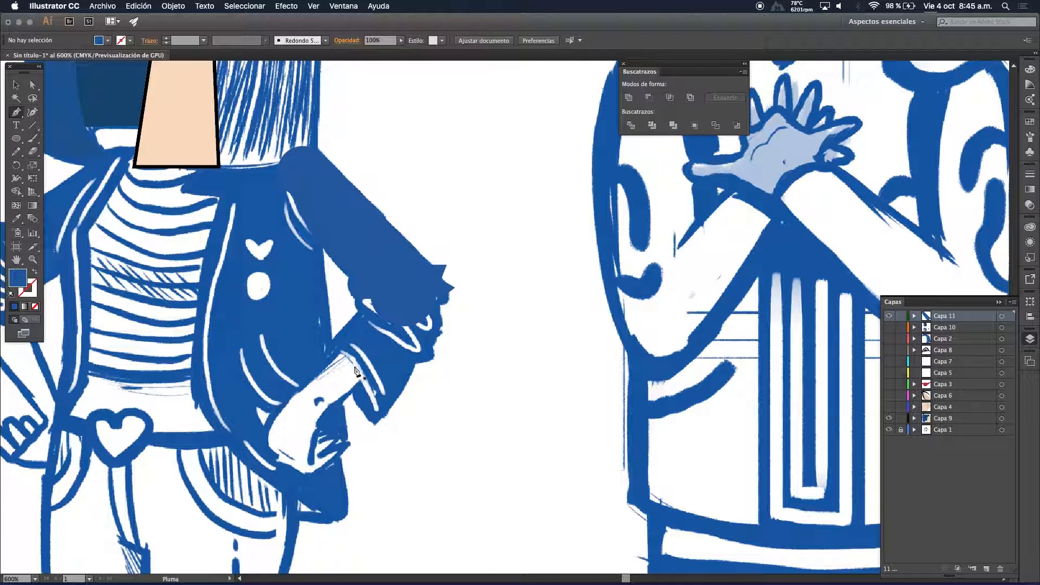
pyautogui.click(325, 351)
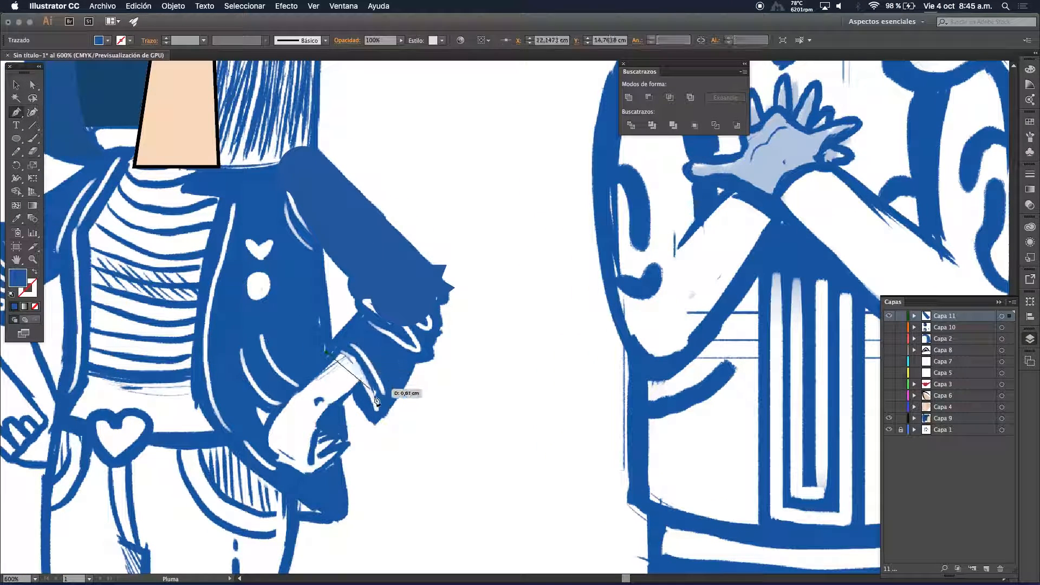
pyautogui.moveTo(382, 419); pyautogui.dragTo(383, 466)
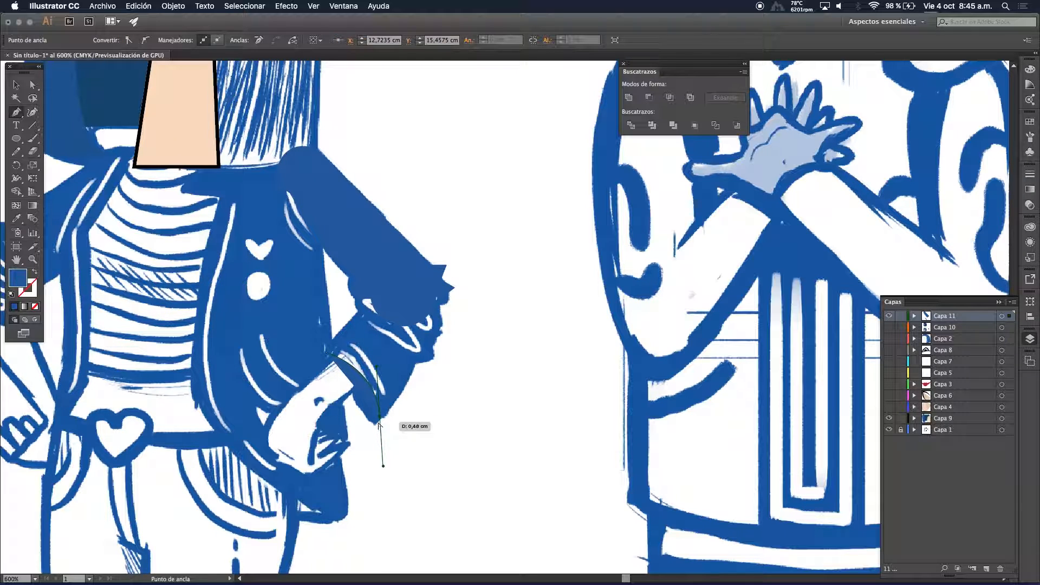
# Continue the forearm sleeve path with jagged folds at the outer elbow and close it across the inner elbow
pyautogui.click(433, 341)
pyautogui.click(448, 343)
pyautogui.click(441, 325)
pyautogui.click(454, 323)
pyautogui.click(445, 313)
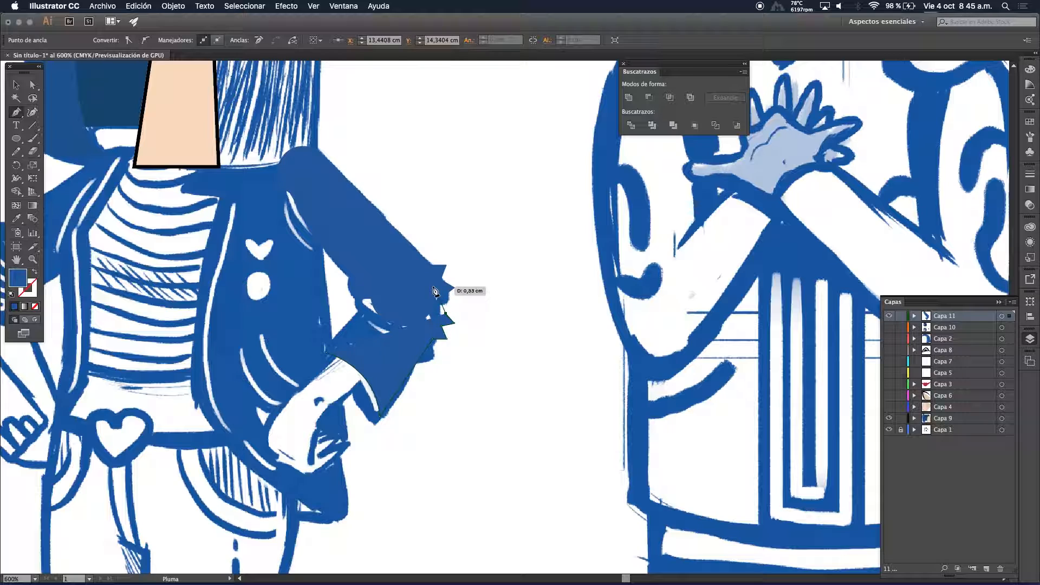
pyautogui.click(390, 276)
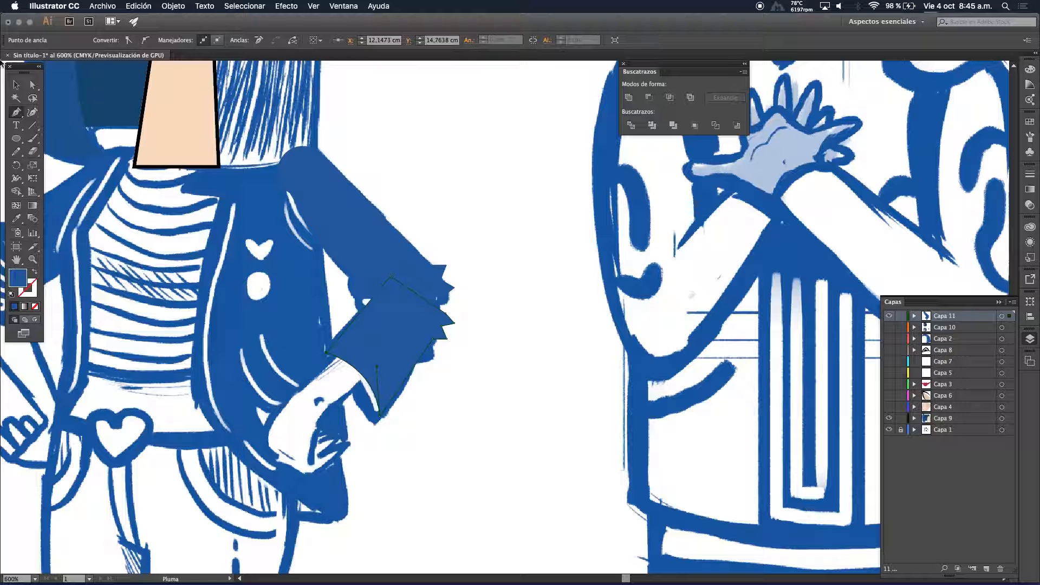
# Hide the sketch layer Capa 1 and deselect the forearm sleeve shape
pyautogui.click(17, 88)
pyautogui.keyDown('alt'); pyautogui.keyDown('super'); pyautogui.click(369, 333); pyautogui.keyUp('super'); pyautogui.keyUp('alt')
pyautogui.hscroll(5, 437, 369)
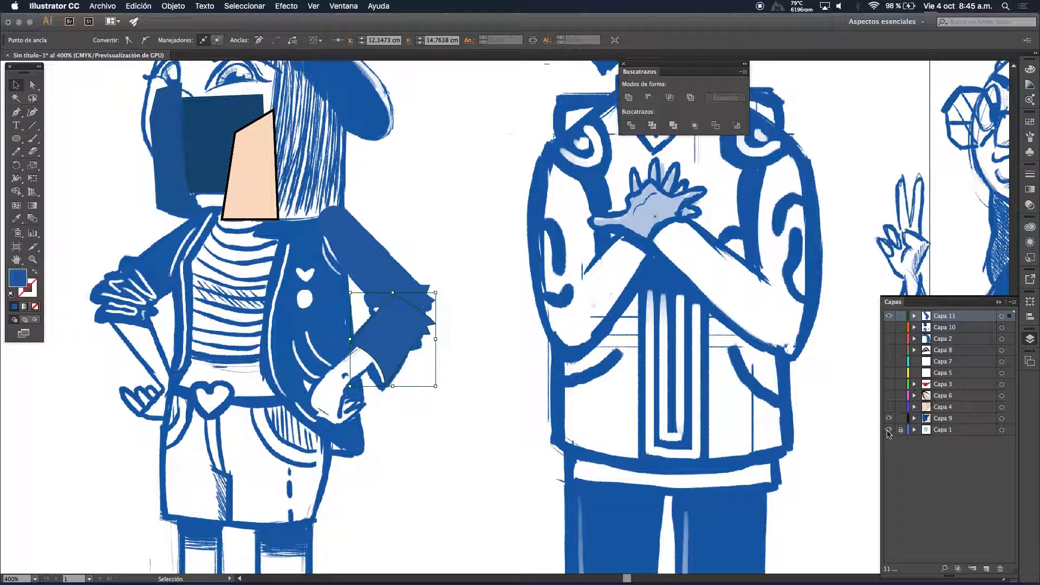
pyautogui.click(888, 430)
pyautogui.click(227, 382)
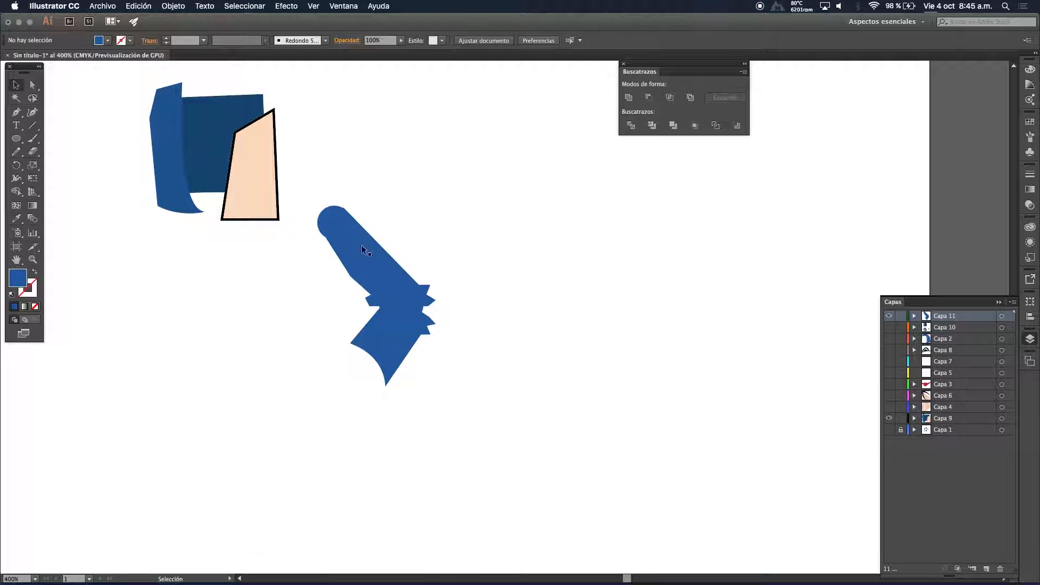
# Rotate the forearm sleeve so its cuff faces downward and move it just below the upper sleeve's rounded elbow
pyautogui.click(390, 354)
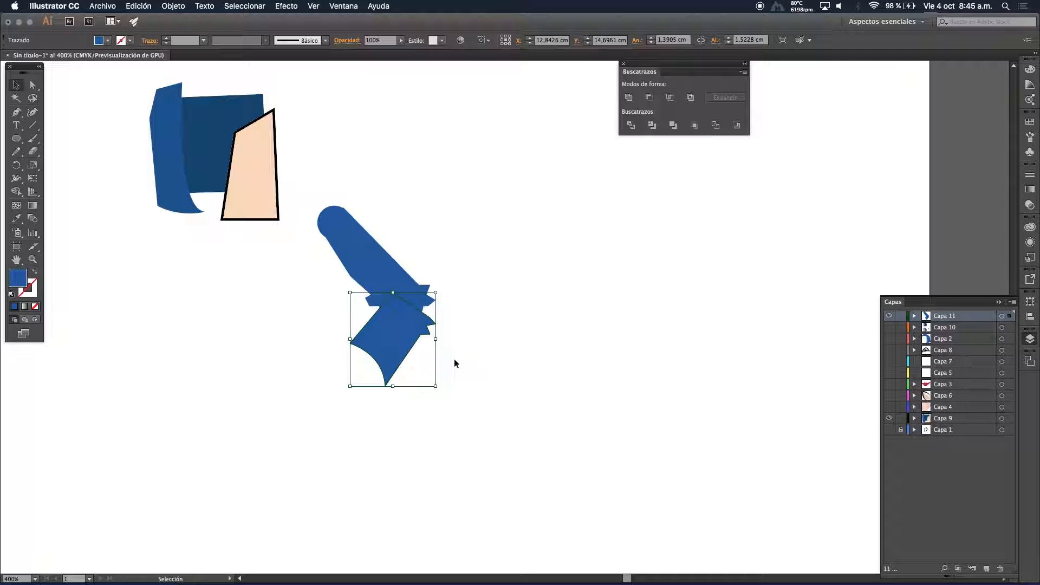
pyautogui.moveTo(443, 391); pyautogui.dragTo(491, 291)
pyautogui.moveTo(388, 333); pyautogui.dragTo(426, 342)
pyautogui.moveTo(495, 315); pyautogui.dragTo(498, 332)
pyautogui.moveTo(429, 343)
pyautogui.mouseDown()
pyautogui.moveTo(464, 355)
pyautogui.moveTo(454, 383)
pyautogui.moveTo(423, 356)
pyautogui.mouseUp()
pyautogui.click(495, 294)
pyautogui.keyDown('super'); pyautogui.click(421, 342); pyautogui.keyUp('super')
pyautogui.keyDown('super'); pyautogui.click(453, 332); pyautogui.keyUp('super')
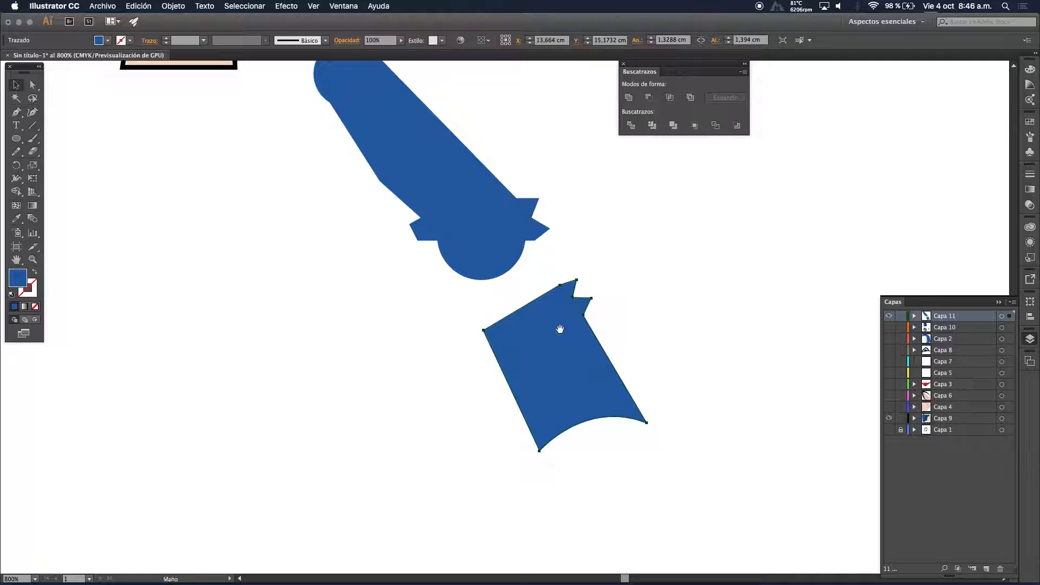
pyautogui.moveTo(561, 329); pyautogui.dragTo(343, 331)
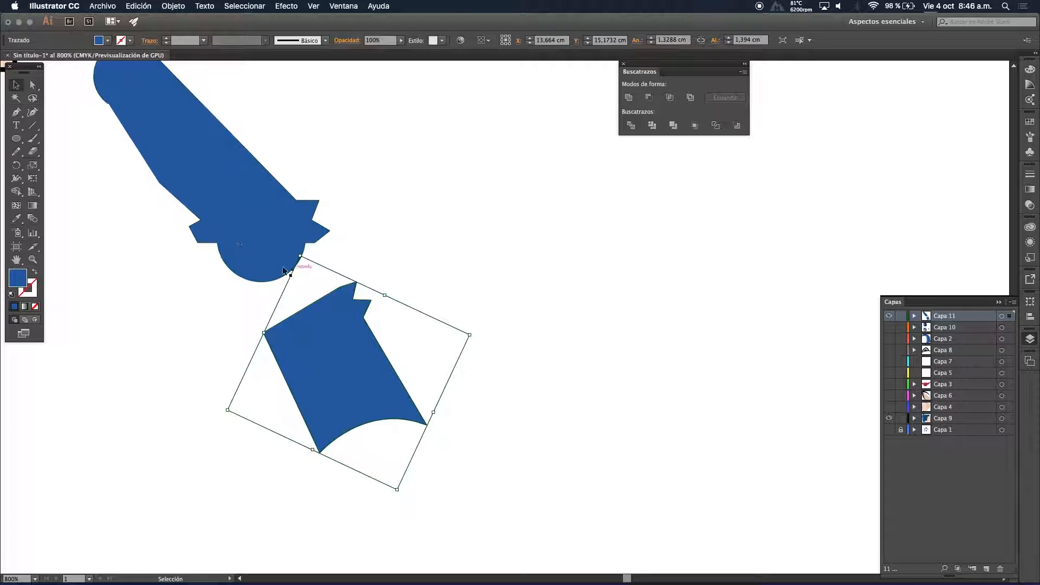
pyautogui.moveTo(325, 332); pyautogui.dragTo(311, 288)
pyautogui.moveTo(346, 349); pyautogui.dragTo(336, 337)
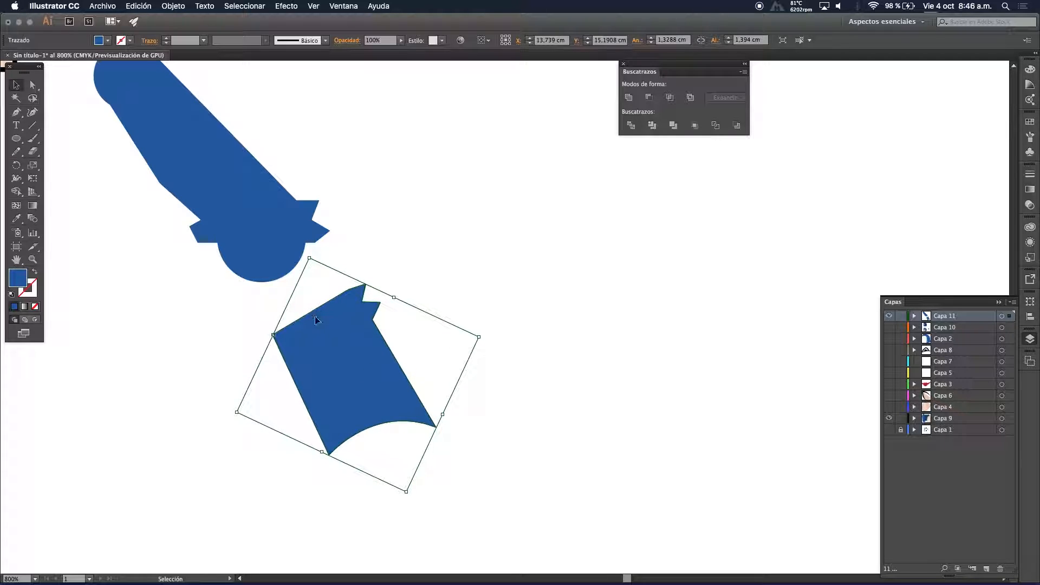
# Draw a joint circle over the forearm sleeve's elbow end and unite both shapes with the Pathfinder
pyautogui.click(16, 138)
pyautogui.moveTo(320, 312); pyautogui.dragTo(298, 296)
pyautogui.press('v')
pyautogui.keyDown('shift'); pyautogui.click(357, 395); pyautogui.keyUp('shift')
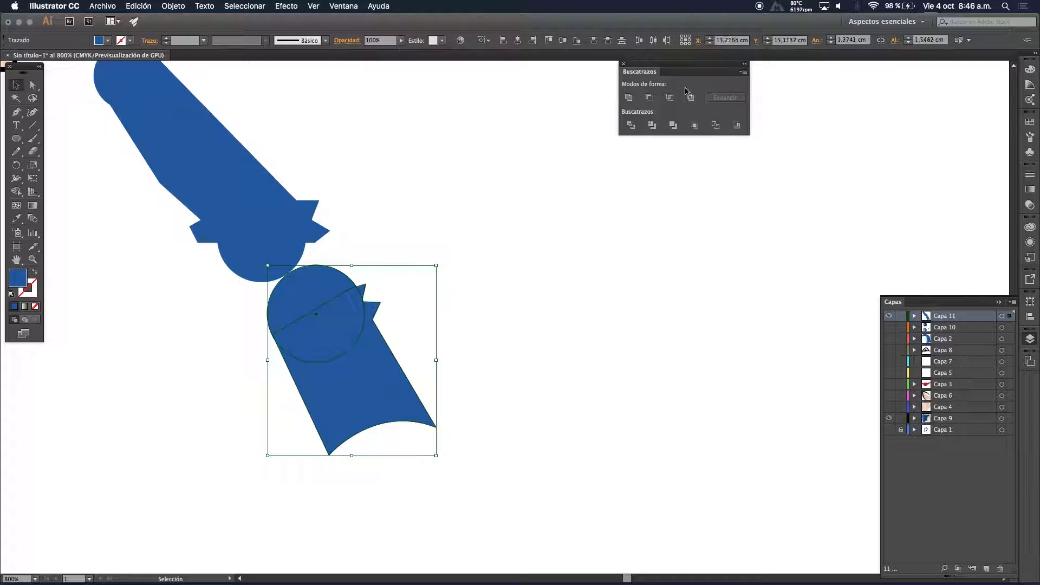
pyautogui.click(628, 100)
pyautogui.click(564, 225)
# Move the united forearm sleeve onto the upper sleeve and align their elbow circles using the outline view
pyautogui.moveTo(331, 318); pyautogui.dragTo(296, 278)
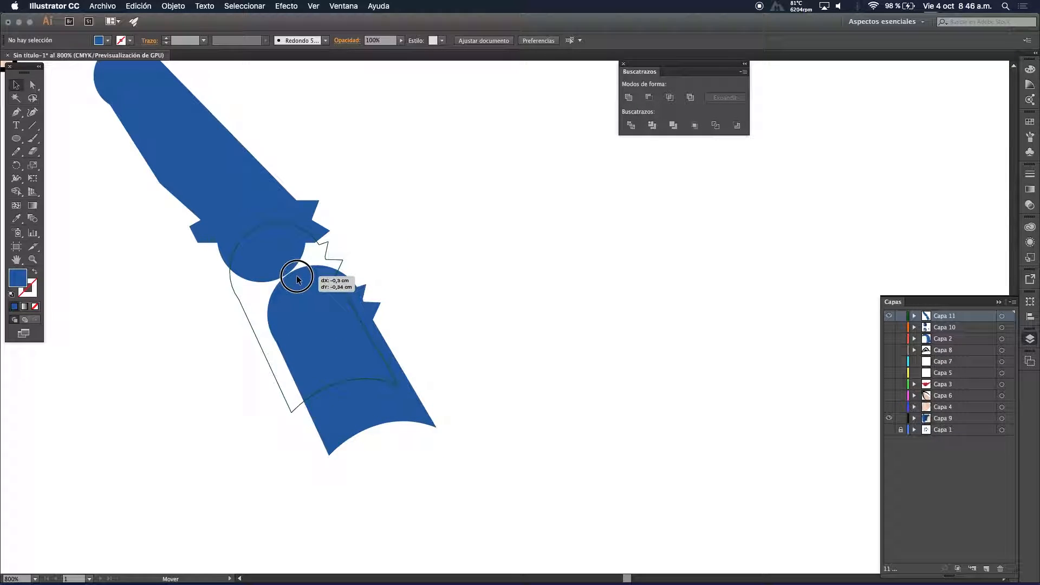
pyautogui.click(460, 271)
pyautogui.keyDown('alt'); pyautogui.keyDown('super'); pyautogui.click(310, 251); pyautogui.keyUp('super'); pyautogui.keyUp('alt')
pyautogui.moveTo(359, 343); pyautogui.dragTo(311, 354)
pyautogui.moveTo(455, 380); pyautogui.dragTo(458, 372)
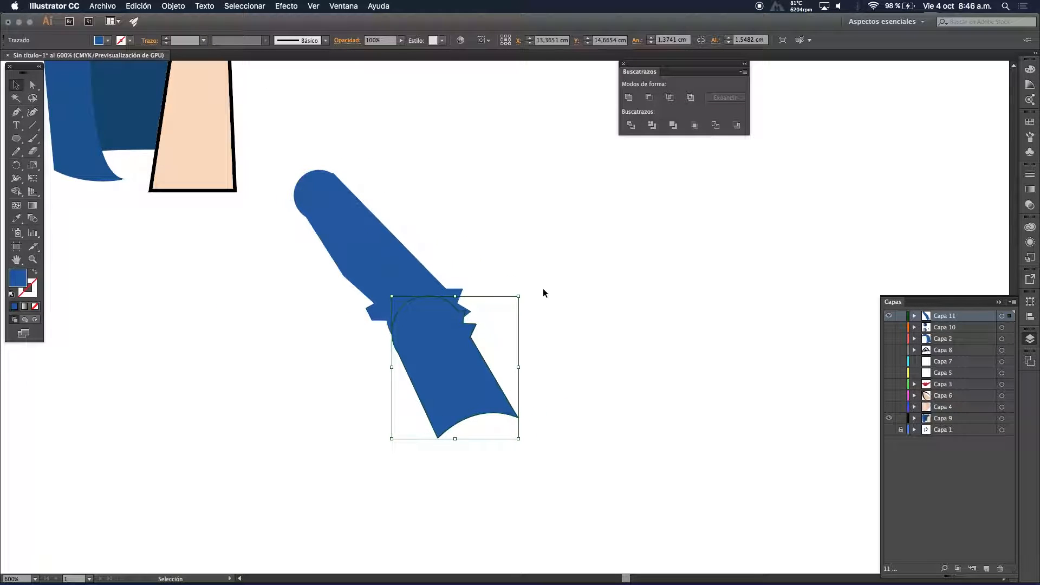
pyautogui.press('super+y')
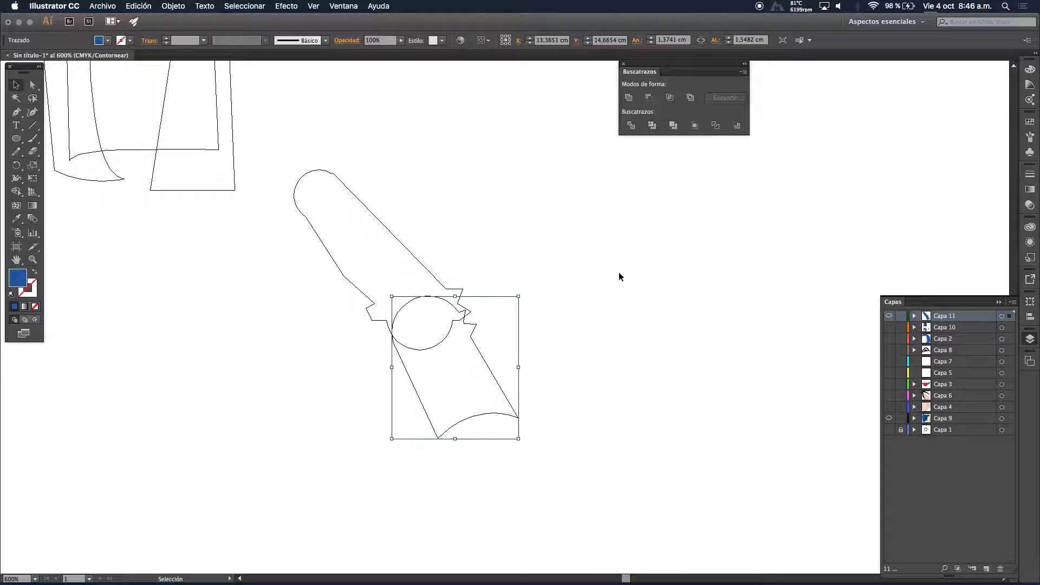
pyautogui.click(483, 360)
pyautogui.moveTo(482, 359); pyautogui.dragTo(482, 353)
pyautogui.click(577, 332)
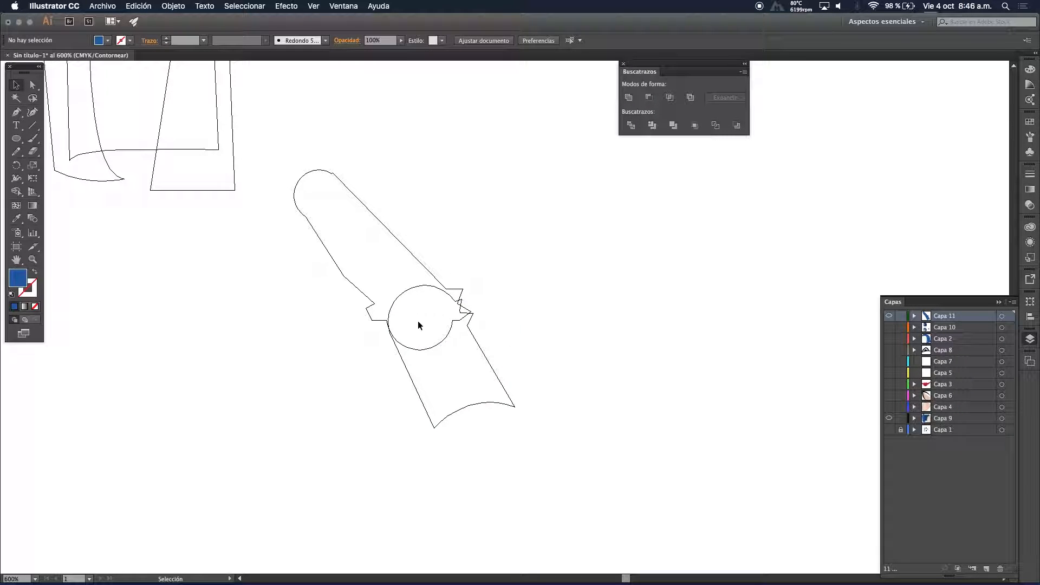
pyautogui.press('super+y')
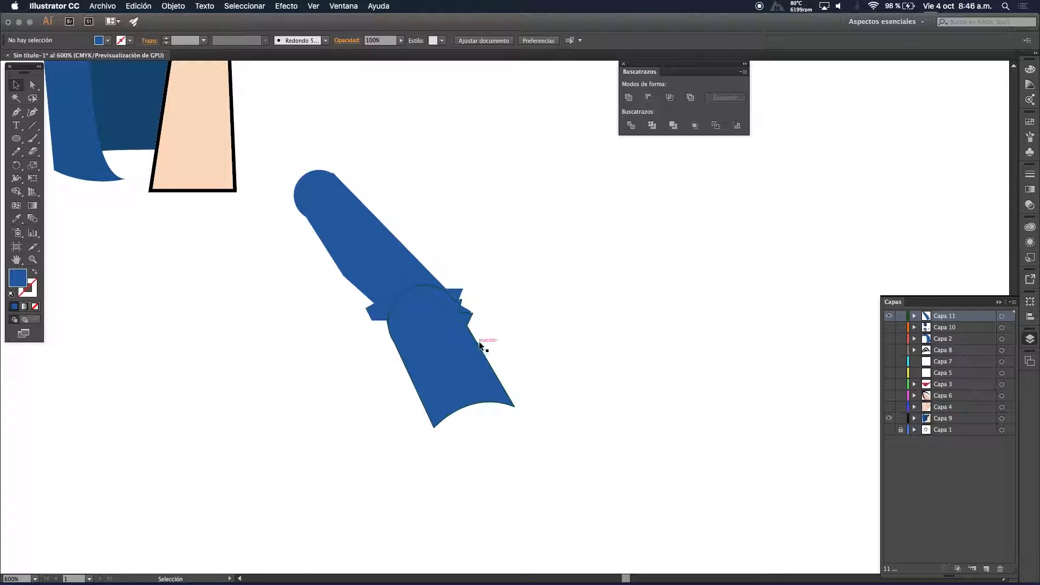
# Test the elbow joint by rotating the forearm sleeve inward about the joint's centre and back to the extended pose
pyautogui.click(489, 369)
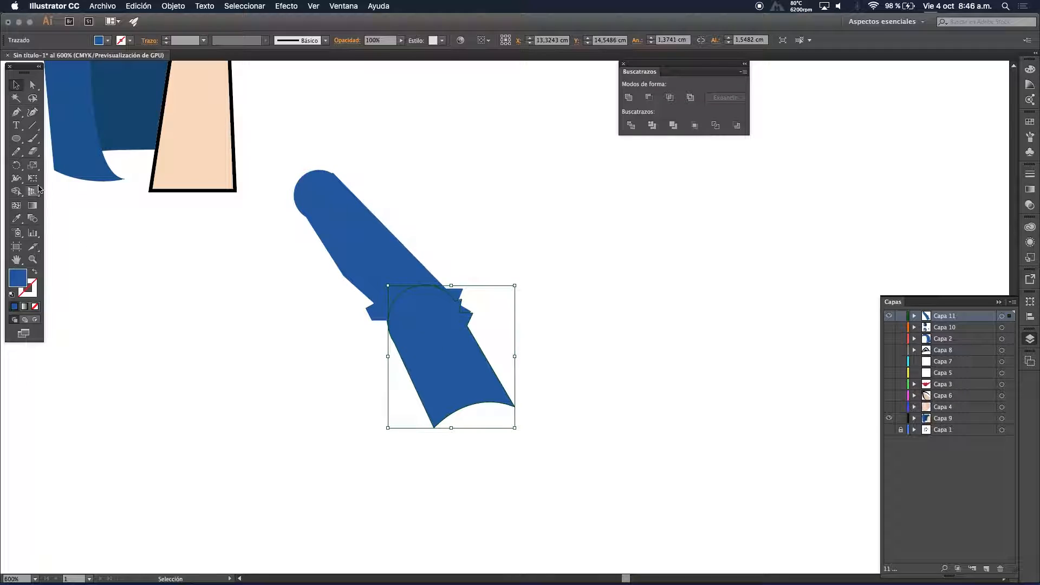
pyautogui.click(31, 171)
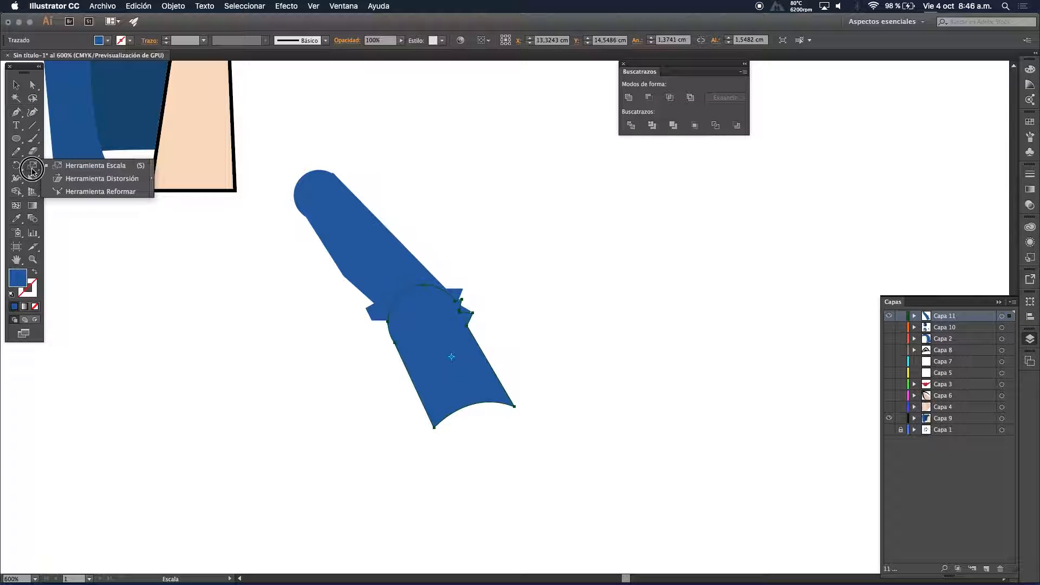
pyautogui.click(16, 165)
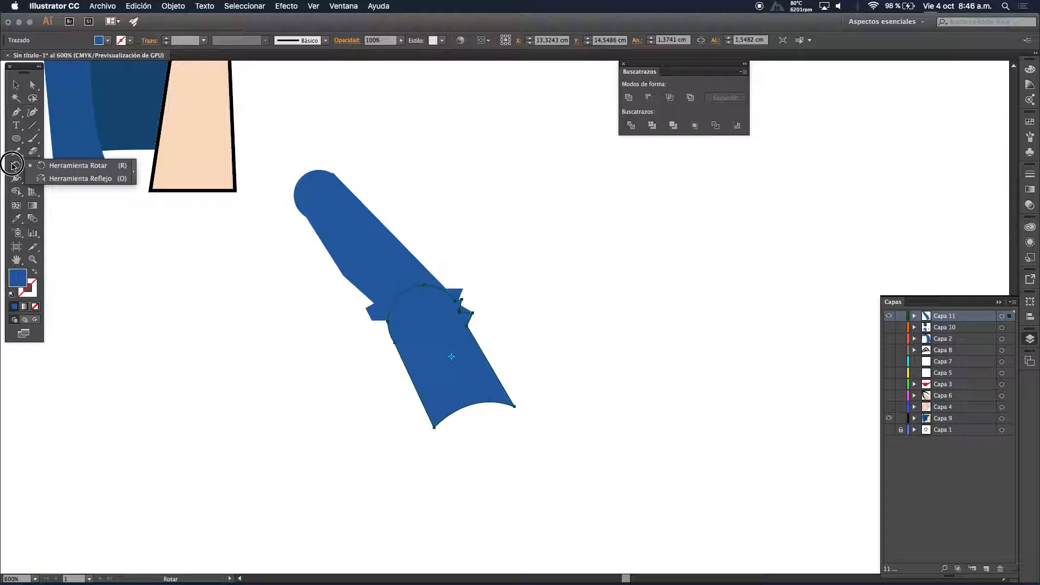
pyautogui.click(75, 169)
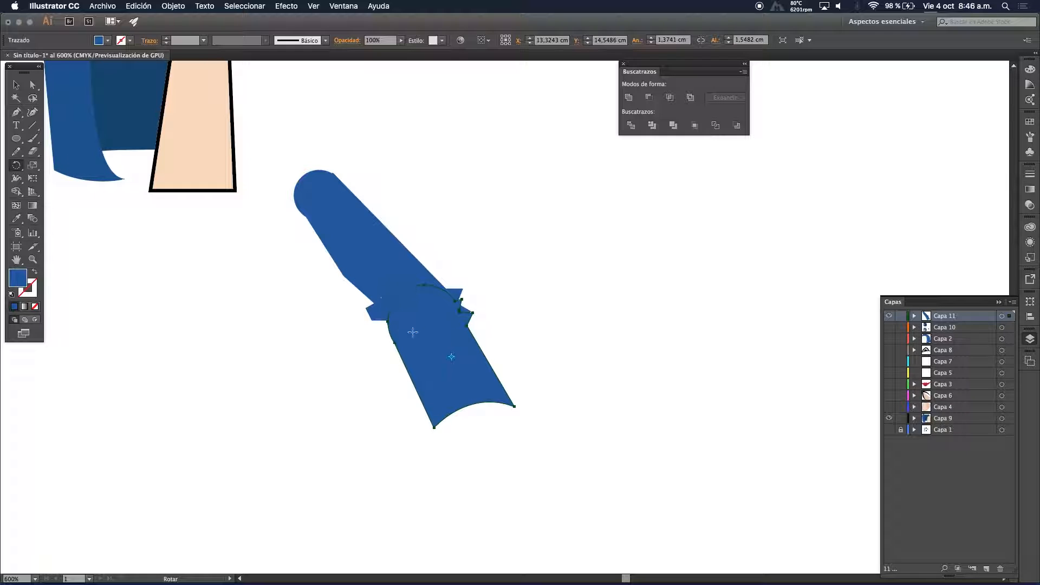
pyautogui.moveTo(452, 360)
pyautogui.mouseDown()
pyautogui.moveTo(427, 317)
pyautogui.moveTo(456, 365)
pyautogui.mouseUp()
pyautogui.press('super+z')
pyautogui.click(418, 313)
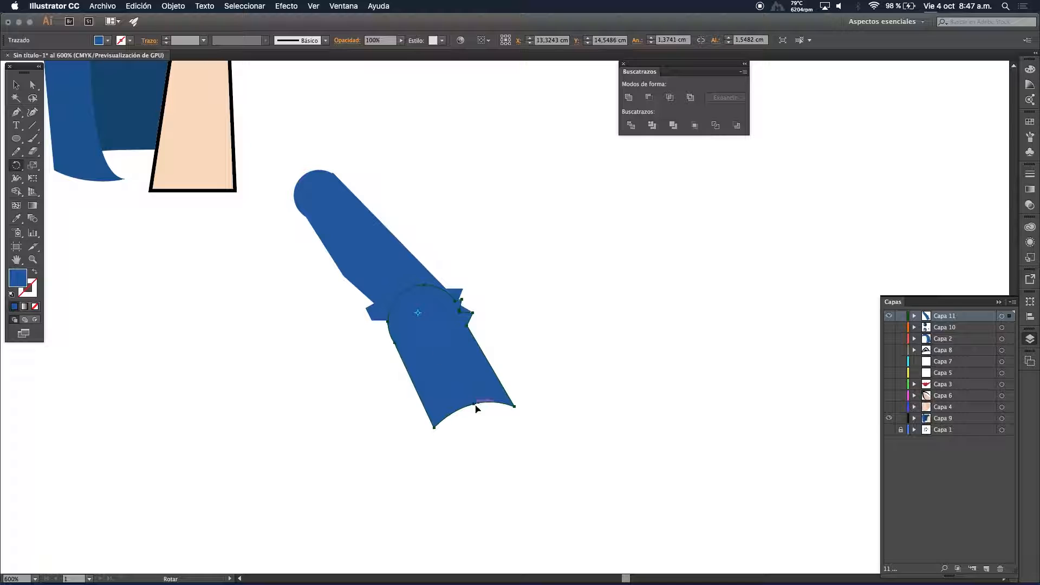
pyautogui.moveTo(495, 422); pyautogui.dragTo(304, 444)
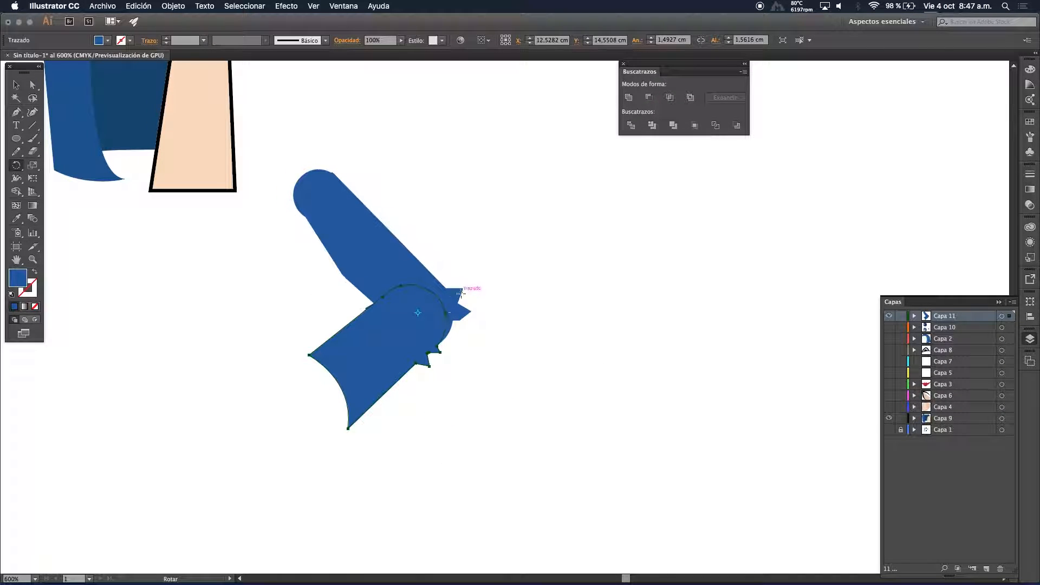
pyautogui.moveTo(338, 375); pyautogui.dragTo(490, 460)
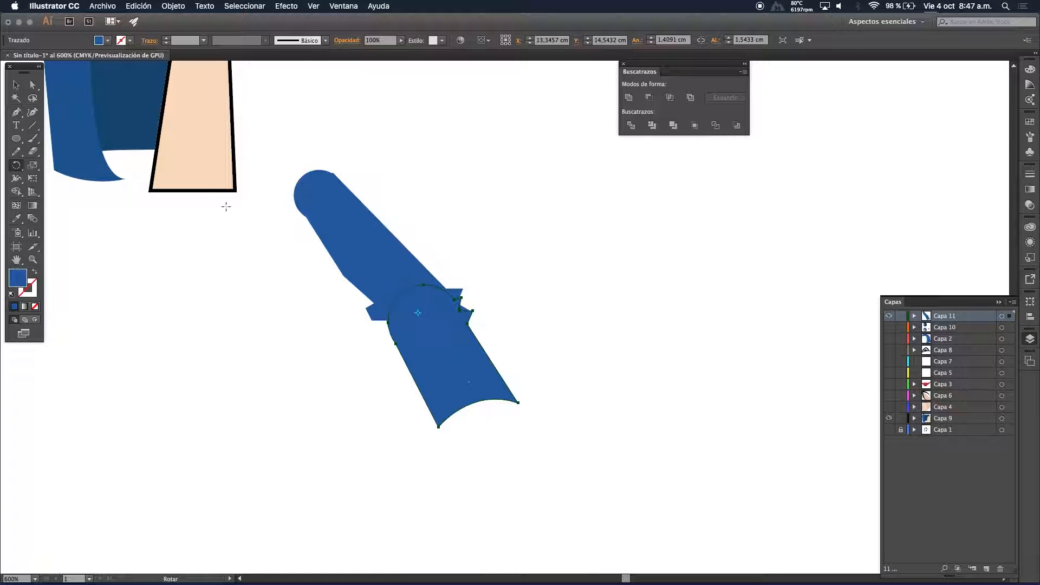
pyautogui.press('v')
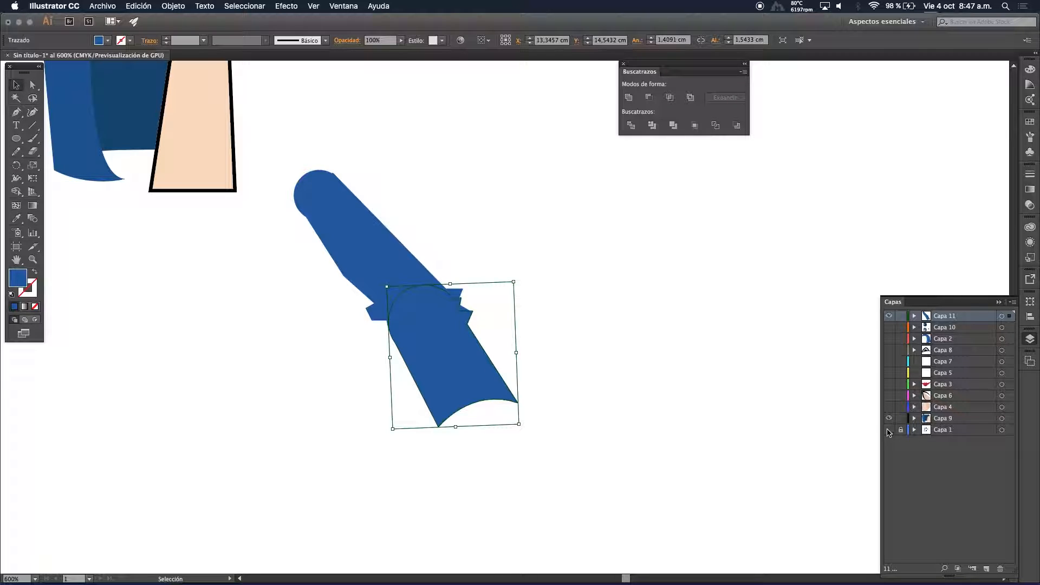
# Show Capa 1 and start a Pen outline of the bare forearm and hand, from the cuff around the hand's lower edge
pyautogui.click(889, 430)
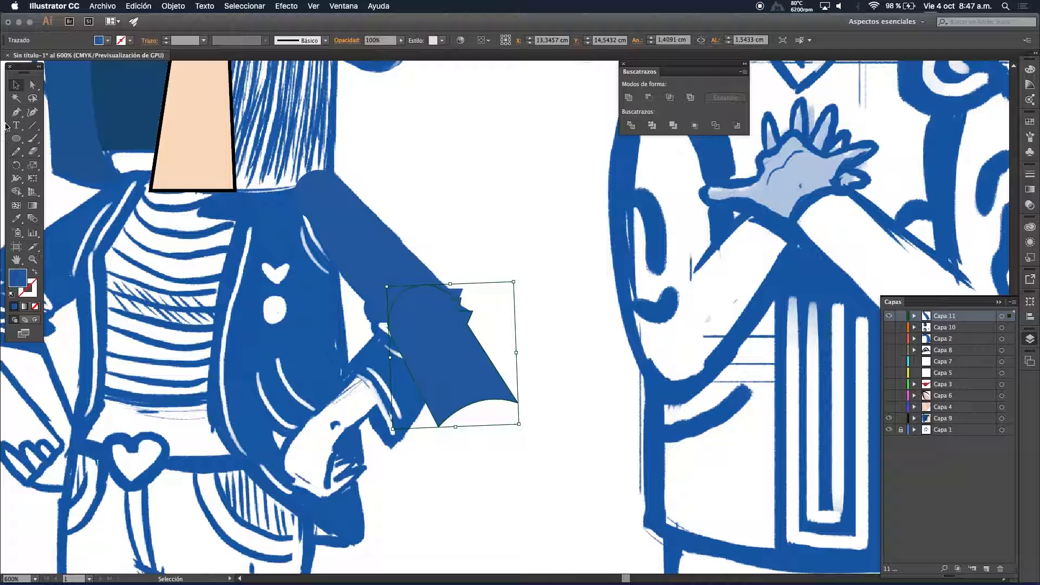
pyautogui.click(14, 113)
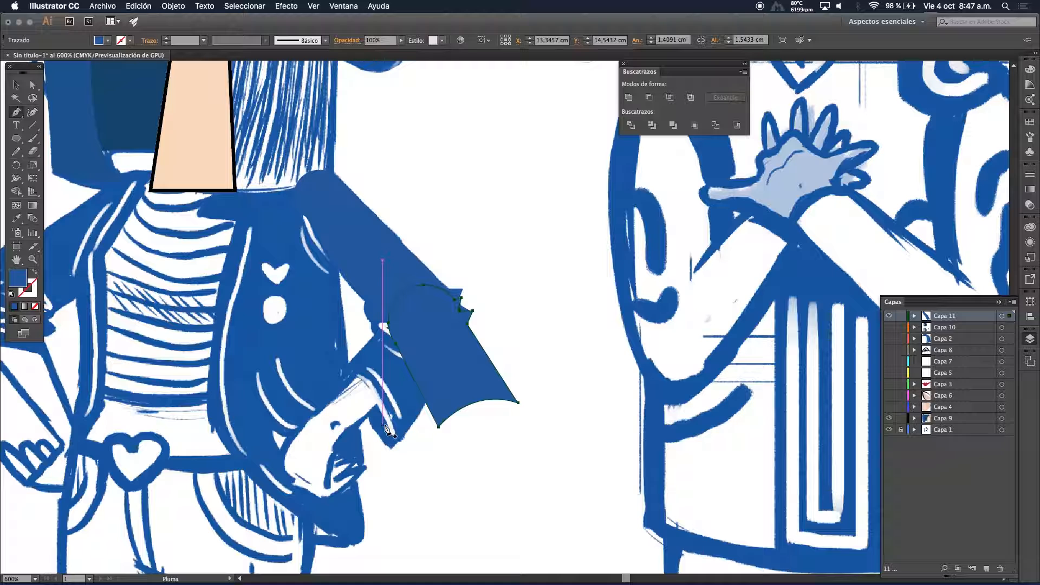
pyautogui.click(363, 368)
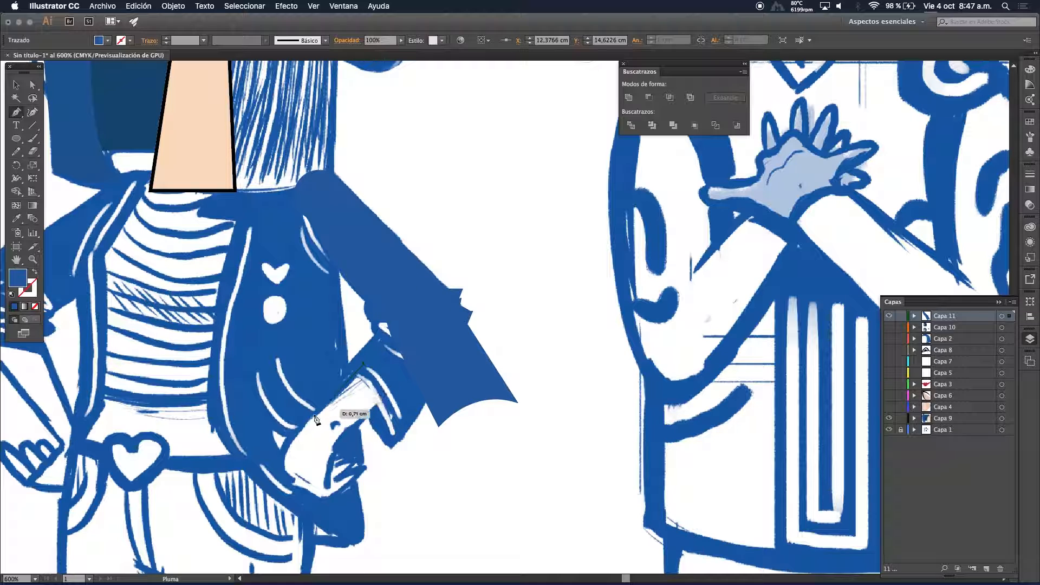
pyautogui.moveTo(281, 449); pyautogui.dragTo(311, 497)
pyautogui.click(311, 494)
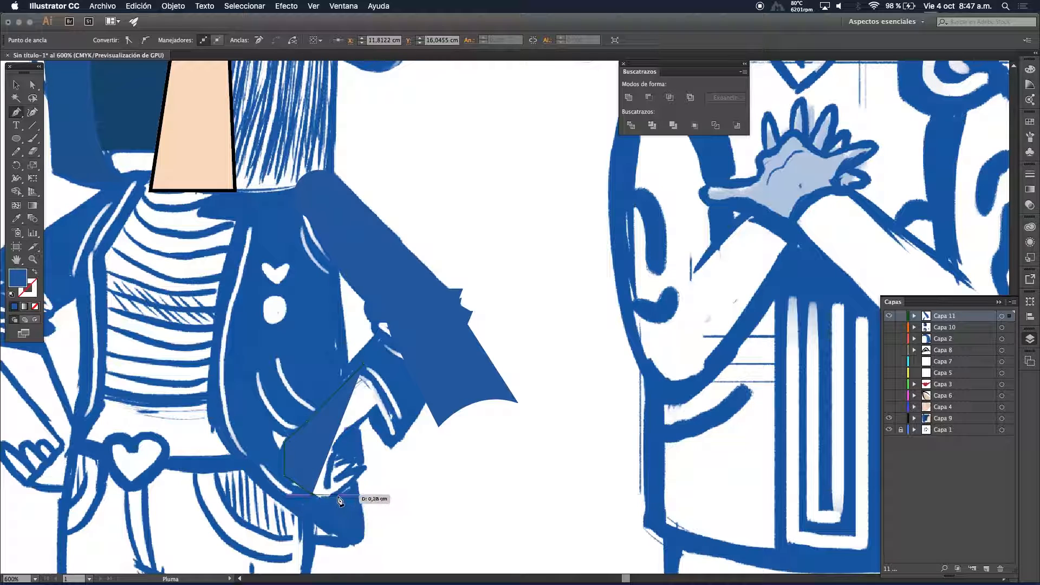
pyautogui.click(337, 494)
# Trace the pointed fingers and the forearm's other edge, and close the outline at the cuff
pyautogui.click(365, 469)
pyautogui.moveTo(366, 471)
pyautogui.mouseDown()
pyautogui.moveTo(348, 473)
pyautogui.moveTo(354, 466)
pyautogui.mouseUp()
pyautogui.click(352, 460)
pyautogui.click(325, 463)
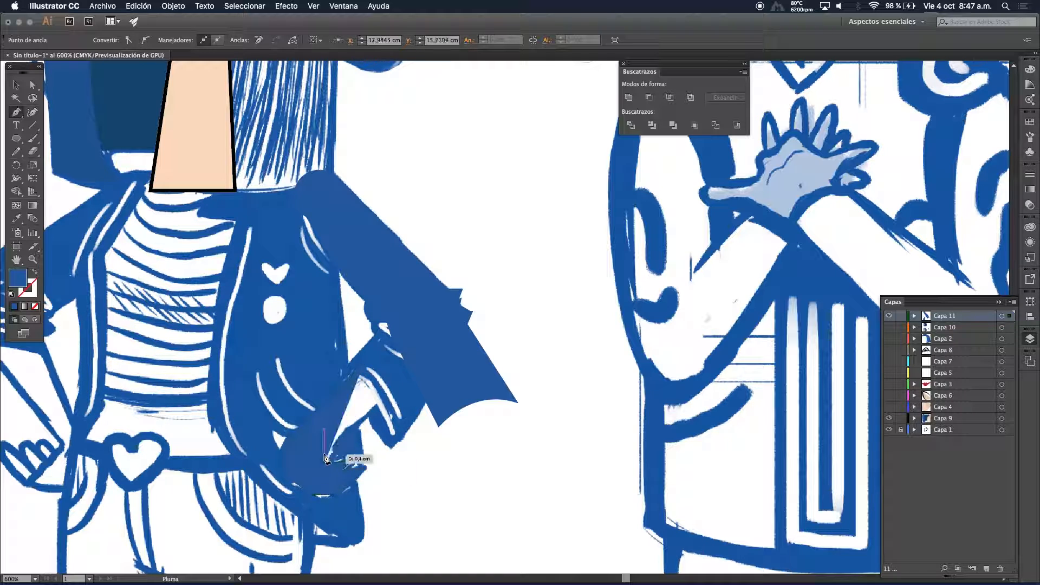
pyautogui.click(337, 443)
pyautogui.click(399, 387)
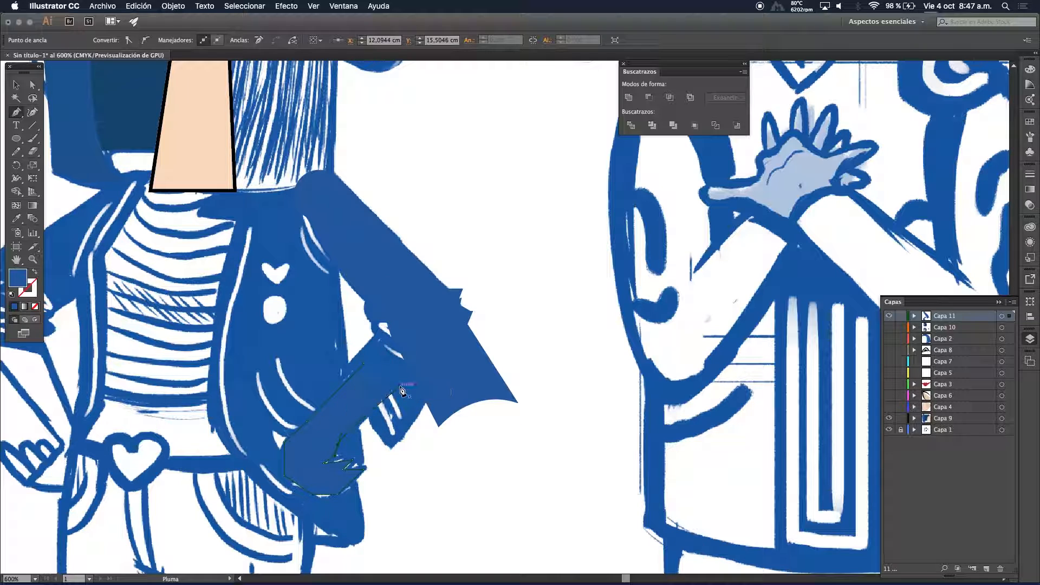
pyautogui.click(363, 363)
# Apply the neck's skin-coloured fill and black stroke to the forearm and hand shape with the Eyedropper
pyautogui.click(16, 83)
pyautogui.click(18, 220)
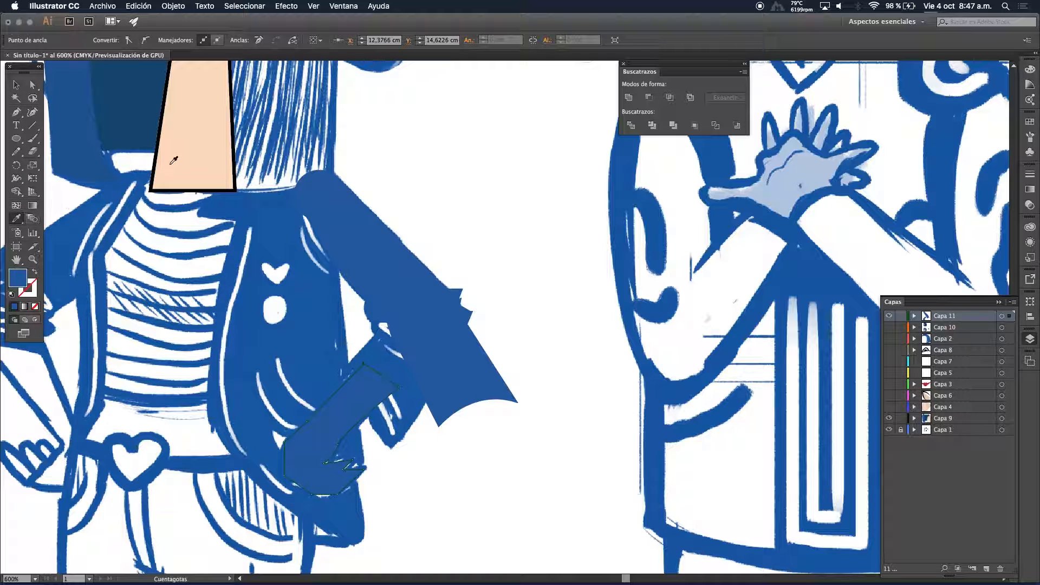
pyautogui.click(191, 152)
pyautogui.click(15, 88)
pyautogui.click(352, 370)
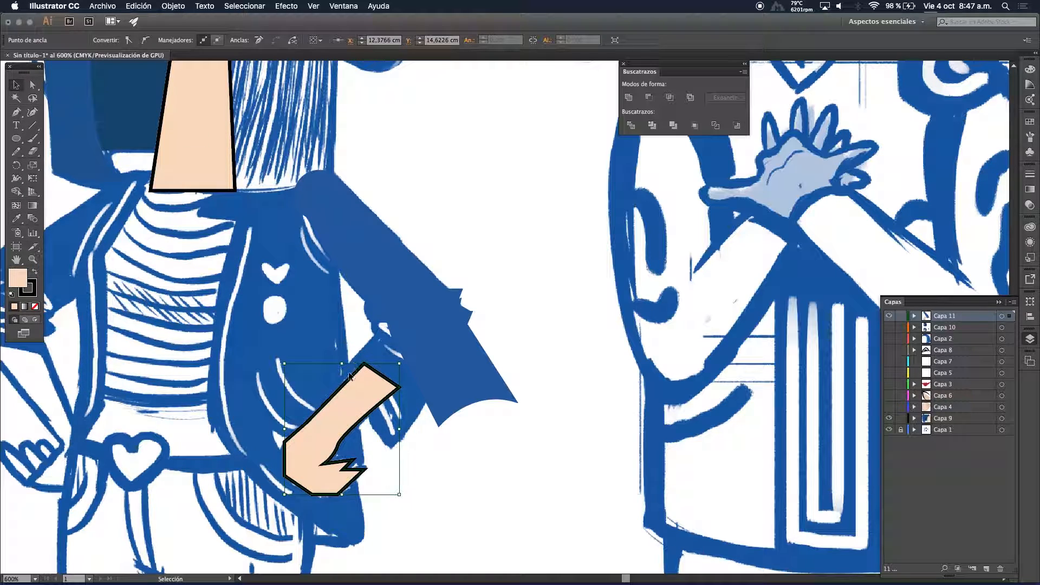
# Move the forearm and hand shape to the cuff of the extended sleeve and rotate it to follow the sleeve's direction
pyautogui.scroll(-5, 257, 277)
pyautogui.hscroll(4, 257, 276)
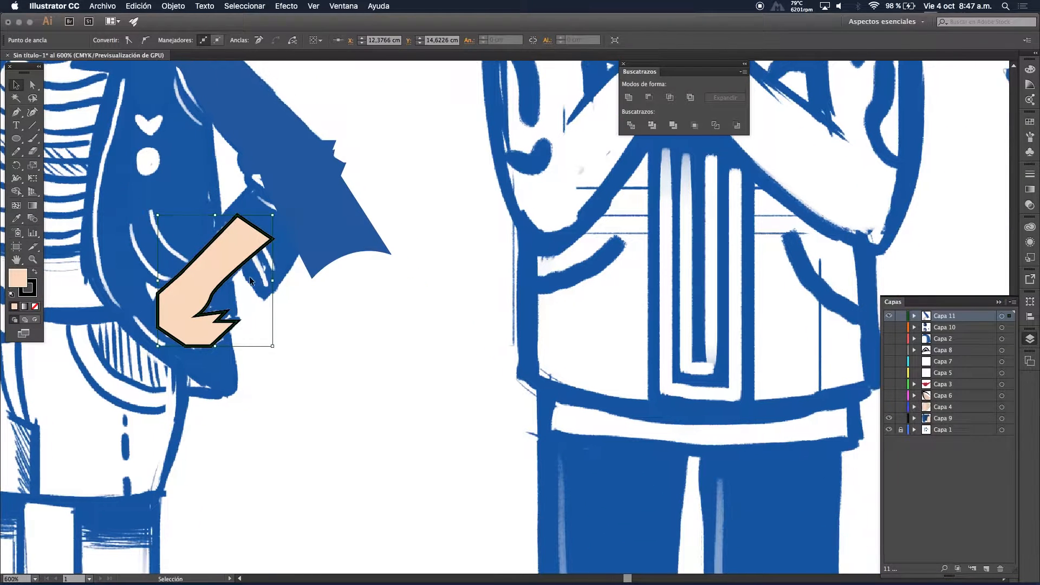
pyautogui.moveTo(178, 314); pyautogui.dragTo(291, 359)
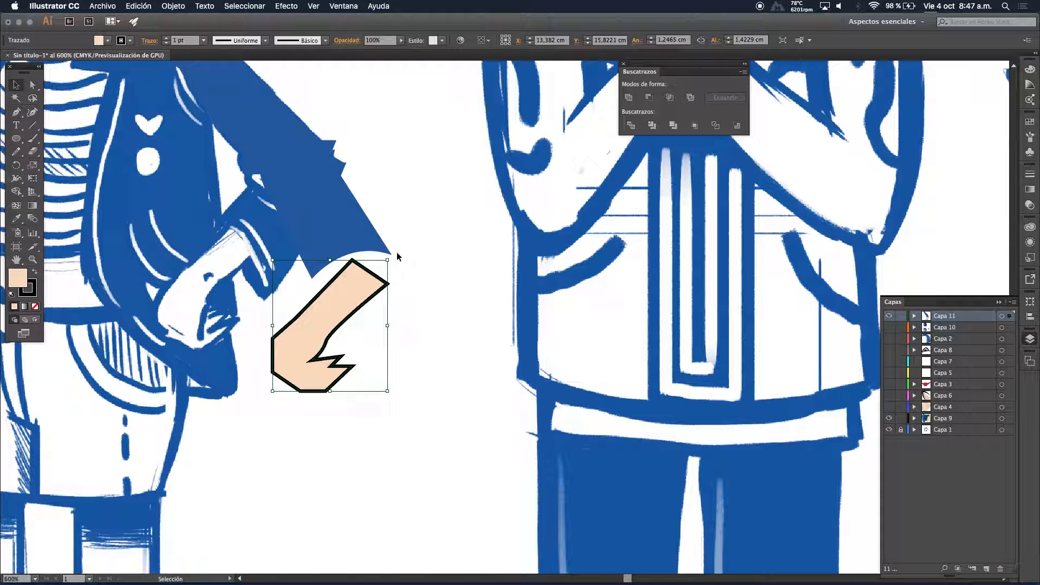
pyautogui.moveTo(401, 255); pyautogui.dragTo(272, 234)
pyautogui.moveTo(315, 300); pyautogui.dragTo(360, 269)
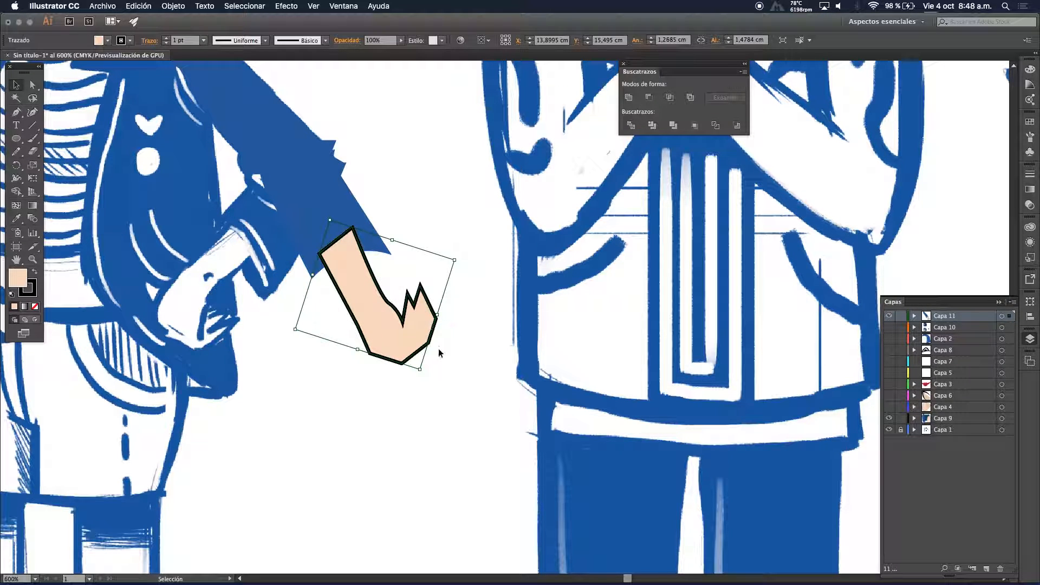
pyautogui.moveTo(424, 376); pyautogui.dragTo(396, 349)
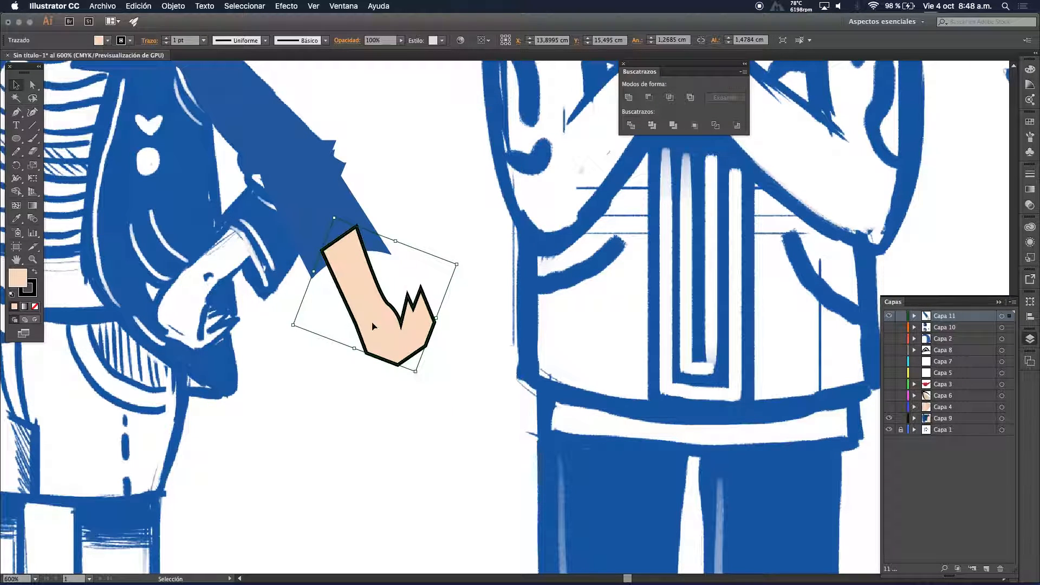
# Send the forearm and hand shape to the back, behind the sleeve
pyautogui.rightClick(353, 296)
pyautogui.moveTo(469, 447)
pyautogui.click(497, 474)
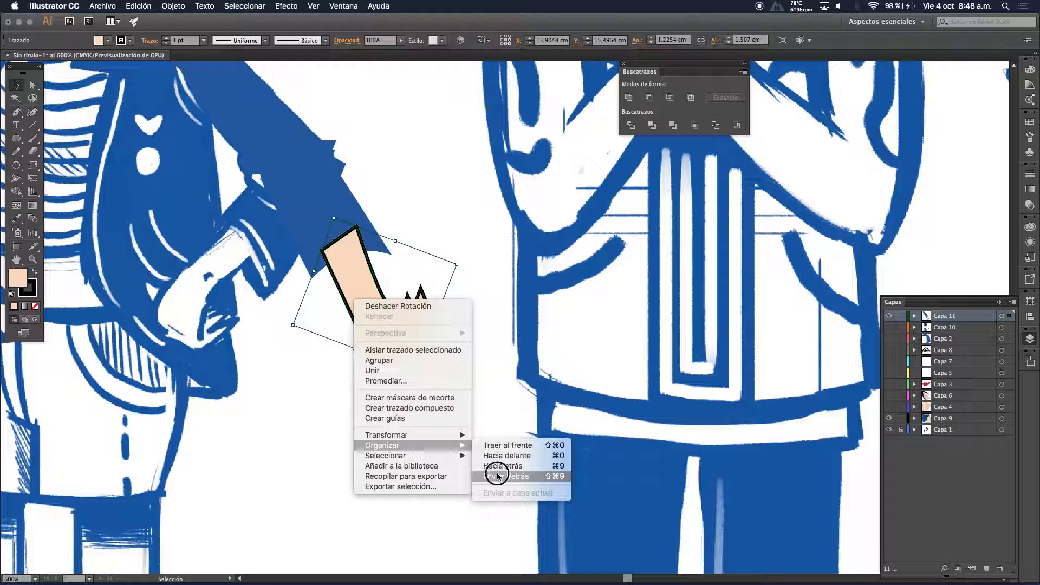
pyautogui.click(471, 403)
# Hide the sketch layer Capa 1
pyautogui.press('alt+super+space')
pyautogui.click(388, 354)
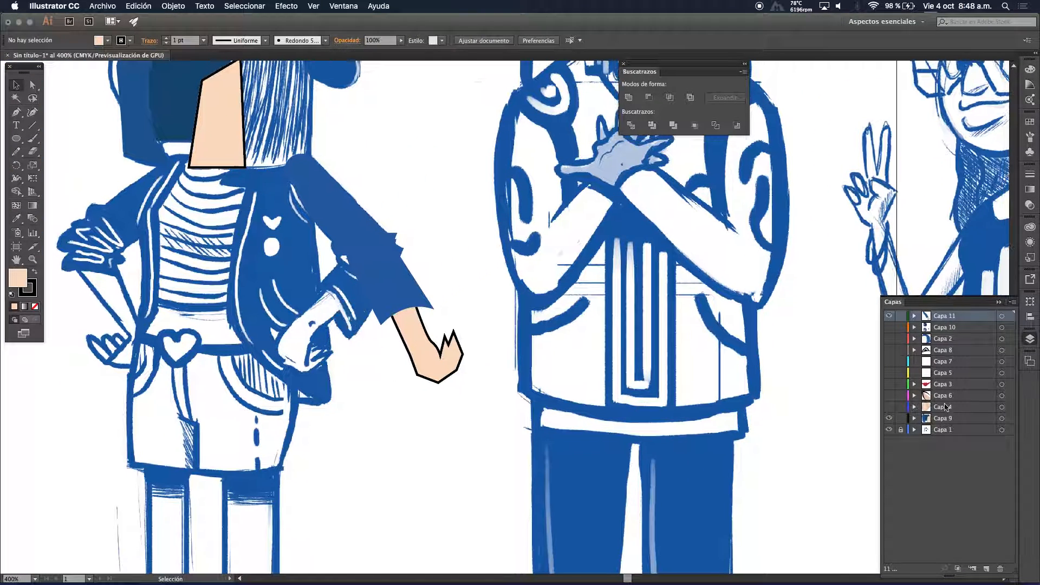
pyautogui.click(890, 431)
pyautogui.press('space')
pyautogui.moveTo(386, 325)
pyautogui.mouseDown()
pyautogui.moveTo(385, 355)
pyautogui.moveTo(462, 374)
pyautogui.mouseUp()
pyautogui.keyDown('alt'); pyautogui.keyDown('super'); pyautogui.click(448, 344); pyautogui.keyUp('super'); pyautogui.keyUp('alt')
pyautogui.moveTo(390, 351)
pyautogui.mouseDown()
pyautogui.moveTo(295, 313)
pyautogui.moveTo(261, 336)
pyautogui.mouseUp()
pyautogui.keyDown('super'); pyautogui.click(378, 313); pyautogui.keyUp('super')
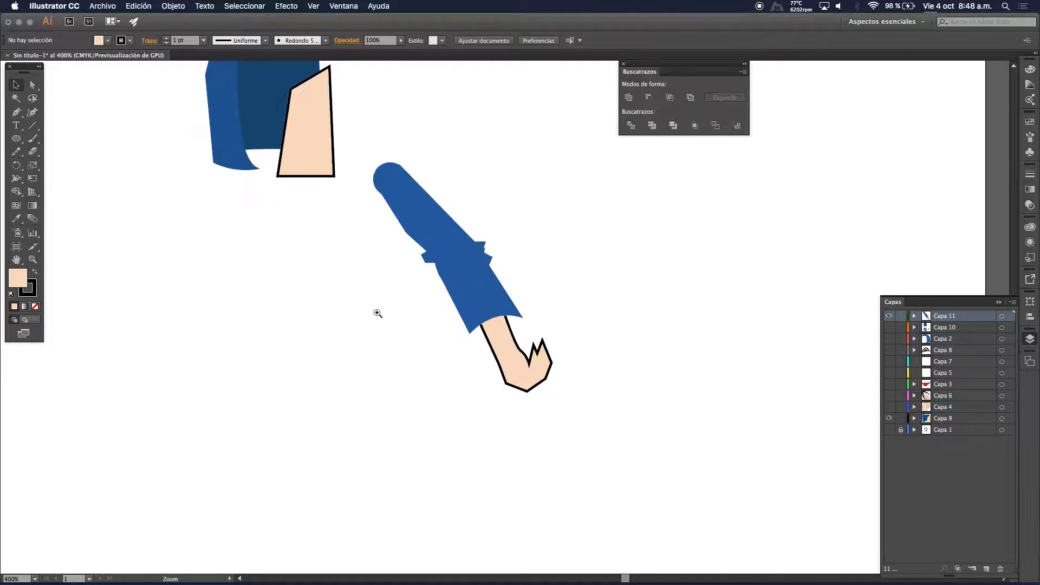
pyautogui.moveTo(454, 307); pyautogui.dragTo(355, 325)
pyautogui.keyDown('super'); pyautogui.click(355, 325); pyautogui.keyUp('super')
pyautogui.moveTo(439, 311); pyautogui.dragTo(248, 292)
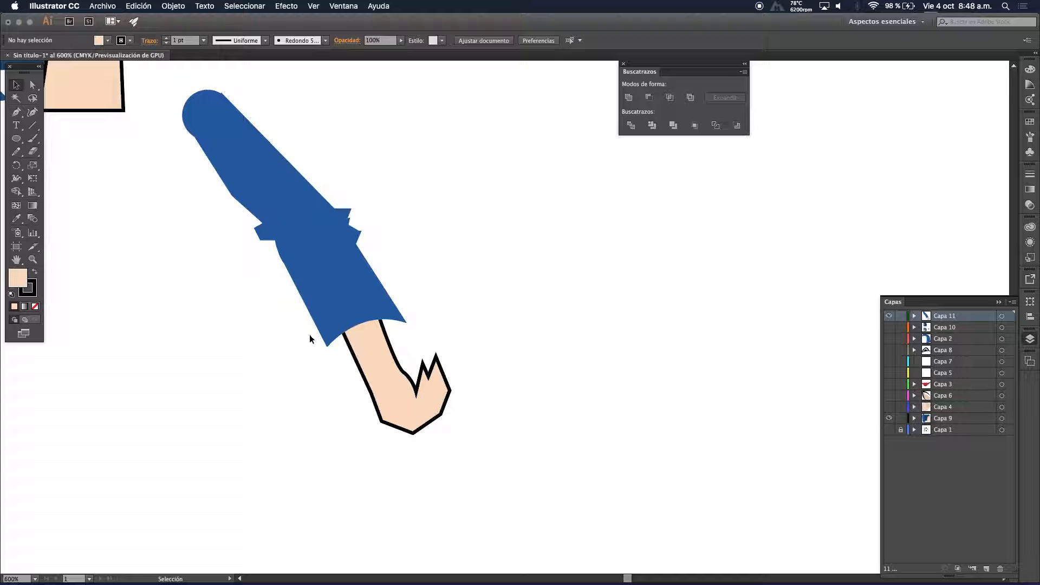
# Draw a closed cuff shape with the Pen across the sleeve's end, with a curved edge bulging over the forearm
pyautogui.click(17, 112)
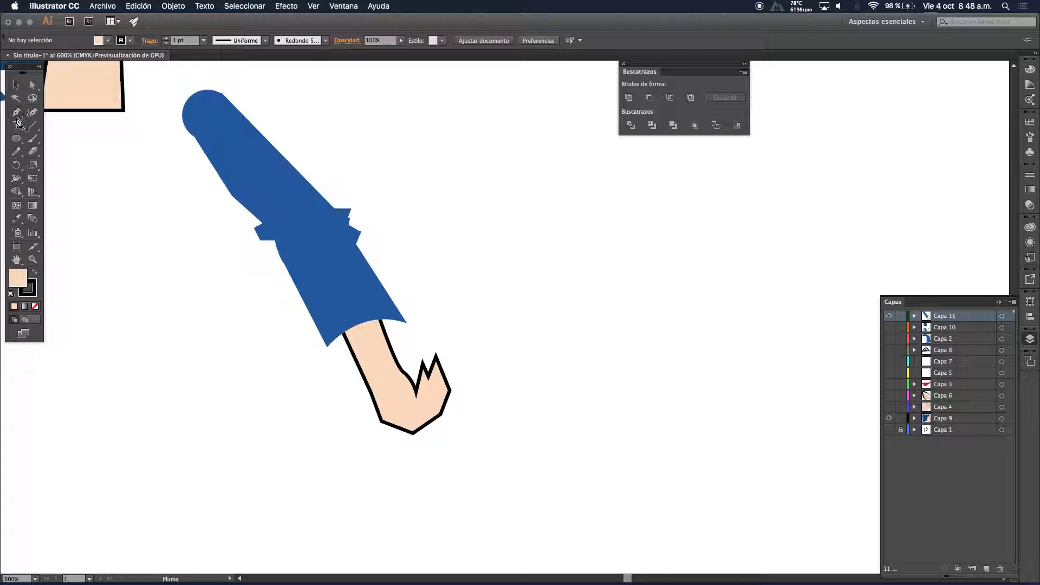
pyautogui.click(327, 346)
pyautogui.moveTo(408, 324); pyautogui.dragTo(425, 281)
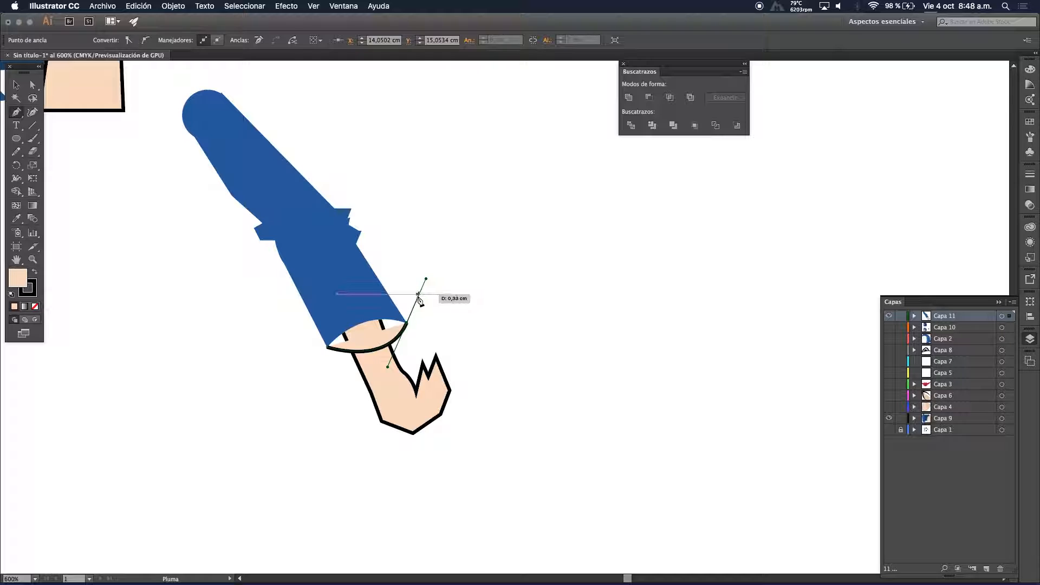
pyautogui.click(407, 324)
pyautogui.click(383, 293)
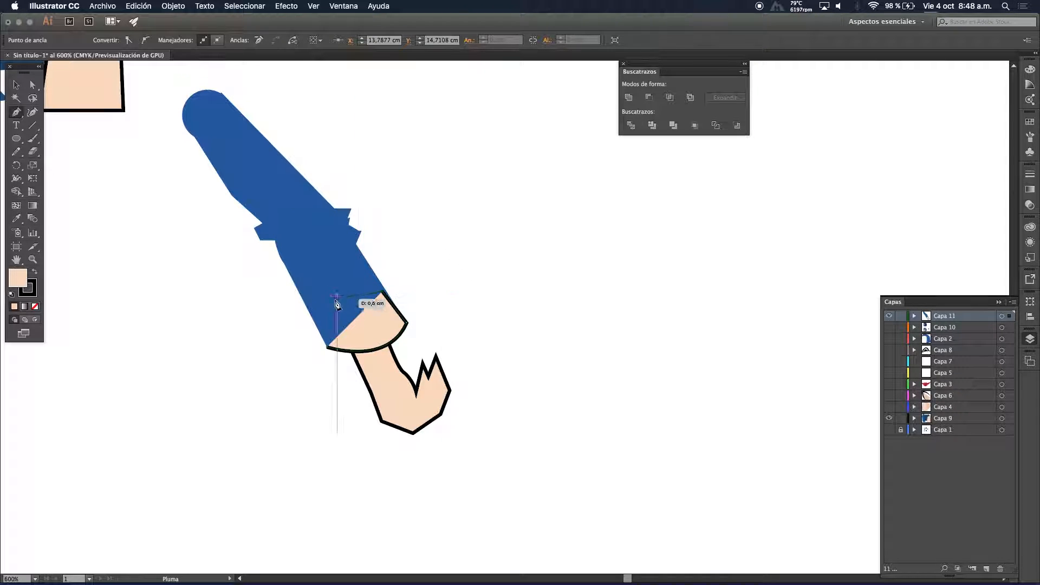
pyautogui.click(322, 312)
pyautogui.click(326, 345)
pyautogui.click(16, 85)
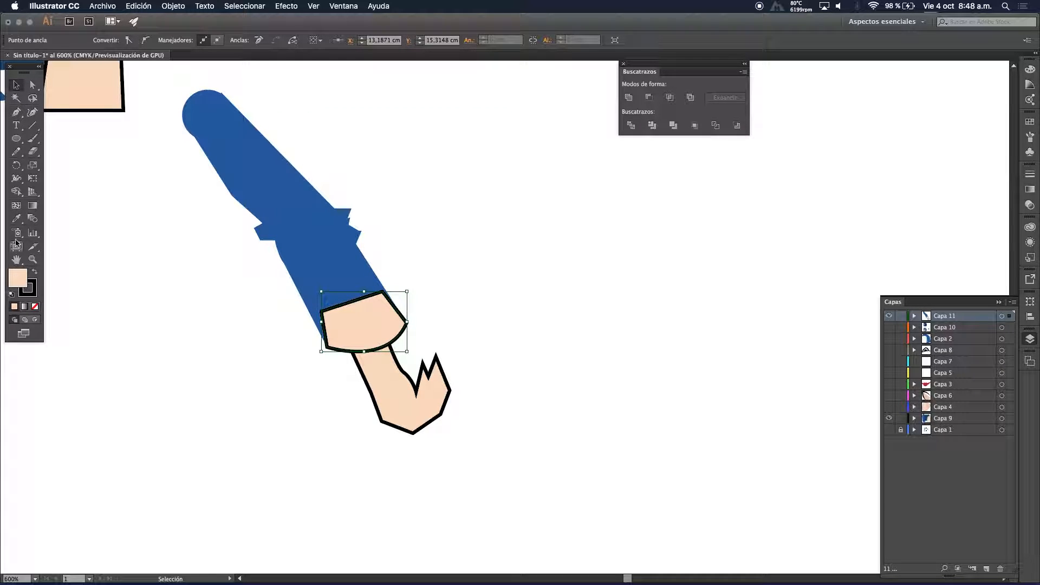
# Copy the sleeve's blue onto the cuff shape with the Eyedropper and darken its fill to RGB 39, 76, 130
pyautogui.click(17, 219)
pyautogui.click(326, 275)
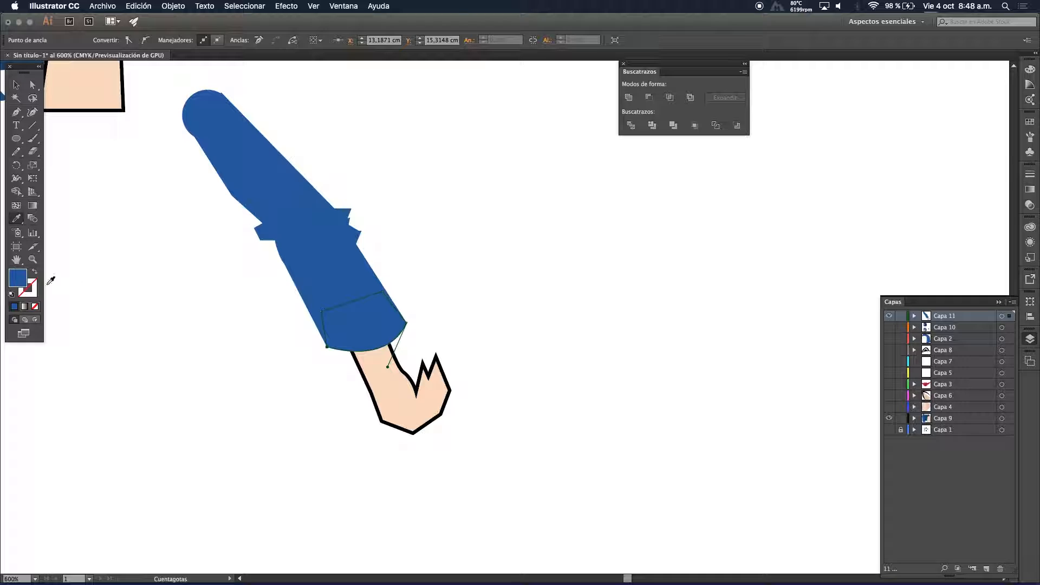
pyautogui.doubleClick(19, 282)
pyautogui.click(105, 164)
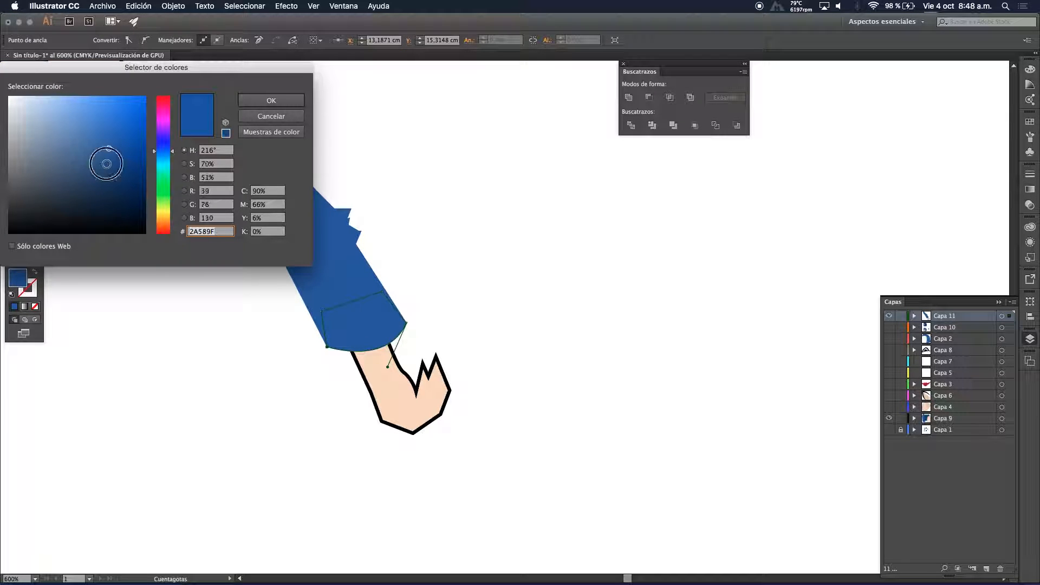
pyautogui.click(270, 100)
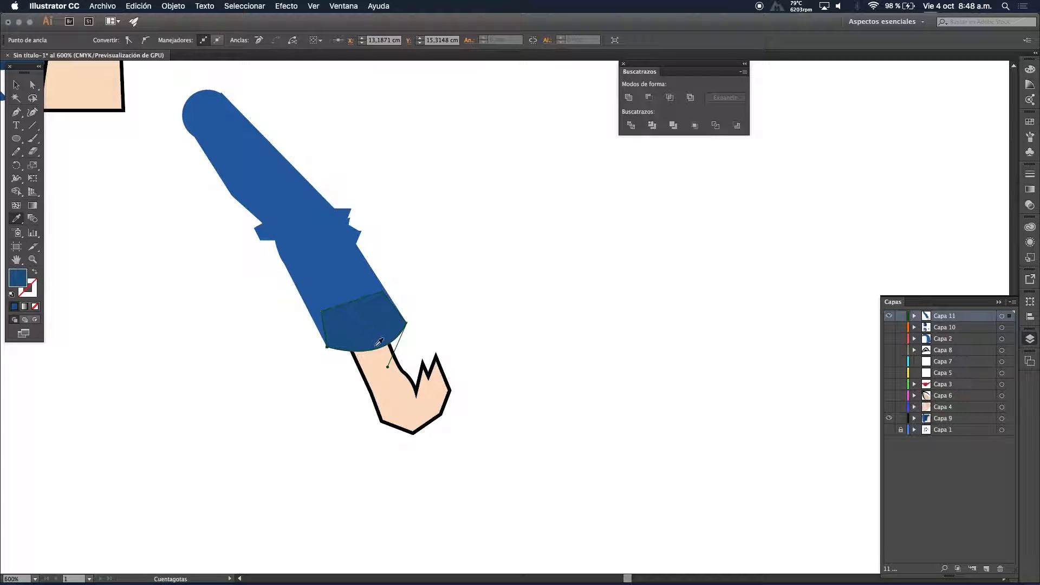
# Send the dark cuff shape behind the sleeve and the forearm as the sleeve's inner side
pyautogui.press('v')
pyautogui.rightClick(373, 340)
pyautogui.moveTo(427, 486)
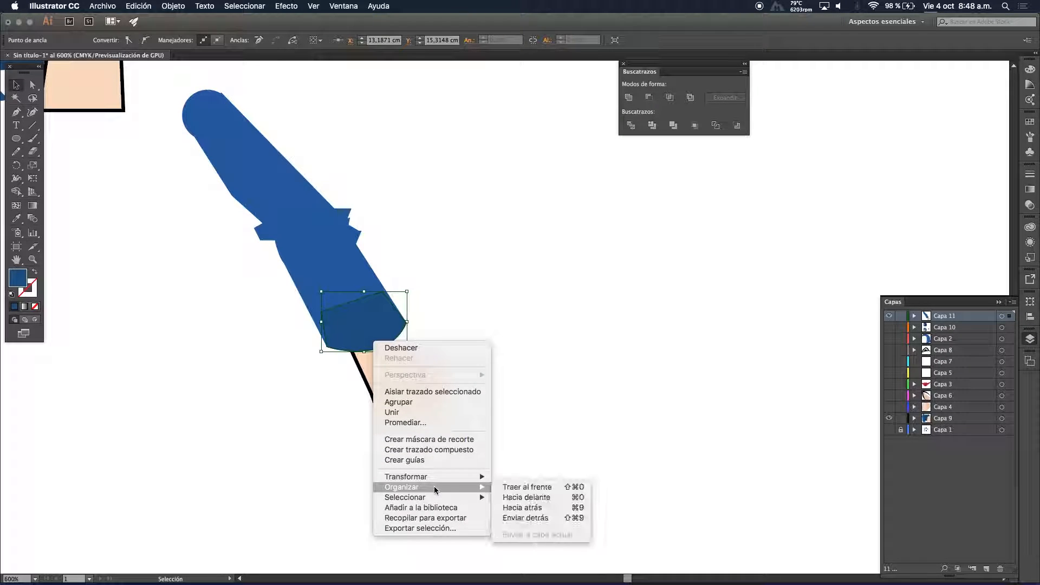
pyautogui.click(524, 509)
pyautogui.click(190, 421)
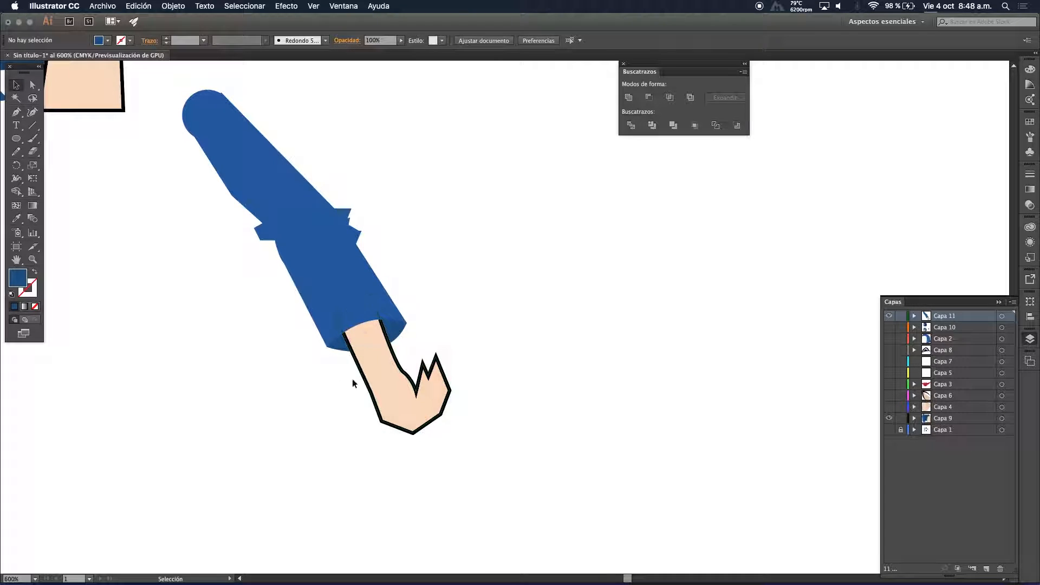
# Cut the dark cuff shape and paste it in place behind the other arm pieces
pyautogui.click(398, 330)
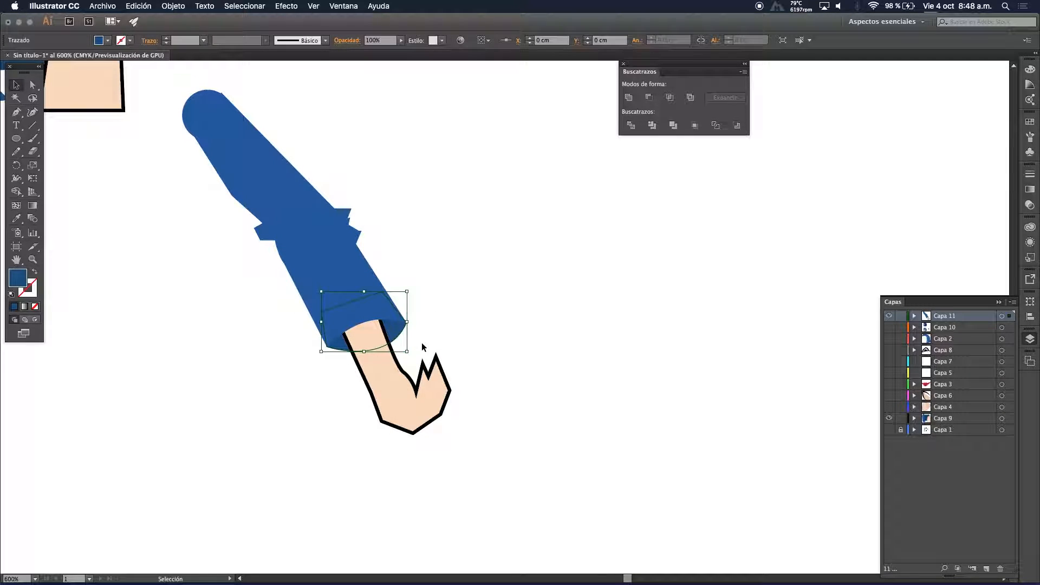
pyautogui.press('Delete')
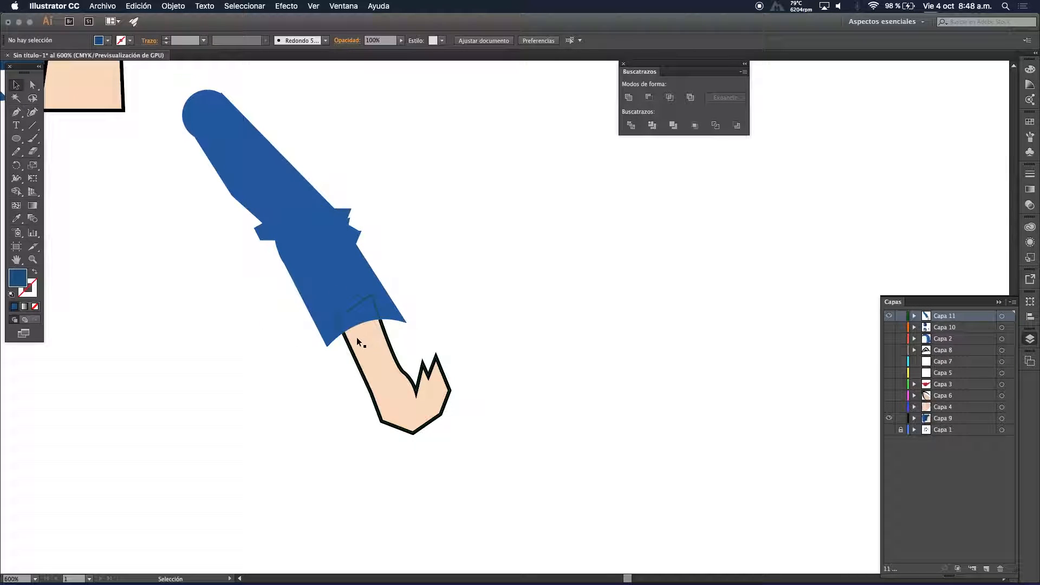
pyautogui.press('super+b')
pyautogui.click(282, 349)
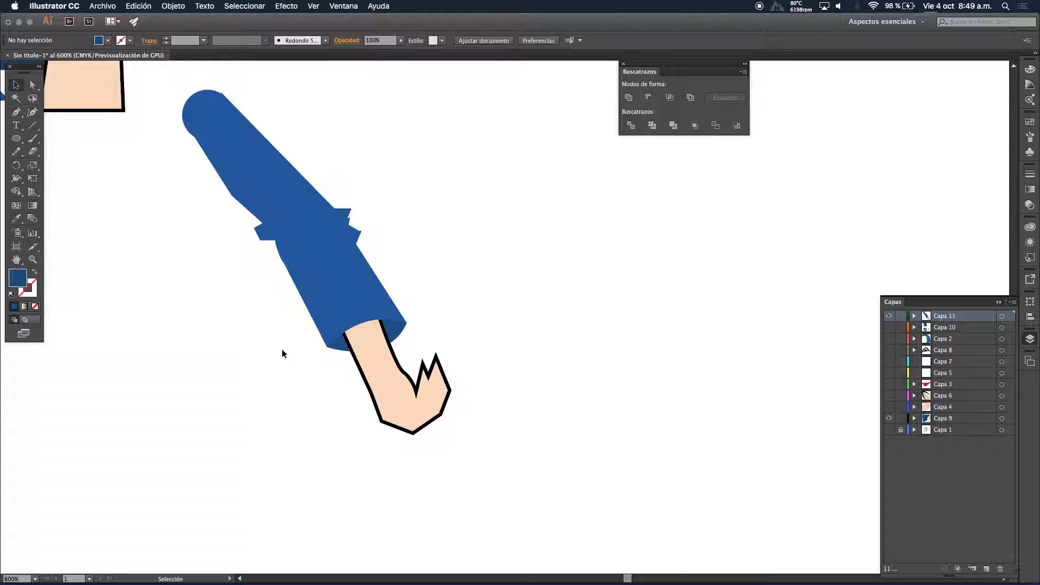
# Slide the forearm and hand slightly out of and back into the cuff to adjust their position
pyautogui.moveTo(382, 374)
pyautogui.mouseDown()
pyautogui.moveTo(370, 355)
pyautogui.moveTo(380, 394)
pyautogui.mouseUp()
pyautogui.click(299, 409)
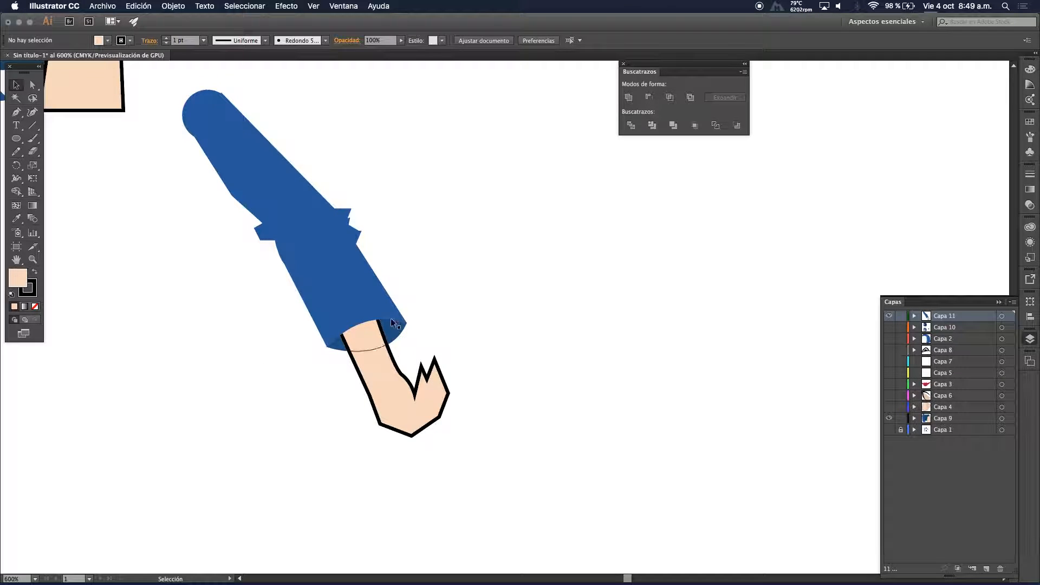
pyautogui.click(379, 363)
pyautogui.moveTo(379, 363); pyautogui.dragTo(382, 359)
pyautogui.click(529, 232)
pyautogui.click(351, 326)
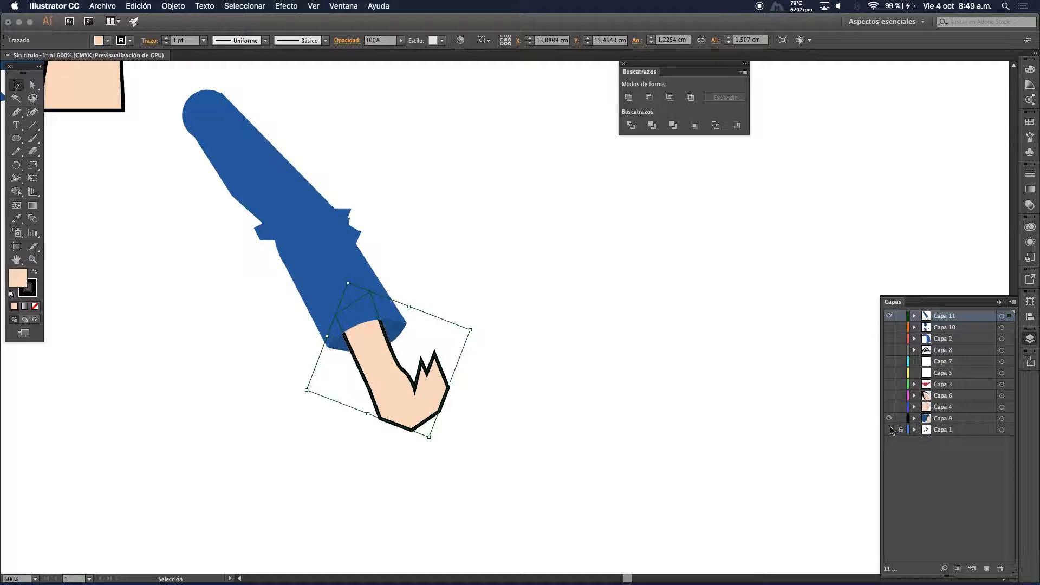
# Show Capa 1, then rotate the forearm sleeve, cuff and hand inward together and place them over the sketched bent arm
pyautogui.click(888, 430)
pyautogui.press('super+alt+space')
pyautogui.keyDown('alt'); pyautogui.keyDown('super'); pyautogui.click(365, 306); pyautogui.keyUp('super'); pyautogui.keyUp('alt')
pyautogui.keyDown('alt'); pyautogui.keyDown('super'); pyautogui.click(365, 303); pyautogui.keyUp('super'); pyautogui.keyUp('alt')
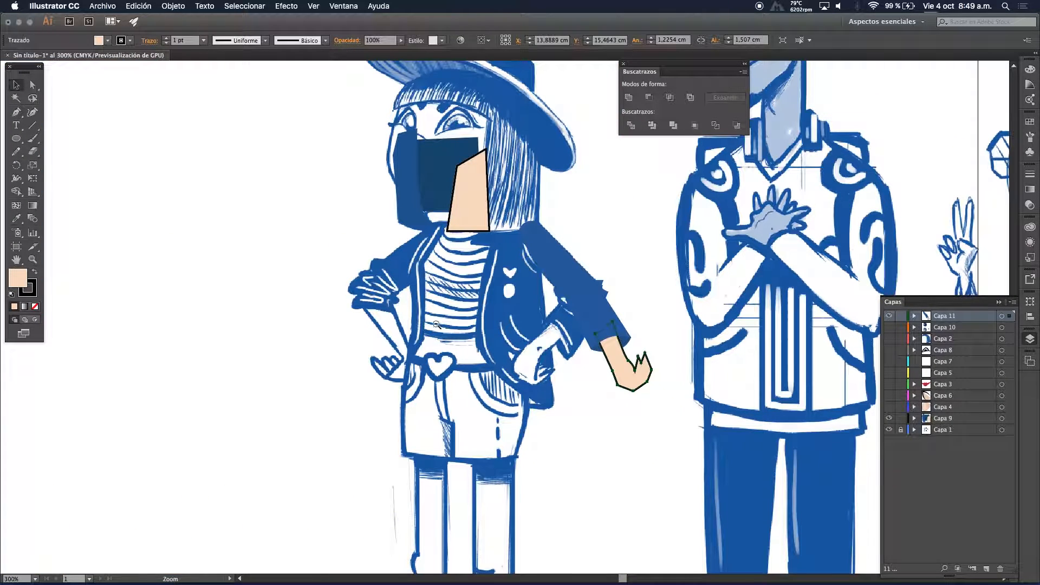
pyautogui.click(561, 456)
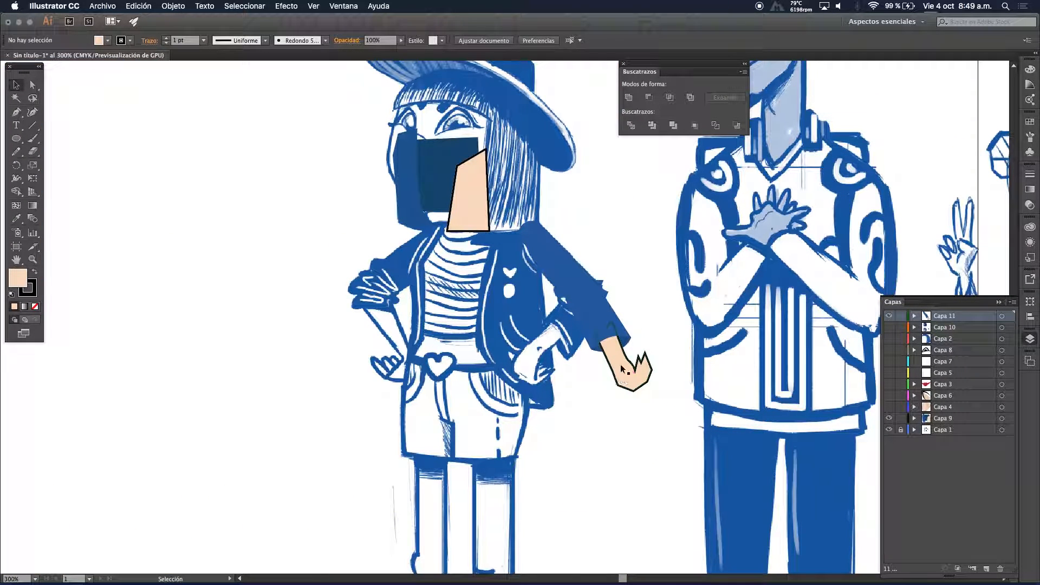
pyautogui.moveTo(650, 320); pyautogui.dragTo(597, 401)
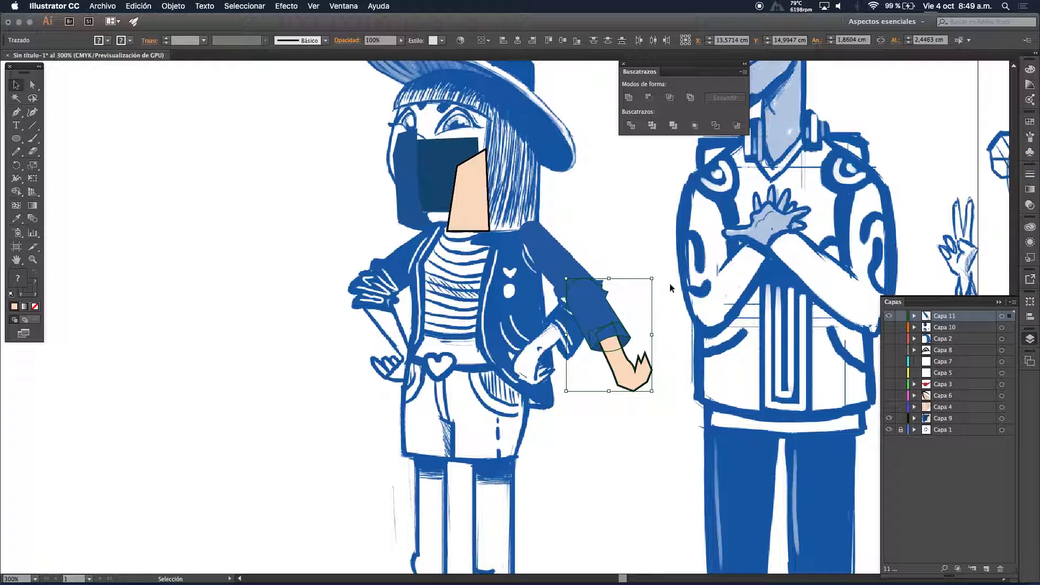
pyautogui.moveTo(658, 274); pyautogui.dragTo(712, 366)
pyautogui.moveTo(616, 333); pyautogui.dragTo(581, 321)
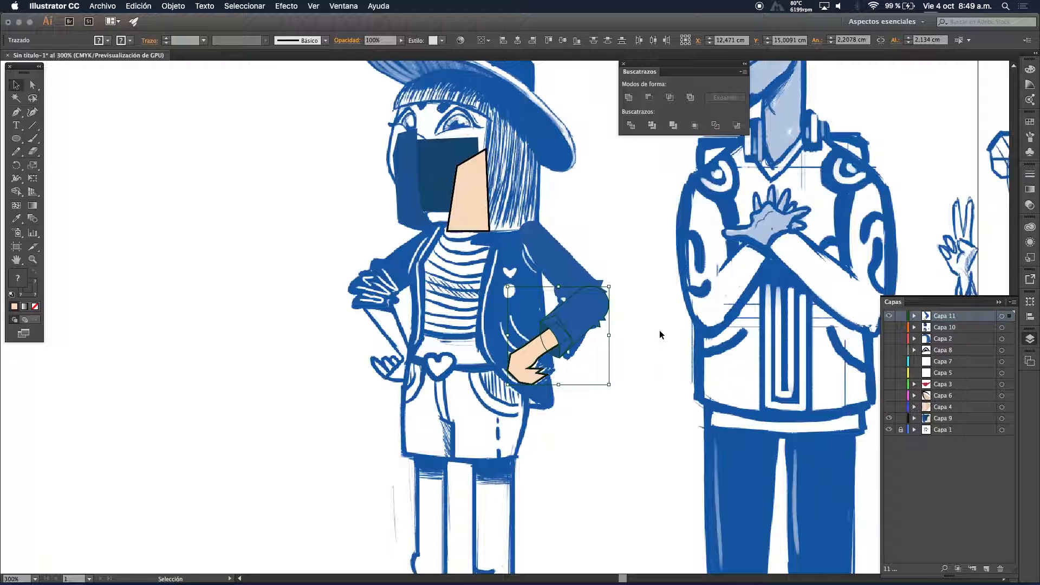
pyautogui.click(648, 319)
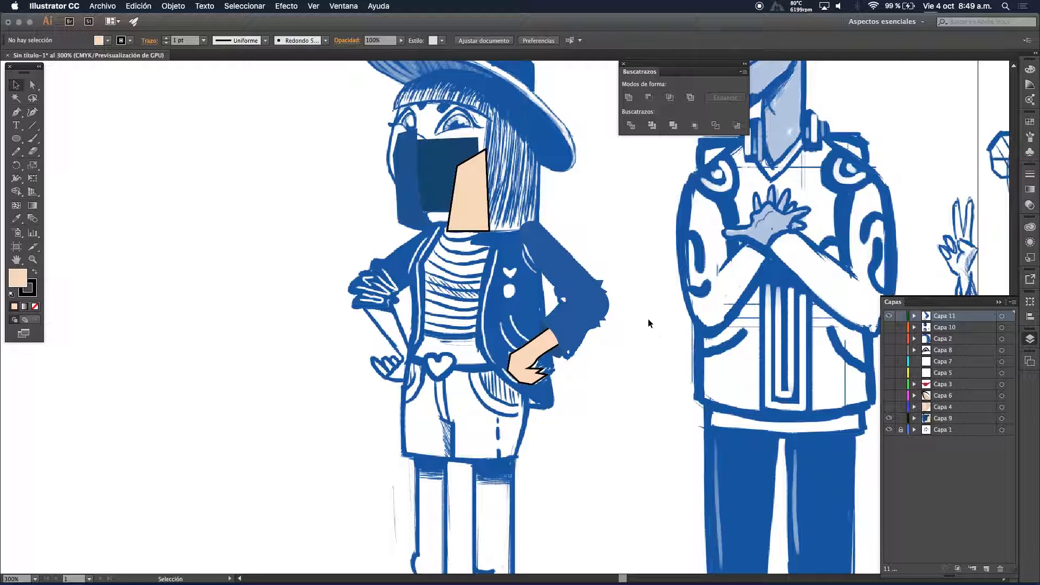
# Compare the bent vector arm with the sketched one by toggling the visibility of Capa 1, Capa 9 and Capa 11
pyautogui.click(889, 429)
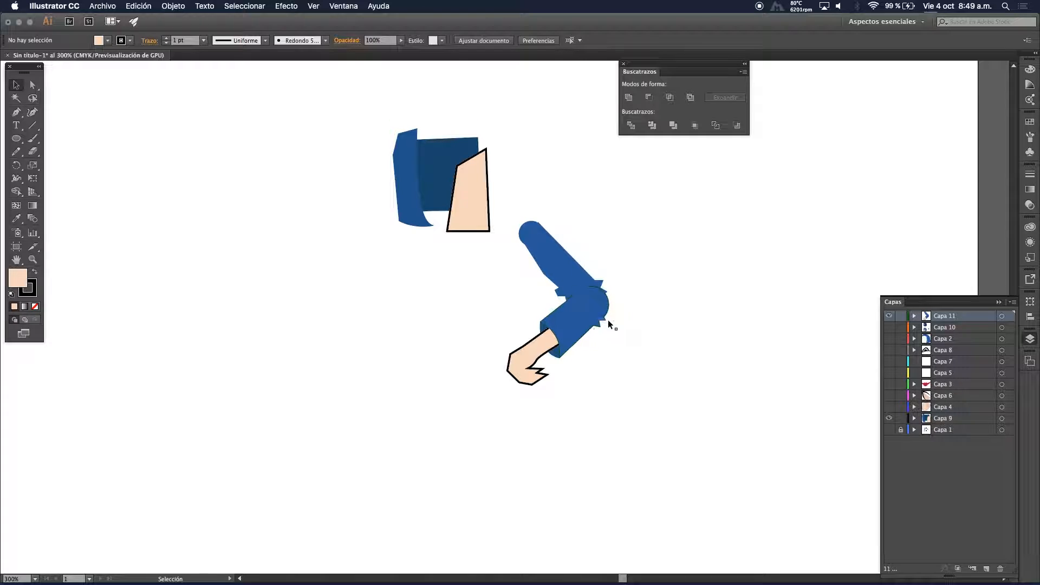
pyautogui.scroll(3, 607, 301)
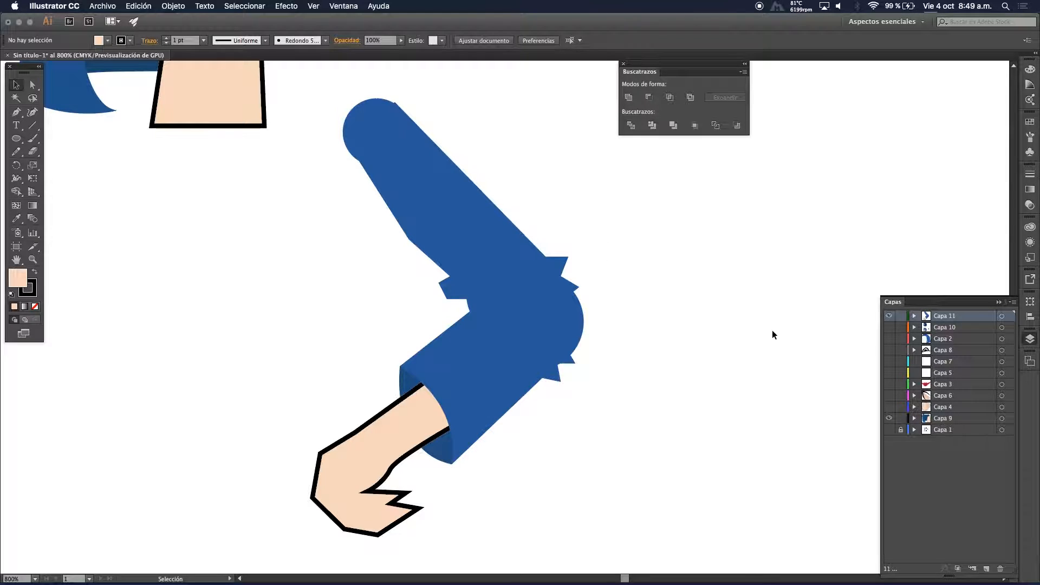
pyautogui.click(889, 429)
pyautogui.click(889, 420)
pyautogui.click(889, 420)
pyautogui.click(887, 317)
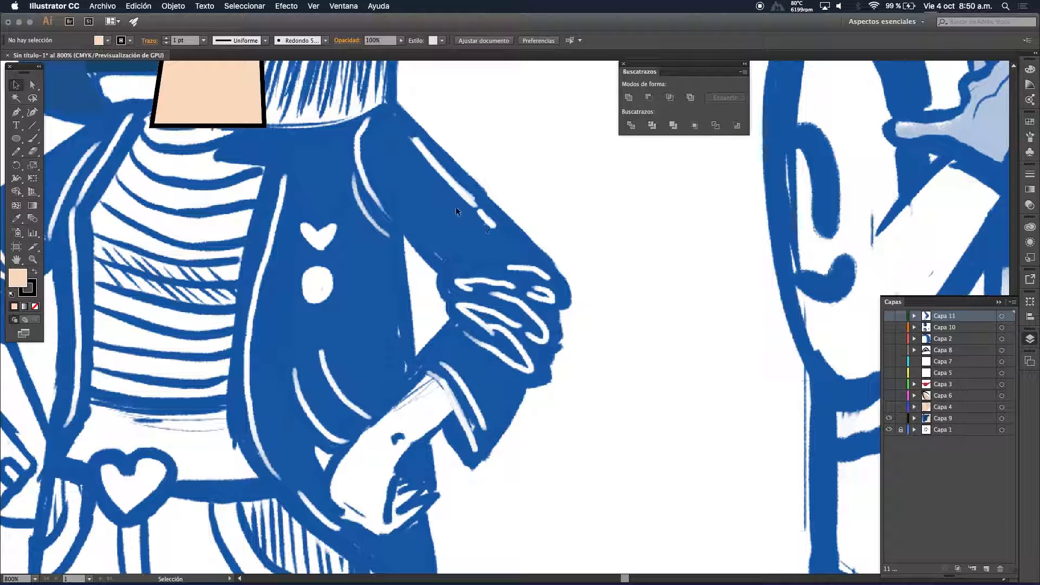
pyautogui.click(888, 429)
pyautogui.click(888, 317)
pyautogui.keyDown('alt'); pyautogui.keyDown('super'); pyautogui.click(512, 255); pyautogui.keyUp('super'); pyautogui.keyUp('alt')
pyautogui.keyDown('alt'); pyautogui.keyDown('super'); pyautogui.click(469, 285); pyautogui.keyUp('super'); pyautogui.keyUp('alt')
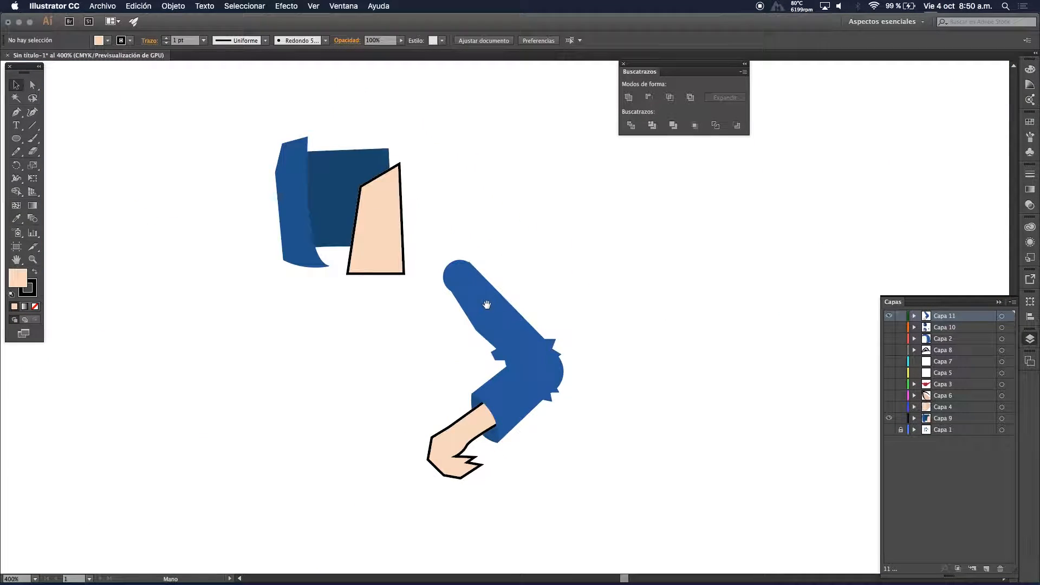
# Show the hidden layers from Capa 10 to Capa 4 and toggle the Capa 1 sketch to review the whole character
pyautogui.click(888, 430)
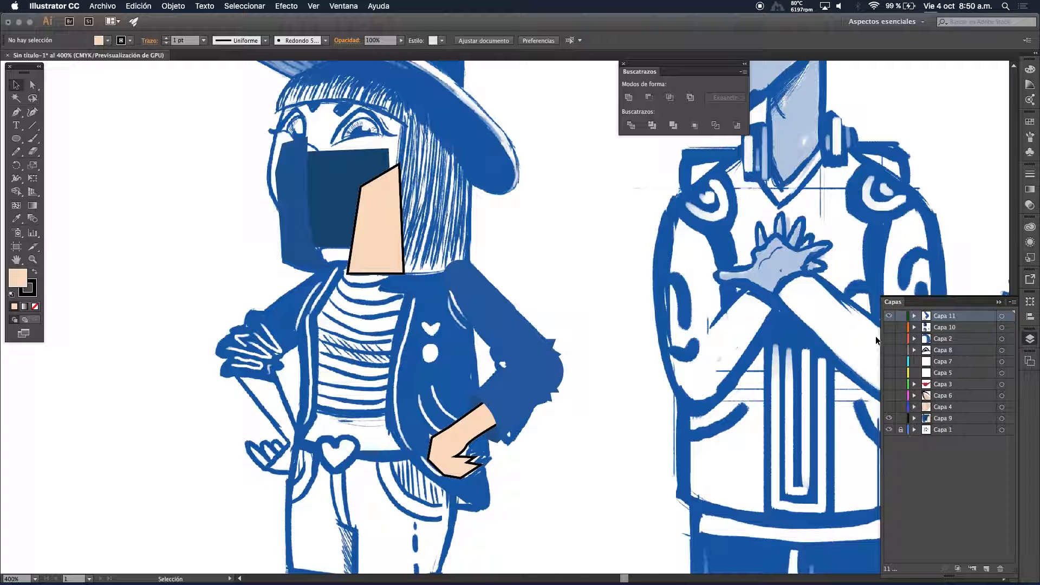
pyautogui.moveTo(889, 327); pyautogui.dragTo(889, 418)
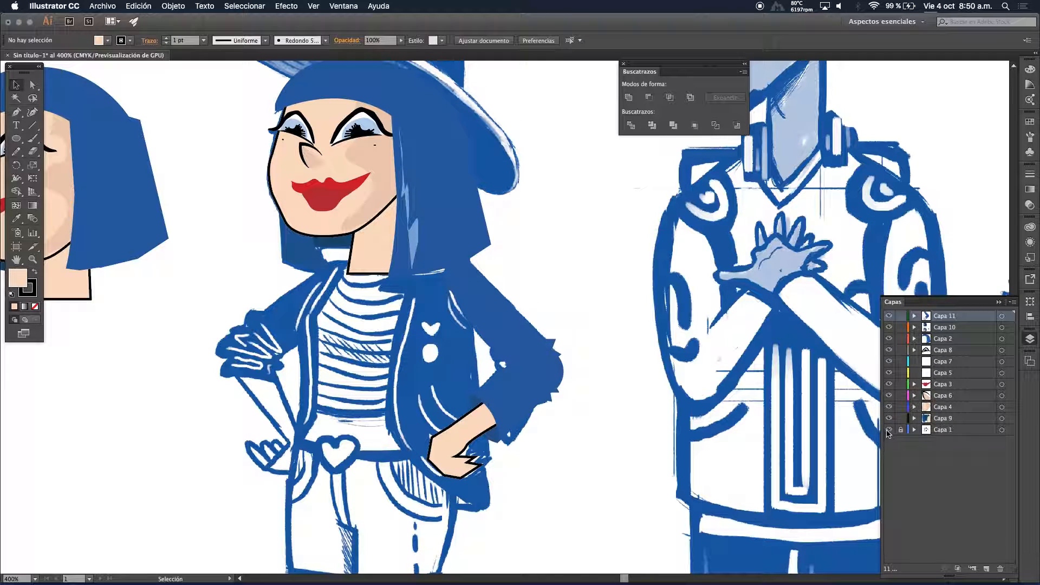
pyautogui.click(888, 430)
pyautogui.press('super+minus')
pyautogui.moveTo(450, 332); pyautogui.dragTo(443, 367)
pyautogui.press('super+minus')
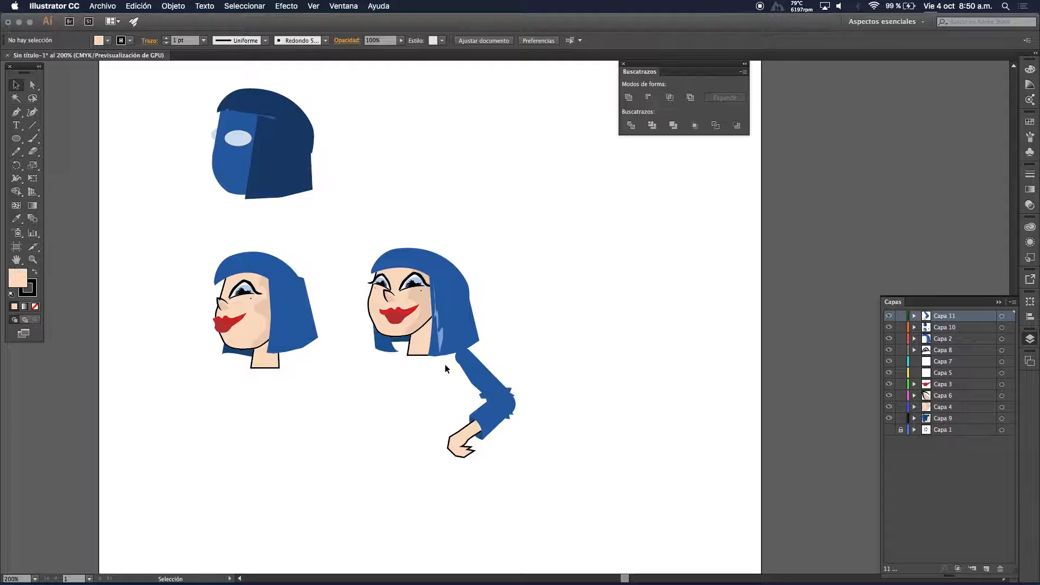
pyautogui.click(888, 429)
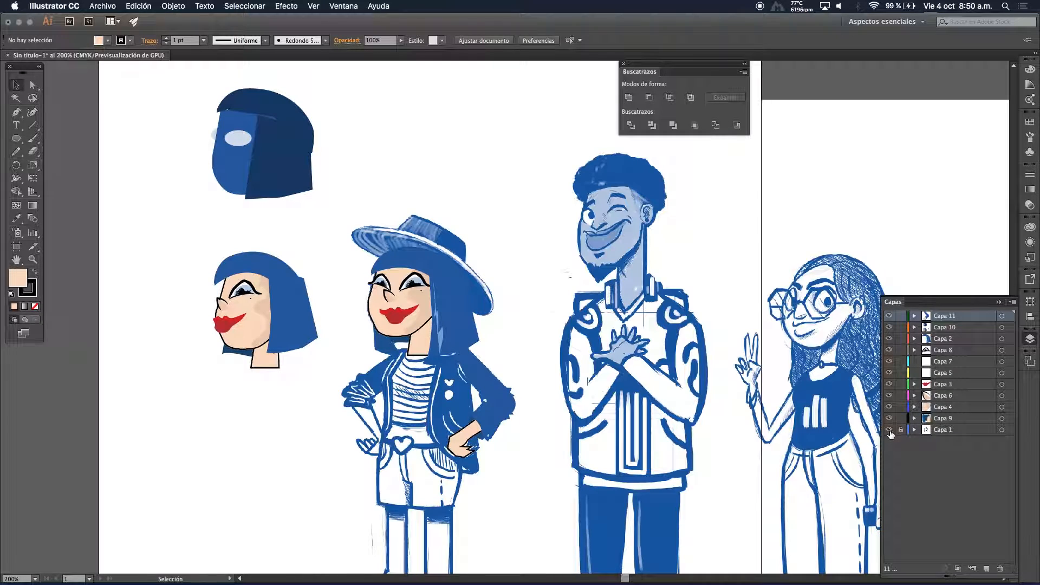
# Rotate the woman's forearm sleeve, cuff and hand outward together so the arm extends straight and diagonally from the shoulder
pyautogui.scroll(-3, 648, 350)
pyautogui.hscroll(4, 649, 350)
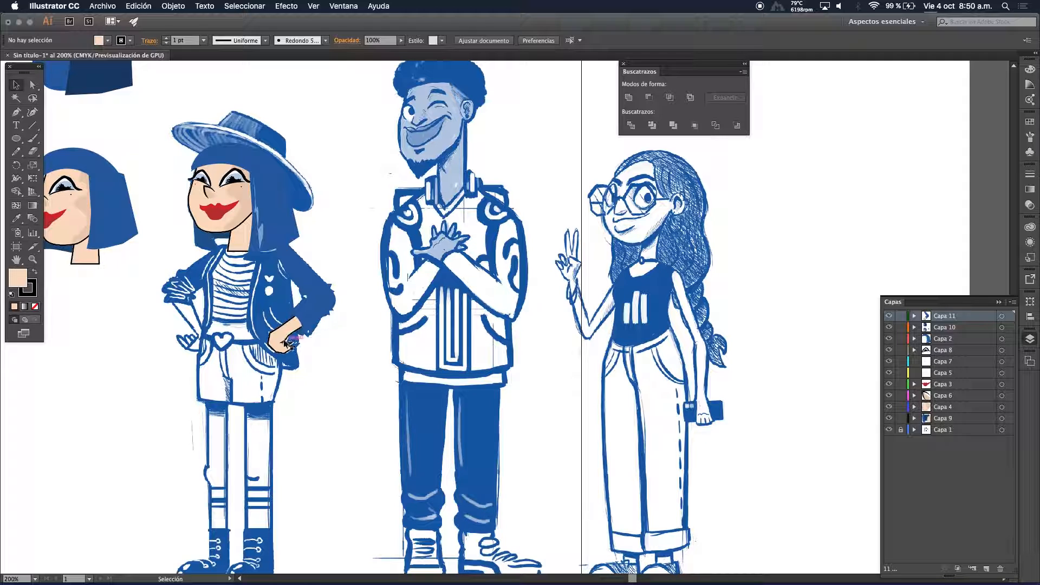
pyautogui.moveTo(254, 311); pyautogui.dragTo(345, 262)
pyautogui.moveTo(288, 311); pyautogui.dragTo(329, 312)
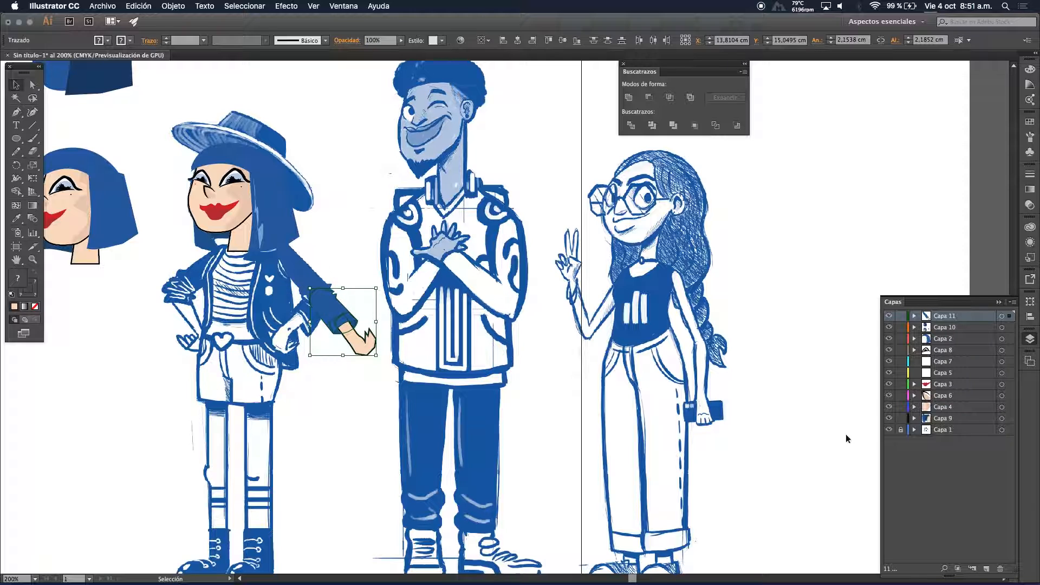
# View the Capa 1 sketch alone, restore the visibility of the other layers, and hide Capa 1
pyautogui.keyDown('alt'); pyautogui.click(888, 430); pyautogui.keyUp('alt')
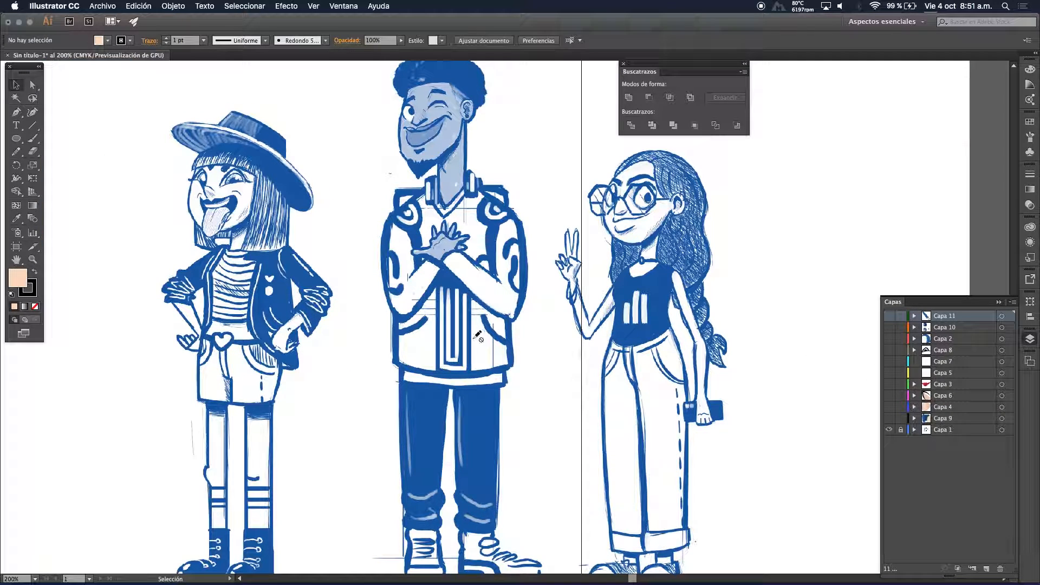
pyautogui.moveTo(888, 418); pyautogui.dragTo(903, 297)
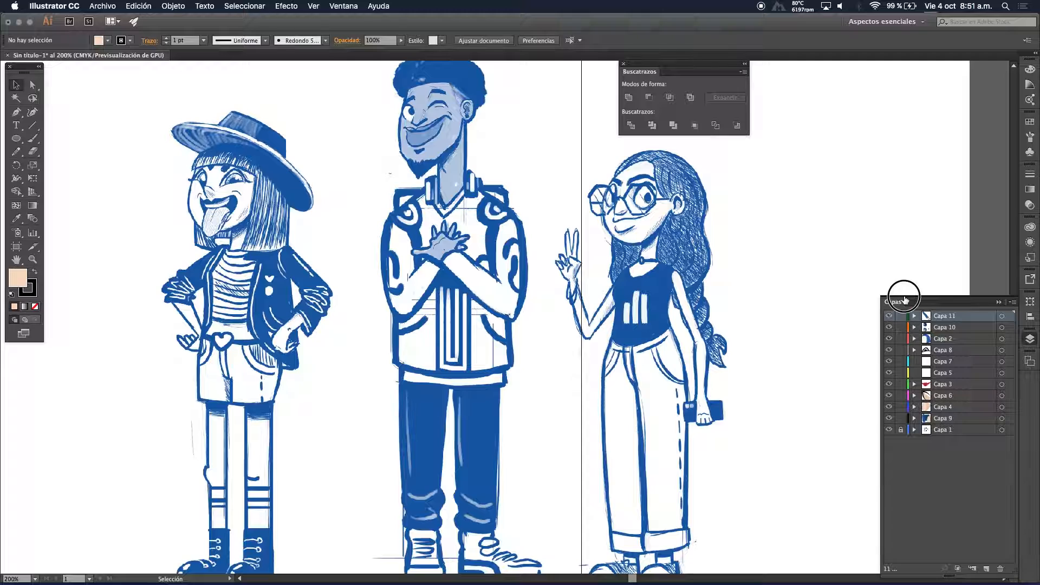
pyautogui.click(888, 429)
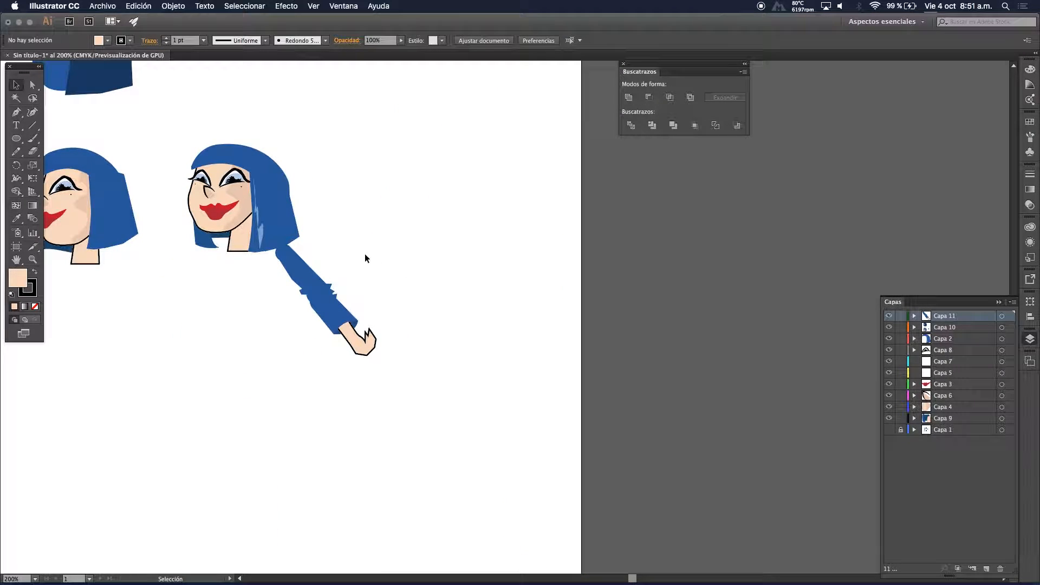
# Duplicate the complete arm onto the opposite side of the body and reflect the copy so it mirrors the original
pyautogui.click(349, 346)
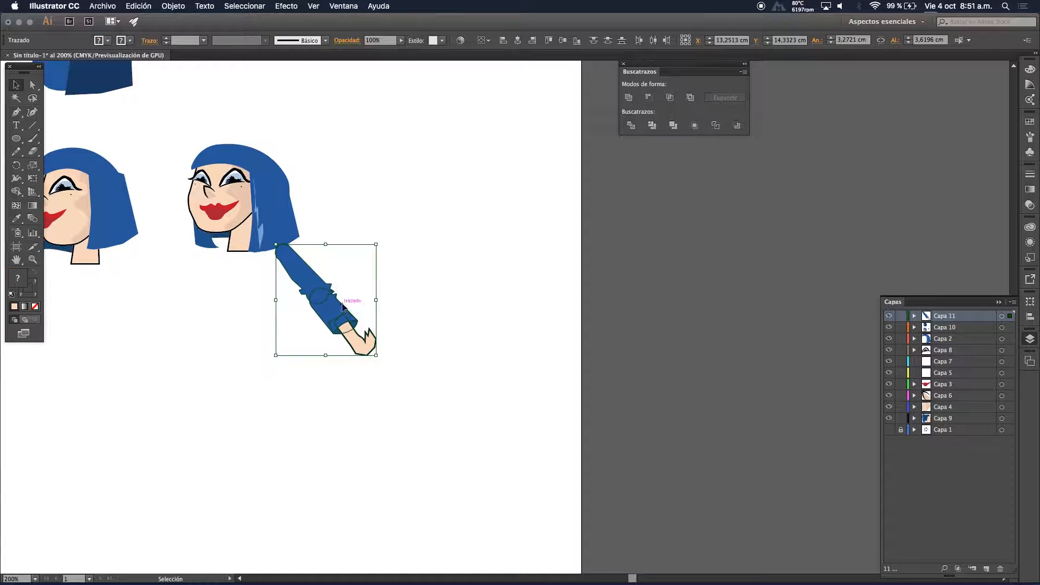
pyautogui.moveTo(337, 318); pyautogui.dragTo(178, 325)
pyautogui.rightClick(186, 358)
pyautogui.moveTo(226, 452)
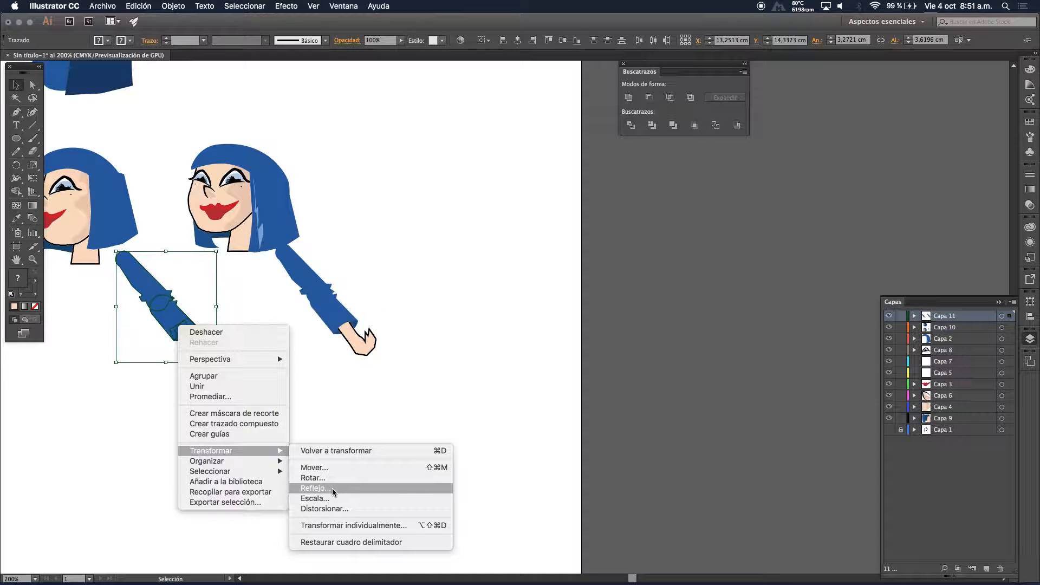
pyautogui.click(332, 489)
pyautogui.click(153, 231)
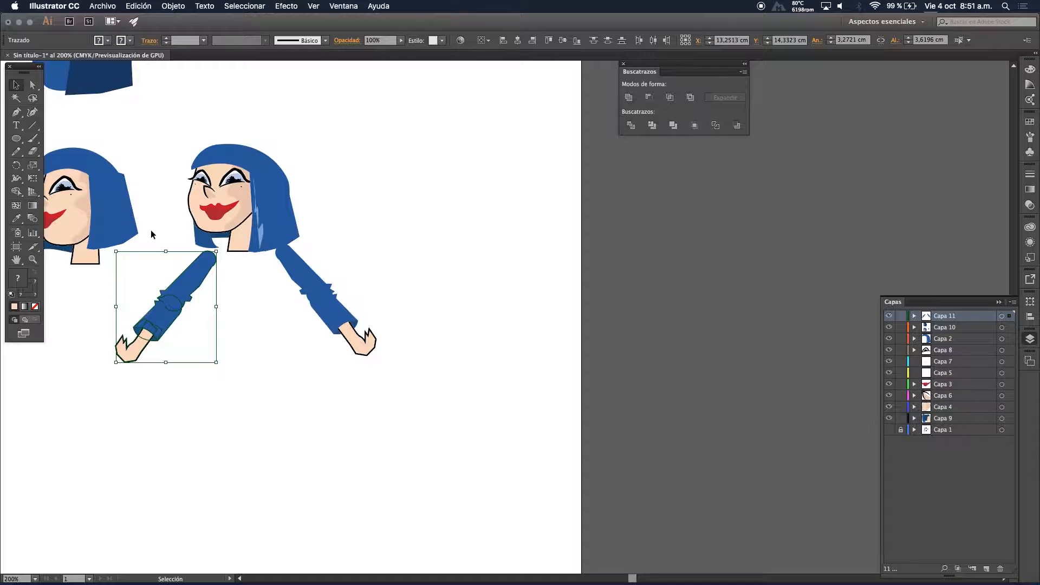
# Move the mirrored arm slightly outward and return it to its place beneath the head
pyautogui.moveTo(184, 295); pyautogui.dragTo(175, 299)
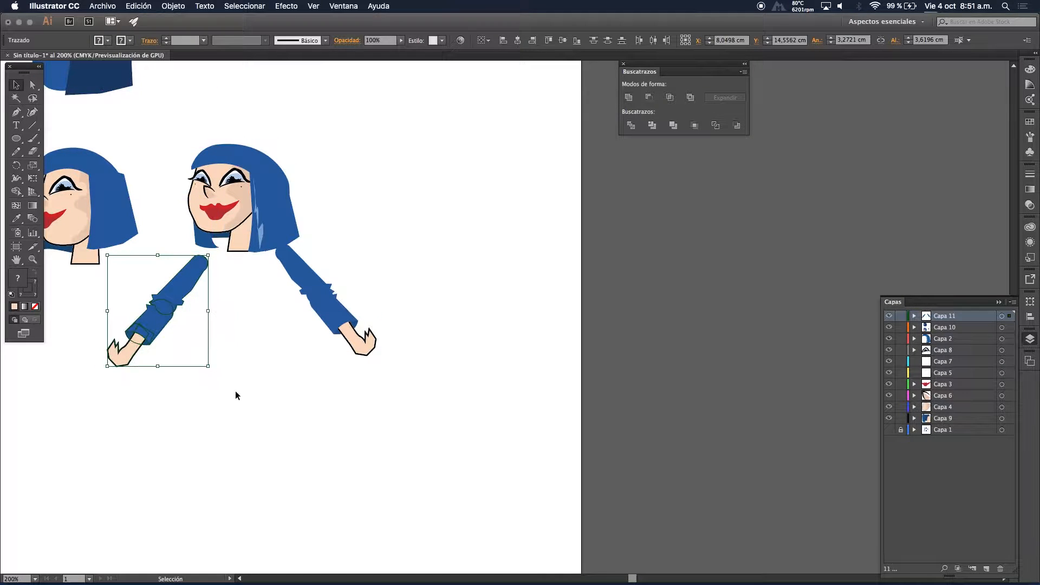
pyautogui.click(259, 418)
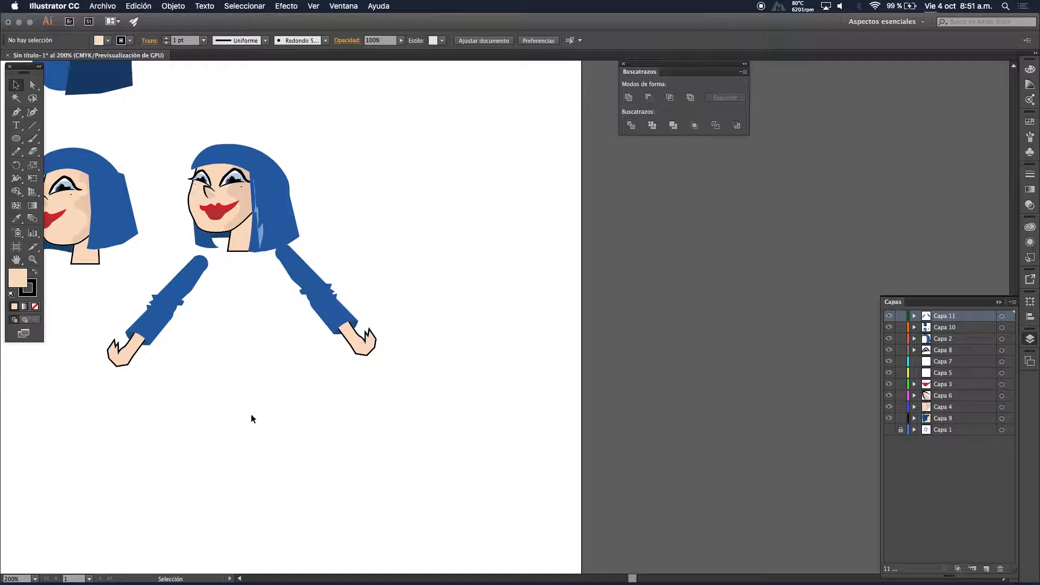
pyautogui.moveTo(97, 294); pyautogui.dragTo(203, 372)
pyautogui.moveTo(185, 299); pyautogui.dragTo(193, 296)
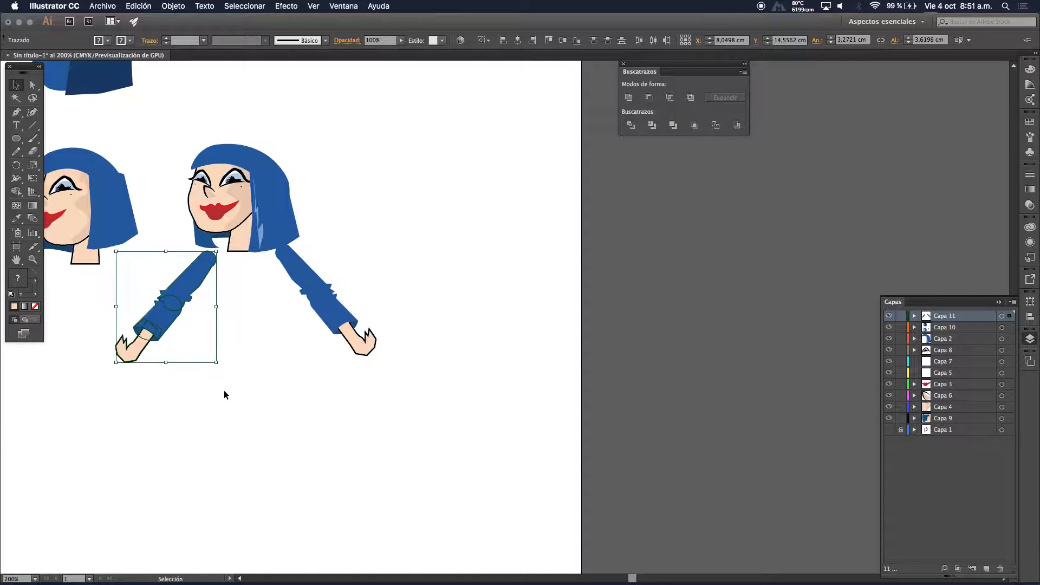
pyautogui.click(270, 375)
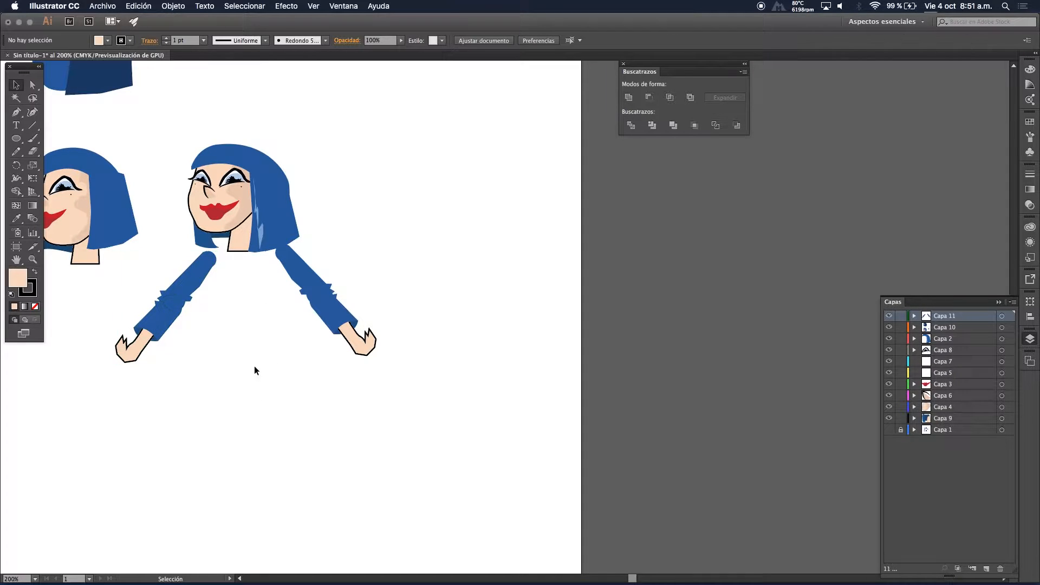
# Flip the mirrored arm's hand so its fingers point inward, and fit its wrist back into the cuff
pyautogui.click(130, 358)
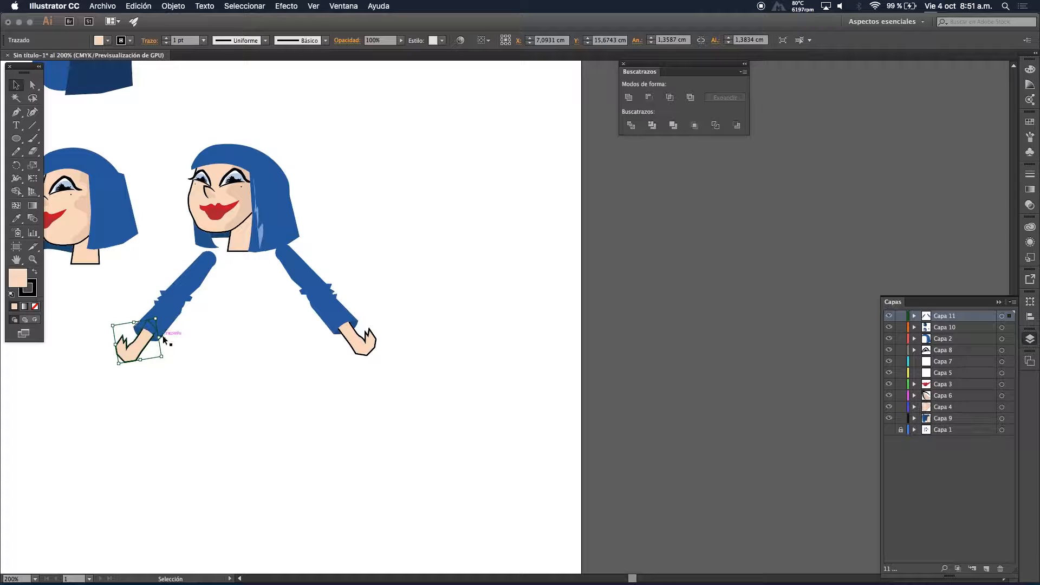
pyautogui.moveTo(158, 337); pyautogui.dragTo(73, 320)
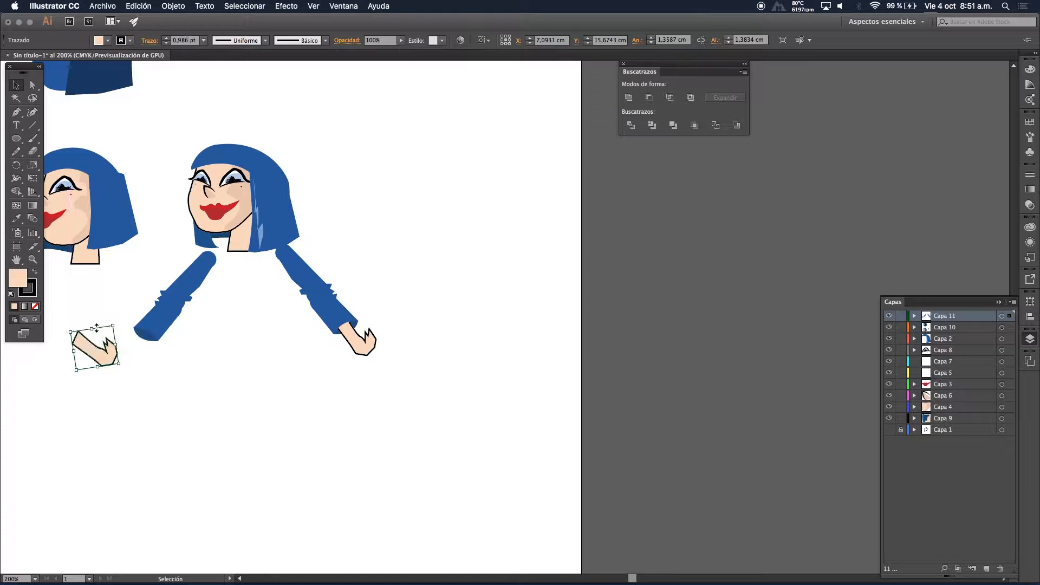
pyautogui.moveTo(115, 373); pyautogui.dragTo(140, 363)
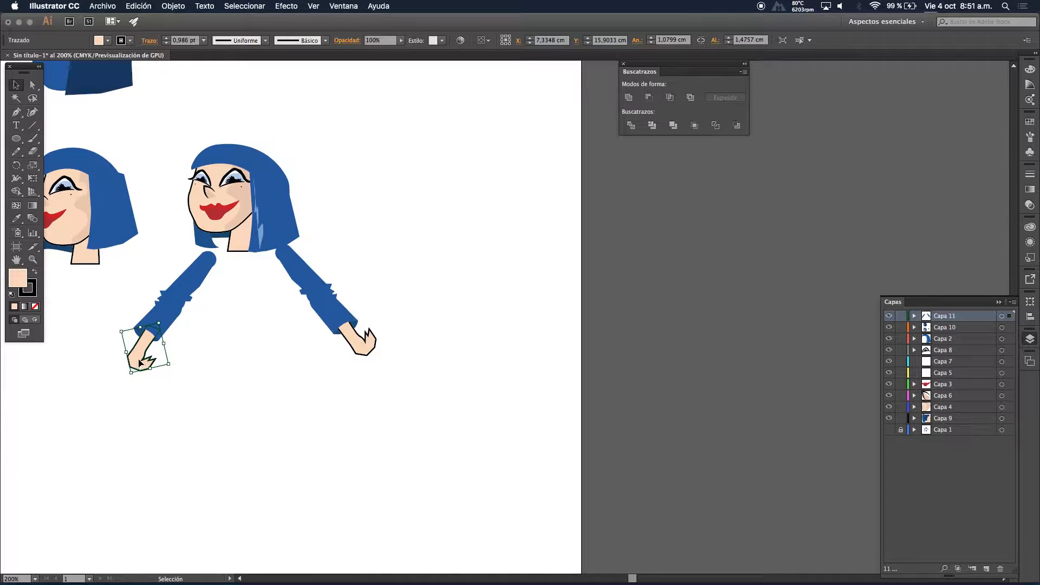
pyautogui.click(151, 401)
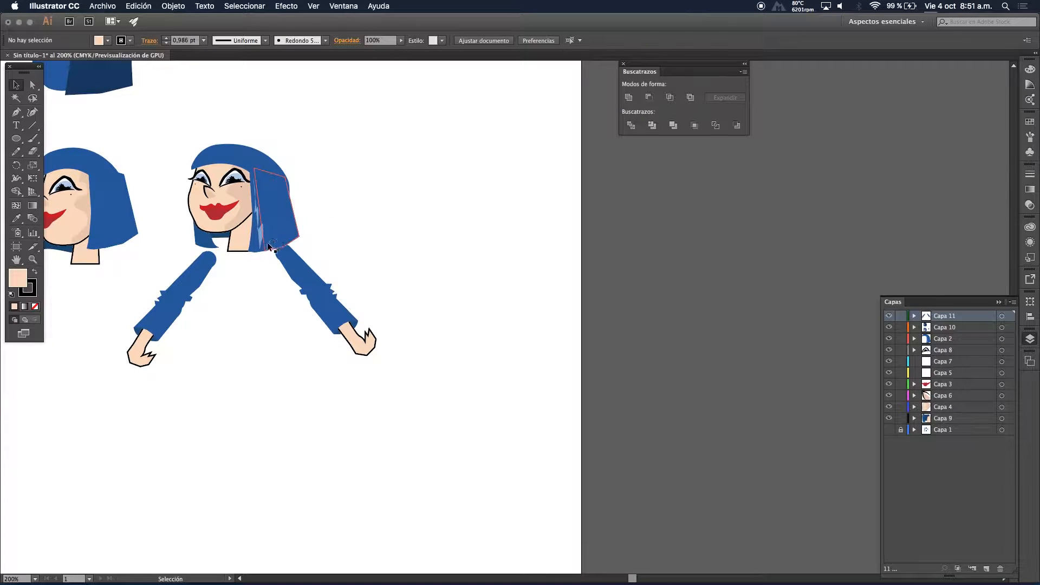
# Show the Capa 1 sketch again to compare both extended vector arms with the sketched body
pyautogui.keyDown('alt'); pyautogui.keyDown('super'); pyautogui.click(345, 263); pyautogui.keyUp('super'); pyautogui.keyUp('alt')
pyautogui.moveTo(380, 265); pyautogui.dragTo(346, 226)
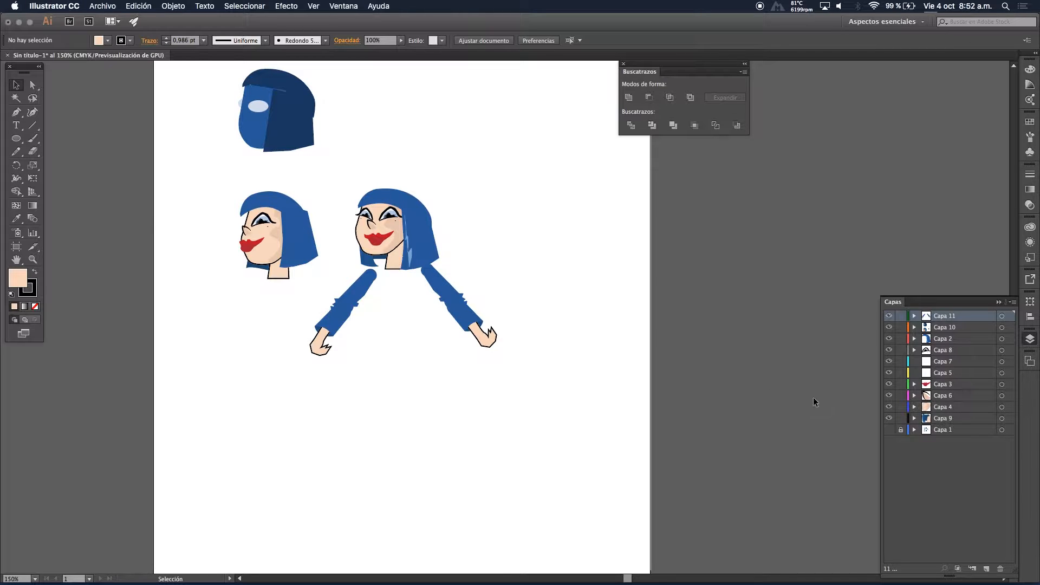
pyautogui.click(888, 430)
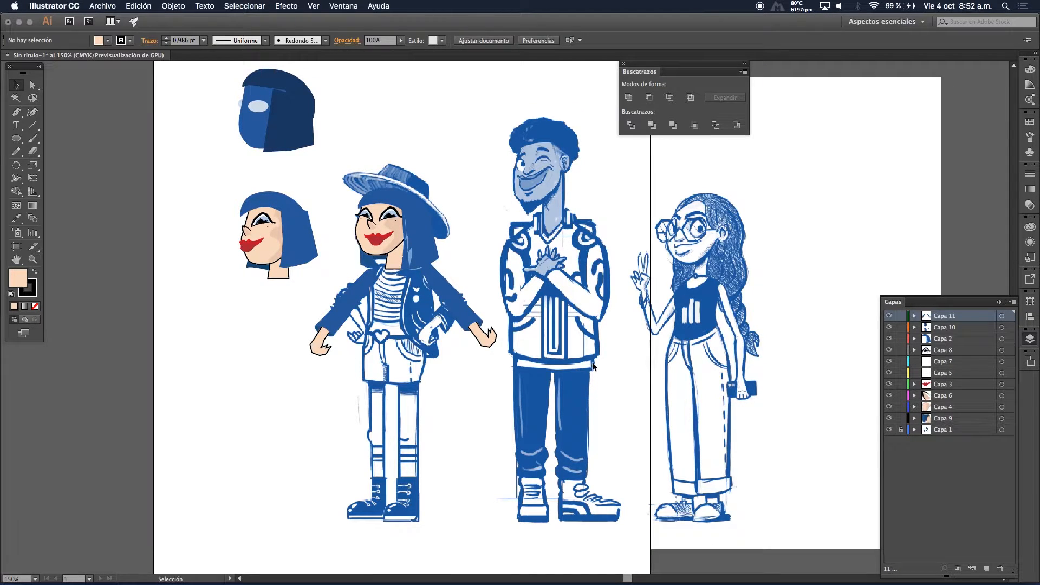